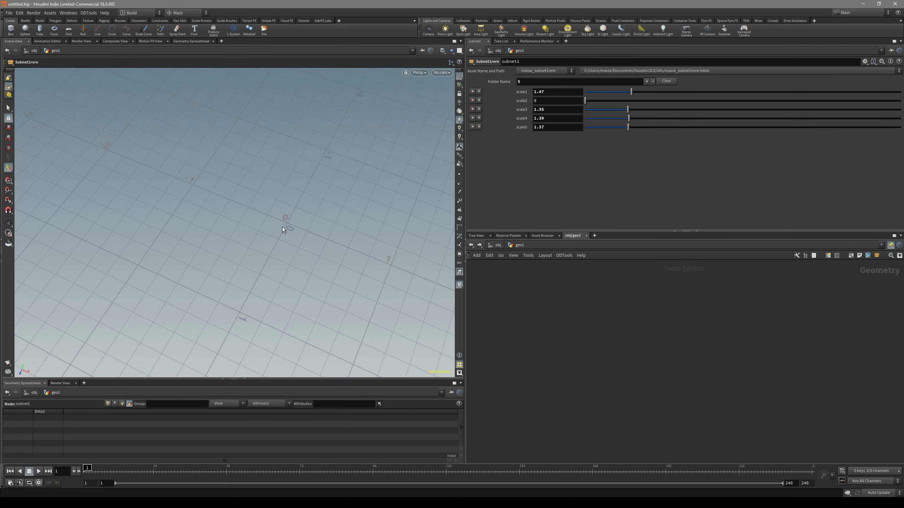
Orbit the viewport and add a box1 node to the geo1 network
mouse_move(282, 227)
left_mouse_down("alt")
mouse_move(266, 235)
mouse_move(303, 258)
mouse_move(326, 224)
mouse_move(293, 275)
mouse_move(272, 265)
mouse_move(299, 248)
mouse_move(287, 265)
mouse_move(331, 305)
left_mouse_up("alt")
key("Escape")
key("Escape")
key("Tab")
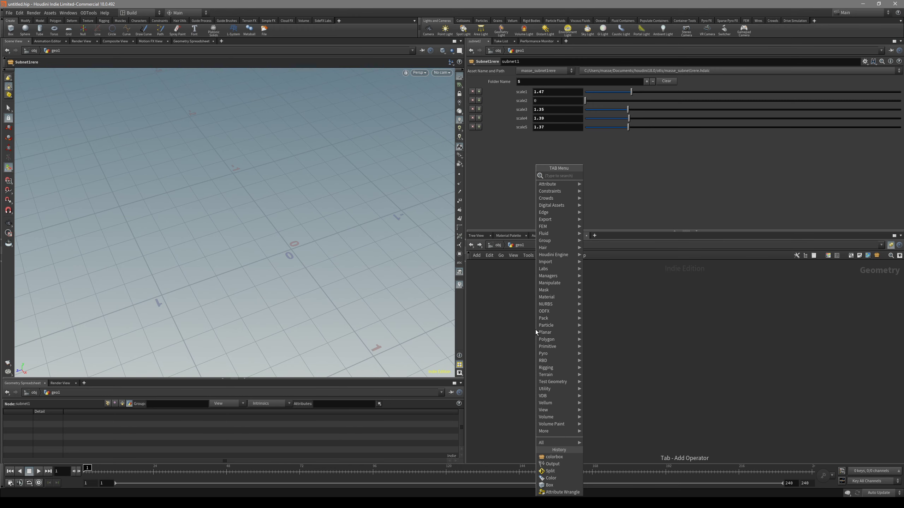
type("box")
key("Return")
left_click(535, 330)
Add a color1 node wired below box1 and make it the displayed node
key("Tab")
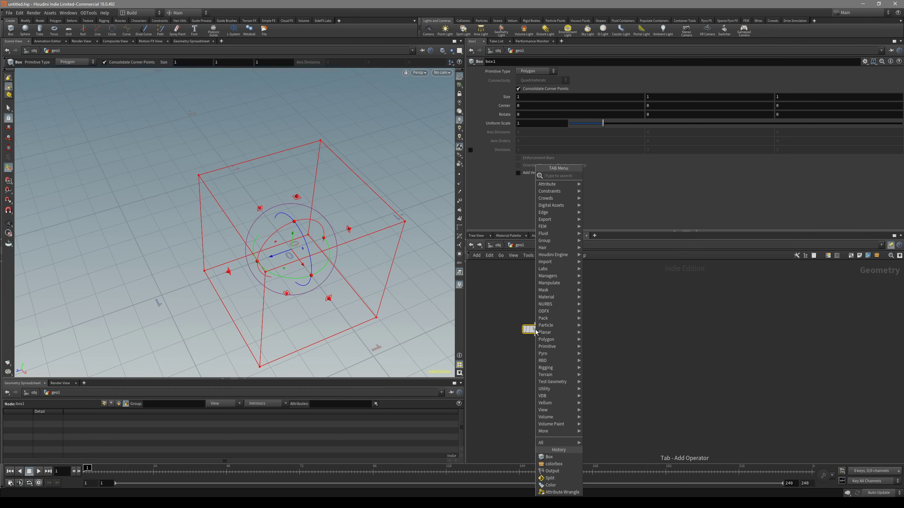
type("co")
key("Return")
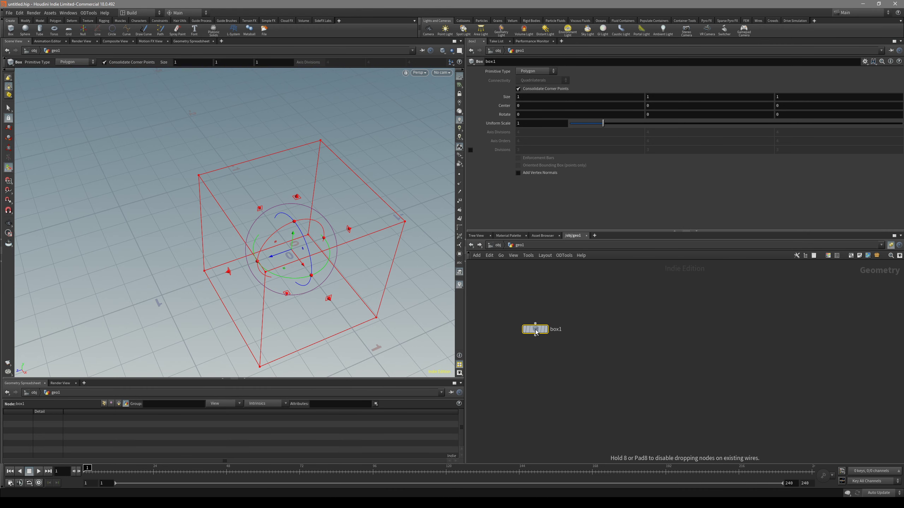
left_click(528, 385)
left_click(538, 384)
Select box1 and color1 and reposition them together in the network
mouse_move(271, 220)
left_mouse_down("alt")
mouse_move(317, 264)
mouse_move(278, 227)
left_mouse_up("alt")
left_click(536, 329, "shift")
left_click_drag(534, 398, 560, 408)
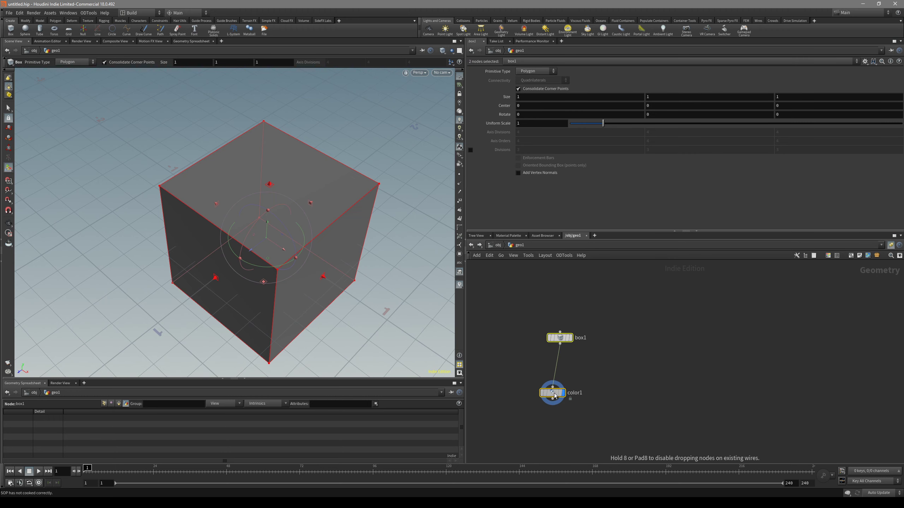
left_click_drag(631, 381, 654, 340)
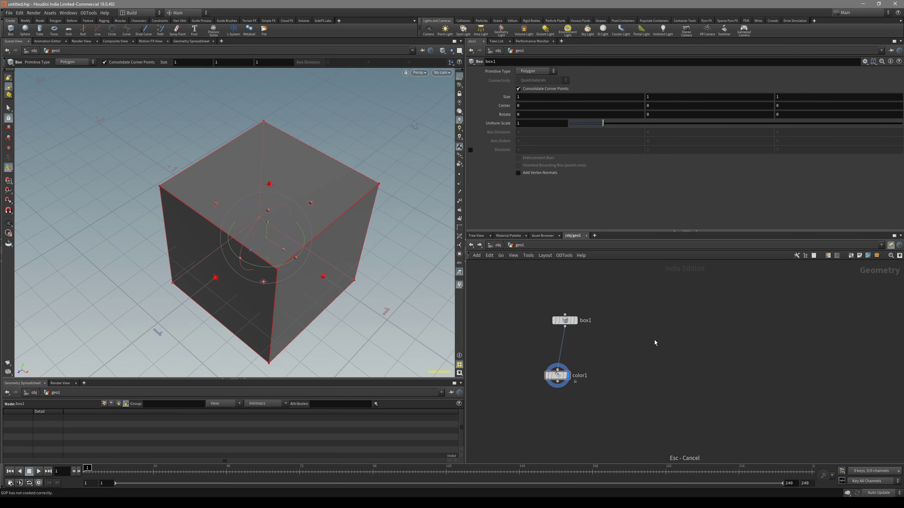
Add an unconnected split1 node to geo1 and bring it into view
key("Tab")
type("spl")
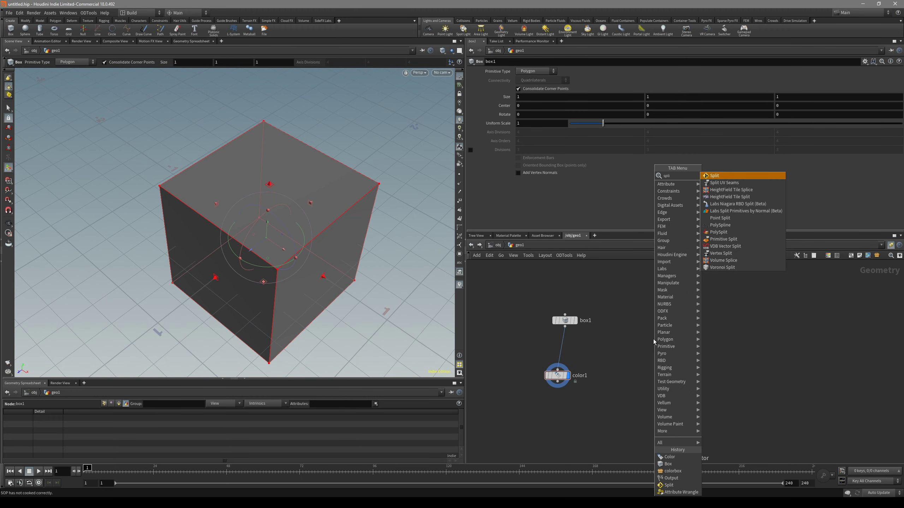
key("Return")
left_click(653, 340)
scroll(660, 330, "up", 5)
middle_click_drag(660, 330, 610, 413)
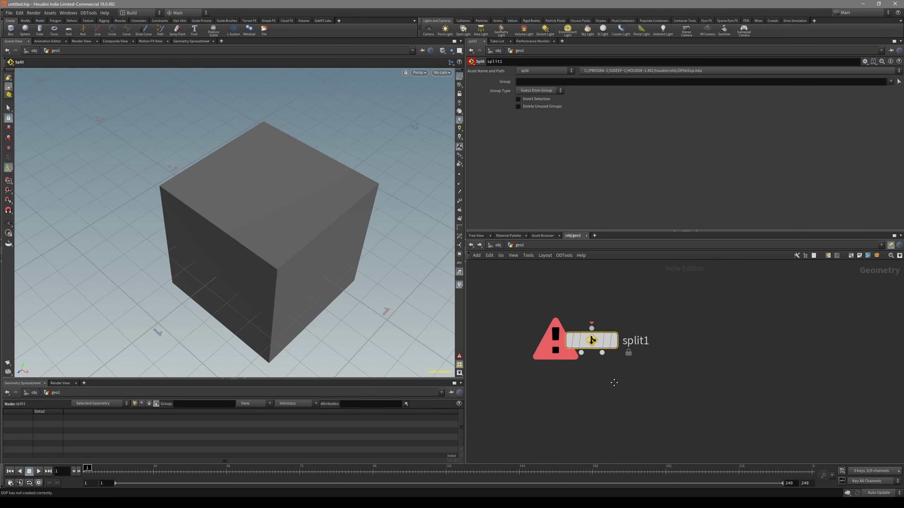
Dive into split1, inspect blast1's parameters, and go back up
double_click(590, 369)
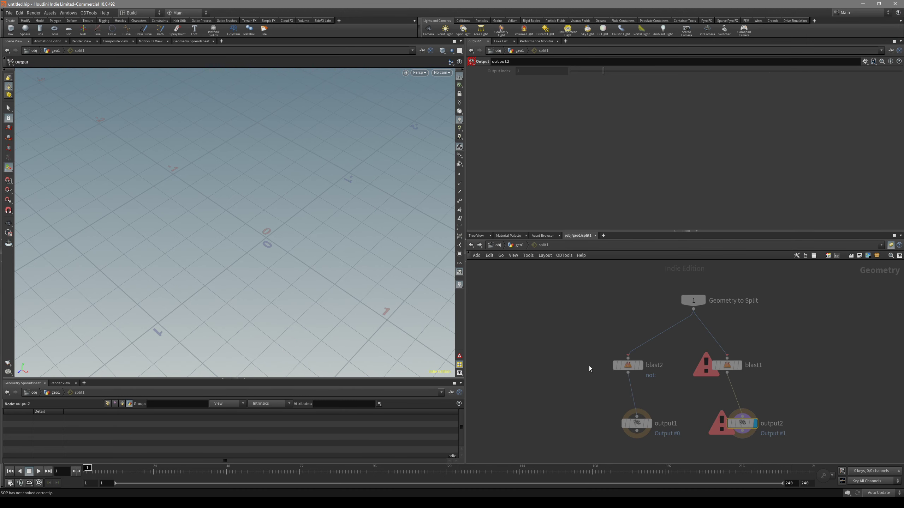
scroll(577, 413, "up", 3)
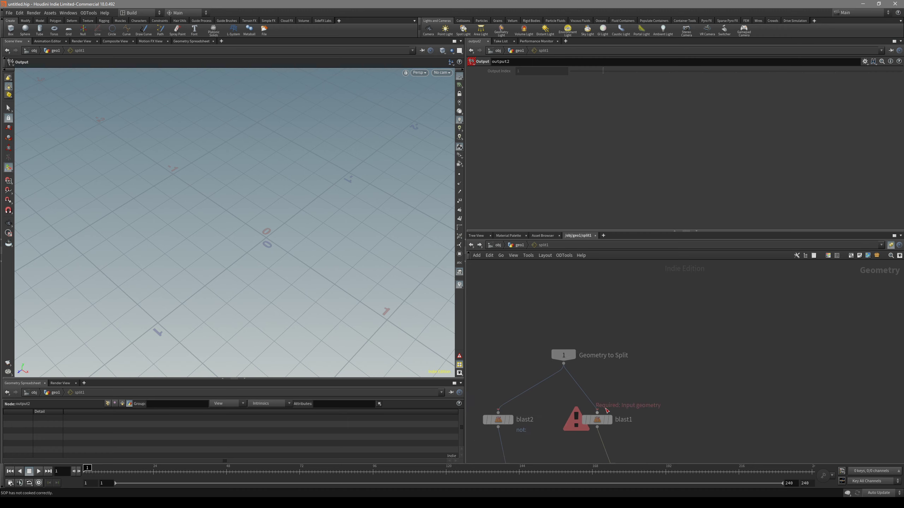
scroll(589, 364, "down", 2)
left_click(599, 374)
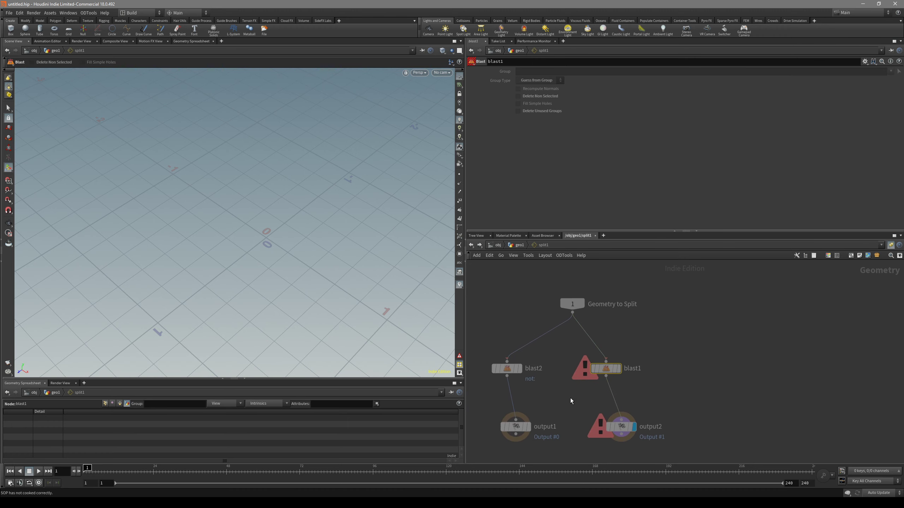
key("u")
Inspect blast2 and output1 inside split1, then return to geo1
double_click(592, 368)
left_click(524, 317)
middle_click_drag(561, 332, 561, 385)
middle_click_drag(588, 346, 555, 353)
key("u")
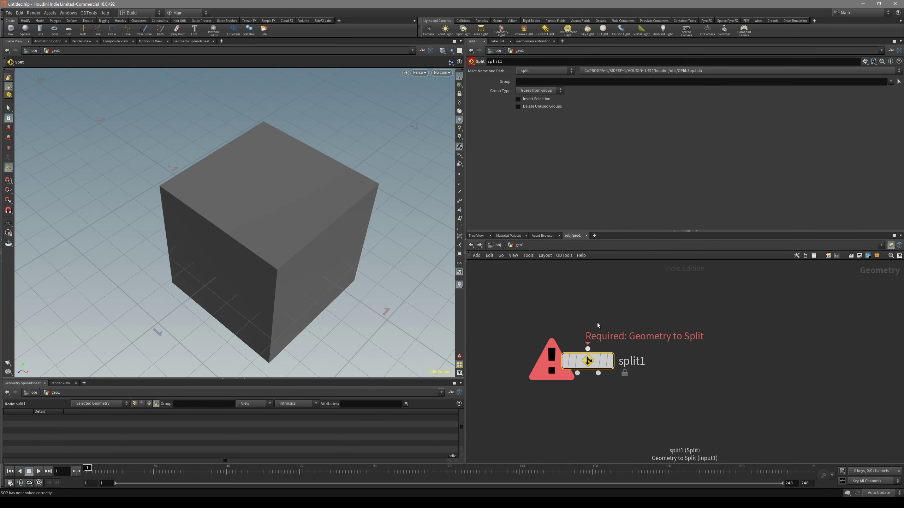
double_click(597, 358)
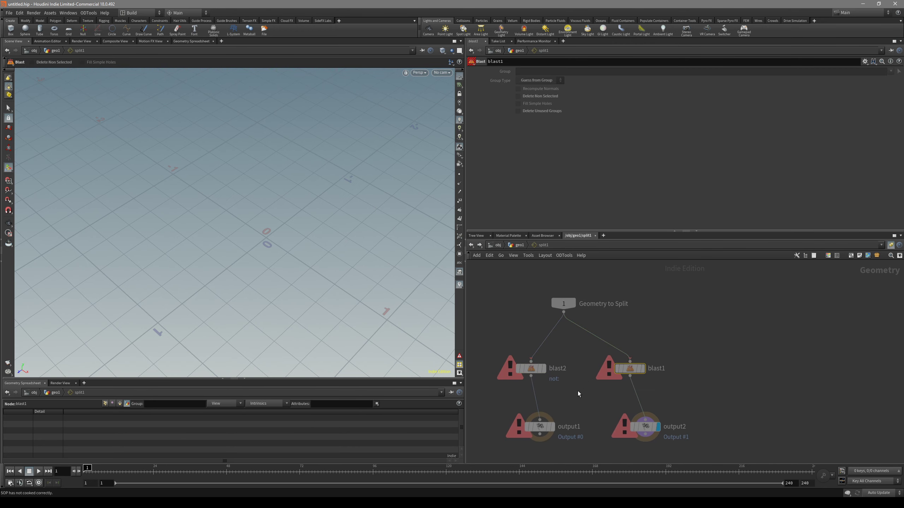
left_click(557, 402)
key("u")
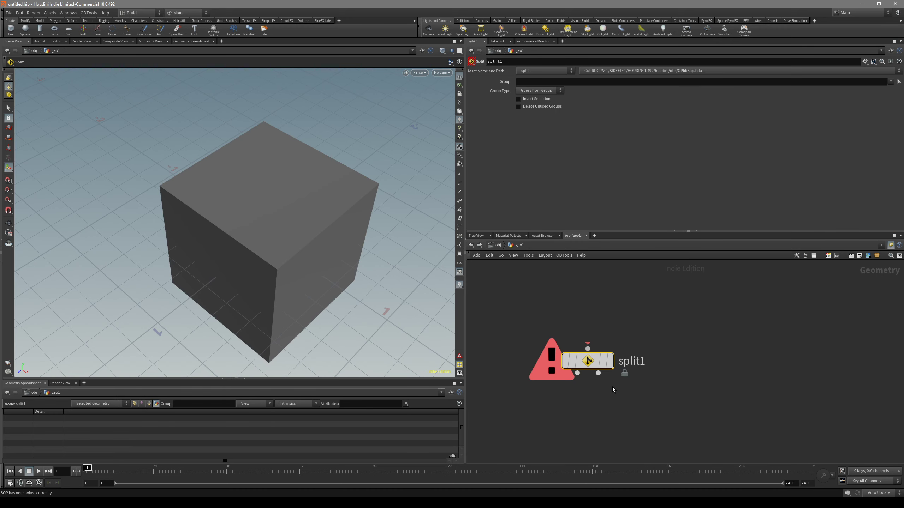
Delete the split1 node, leaving box1 wired into color1
middle_click_drag(581, 348, 678, 347)
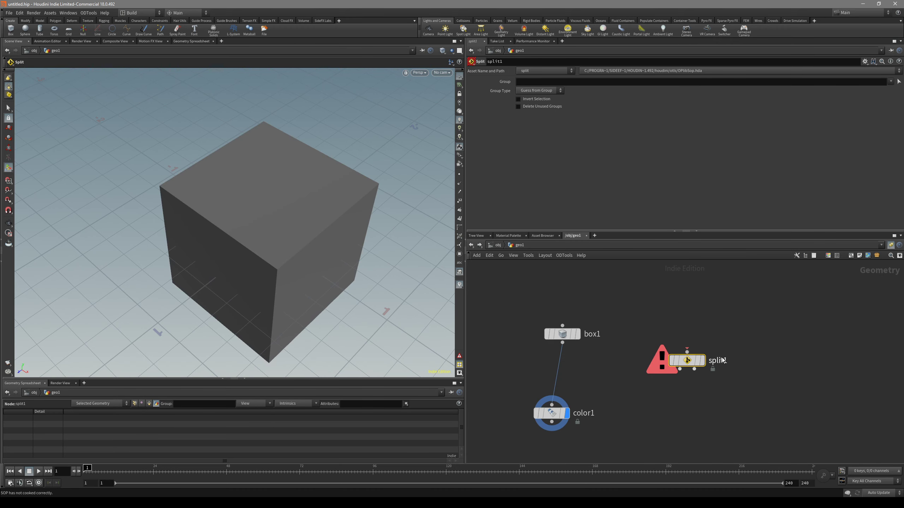
left_click_drag(678, 362, 704, 367)
left_click_drag(758, 395, 692, 335)
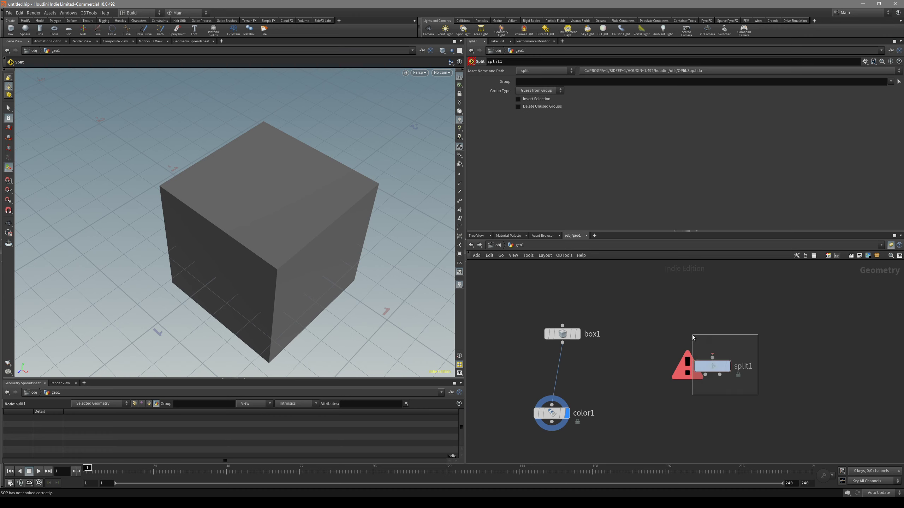
middle_click_drag(632, 355, 638, 340)
key("Delete")
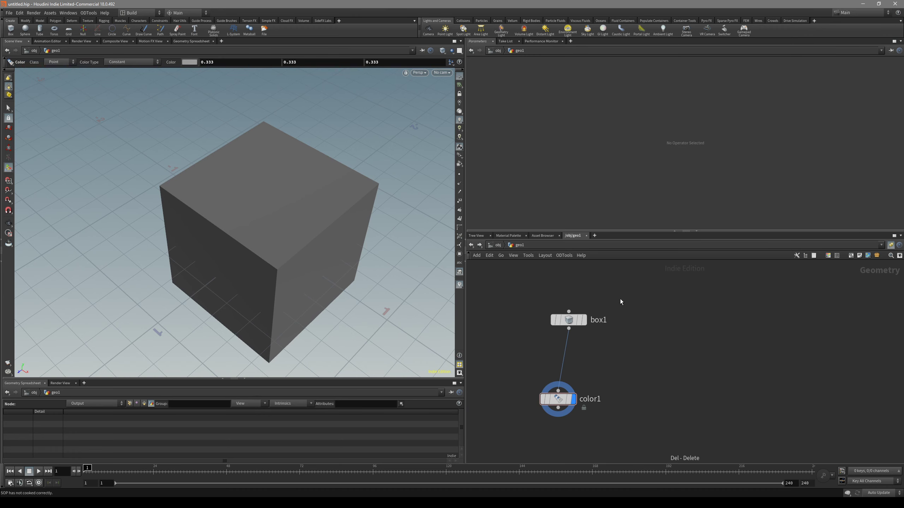
Set color1's Color to orange-brown (0.333, 0.102796, 0.00423649)
left_click(569, 320)
left_click(557, 399)
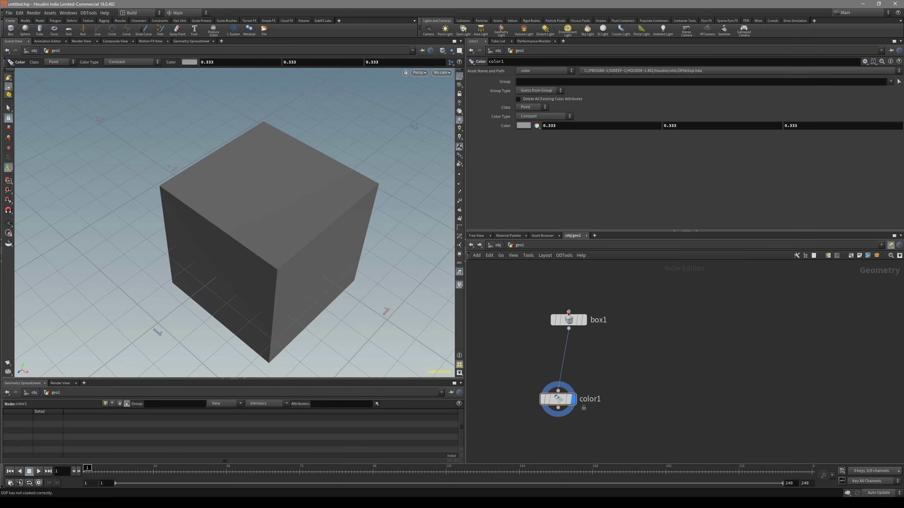
left_click_drag(569, 320, 548, 327)
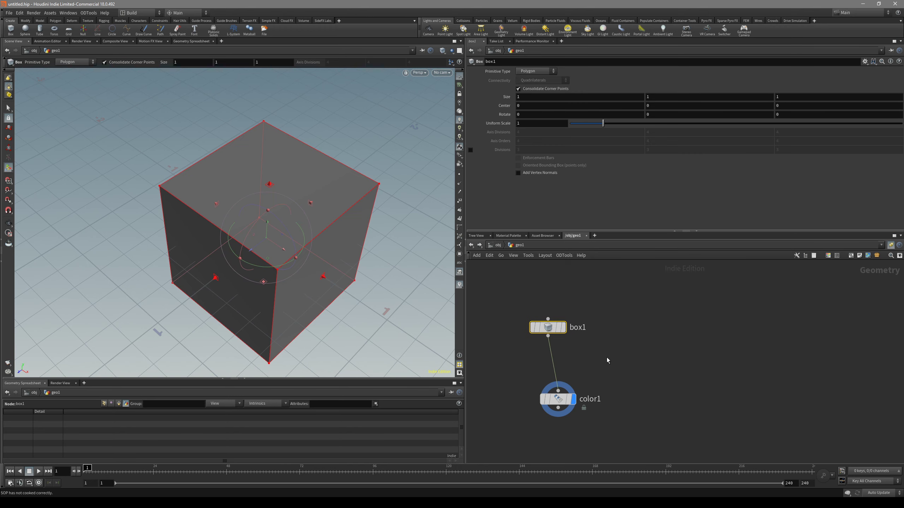
left_click(568, 397)
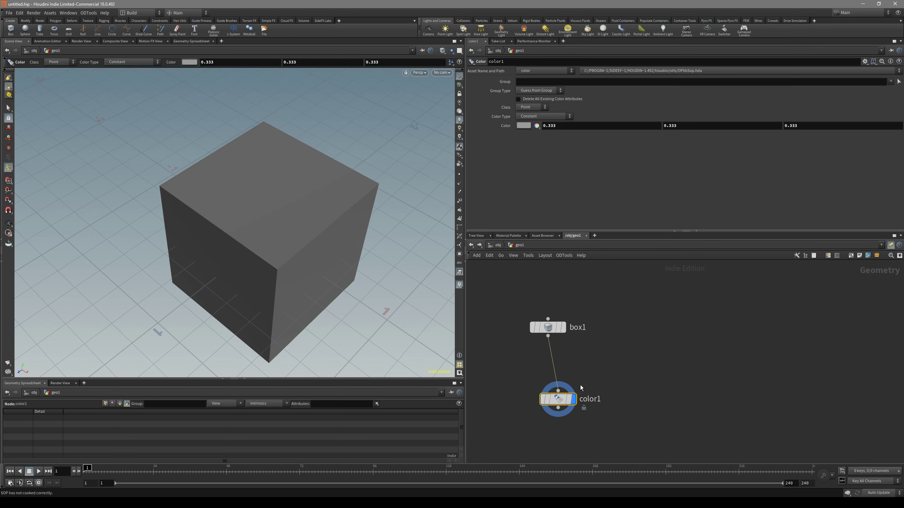
left_click(524, 126)
left_click(487, 65)
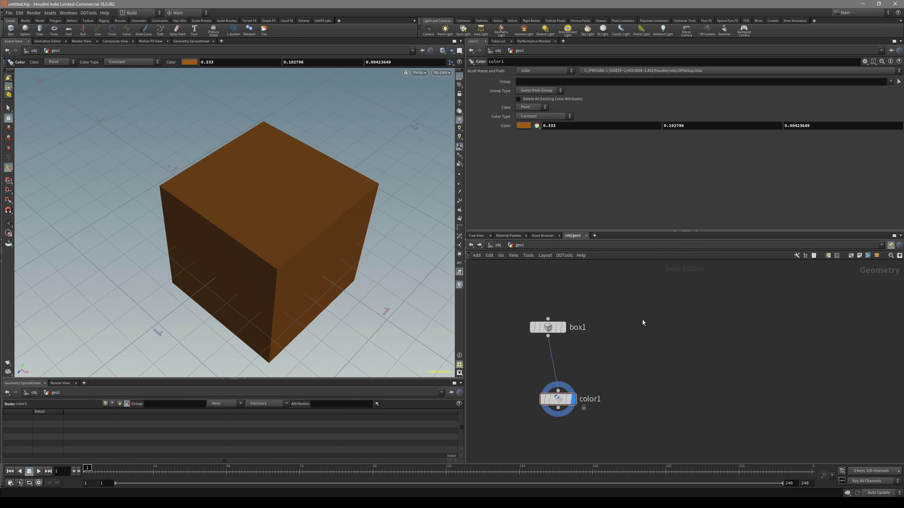
Auto-layout box1 and color1 into a vertical column with L
key("l")
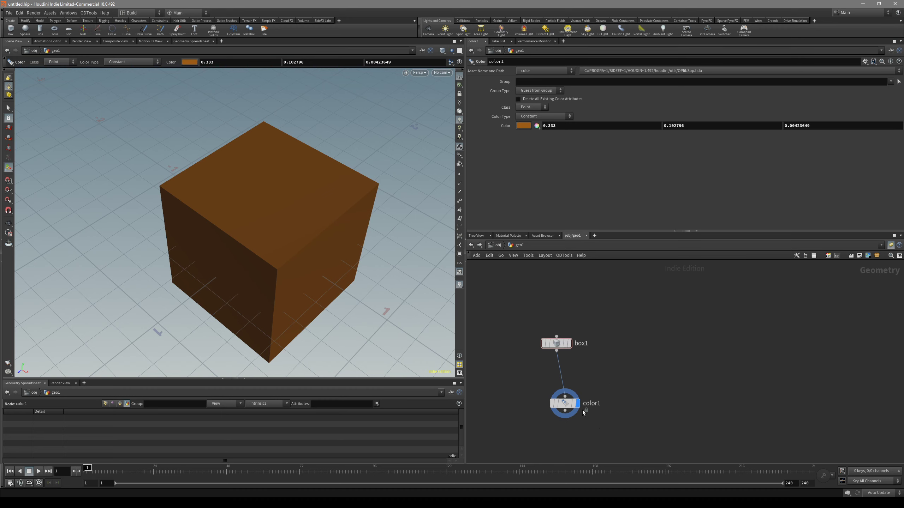
left_click(556, 412)
key("Tab")
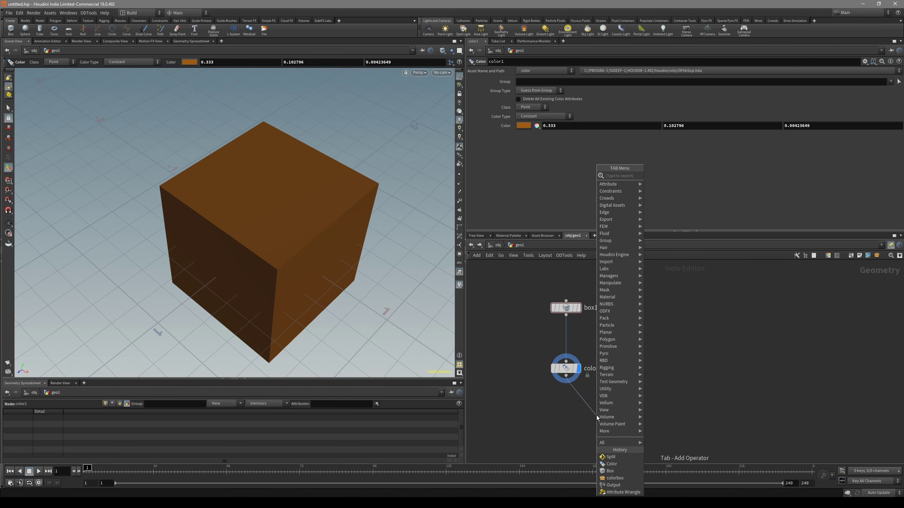
Add an output0 node below color1 and make it the displayed node
type("out")
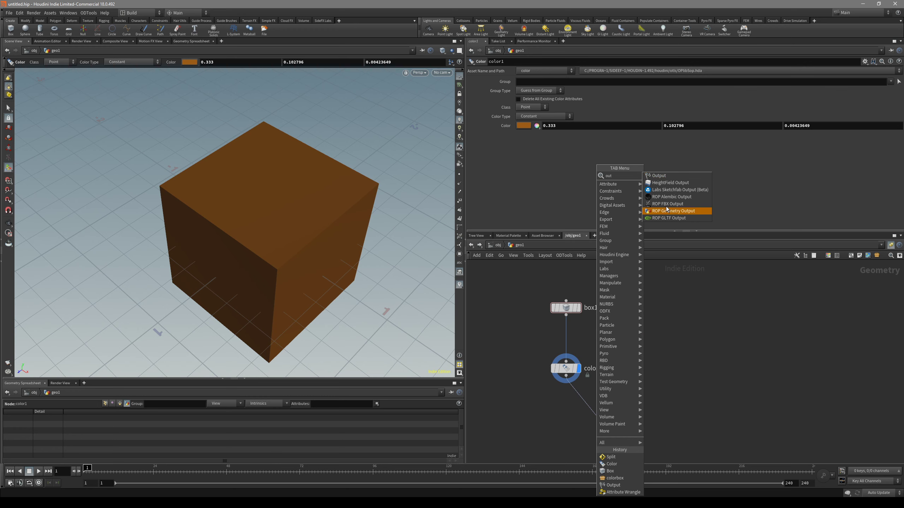
left_click(664, 197)
left_click(609, 416)
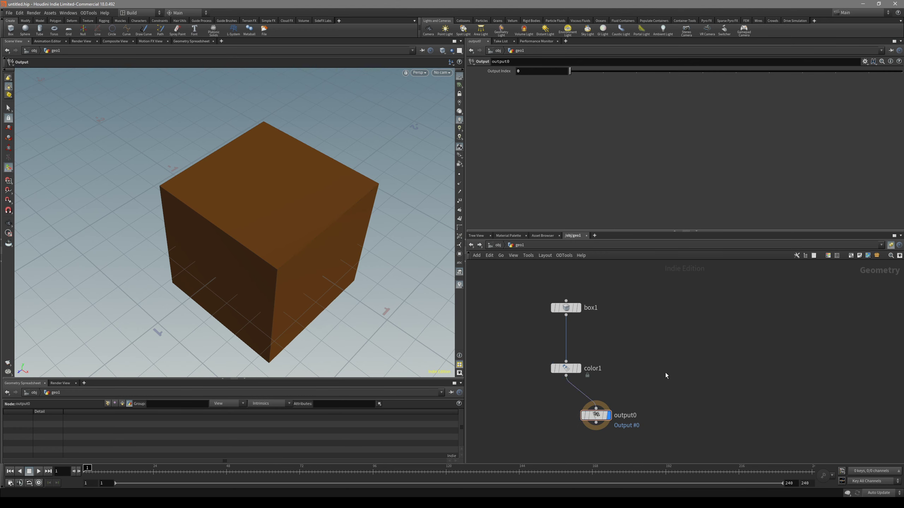
key("Tab")
left_click_drag(604, 416, 585, 412)
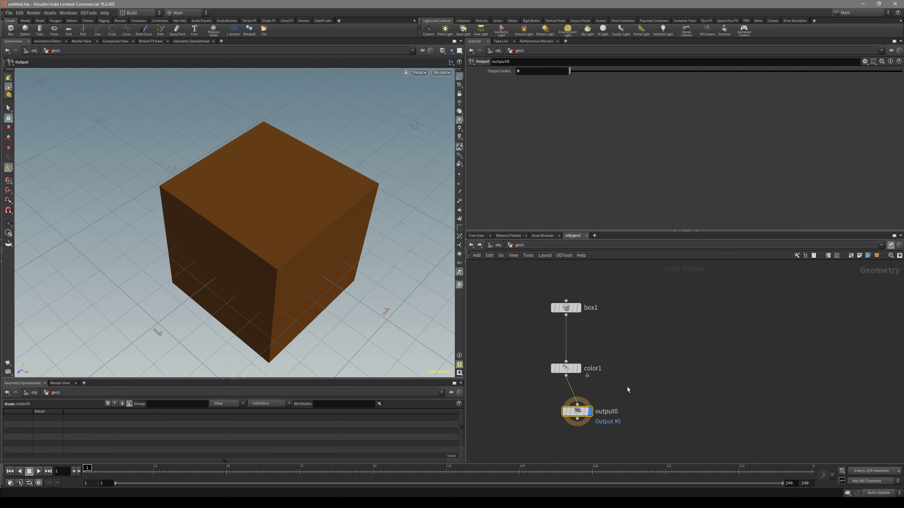
middle_click_drag(627, 384, 628, 374)
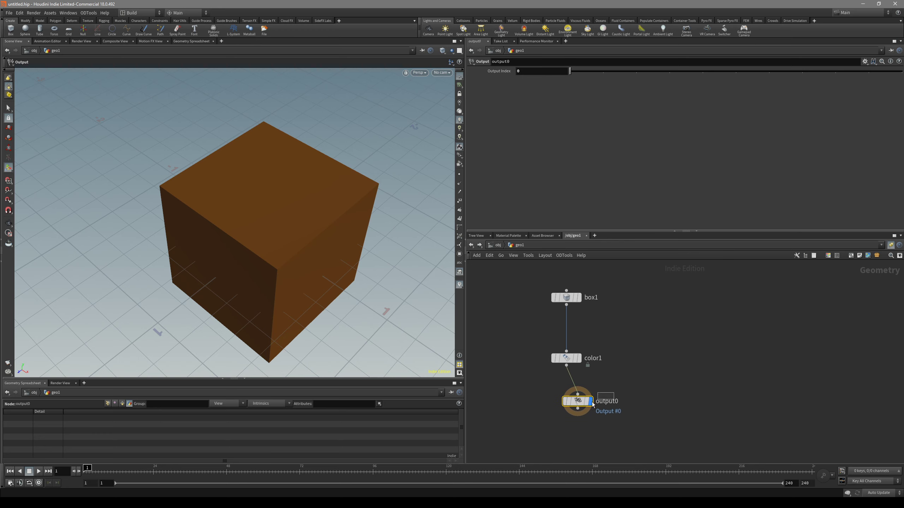
Collapse box1, color1 and output0 into a subnet2 node
left_click(498, 245)
double_click(599, 331)
left_click_drag(633, 311, 511, 433)
left_click_drag(674, 275, 530, 463)
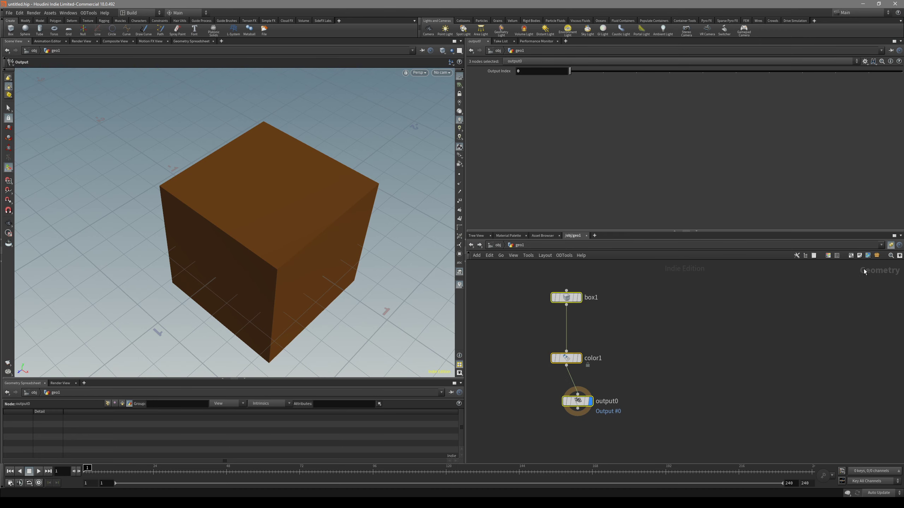
left_click(878, 255)
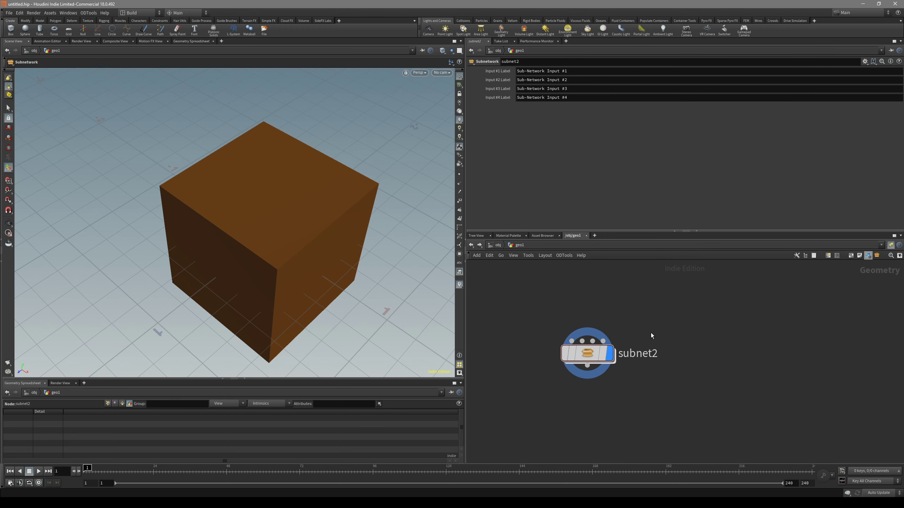
Start a digital asset from subnet2 with operator label colorbox1, checking the library path
right_click(590, 356)
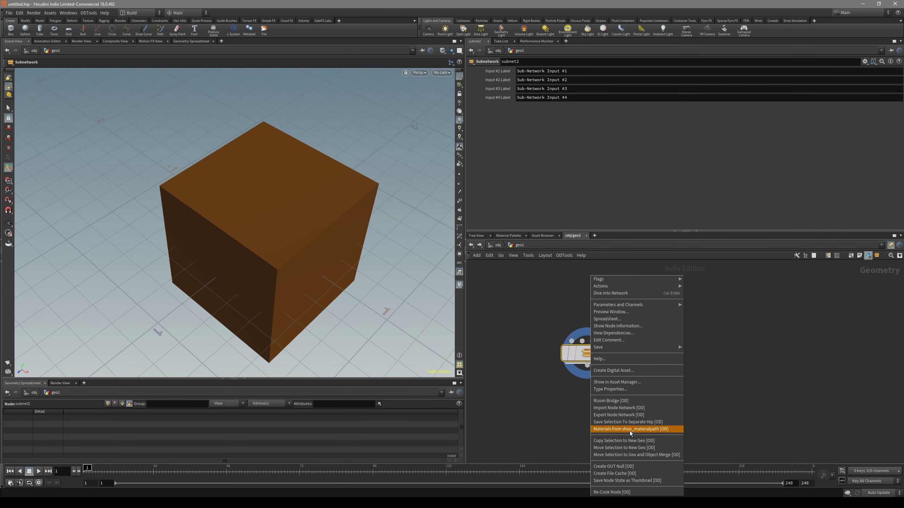
left_click(629, 374)
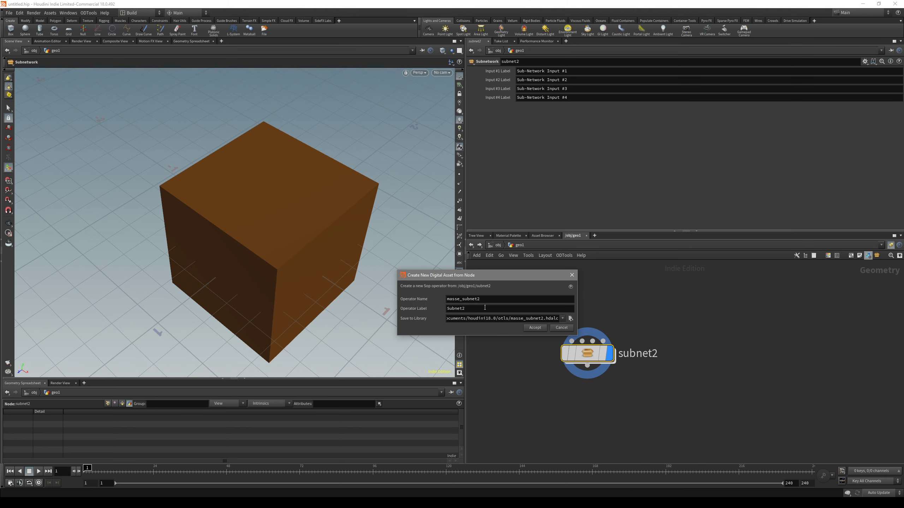
left_click_drag(453, 275, 439, 290)
left_click(482, 333)
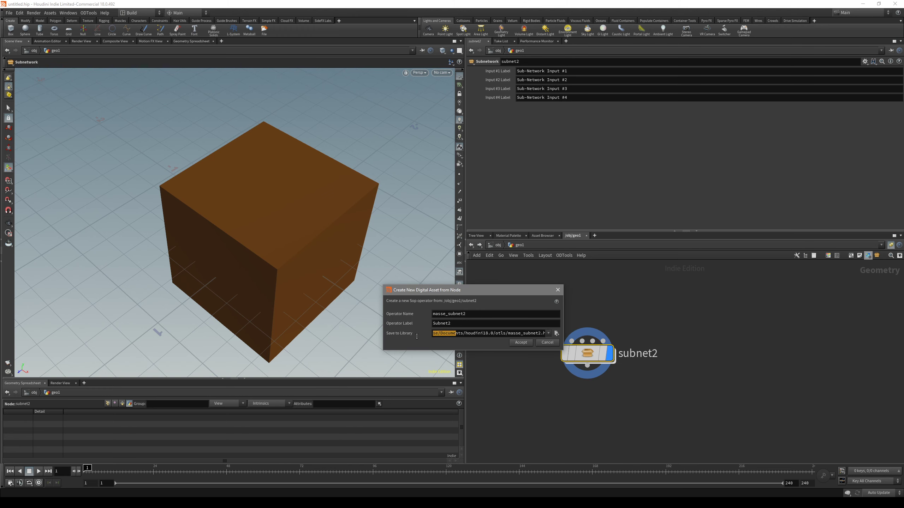
left_click_drag(493, 332, 545, 333)
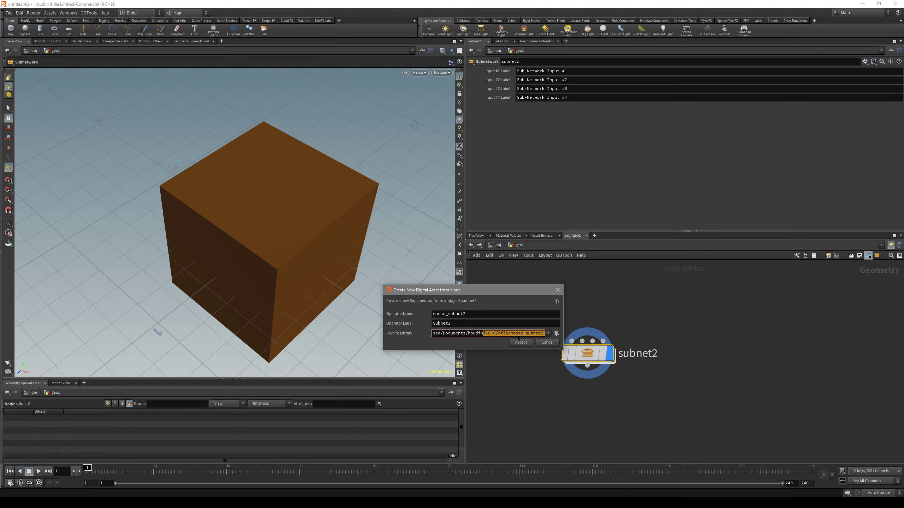
double_click(465, 326)
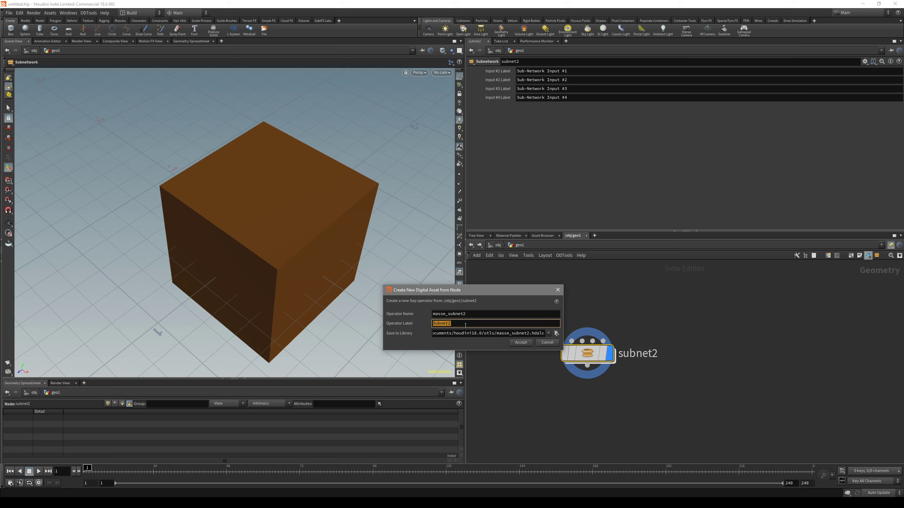
type("colorbo")
type("x1")
Accept the colorbox1 asset and review its type properties and inner nodes
left_click(521, 342)
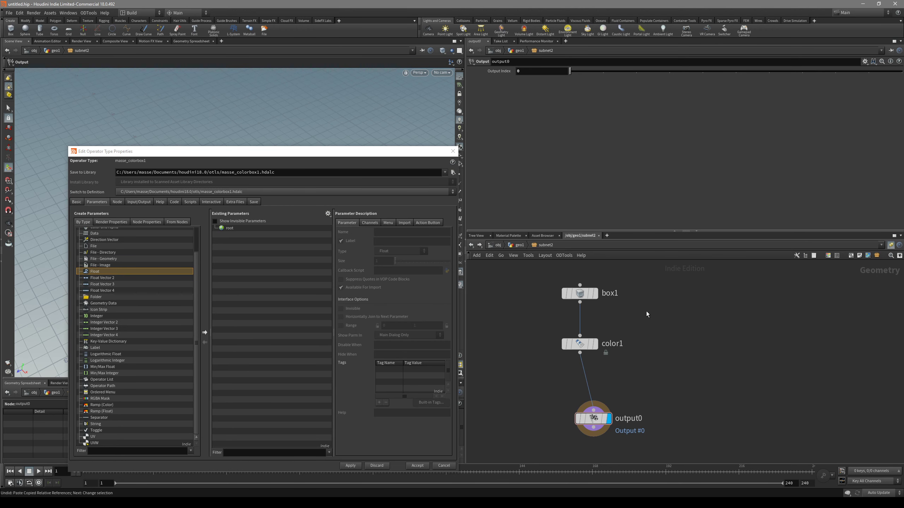
middle_click_drag(641, 321, 623, 314)
left_click(561, 338)
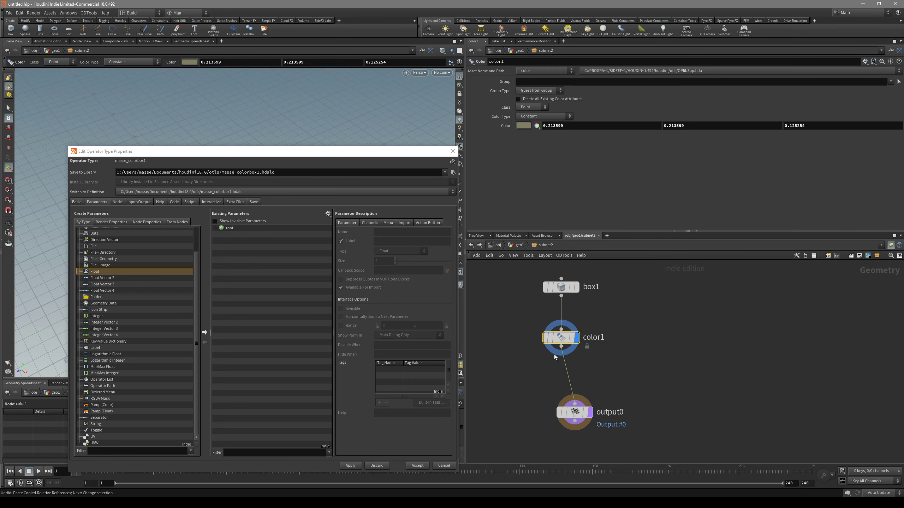
left_click_drag(324, 155, 325, 141)
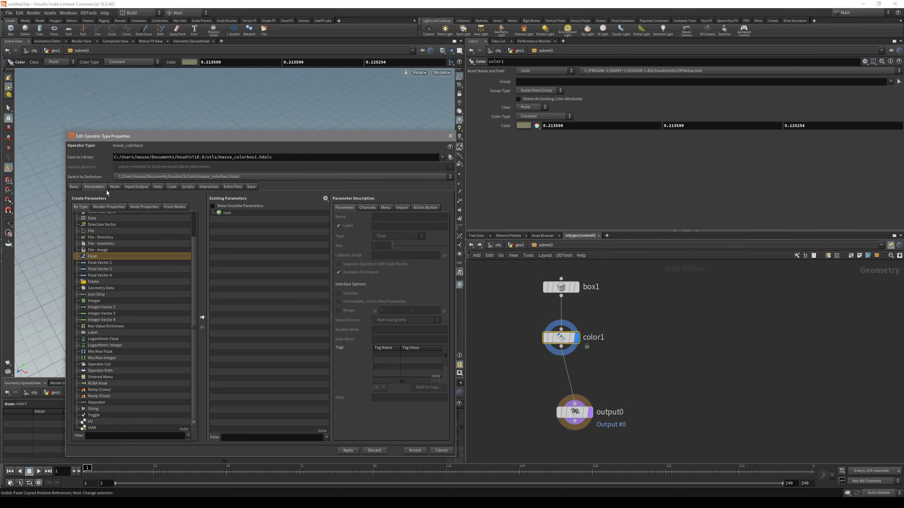
left_click(74, 187)
left_click_drag(595, 310, 534, 279)
Return to geo1, reposition the asset node, and search node types for 'colorb'
left_click(517, 245)
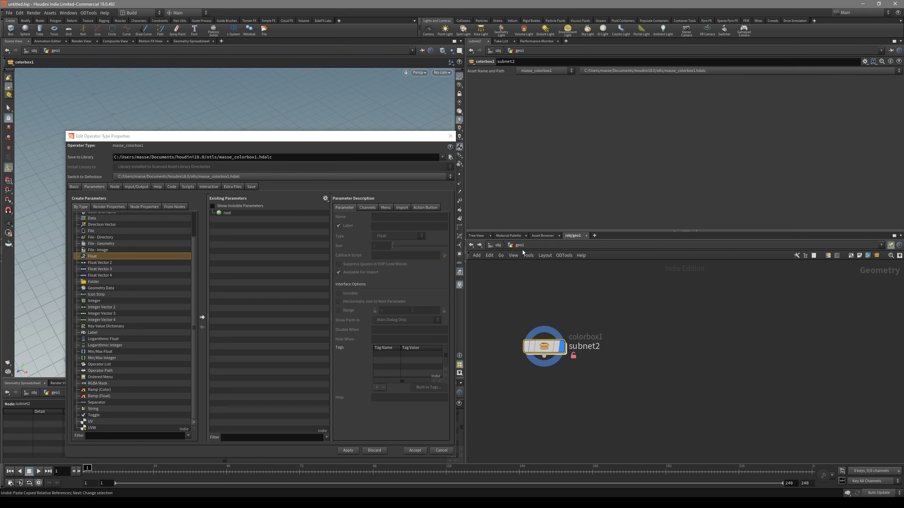
left_click_drag(587, 308, 585, 312)
mouse_move(548, 350)
left_mouse_down()
mouse_move(545, 328)
mouse_move(525, 329)
left_mouse_up()
left_click(593, 365)
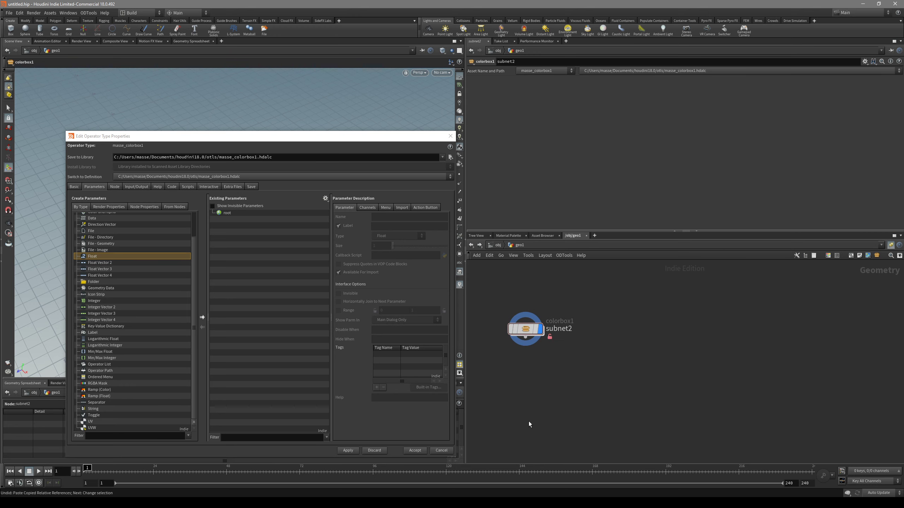
key("Tab")
type("colorb")
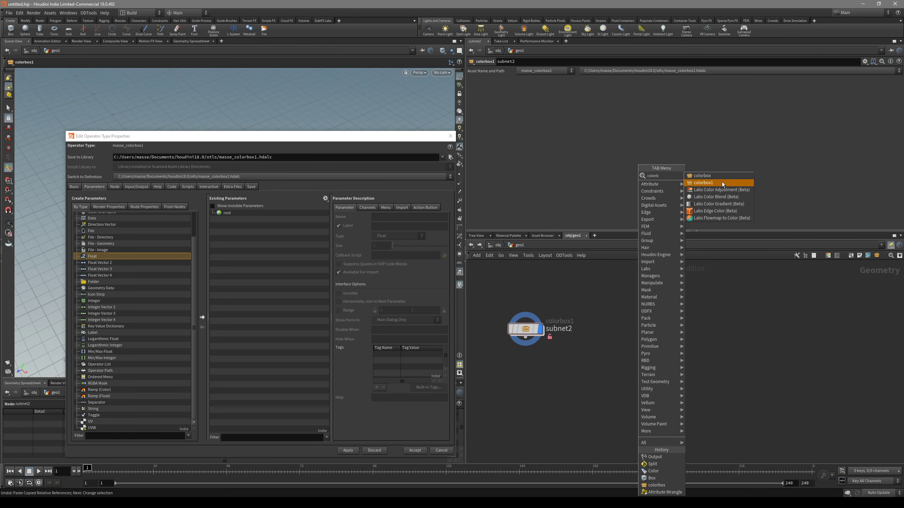
left_click(702, 176)
left_click(640, 339)
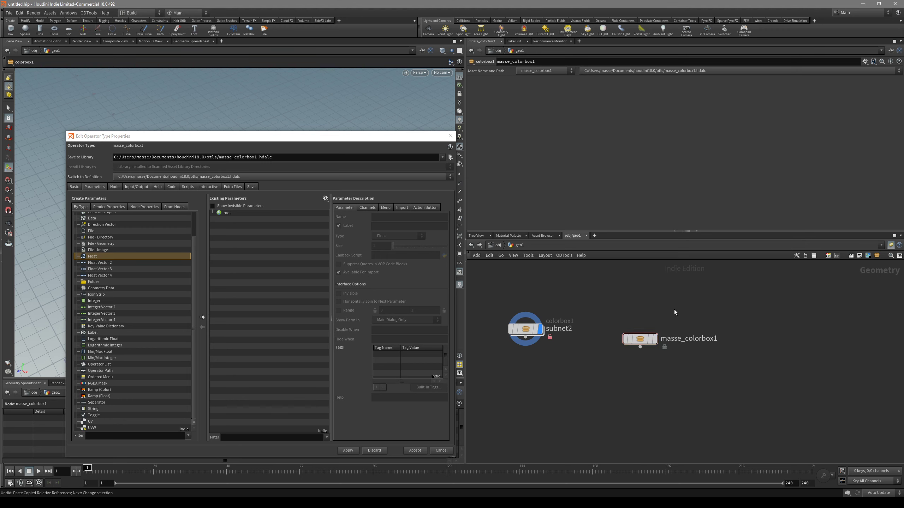
left_click(641, 341)
double_click(640, 341)
key("u")
left_click(511, 327)
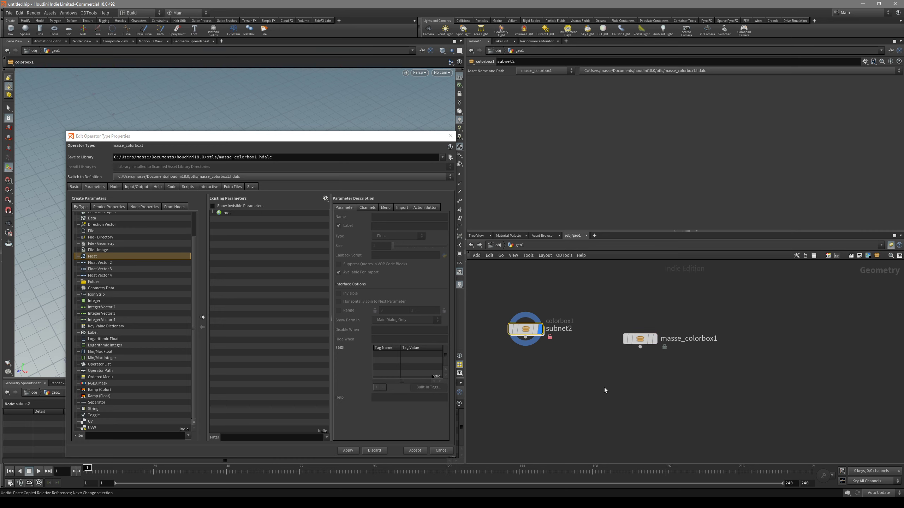
left_click_drag(703, 400, 626, 321)
left_click(678, 299)
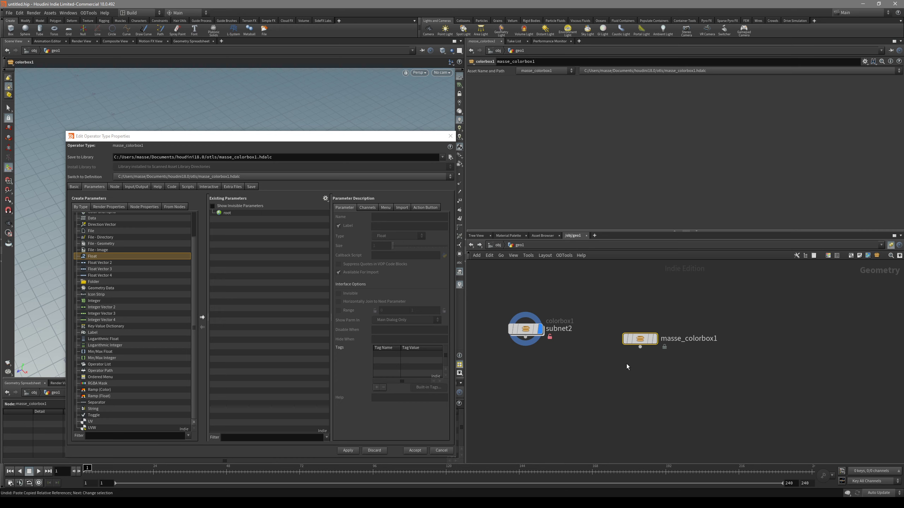
left_click_drag(623, 316, 684, 370)
double_click(641, 339)
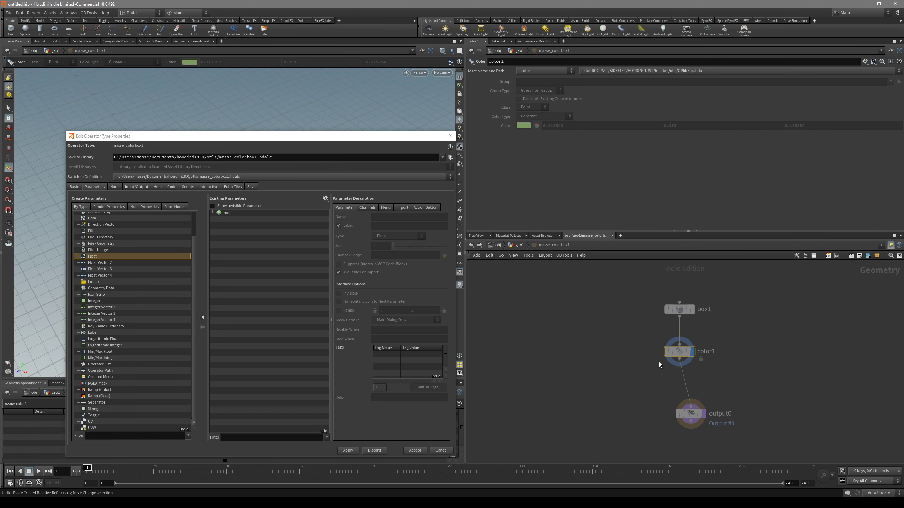
key("u")
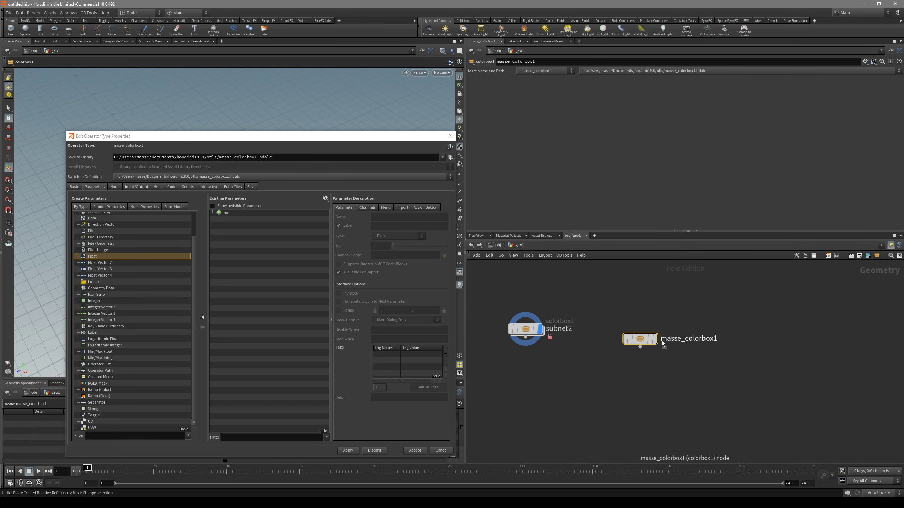
key("Delete")
left_click(524, 333)
left_click_drag(521, 349, 560, 355)
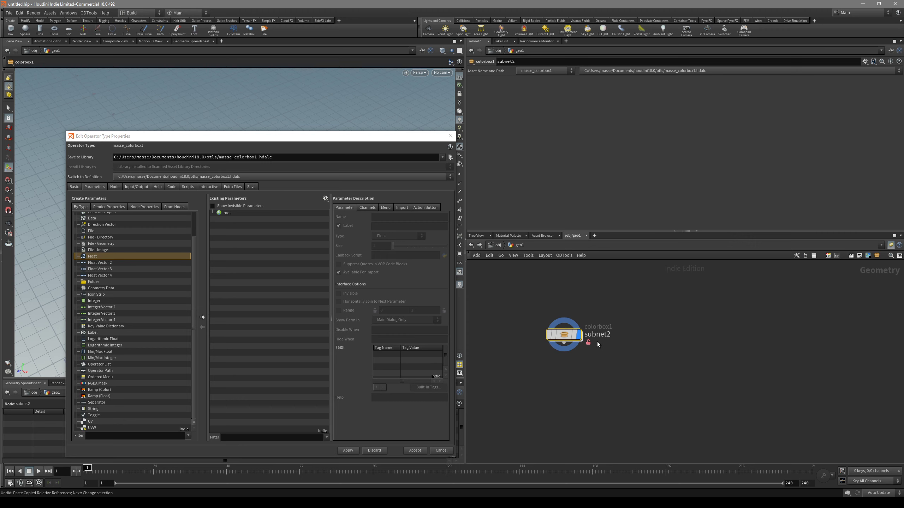
Close Type Properties and save the colorbox1 asset's node type to its library
right_click(568, 337)
left_click(548, 362)
left_click(450, 136)
right_click(562, 336)
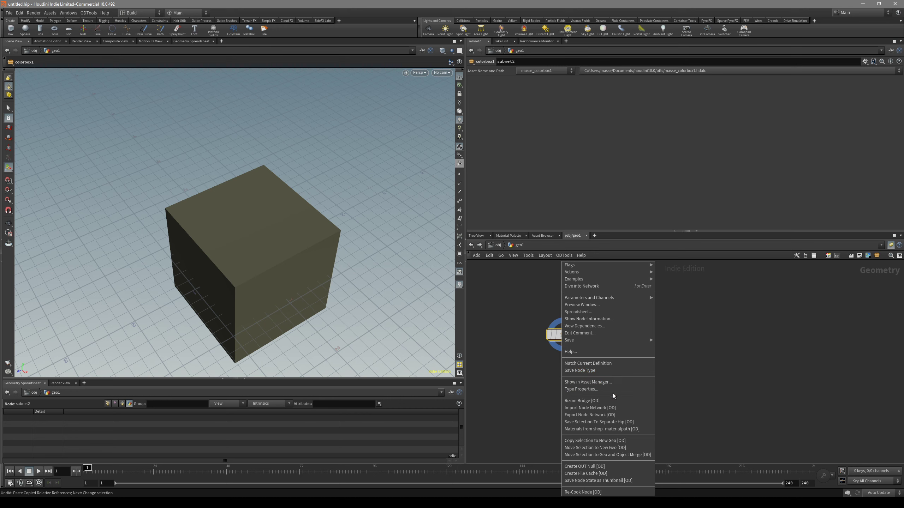
left_click(557, 339)
right_click(557, 338)
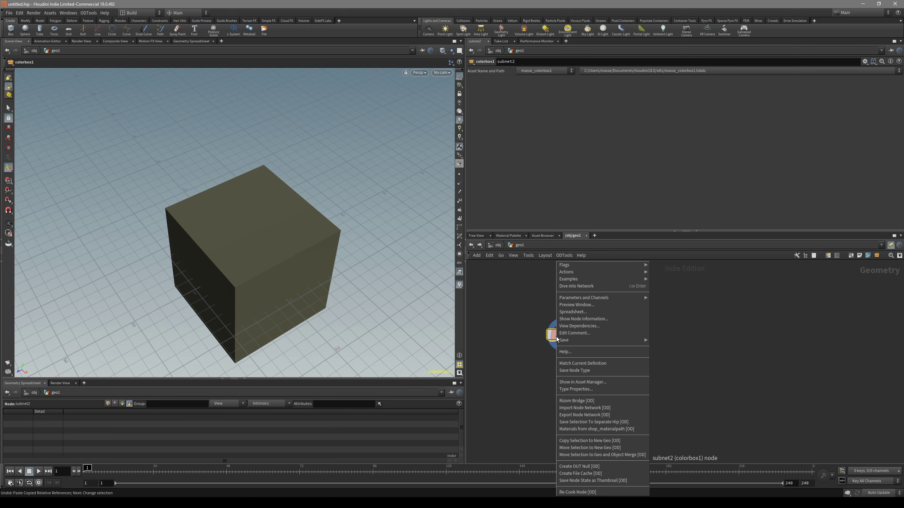
left_click(590, 374)
Check the asset's box1, color1 and output0 contents, save again, and delete the node
right_click(586, 372)
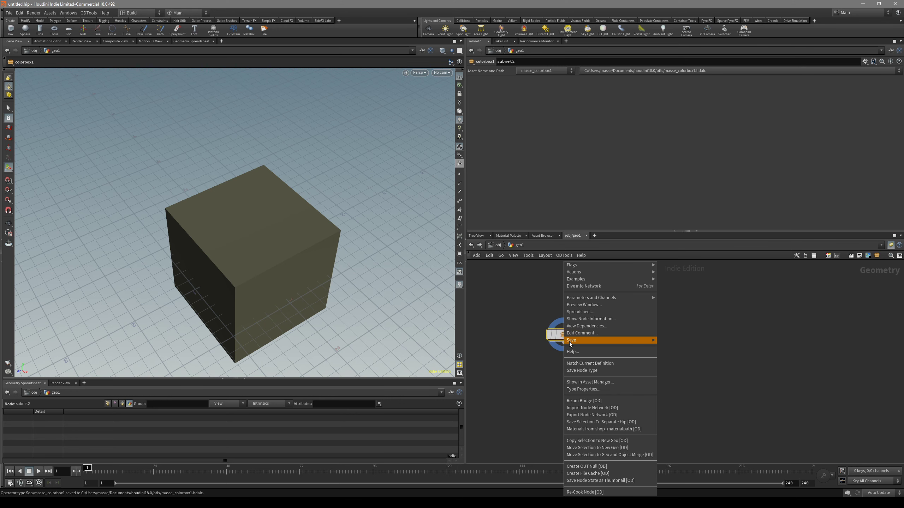
left_click(514, 367)
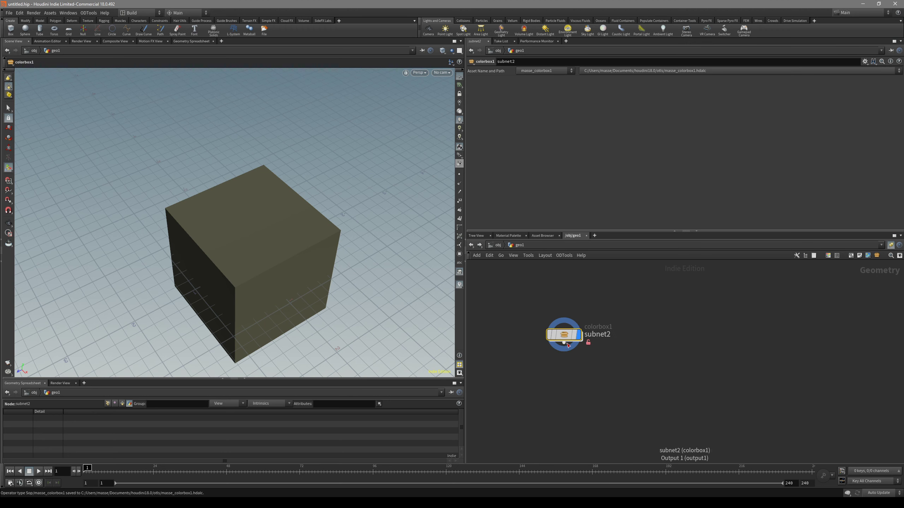
double_click(572, 341)
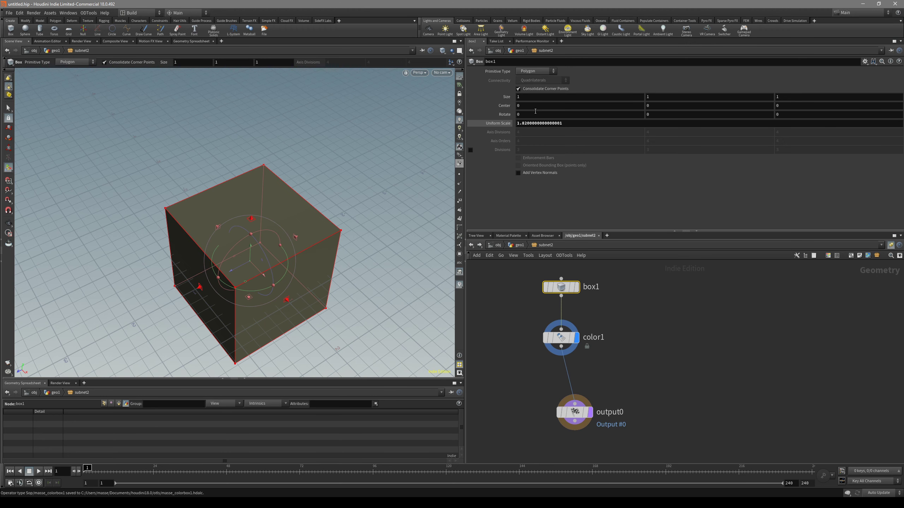
key("u")
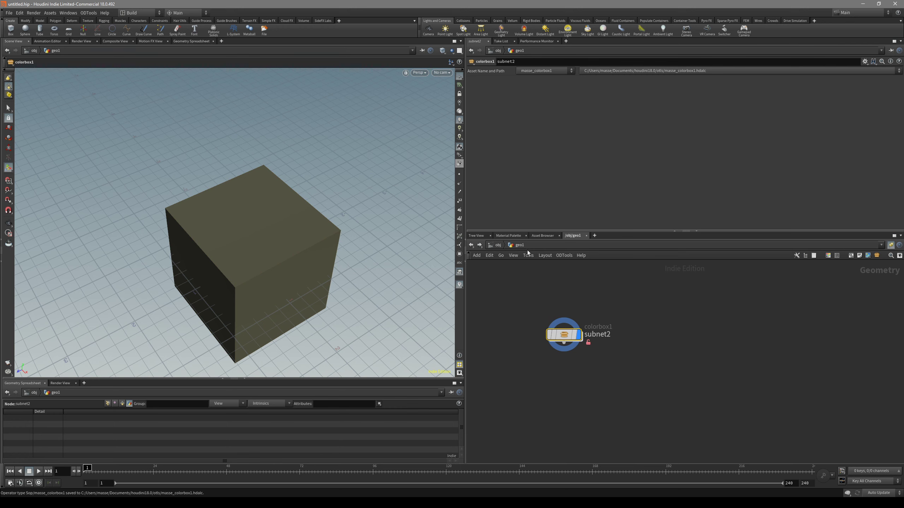
mouse_move(564, 335)
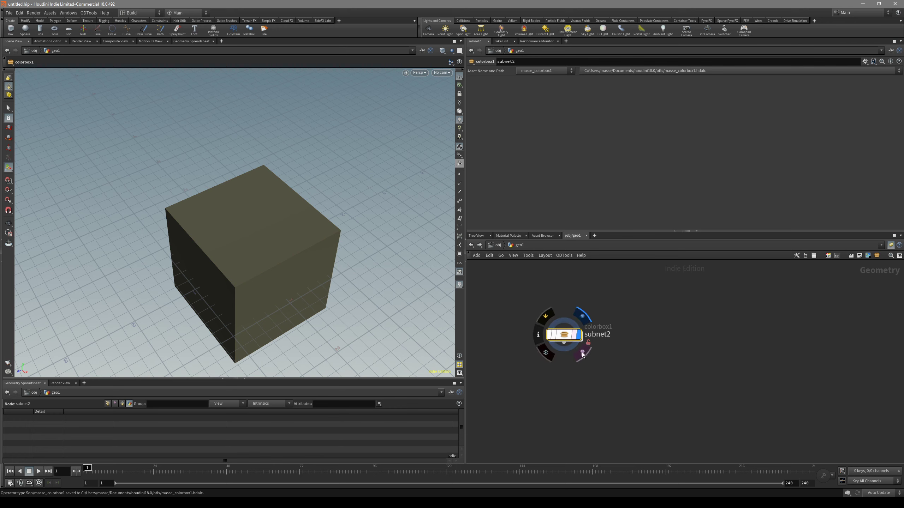
right_click(572, 335)
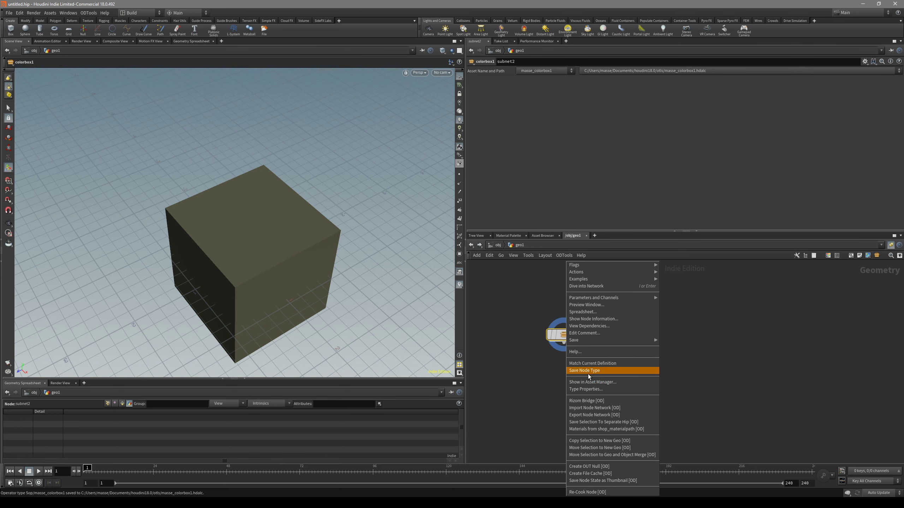
left_click(605, 372)
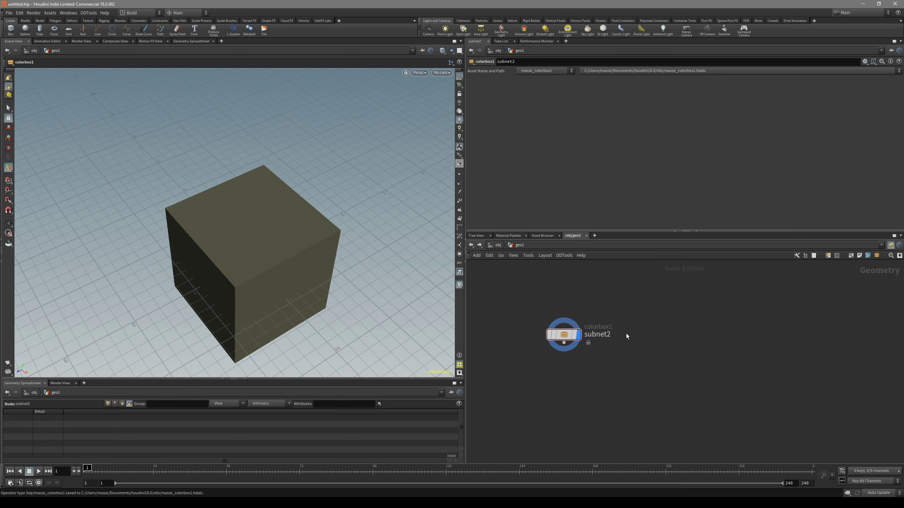
key("Delete")
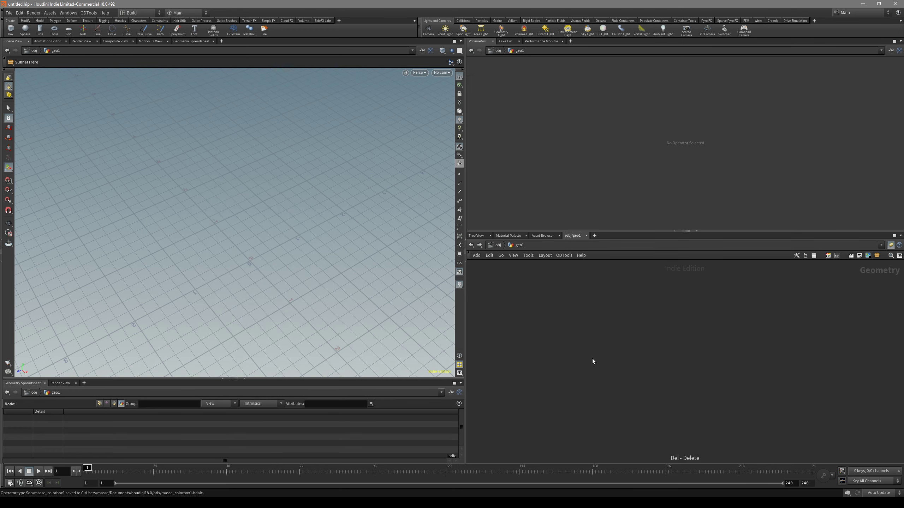
Create a masse_colorbox1 node from the saved colorbox1 asset and tumble around the cube
key("Tab")
type("colorb")
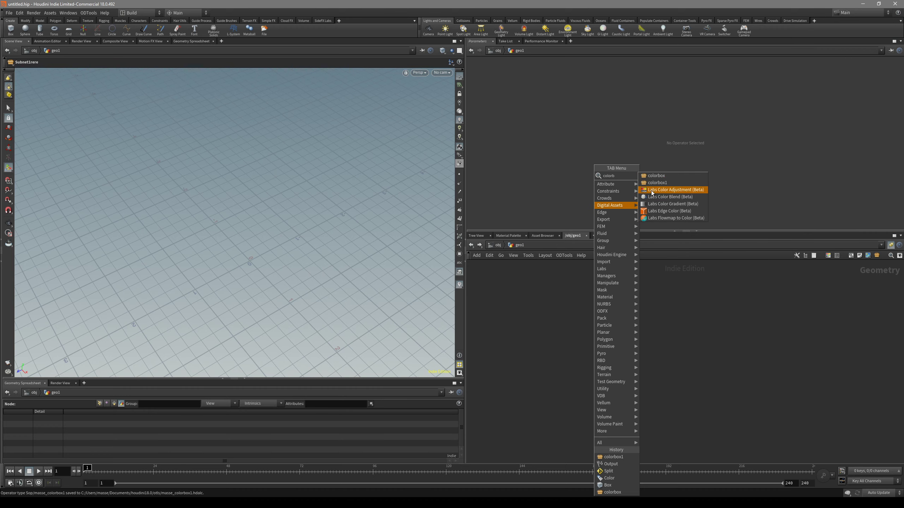
left_click(657, 183)
left_click(575, 323)
key("Escape")
mouse_move(327, 252)
left_mouse_down()
mouse_move(242, 303)
mouse_move(257, 263)
mouse_move(430, 348)
left_mouse_up()
key("Return")
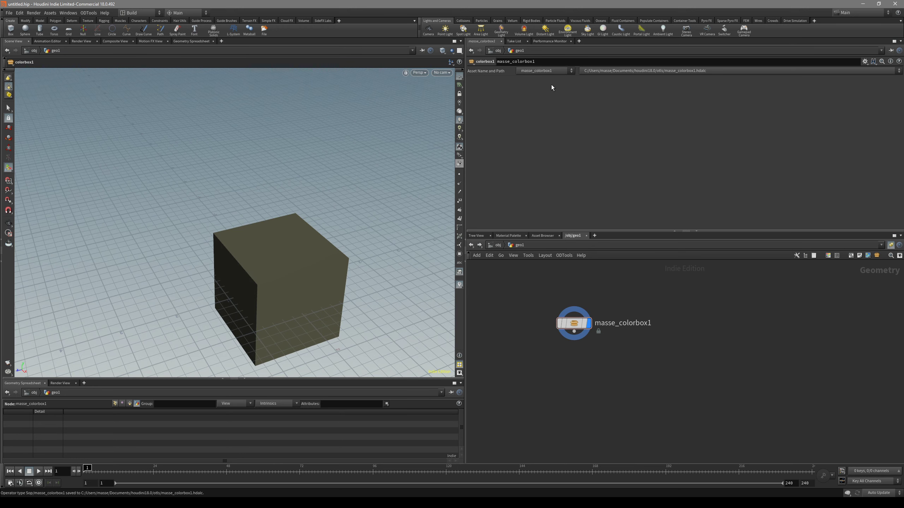
double_click(570, 324)
Open masse_colorbox1's type properties, make its contents editable, and go inside
key("u")
right_click(564, 320)
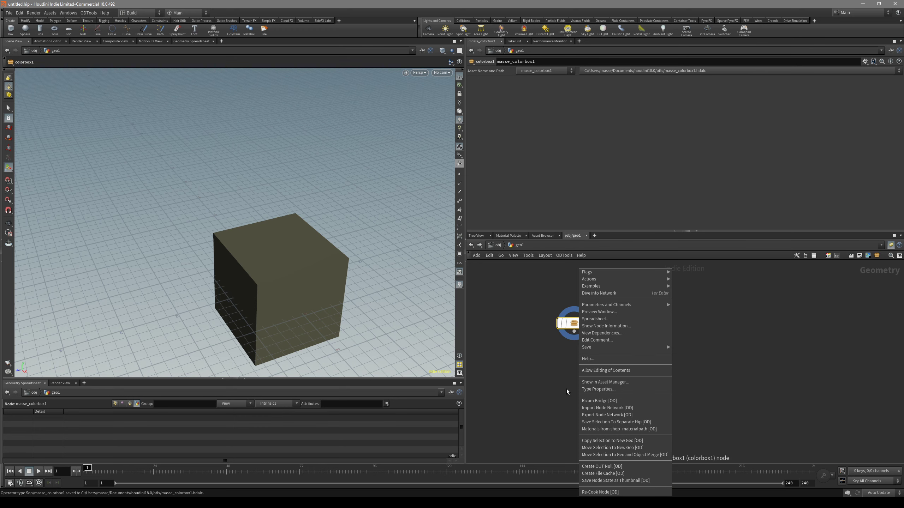
left_click(605, 389)
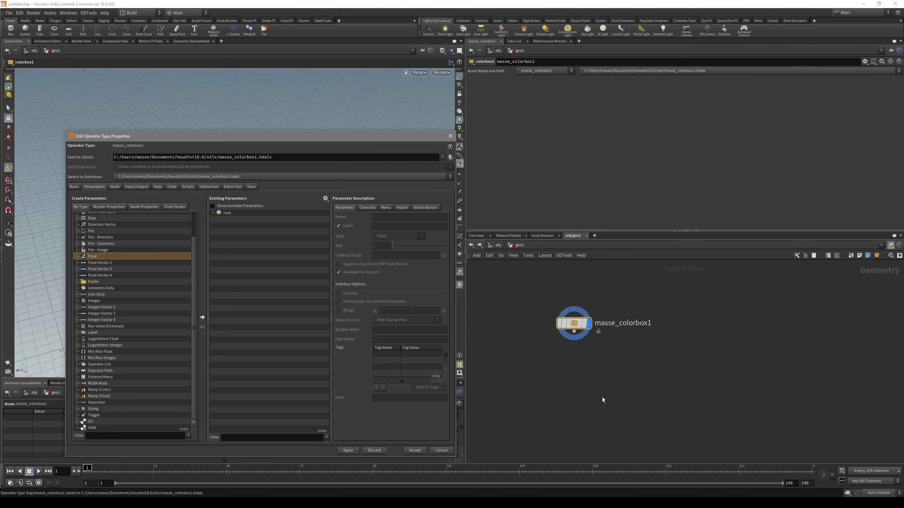
left_click_drag(320, 134, 268, 146)
right_click(575, 323)
left_click(544, 344)
right_click(571, 324)
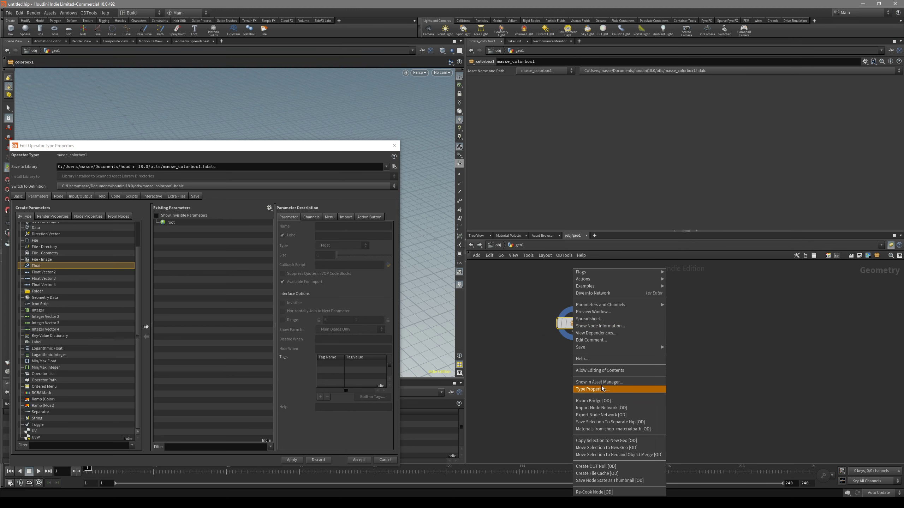
left_click(600, 370)
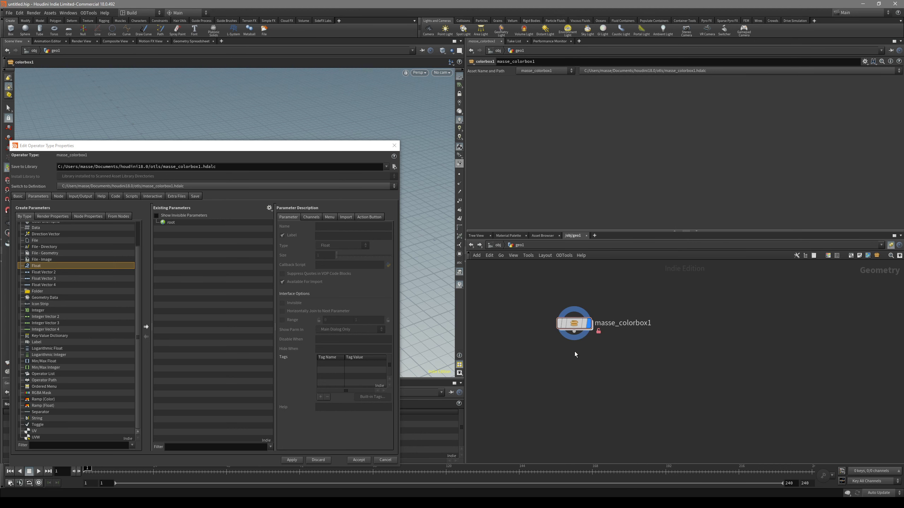
double_click(576, 329)
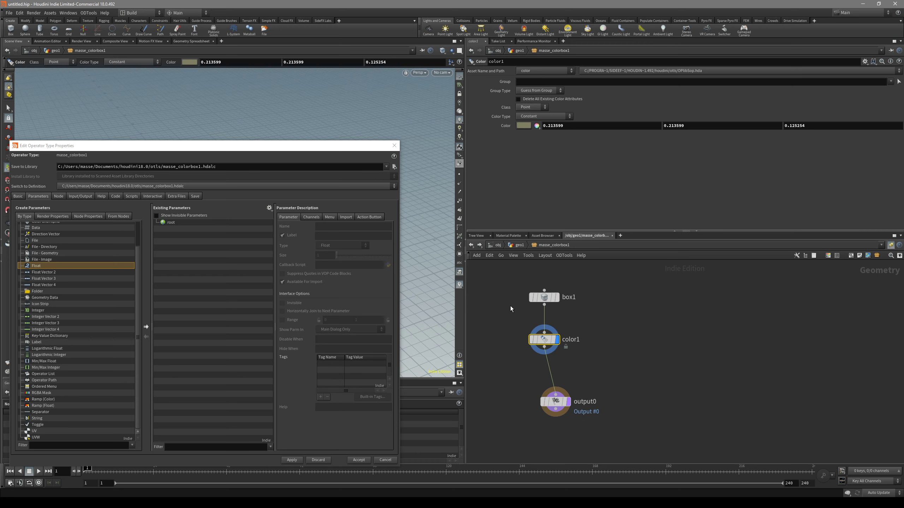
Promote color1's Color and box1's Uniform Scale to the asset's Existing Parameters
left_click(519, 245)
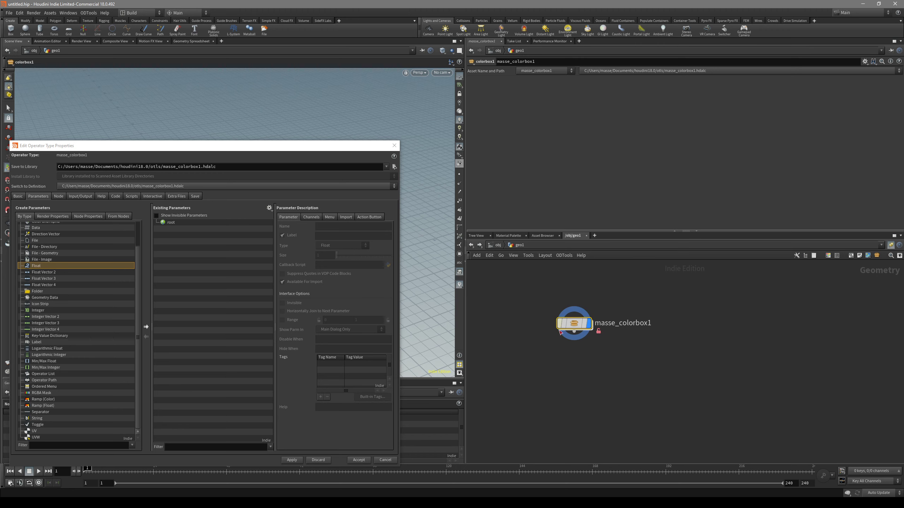
double_click(571, 324)
left_click_drag(550, 327, 550, 327)
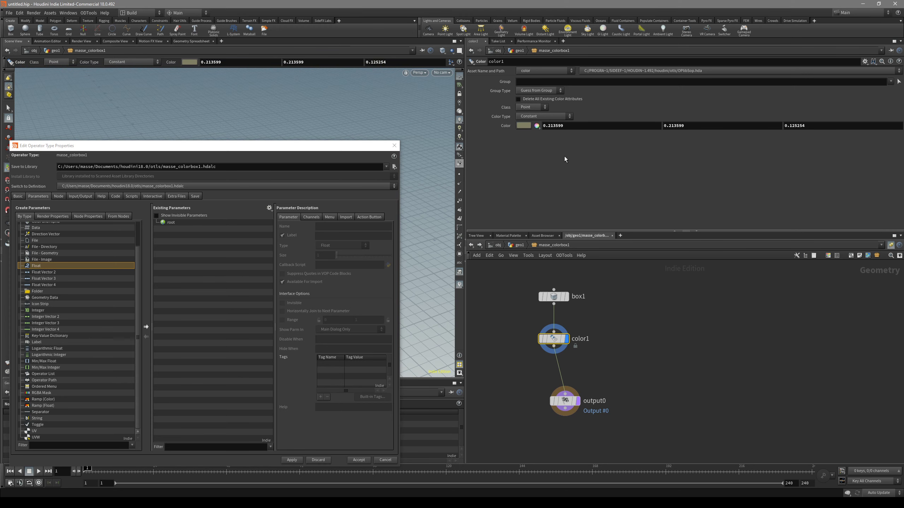
left_click_drag(528, 126, 373, 190)
left_click_drag(491, 144, 164, 228)
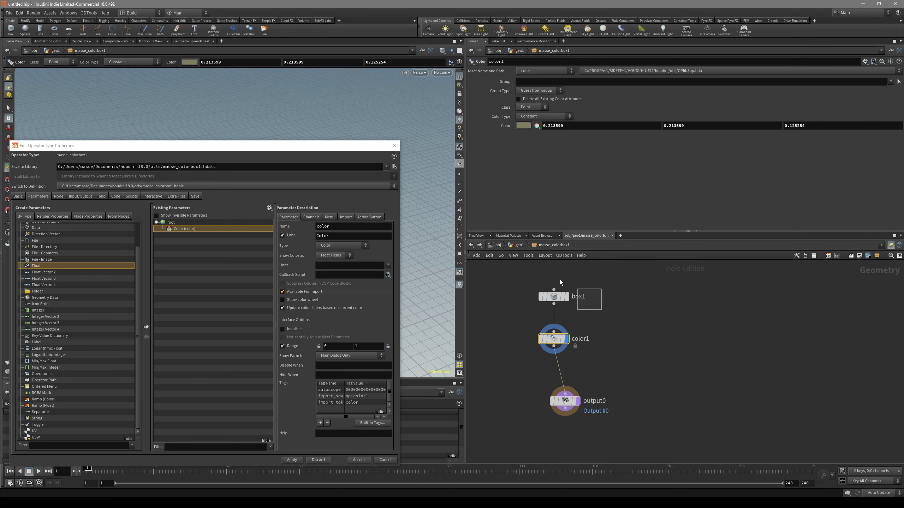
left_click(554, 296)
mouse_move(498, 124)
left_mouse_down()
mouse_move(172, 263)
mouse_move(183, 246)
left_mouse_up()
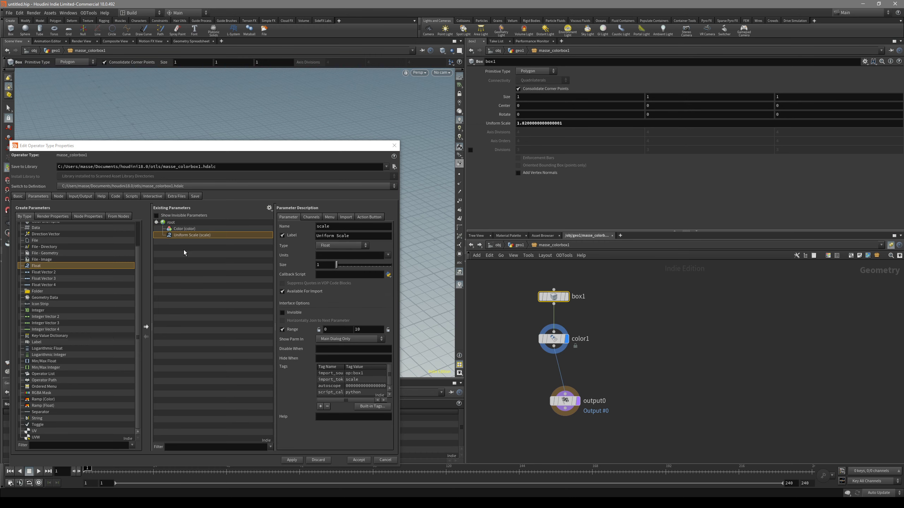
Apply the new asset parameters and accept the type properties
left_click_drag(334, 149, 373, 153)
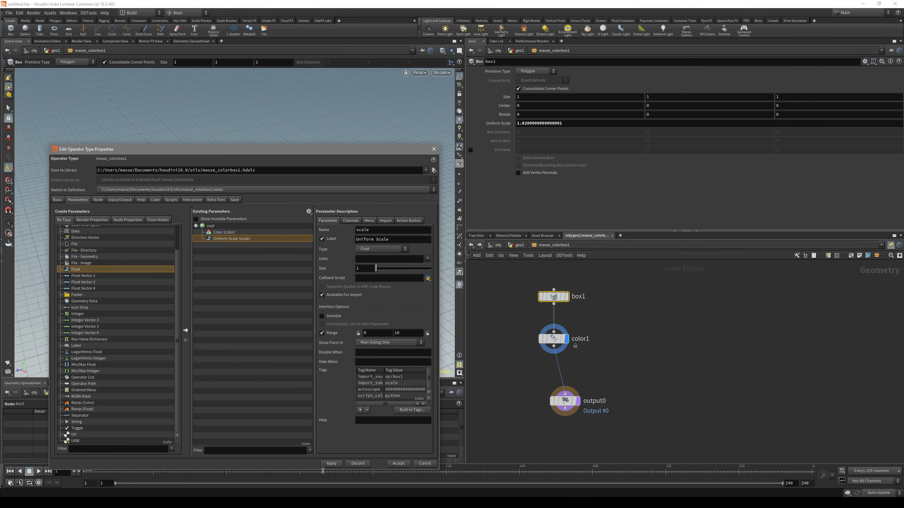
left_click(329, 466)
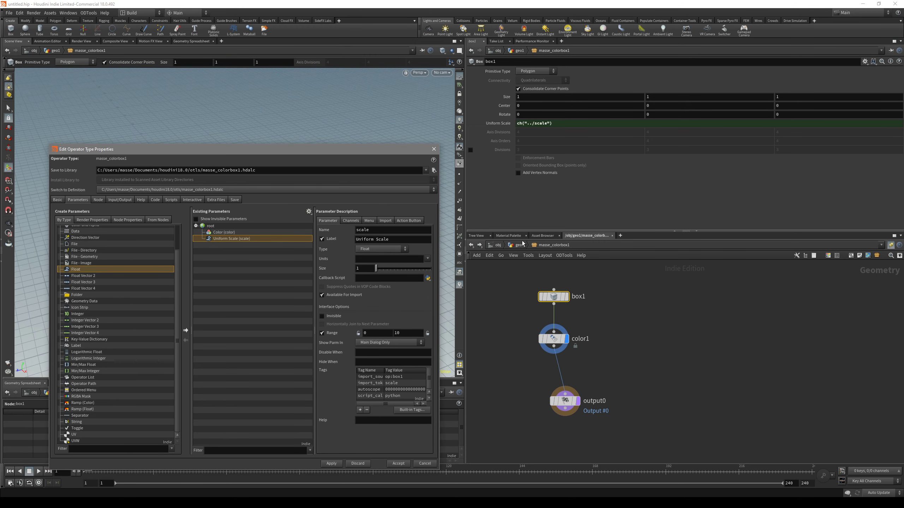
left_click(520, 245)
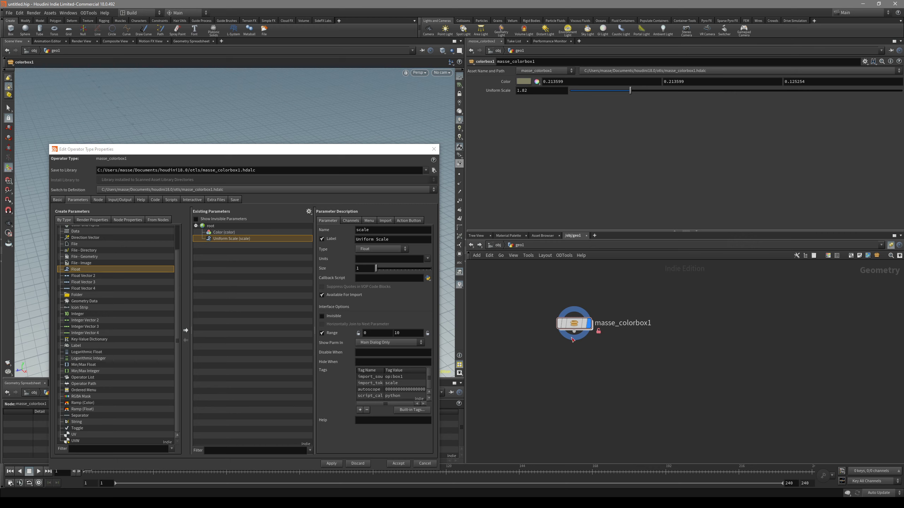
middle_click_drag(555, 388, 545, 401)
left_click(433, 149)
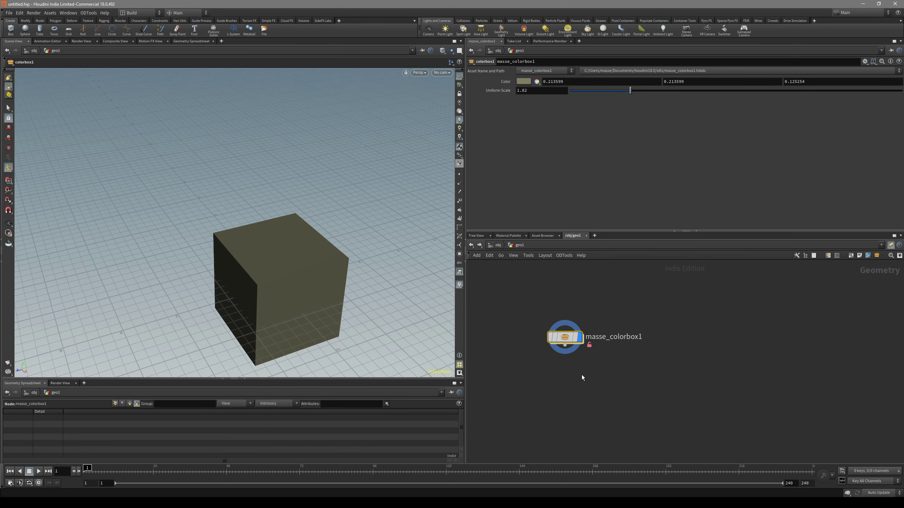
Save the masse_colorbox1 asset's node type definition
right_click(562, 336)
left_click(537, 377)
right_click(564, 337)
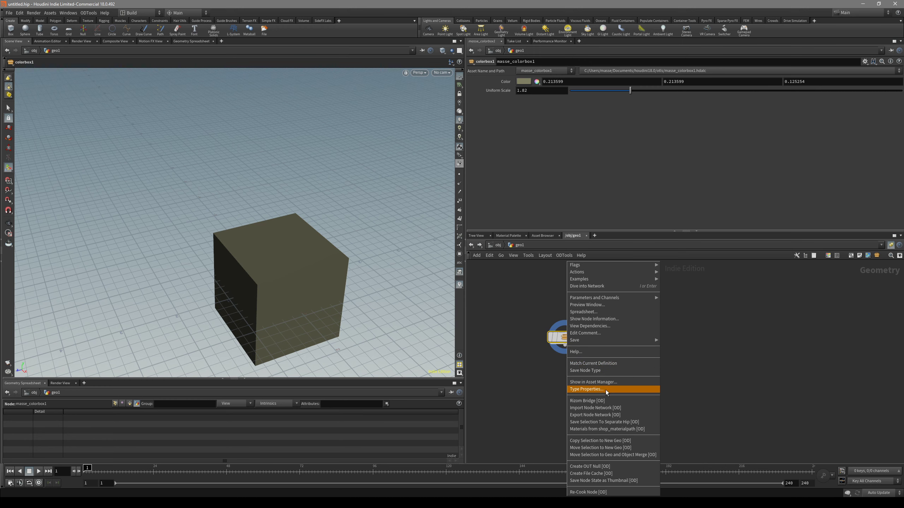
left_click(602, 371)
right_click(565, 336)
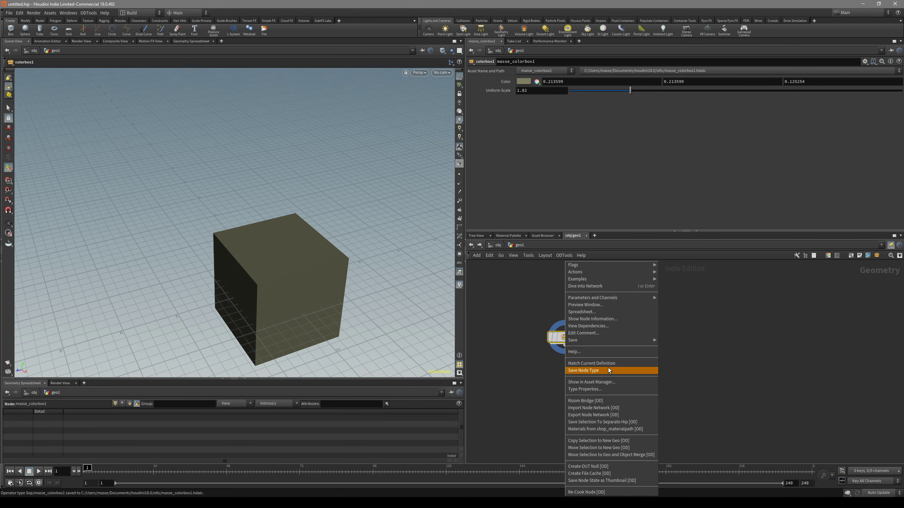
left_click(615, 369)
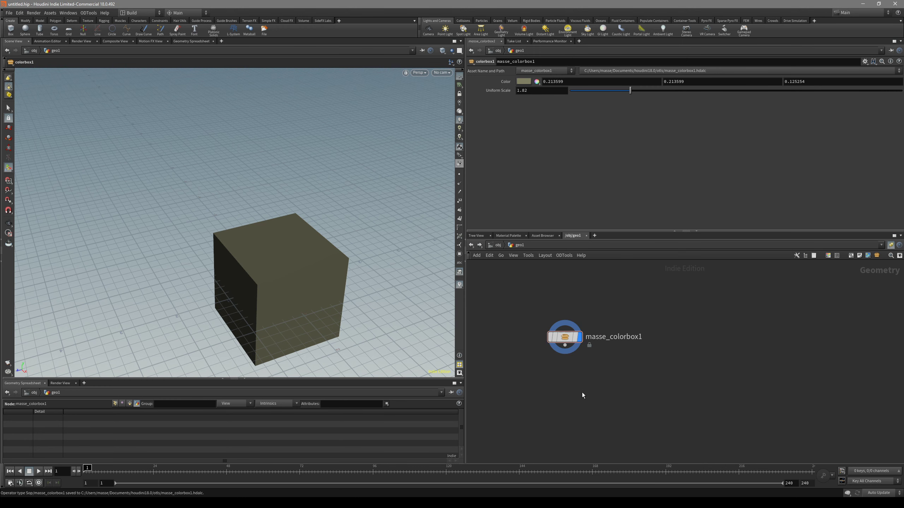
mouse_move(536, 321)
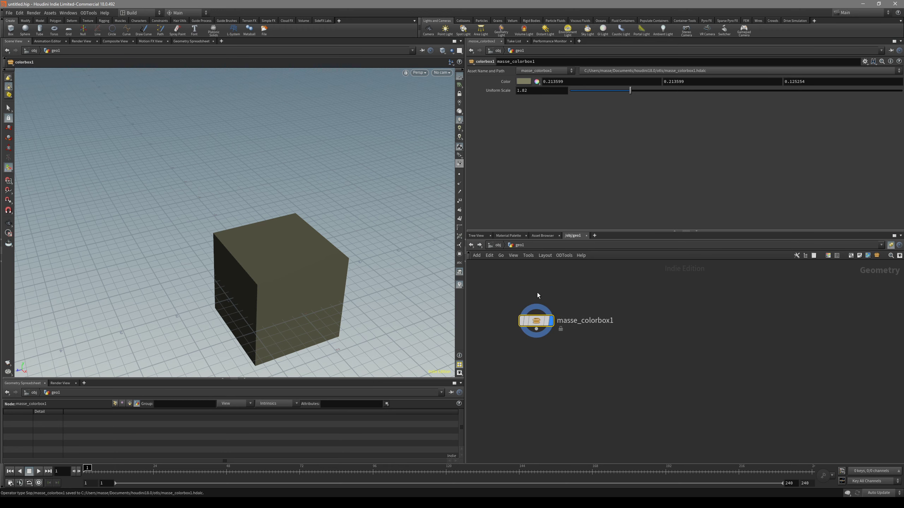
Delete masse_colorbox1, recreate it via a 'colorb' node search, and return to geo1
key("Delete")
key("Tab")
type("colorb")
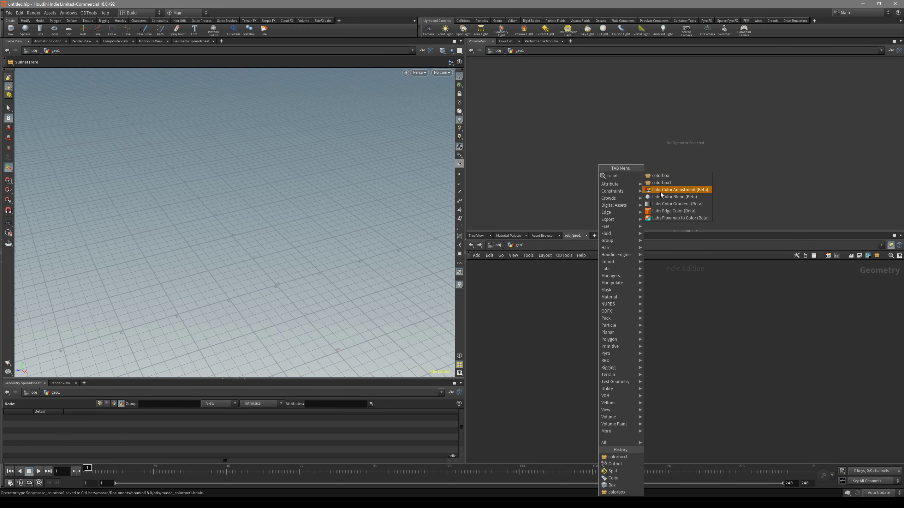
left_click(662, 183)
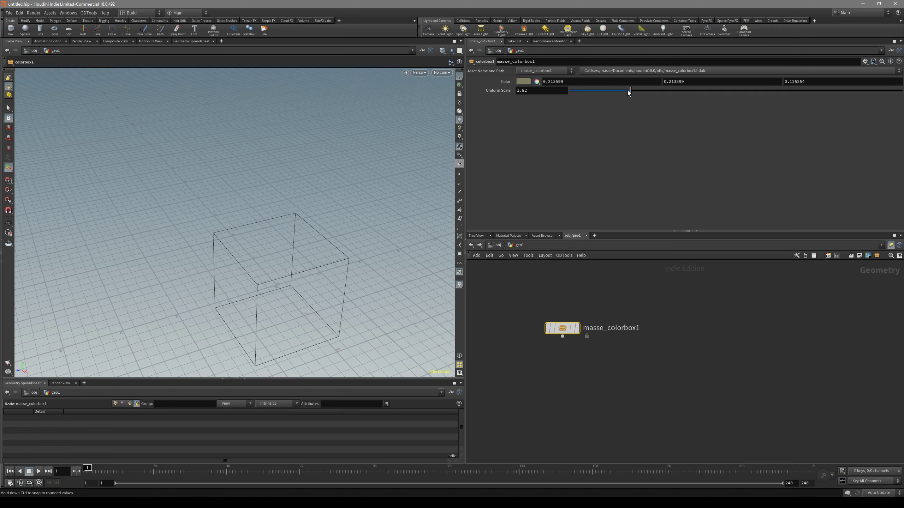
double_click(562, 328)
key("u")
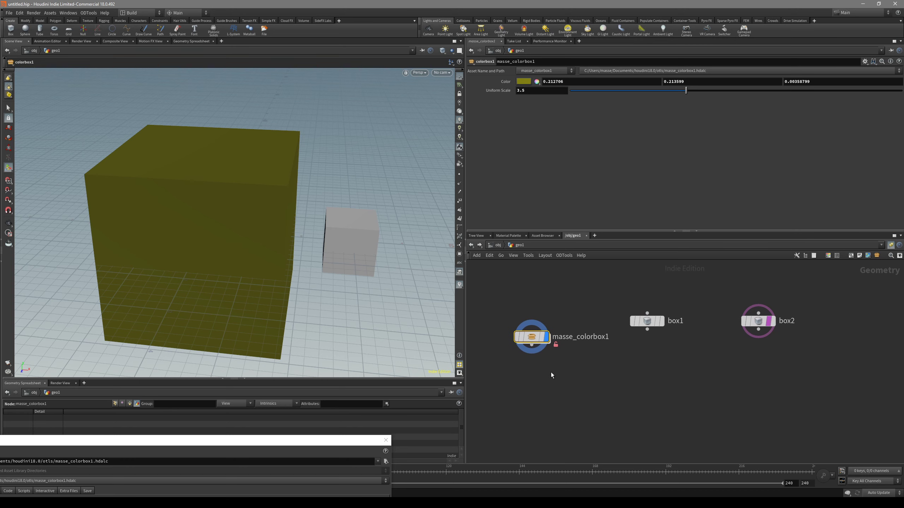
mouse_move(582, 389)
middle_mouse_down()
mouse_move(576, 415)
mouse_move(535, 422)
middle_mouse_up()
Display box1 in the viewport and recentre the network on the nodes
left_click_drag(615, 319, 574, 379)
left_click(581, 352)
left_click_drag(730, 307, 675, 382)
key("r")
left_click(570, 356)
key("r")
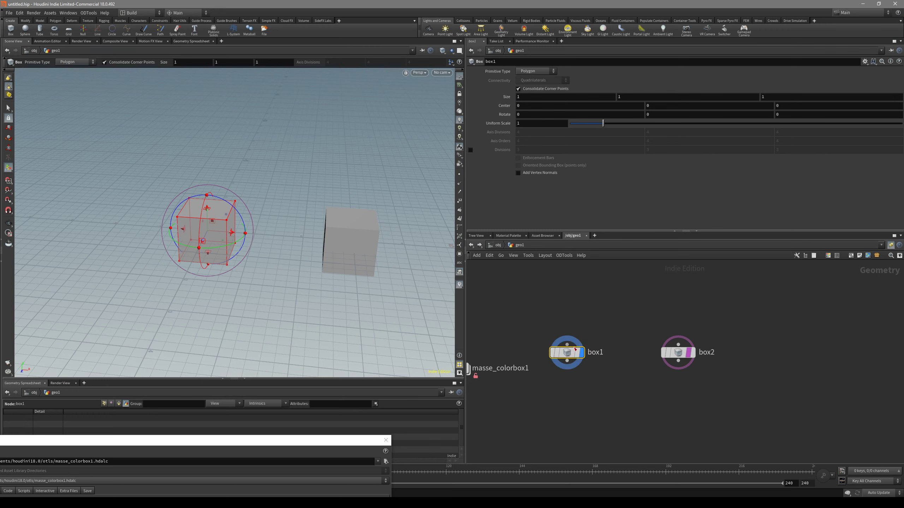
key("h")
middle_click_drag(619, 369, 544, 382)
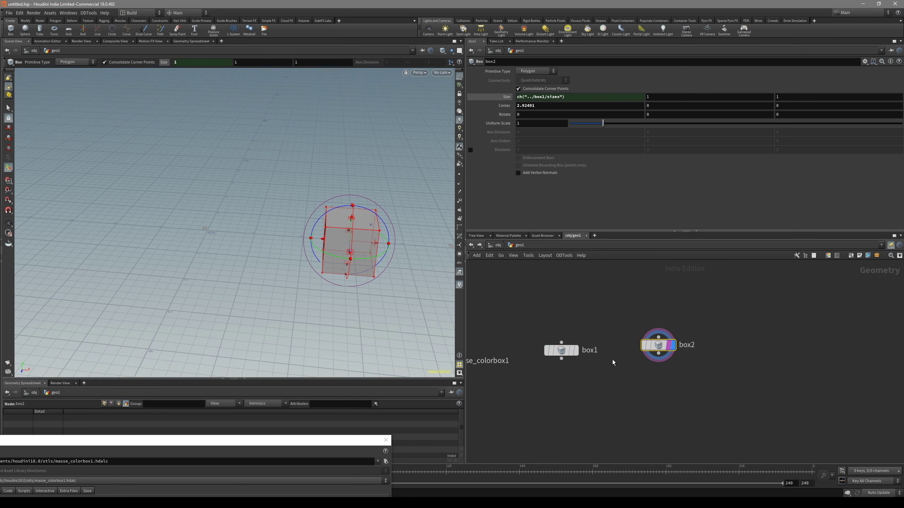
Show box1 with box2 as a template and compare their parameters
left_click(658, 345)
key("r")
left_click(561, 351)
key("r")
left_click(658, 345)
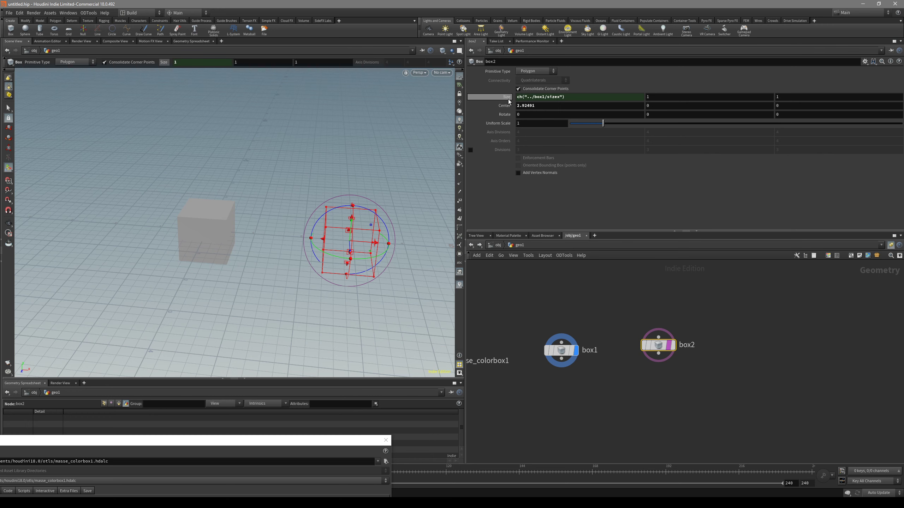
left_click(586, 351)
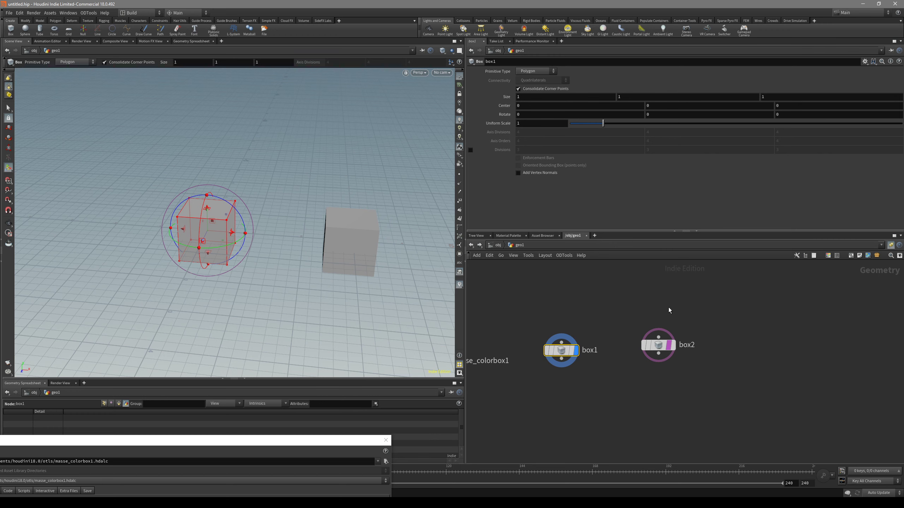
Widen box1 to Size X 2.5 and link box2's size to box1's Size X
middle_click_drag(528, 96, 583, 100)
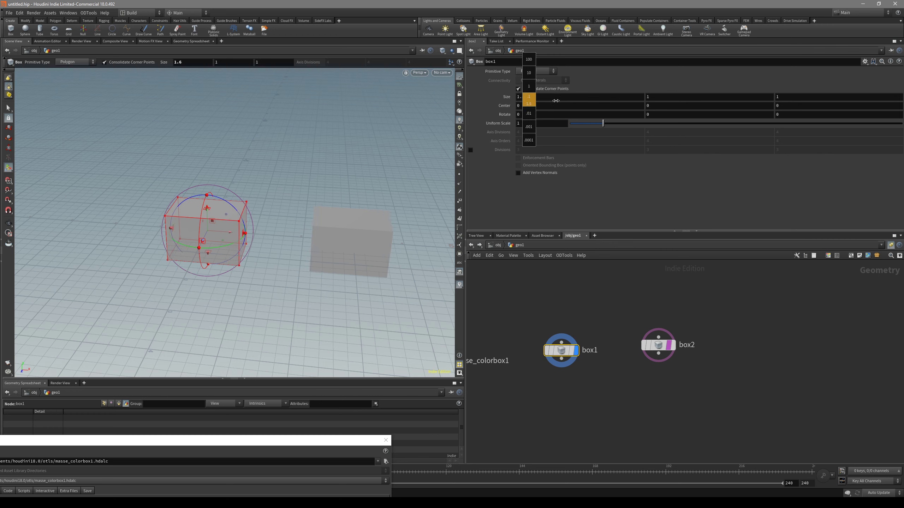
left_click(659, 344)
key("shift+v")
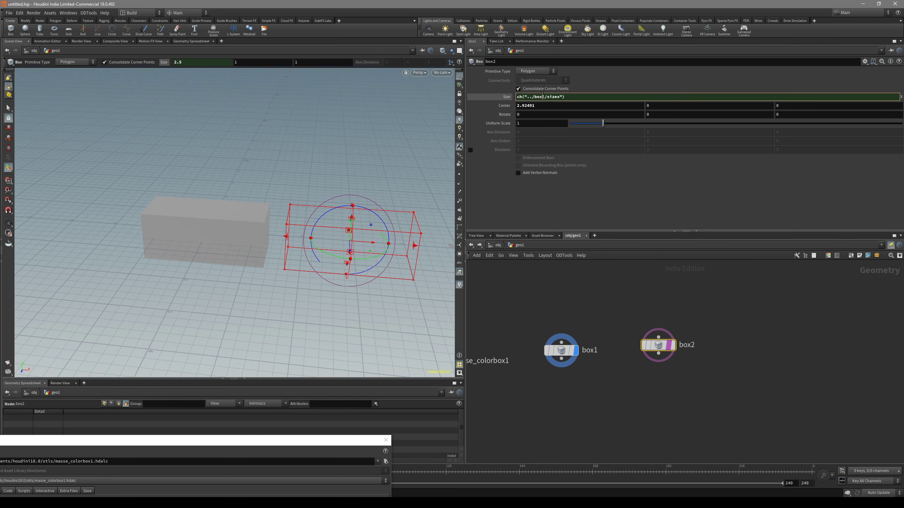
right_click(543, 98)
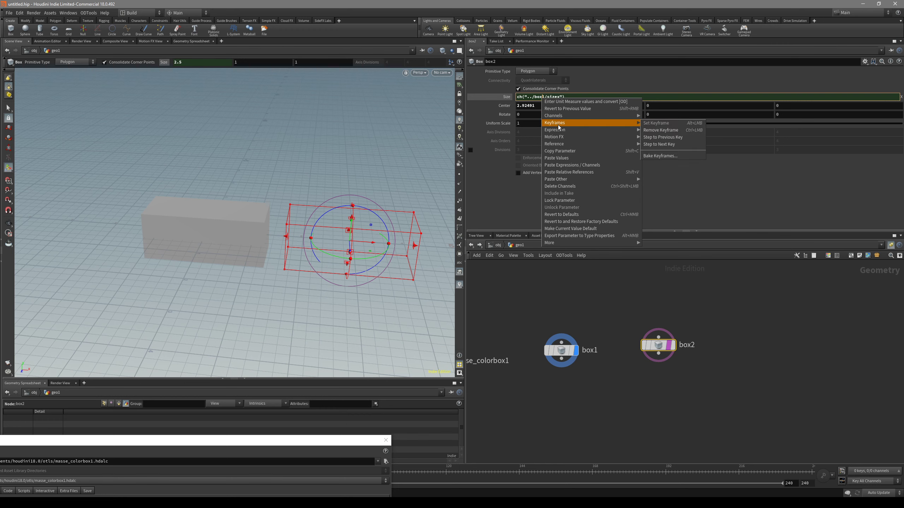
mouse_move(554, 129)
left_click(660, 131)
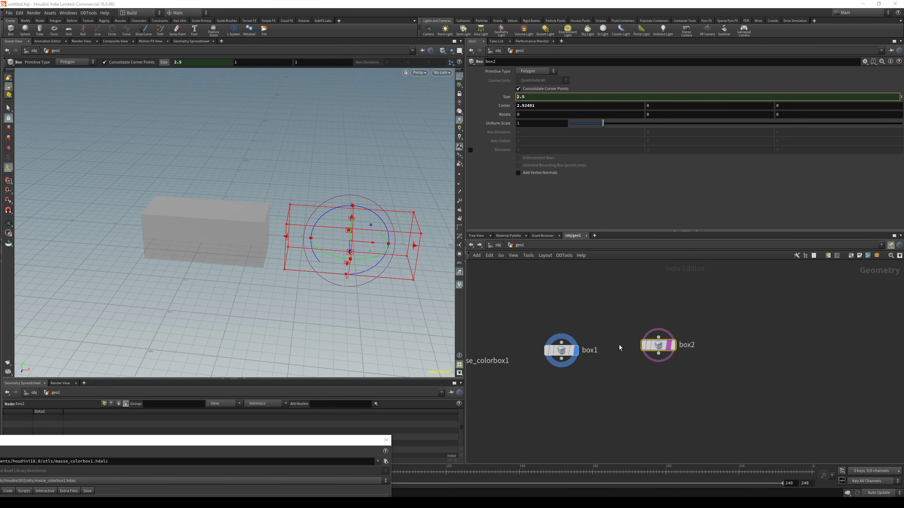
Enlarge box1 to Size X 3 and check that box2's linked size follows
left_click(571, 350)
middle_click_drag(544, 103, 566, 102)
type("3")
left_click(658, 345)
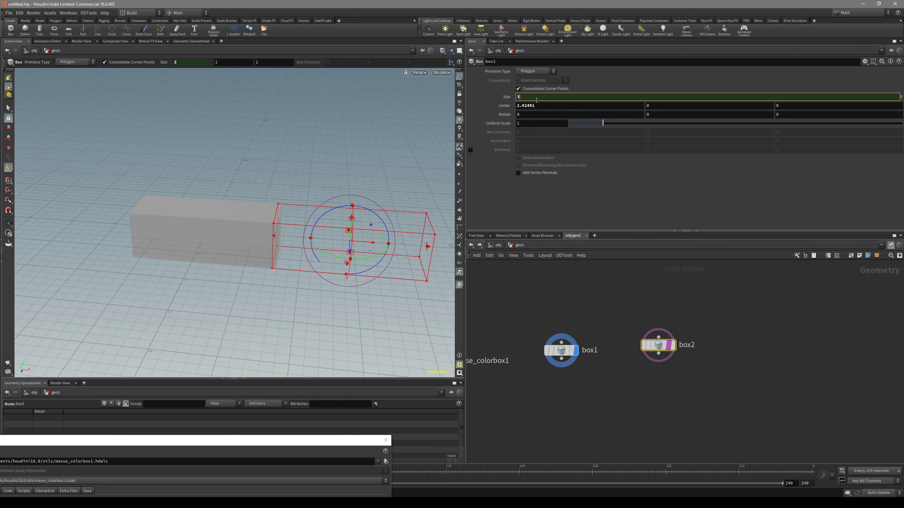
right_click(535, 97)
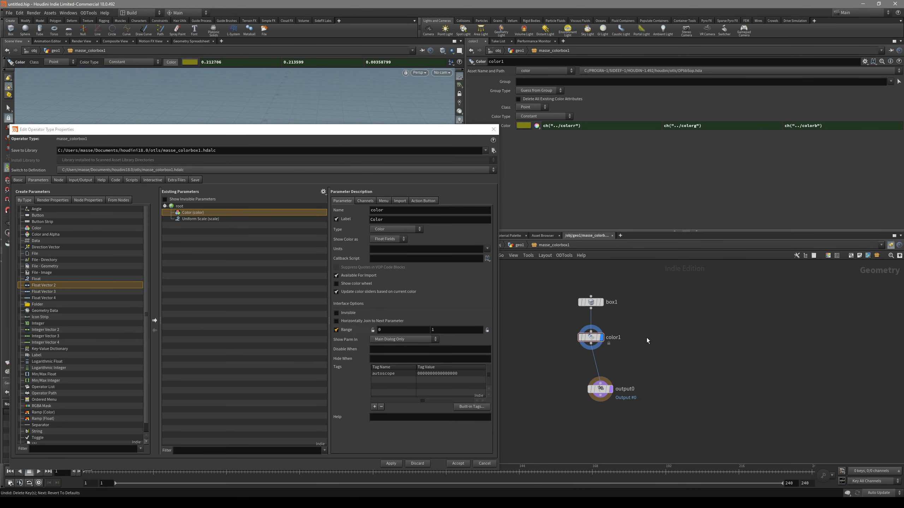
Inspect box1 and color1 inside the asset with the type properties window moved aside
scroll(634, 337, "up", 3)
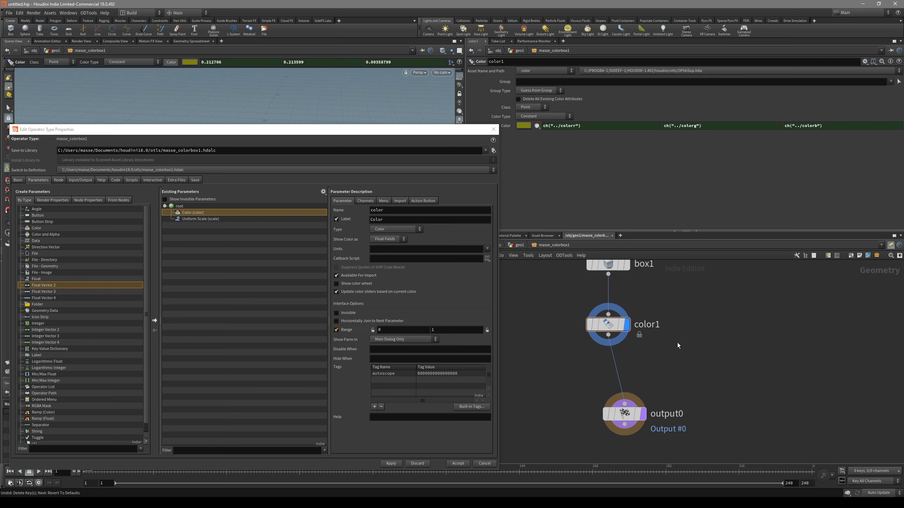
left_click(592, 313)
left_click_drag(651, 390, 555, 356)
left_click(591, 375)
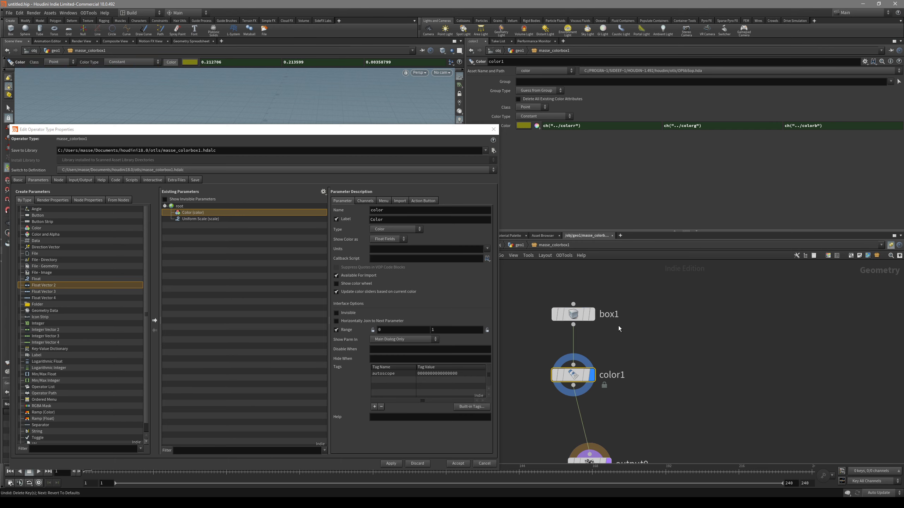
left_click_drag(619, 327, 548, 284)
left_click_drag(463, 130, 506, 156)
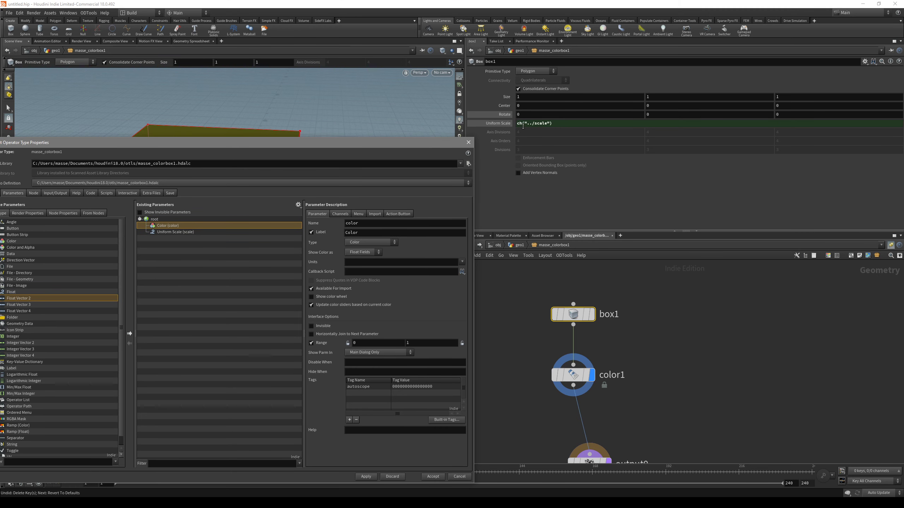
left_click(575, 375)
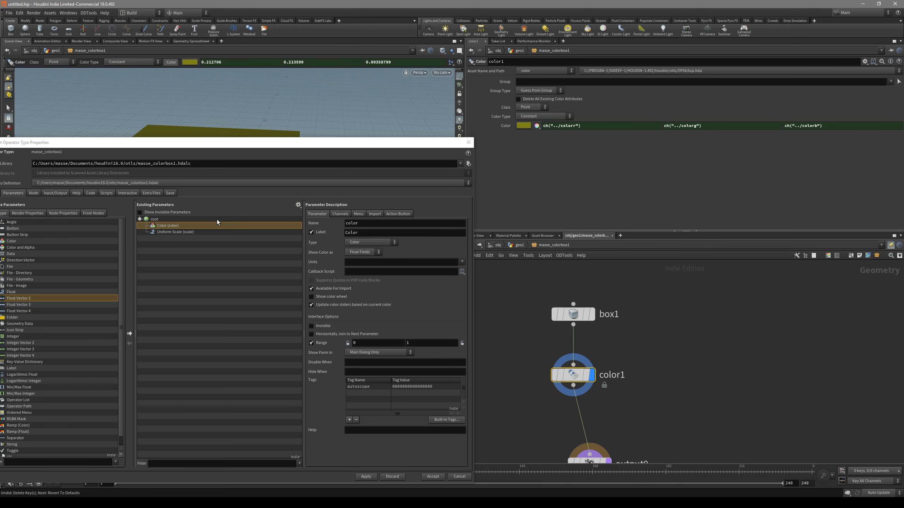
left_click_drag(242, 143, 253, 147)
Link the asset's Uniform Scale channel to box1/scale and verify box1's scale expression
left_click(196, 237)
left_click(191, 238)
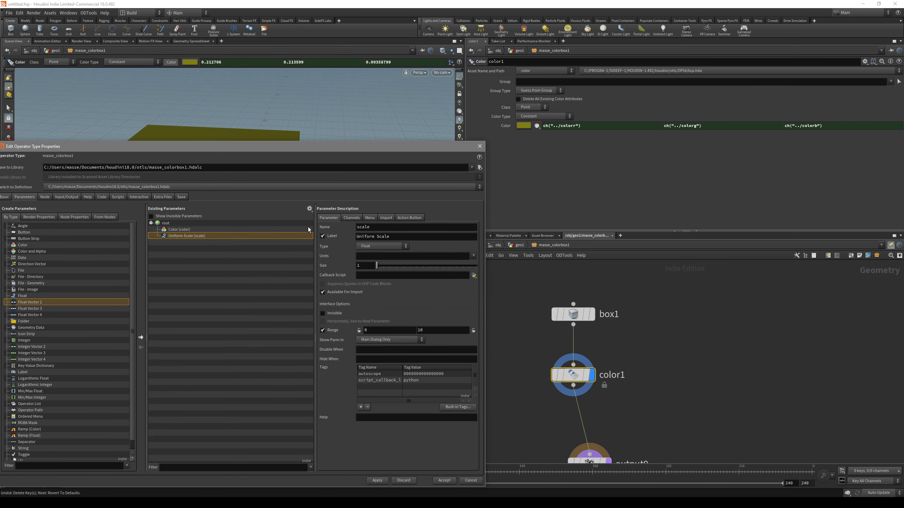
left_click(344, 218)
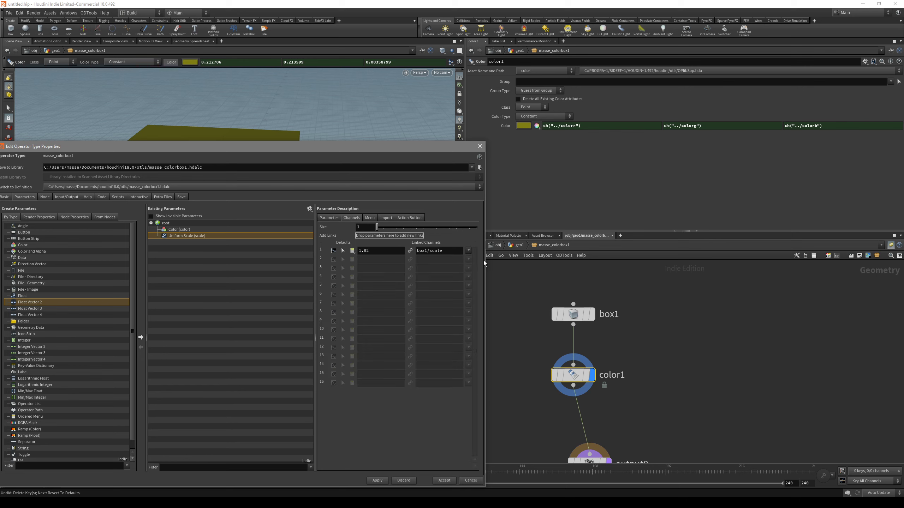
left_click(419, 253)
left_click(573, 315)
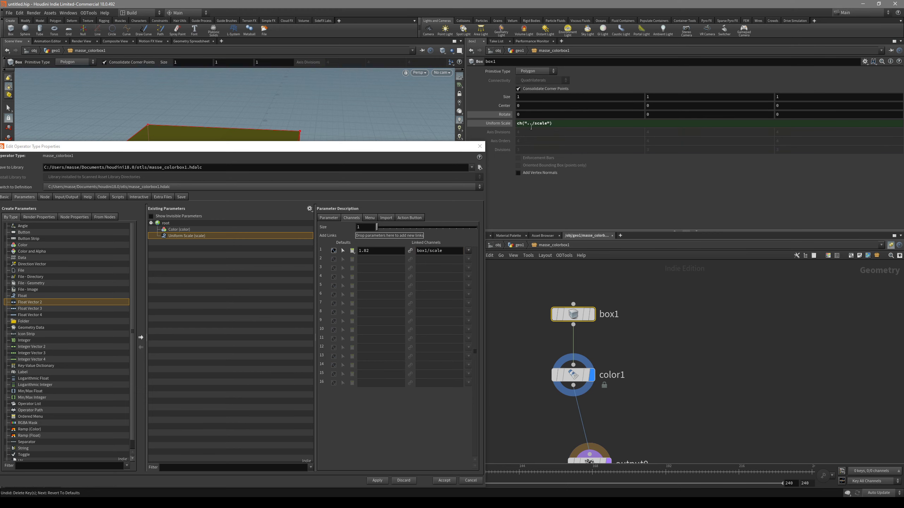
left_click(498, 124)
key("r")
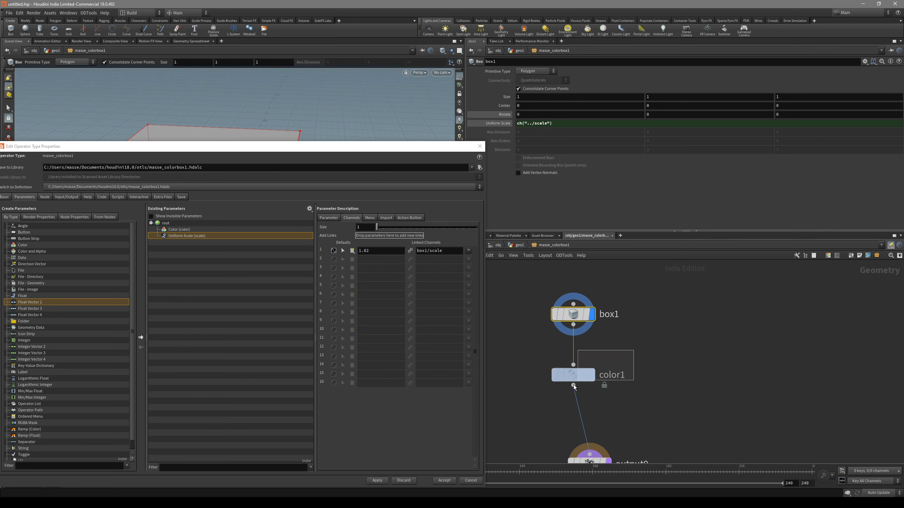
left_click(570, 375)
key("r")
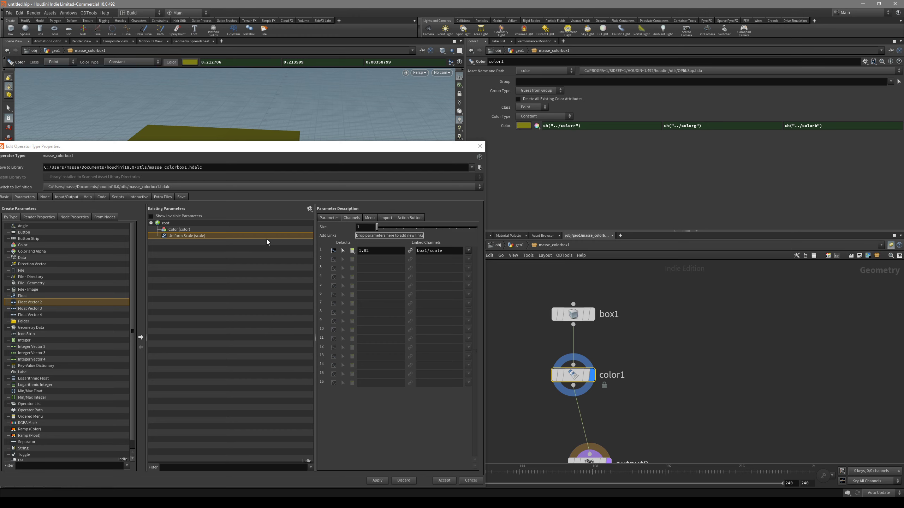
Link the asset's Color parameter to color1's colorr, colorg and colorb channels
left_click_drag(509, 125, 192, 229)
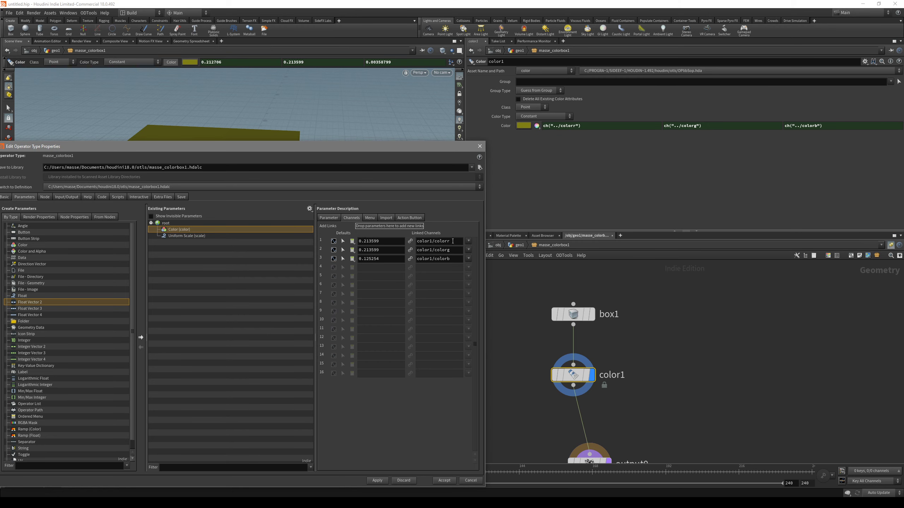
key("shift+Tab")
left_click(631, 366)
key("Up")
key("Down")
left_click(520, 245)
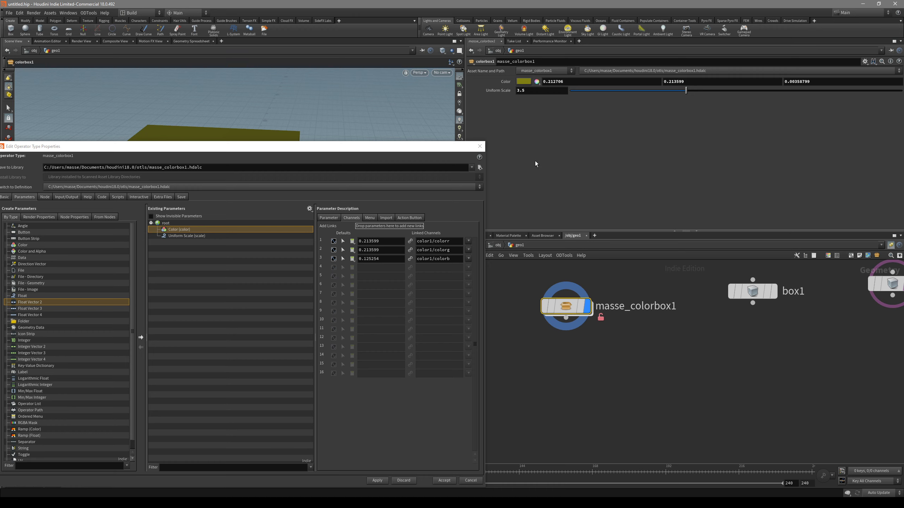
Set the masse_colorbox1 asset's Color to blue
left_click_drag(442, 146, 430, 361)
left_click(524, 81)
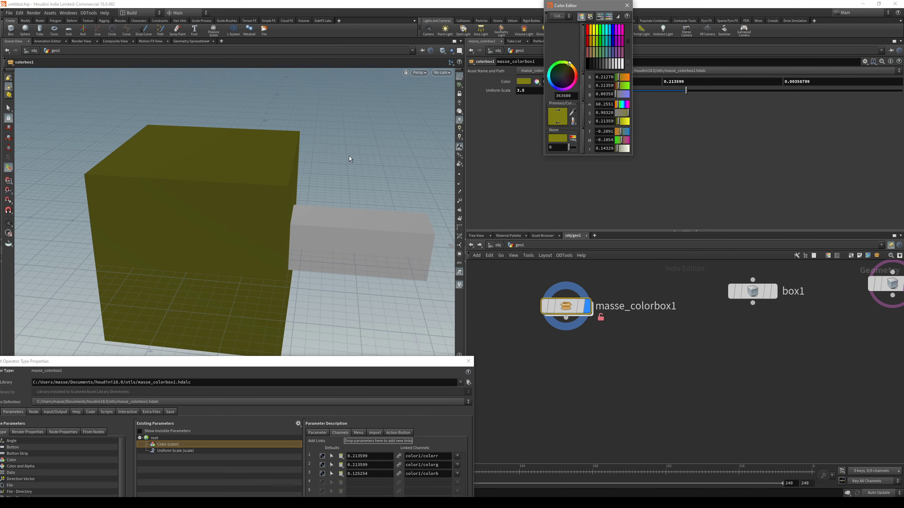
left_click(562, 71)
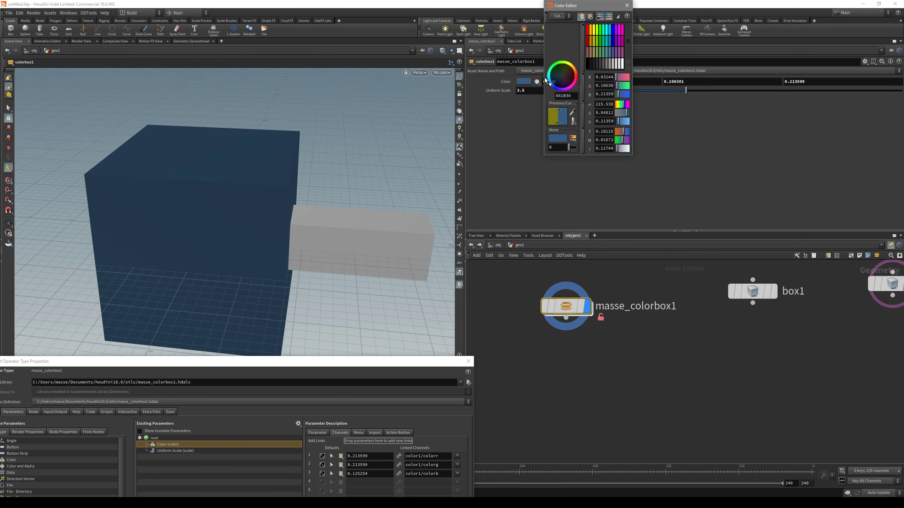
left_click(628, 17)
Replace color1's red, green and blue channel expressions with fixed values
double_click(566, 306)
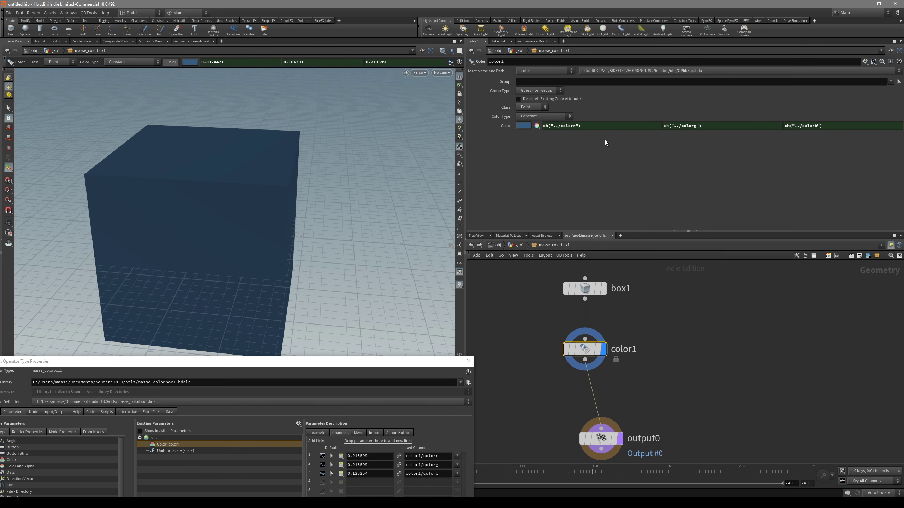
left_click(576, 129, "ctrl+shift")
left_click(685, 126, "ctrl+shift")
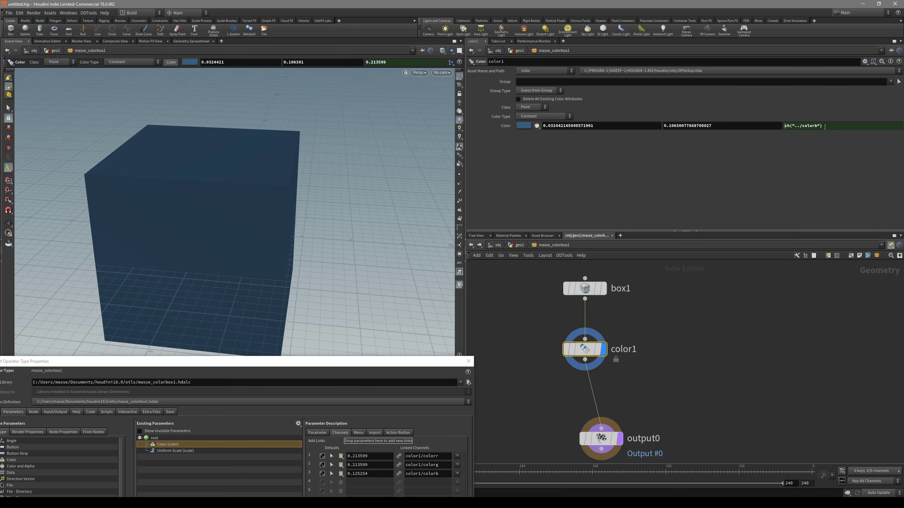
left_click(824, 127, "ctrl+shift")
key("u")
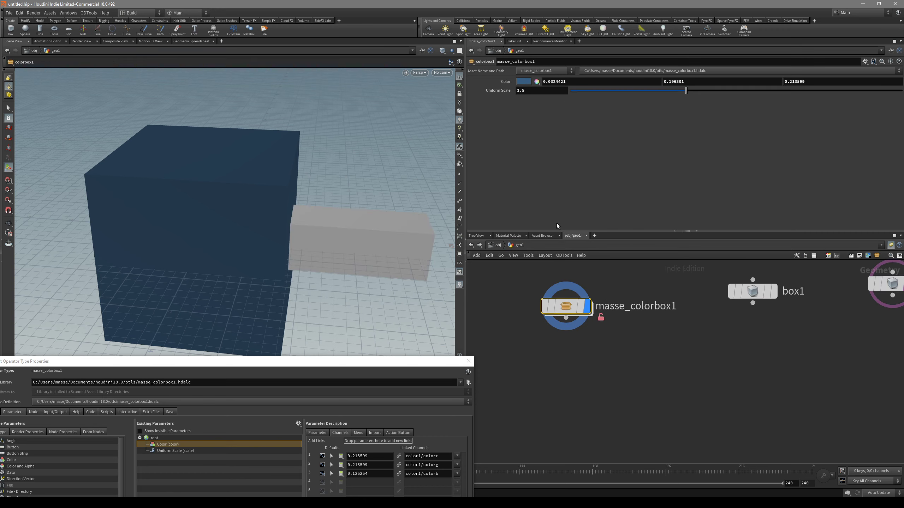
Lower the asset's Uniform Scale and pick a new colour on the wheel
left_click(588, 91)
left_click(537, 81)
left_click_drag(509, 77, 505, 81)
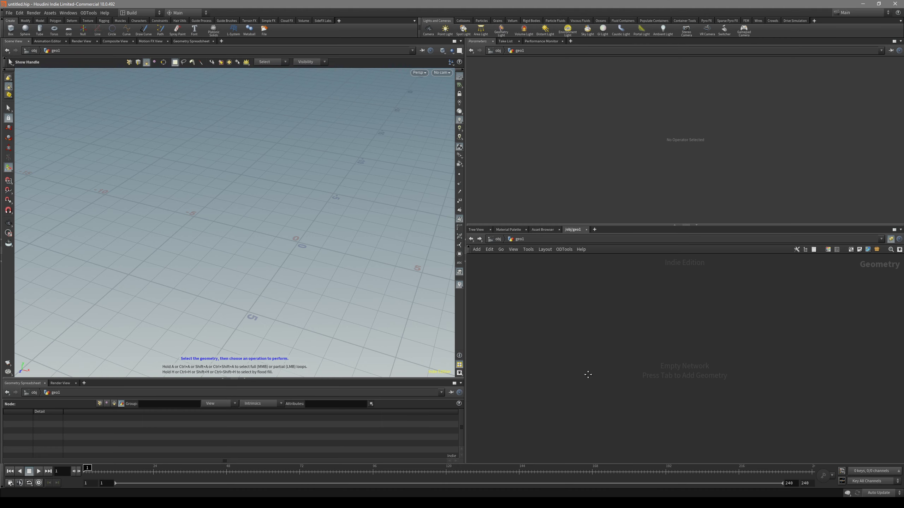
Add a Box node, box1, to the geo1 network
key("Tab")
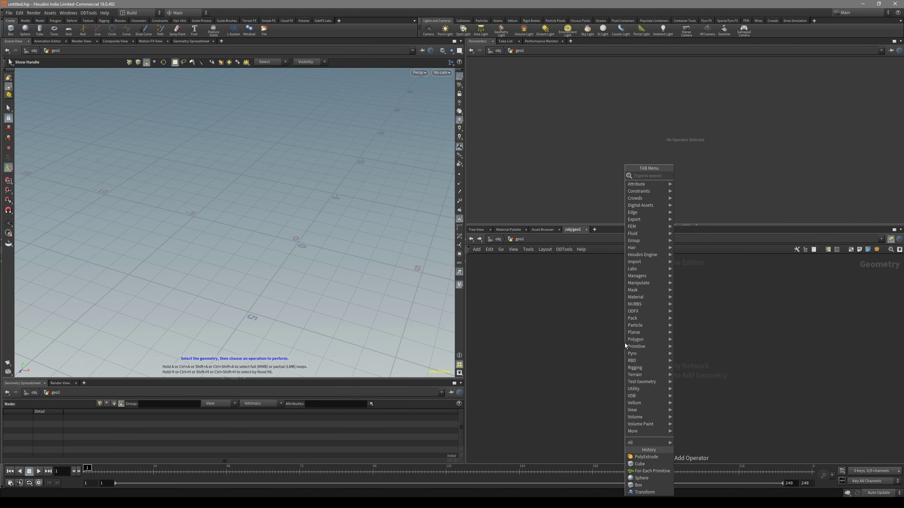
type("box")
key("Return")
left_click(624, 342)
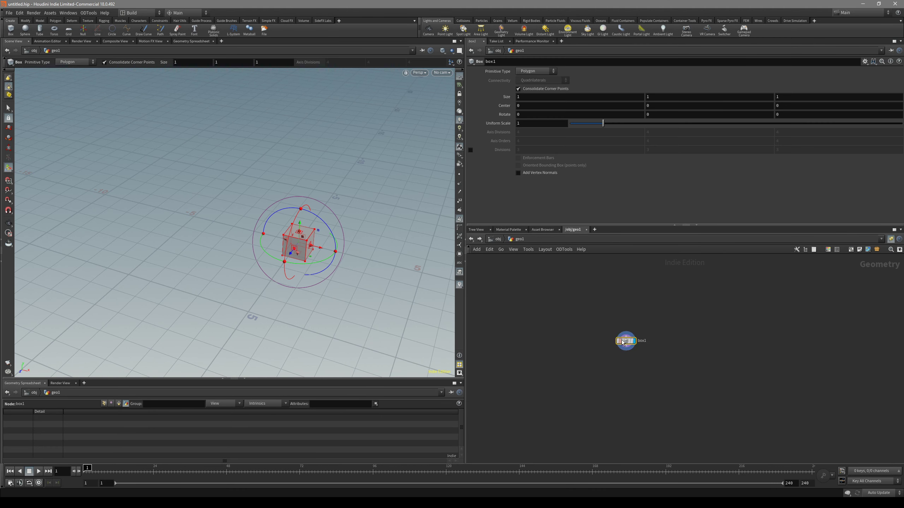
scroll(624, 342, "up", 2)
left_click(596, 342)
Try an Extrude - Old node after box1, then delete it
key("Tab")
type("extru")
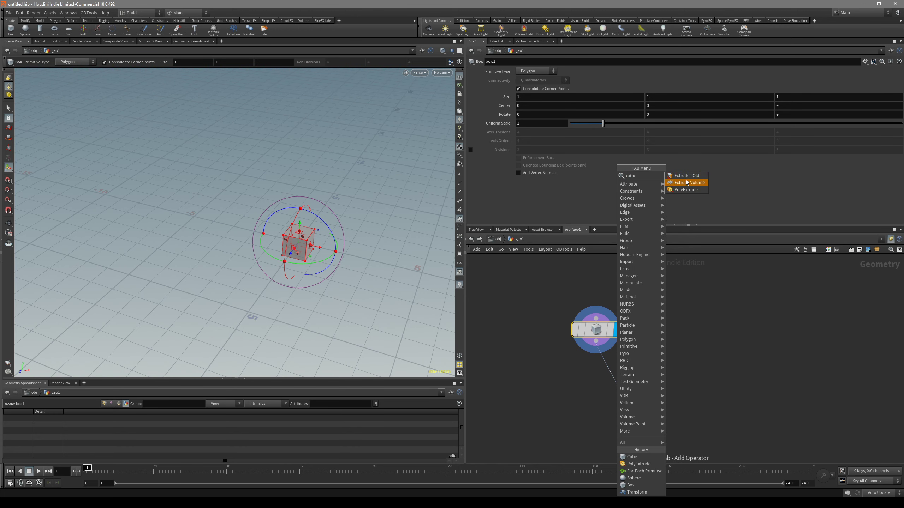
key("Return")
left_click(617, 384)
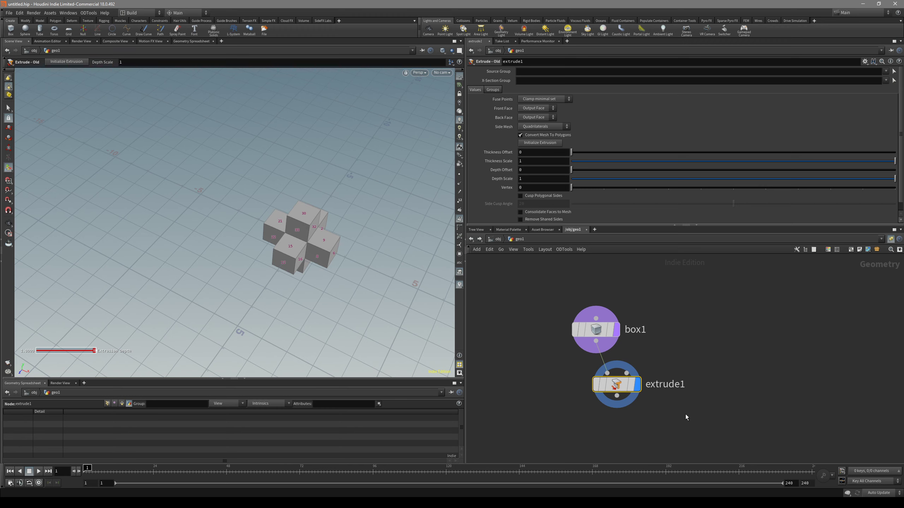
key("Delete")
Add a PolyExtrude after box1 with Divide Into set to Individual Elements
left_click_drag(602, 347, 637, 391)
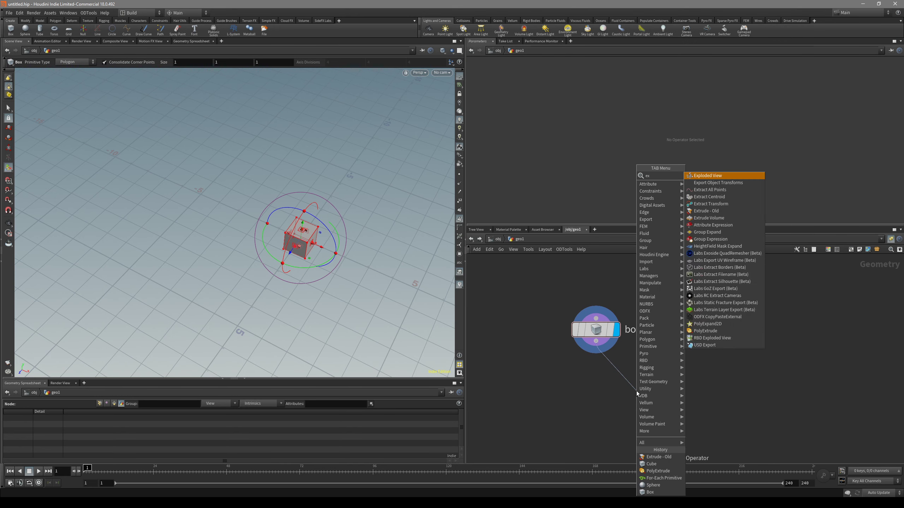
left_click(698, 191)
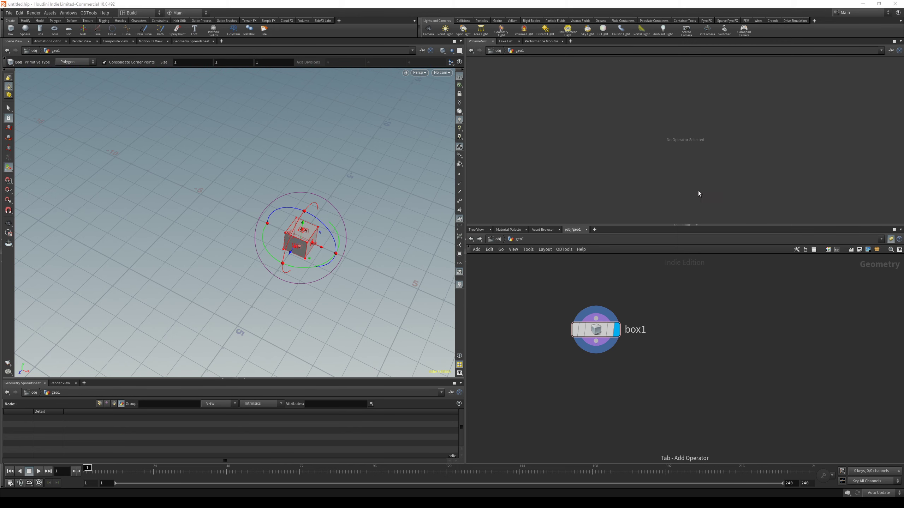
left_click(626, 398)
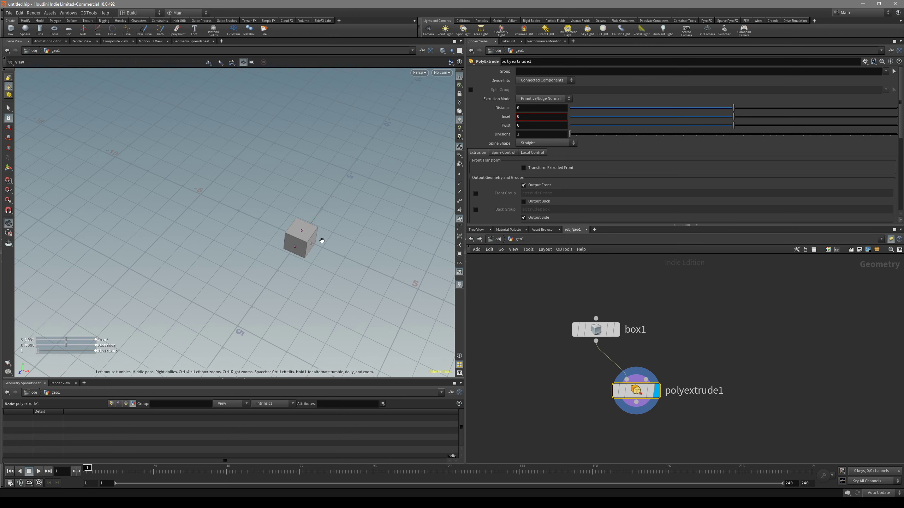
left_click_drag(733, 108, 790, 111)
left_click(545, 80)
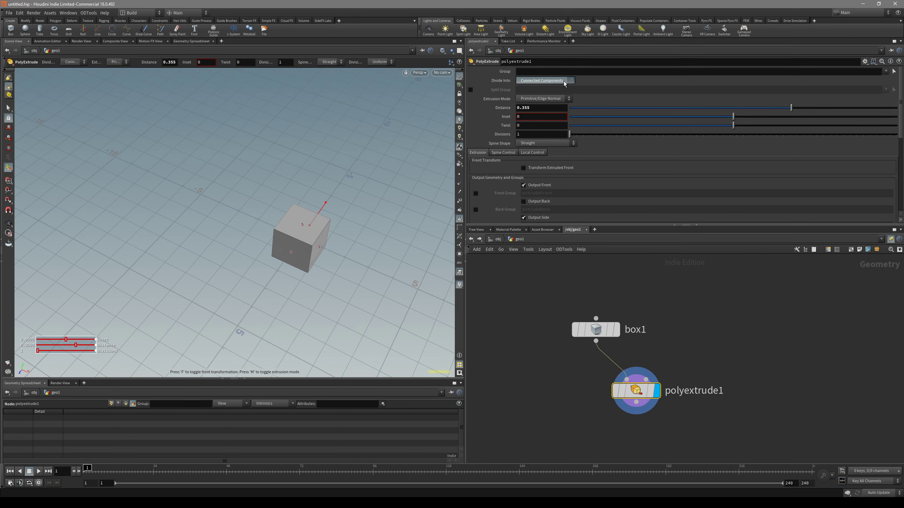
left_click(541, 89)
Raise the extrusion Distance to 0.959 and orbit to inspect the extruded faces
scroll(292, 300, "up", 3)
scroll(292, 300, "up", 3)
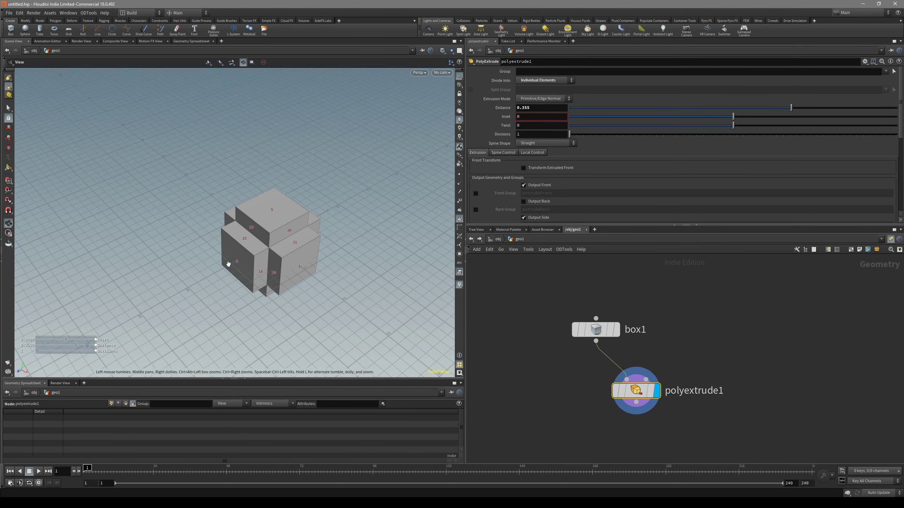
scroll(293, 300, "up", 3)
left_click_drag(791, 108, 889, 108)
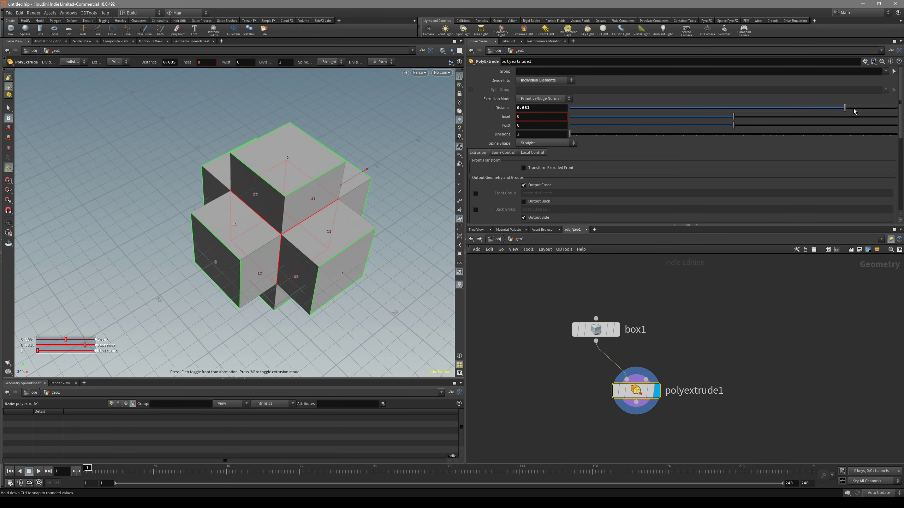
key("Escape")
mouse_move(345, 209)
left_mouse_down()
mouse_move(303, 202)
mouse_move(324, 203)
left_mouse_up()
left_click_drag(361, 205, 320, 207)
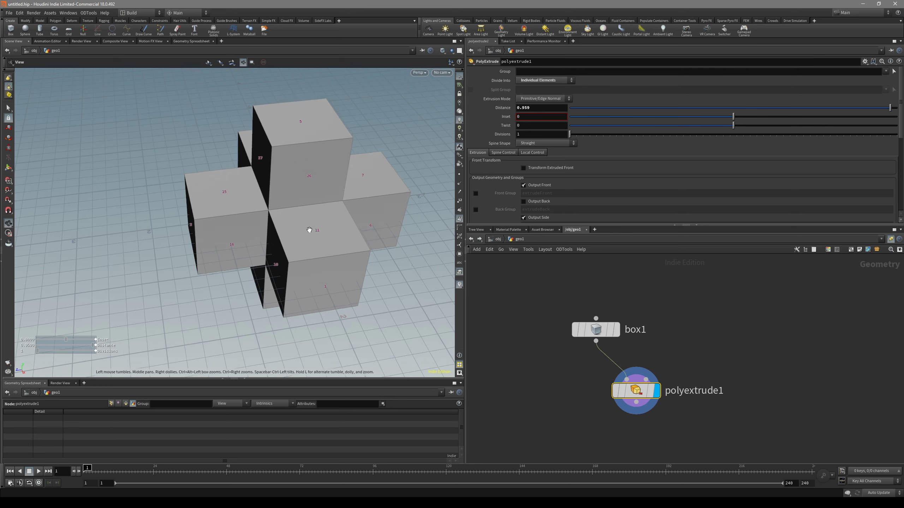
key("Return")
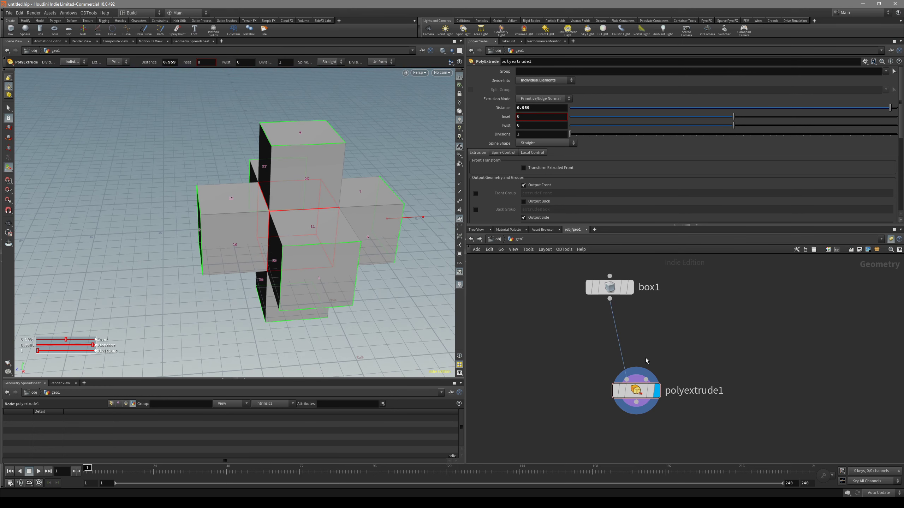
key("Tab")
type("fore")
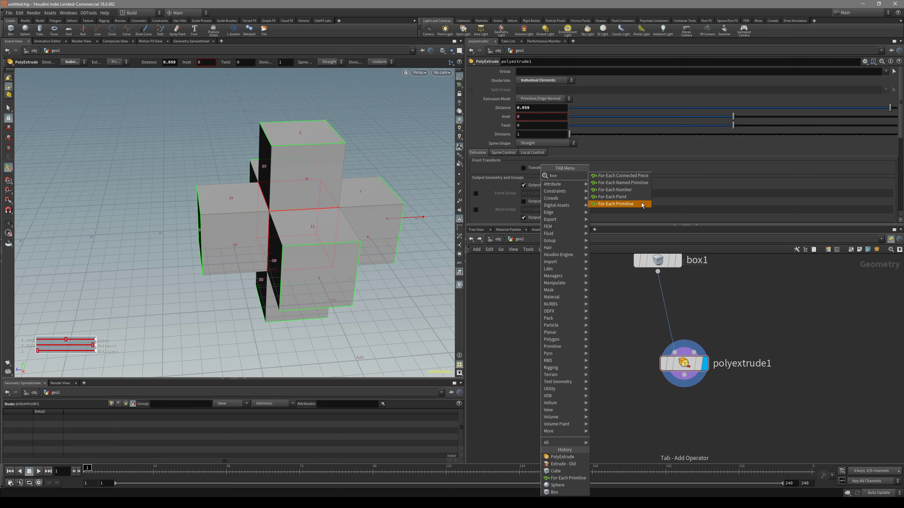
Place a For-Each Primitive block and remove box1's wire into polyextrude1
left_click(633, 205)
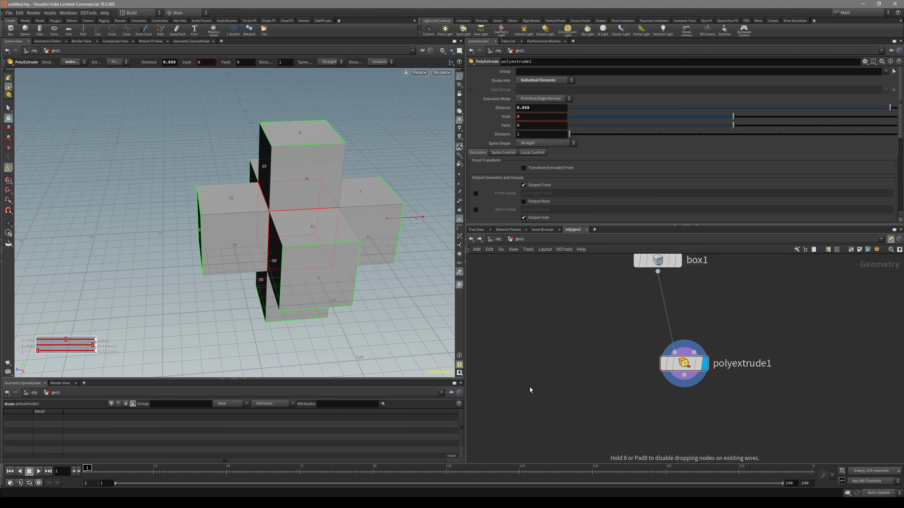
left_click(529, 388)
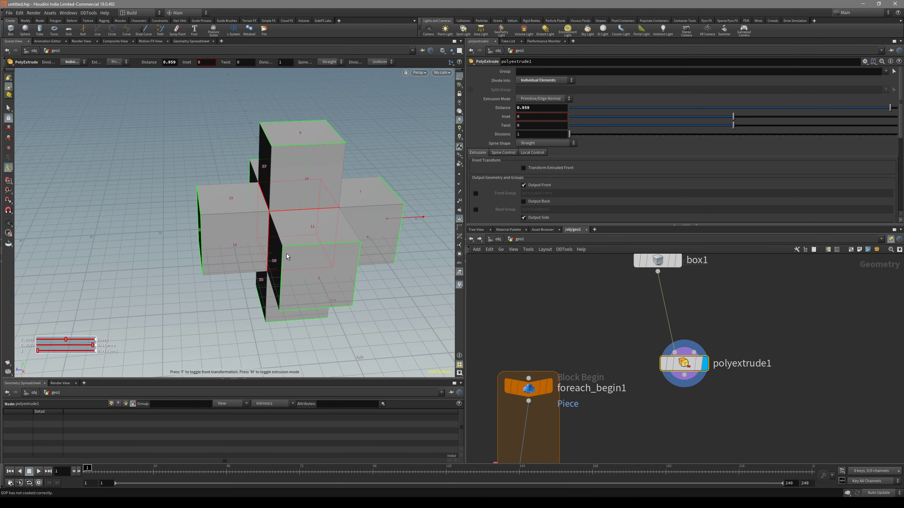
key("h")
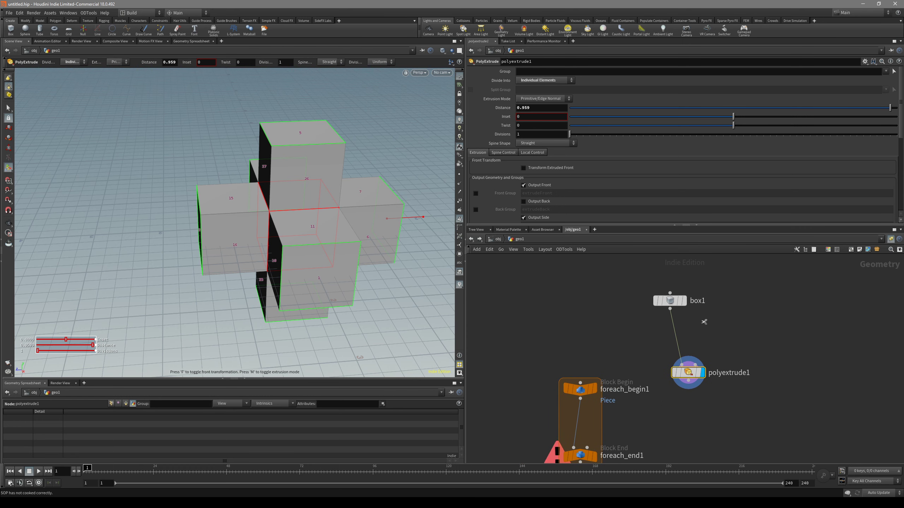
left_click(673, 314)
key("Delete")
Reposition box1 and wire it into foreach_begin1 and polyextrude1
left_click_drag(673, 314, 599, 317)
middle_click_drag(613, 339, 610, 318)
left_click(578, 360)
middle_click_drag(634, 417, 632, 377)
left_click_drag(578, 394, 599, 448)
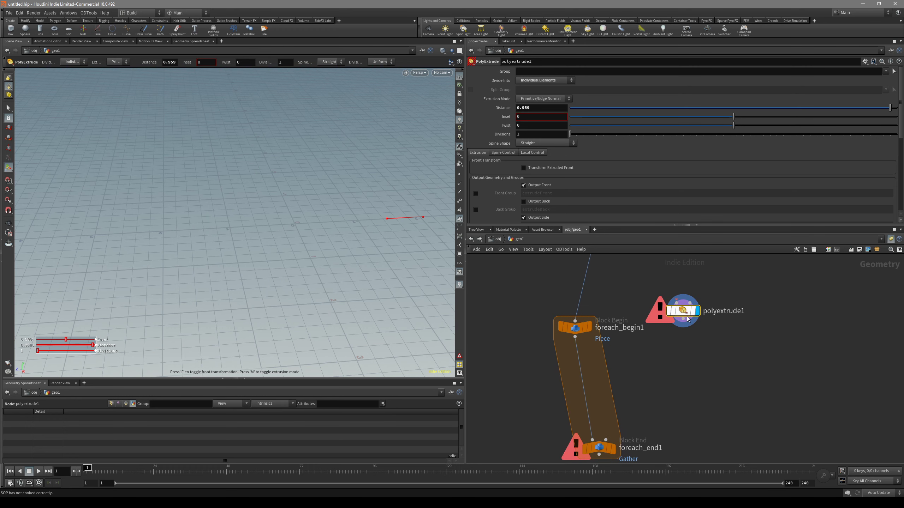
middle_click_drag(593, 274, 592, 326)
left_click_drag(590, 302, 688, 353)
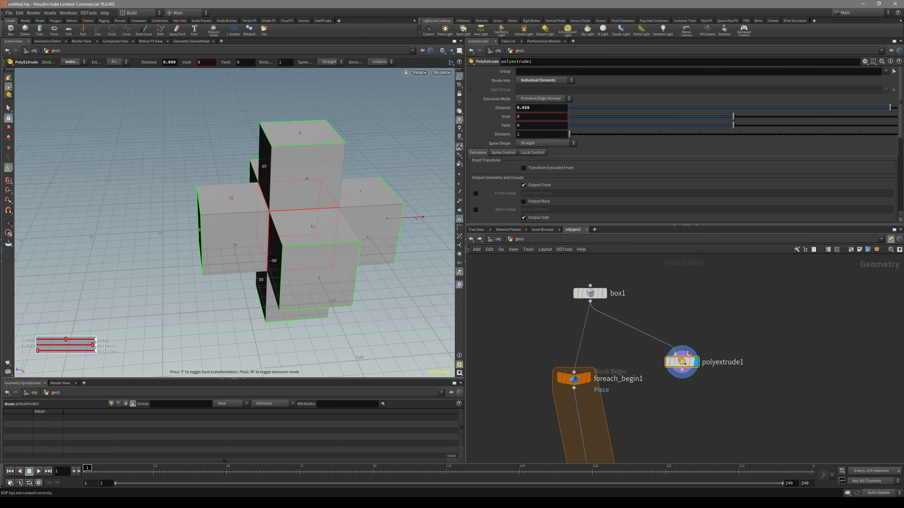
middle_click_drag(670, 381, 651, 362)
left_click(571, 360)
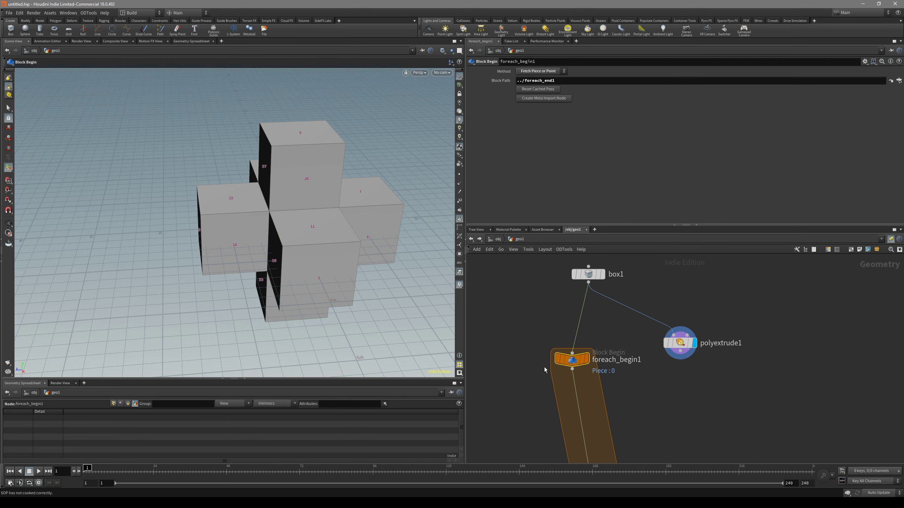
Set polyextrude1's extrusion Distance to 1.758
mouse_move(304, 238)
left_mouse_down()
mouse_move(288, 244)
mouse_move(299, 257)
left_mouse_up()
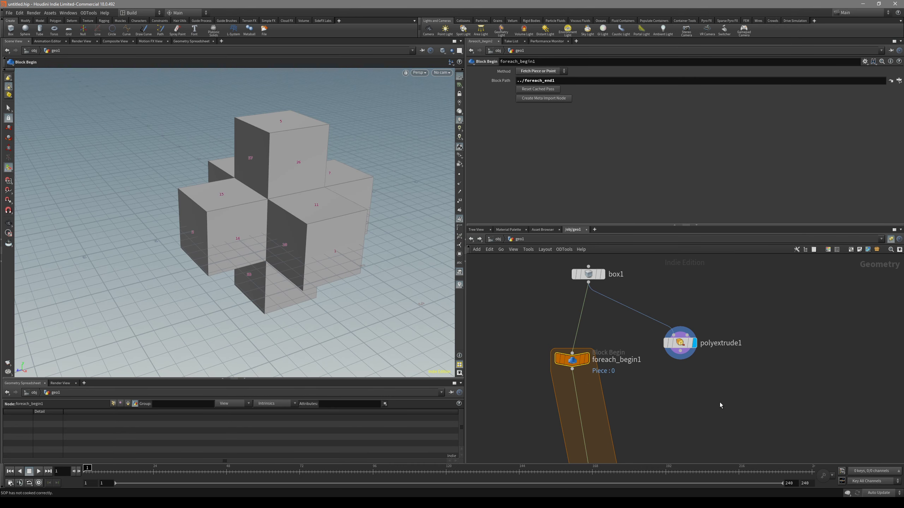
middle_click_drag(720, 406, 686, 420)
left_click(645, 358)
left_click_drag(890, 107, 857, 108)
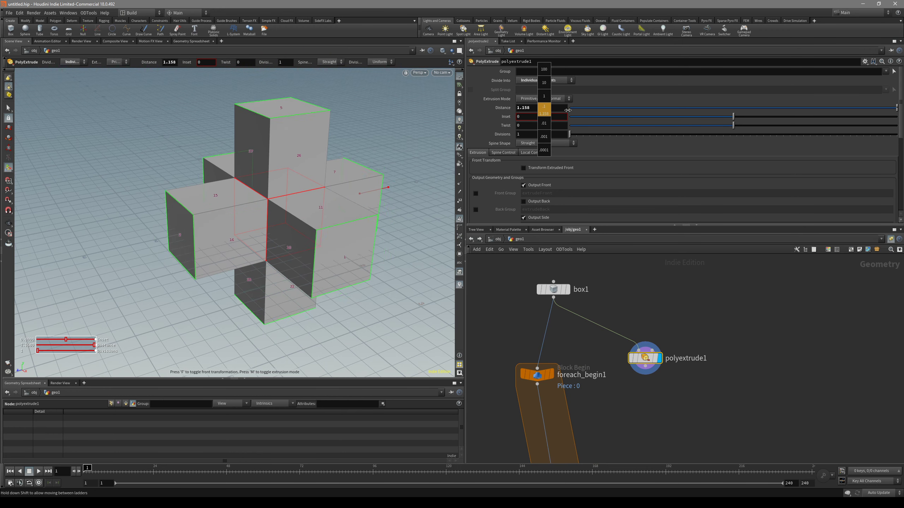
middle_click_drag(541, 108, 569, 111)
mouse_move(694, 368)
middle_mouse_down()
mouse_move(694, 307)
mouse_move(679, 355)
middle_mouse_up()
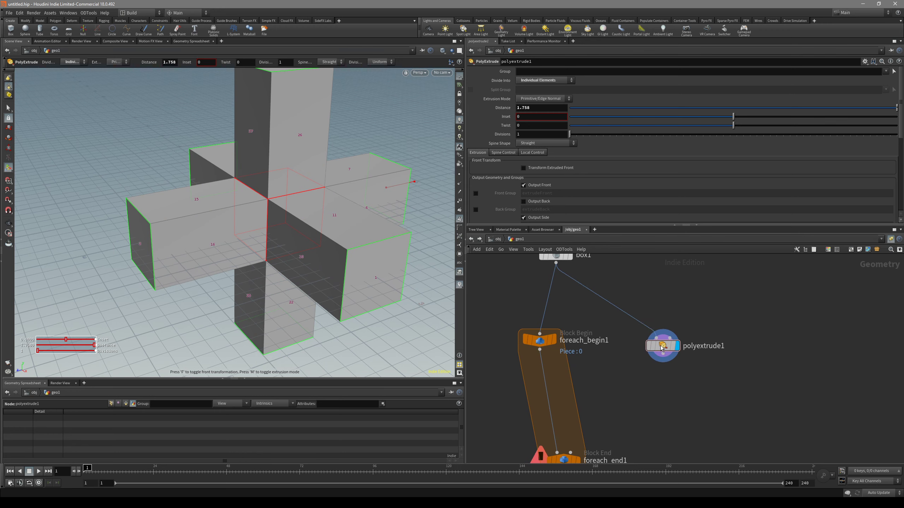
Drop polyextrude1 onto the loop wire and display foreach_end1's output
left_click_drag(647, 325, 556, 381)
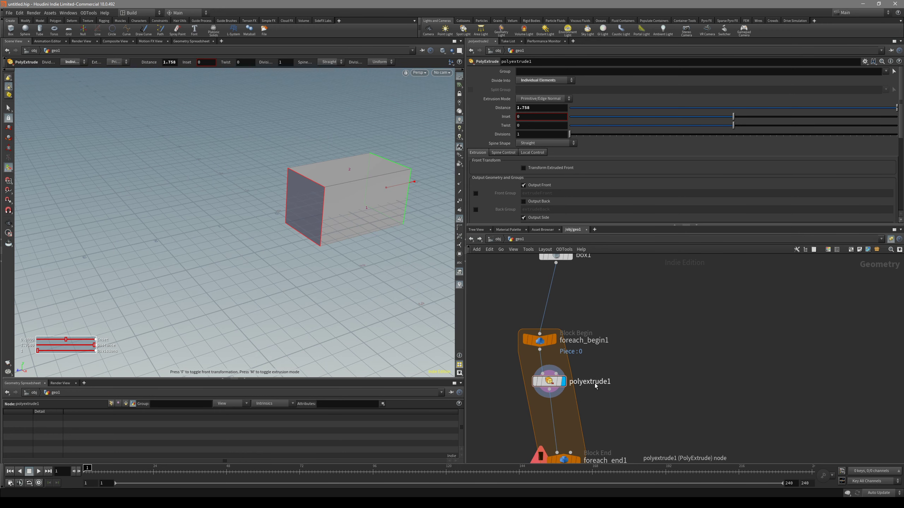
middle_click_drag(676, 410, 700, 368)
left_click(612, 435)
middle_click_drag(715, 428, 673, 390)
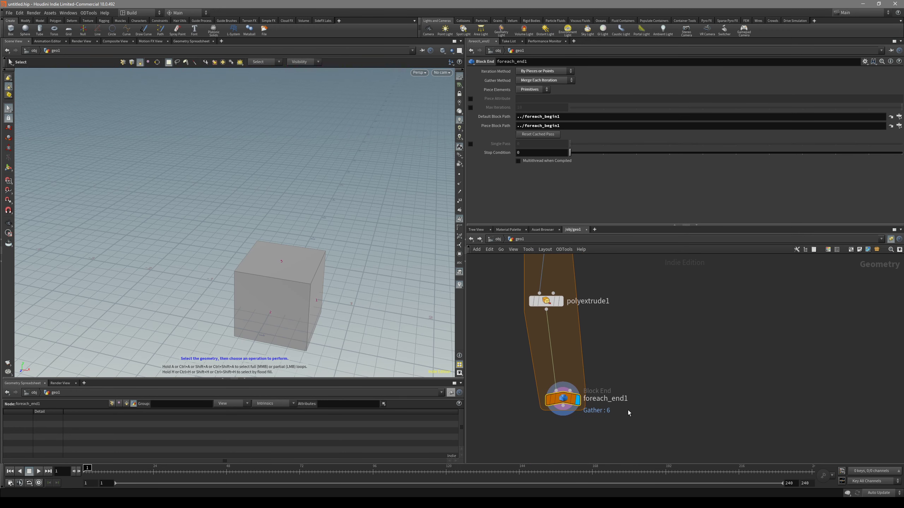
scroll(606, 416, "up", 3)
left_click(532, 388)
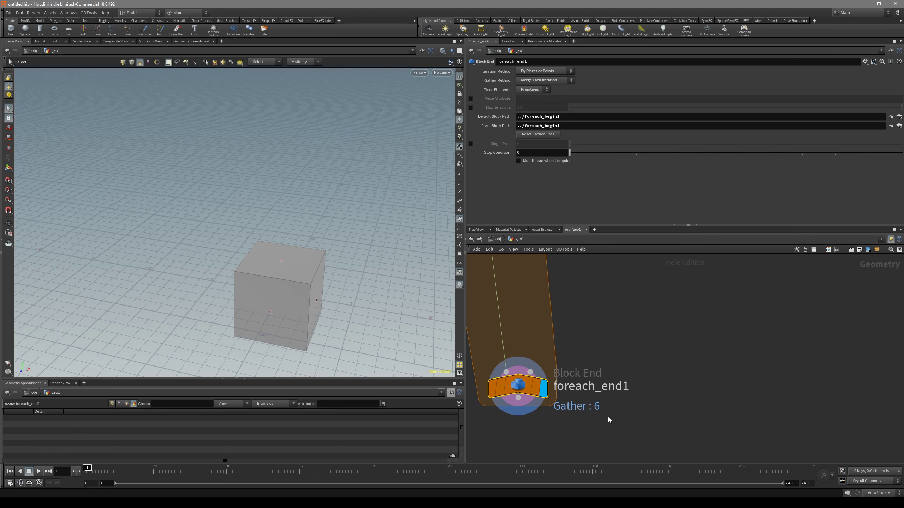
Orbit the viewport to inspect the looped, extruded cube
scroll(601, 420, "down", 2)
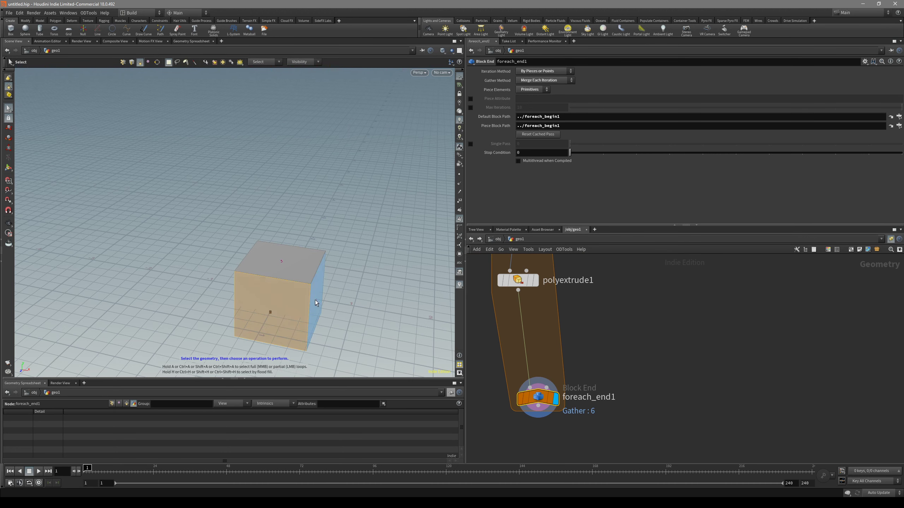
key("Escape")
mouse_move(298, 311)
left_mouse_down()
mouse_move(278, 322)
mouse_move(288, 331)
mouse_move(270, 314)
left_mouse_up()
key("s")
scroll(605, 359, "down", 2)
middle_click_drag(605, 359, 581, 396)
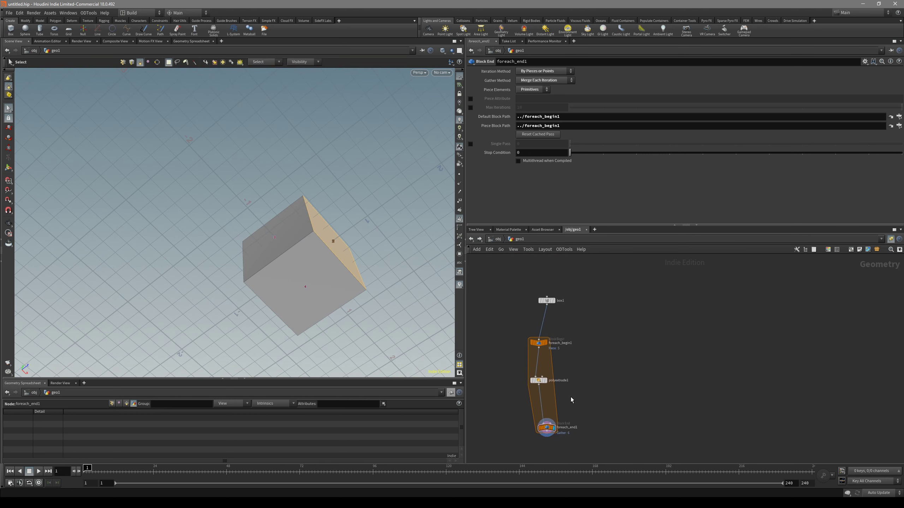
Duplicate polyextrude1 as polyextrude2 beside the loop and wire a new box2 into it
scroll(562, 382, "up", 2)
left_click_drag(563, 382, 724, 356, "alt")
middle_click_drag(581, 265, 586, 307)
key("Tab")
type("box")
key("Return")
left_click(679, 309)
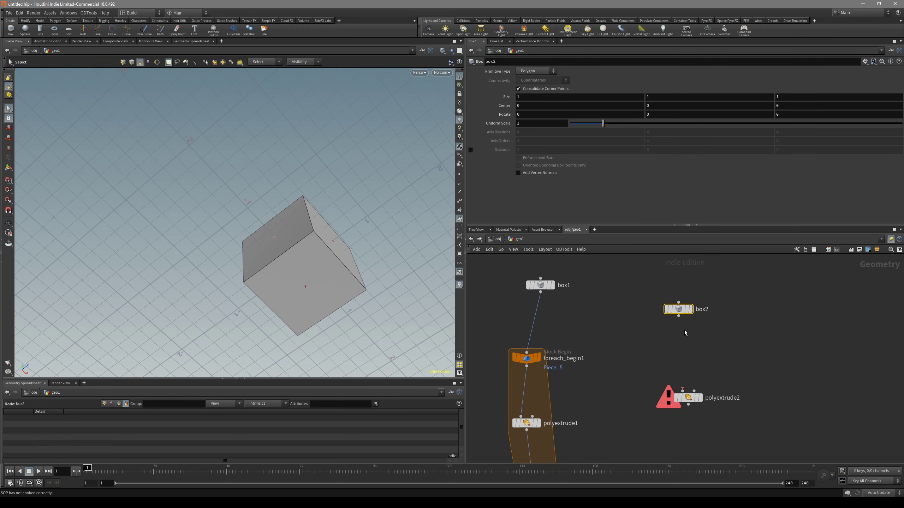
left_click(682, 390)
Orbit the viewport to the cube and view polyextrude2's and box2's outputs
left_click_drag(679, 309, 688, 315)
key("Escape")
mouse_move(306, 278)
left_mouse_down()
mouse_move(319, 314)
mouse_move(303, 178)
mouse_move(413, 217)
mouse_move(320, 214)
left_mouse_up()
key("Return")
left_click(683, 398)
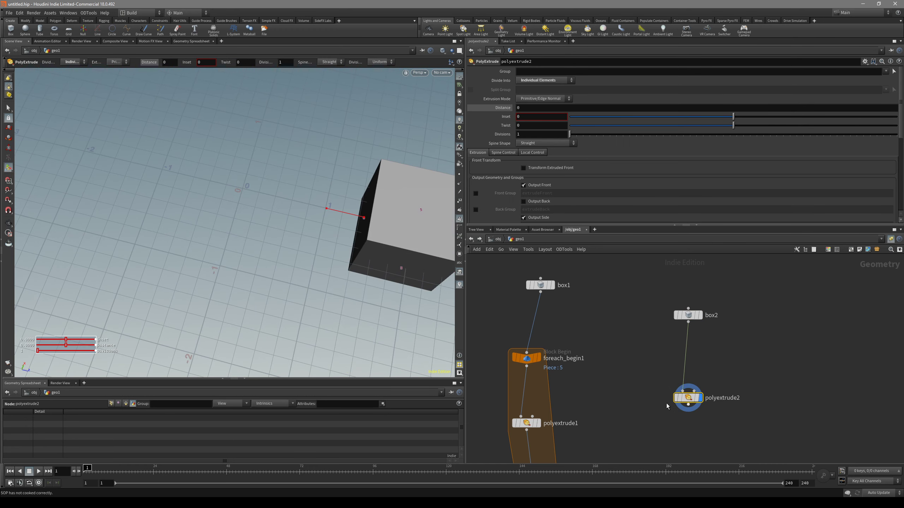
left_click(688, 315)
Compare polyextrude1's result, then set the display back to foreach_end1's loop output
middle_click_drag(597, 396, 615, 340)
left_click(550, 358)
mouse_move(597, 417)
middle_mouse_down()
mouse_move(613, 374)
mouse_move(605, 384)
middle_mouse_up()
left_click(567, 415)
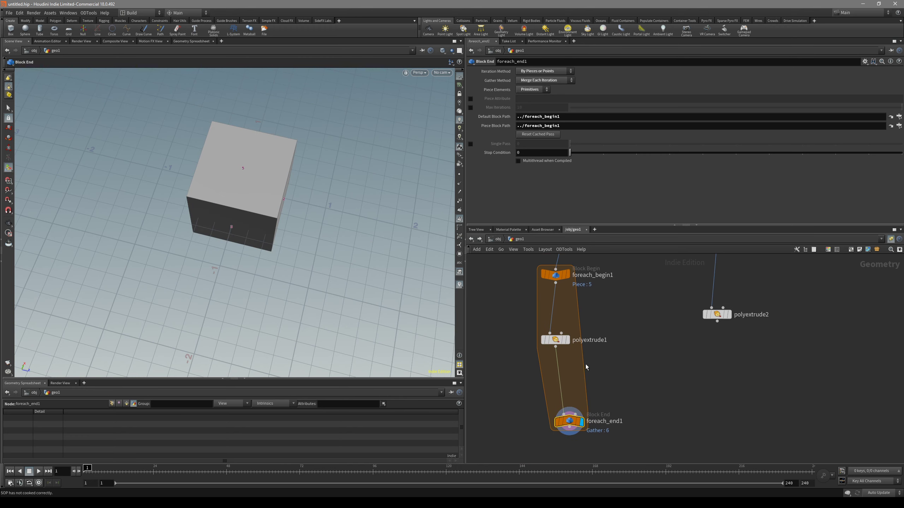
left_click(545, 334)
left_click_drag(313, 240, 303, 212, "alt")
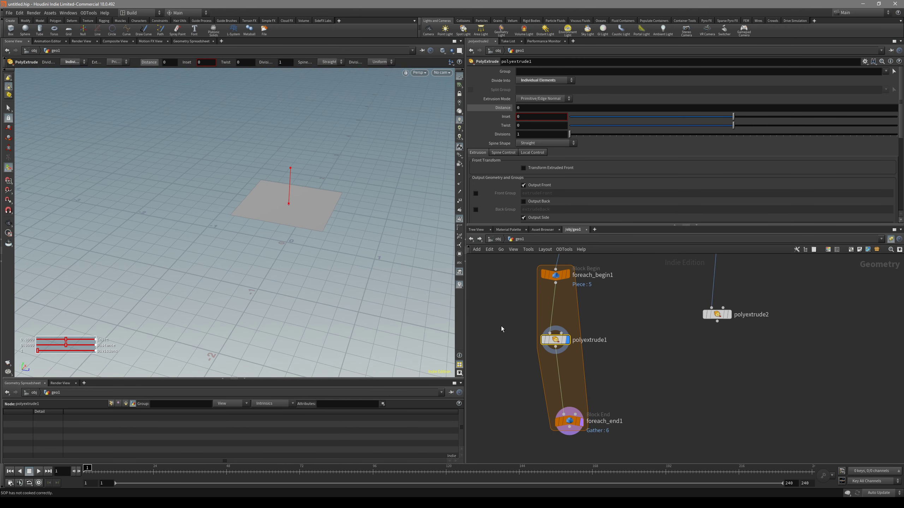
middle_click_drag(625, 314, 591, 315)
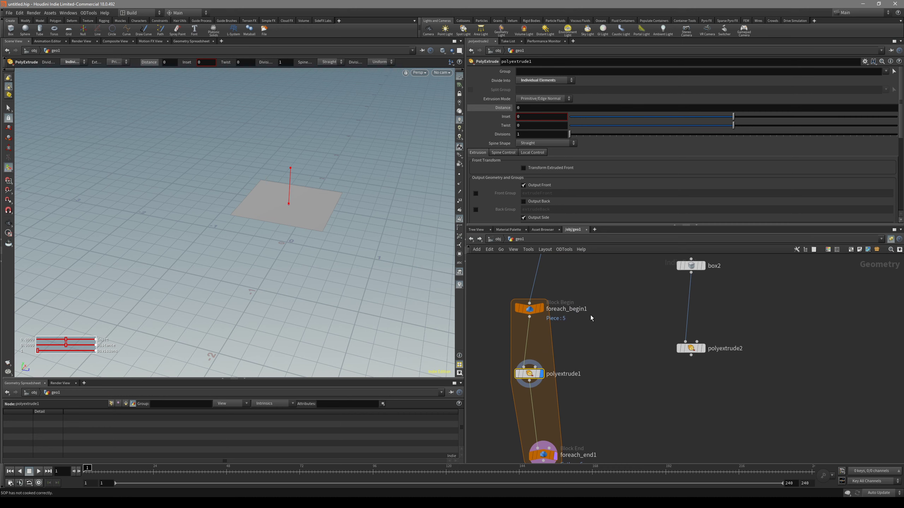
left_click_drag(585, 399, 496, 444)
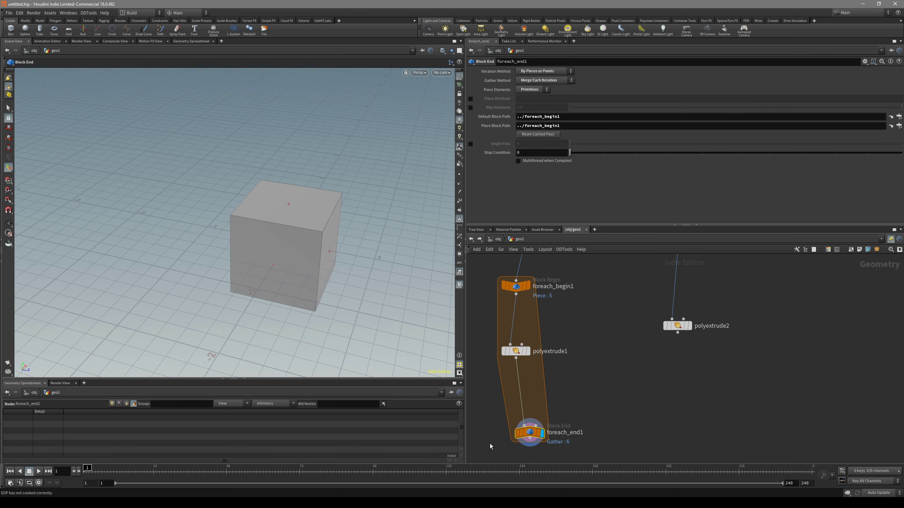
Create foreach_begin1_metadata1 from foreach_begin1's settings and move it lower in the network
double_click(552, 296)
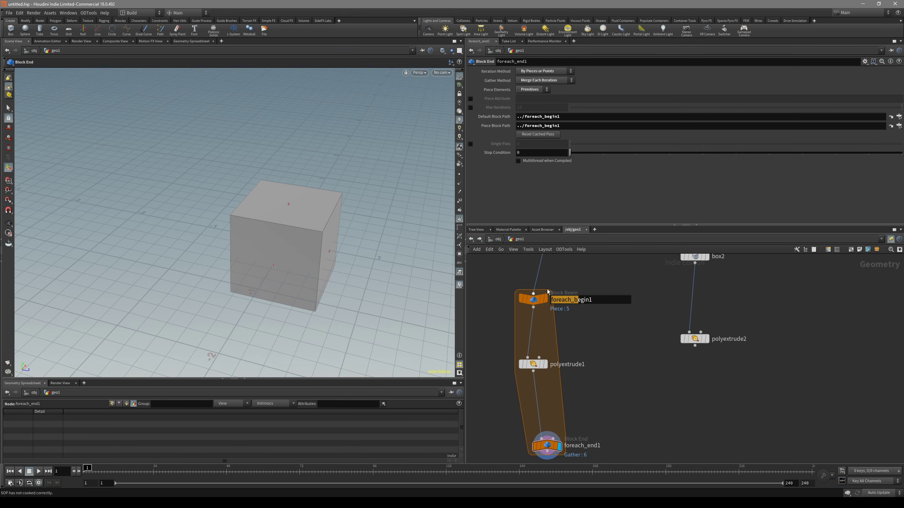
left_click(539, 296)
scroll(575, 290, "up", 3)
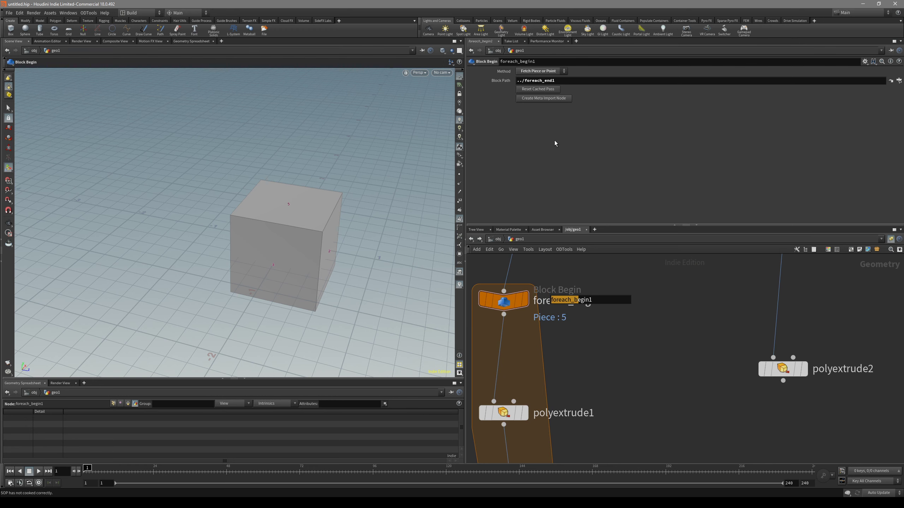
left_click(533, 98)
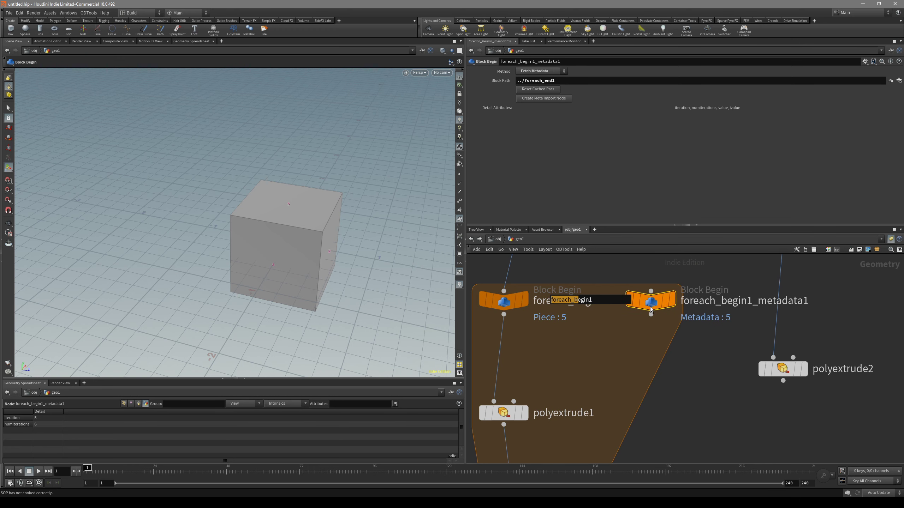
left_click_drag(650, 311, 662, 359)
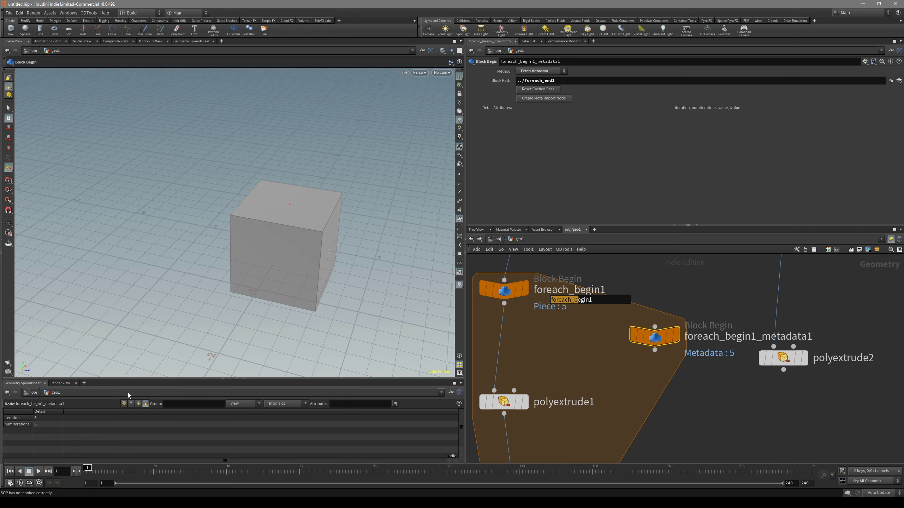
key("Escape")
Orbit around the cube and move foreach_begin1_metadata1 down and to the right
left_click_drag(308, 291, 298, 291)
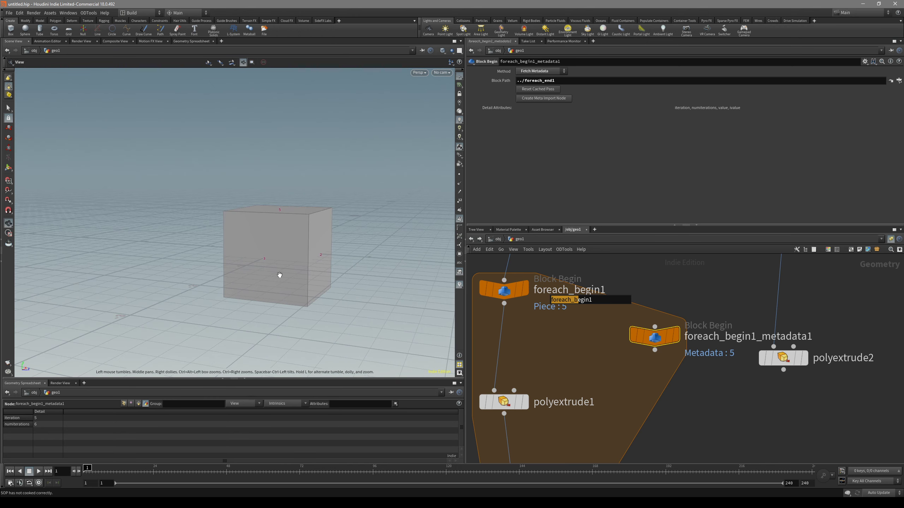
key("Return")
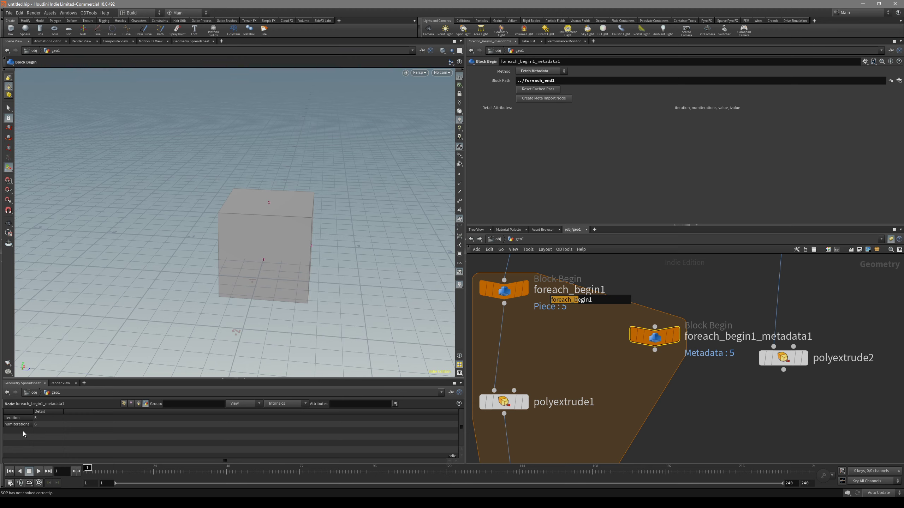
left_click_drag(303, 272, 269, 240, "alt")
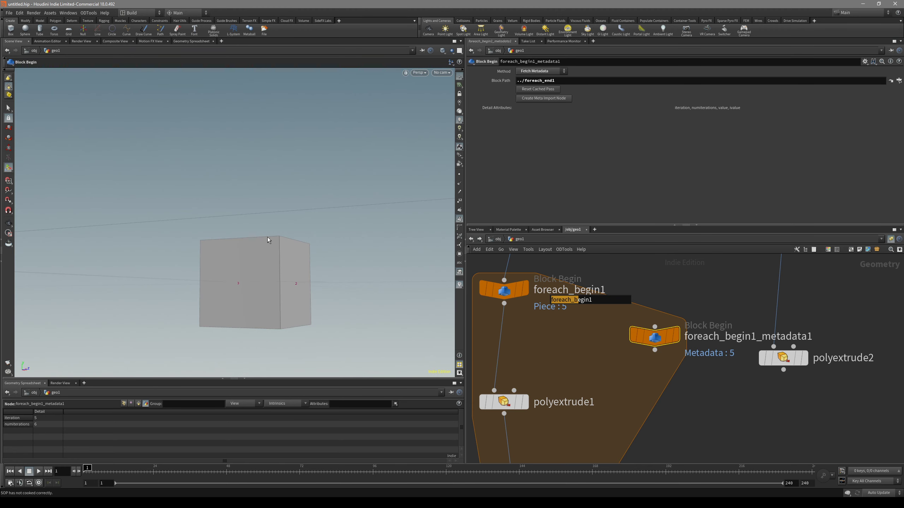
middle_click_drag(623, 385, 627, 355)
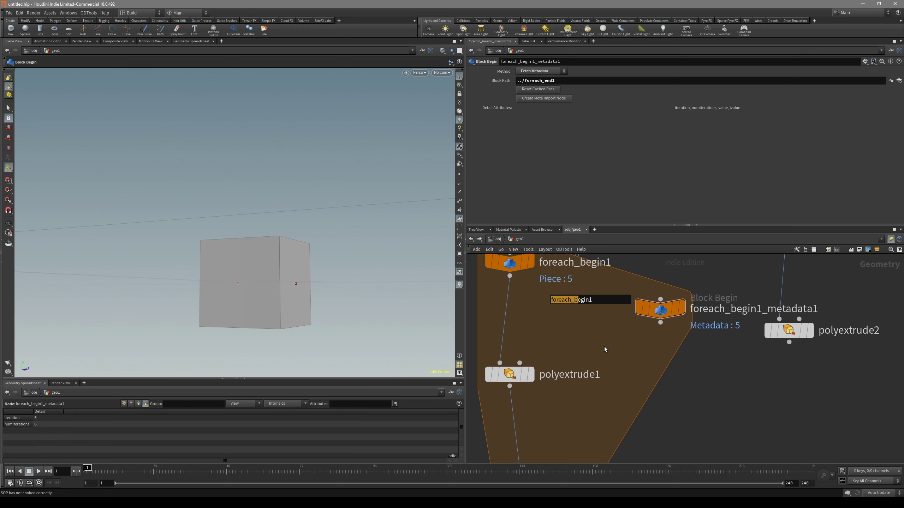
key("Escape")
left_click_drag(307, 282, 299, 292)
left_click_drag(660, 309, 673, 325)
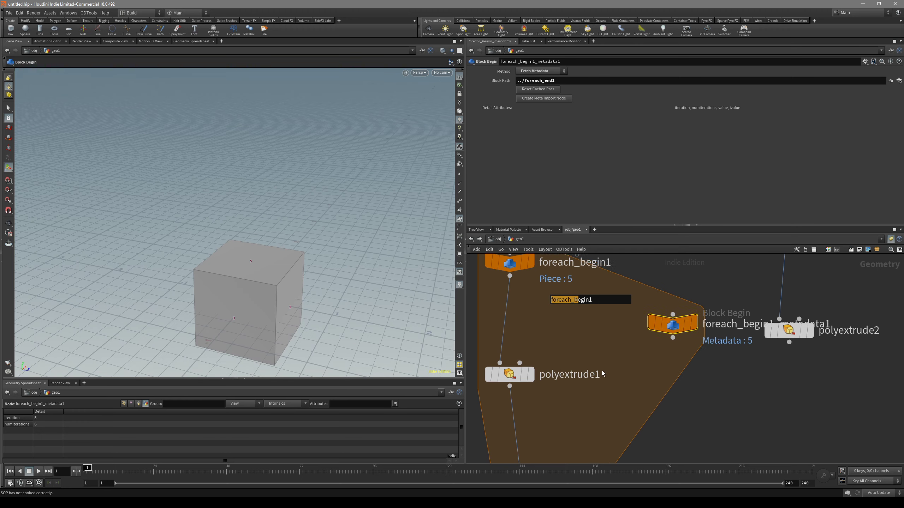
Try polyextrude1's Distance at 1.1, inspect the metadata node, and open the detail() help
left_click(511, 375)
middle_click_drag(543, 107, 586, 111)
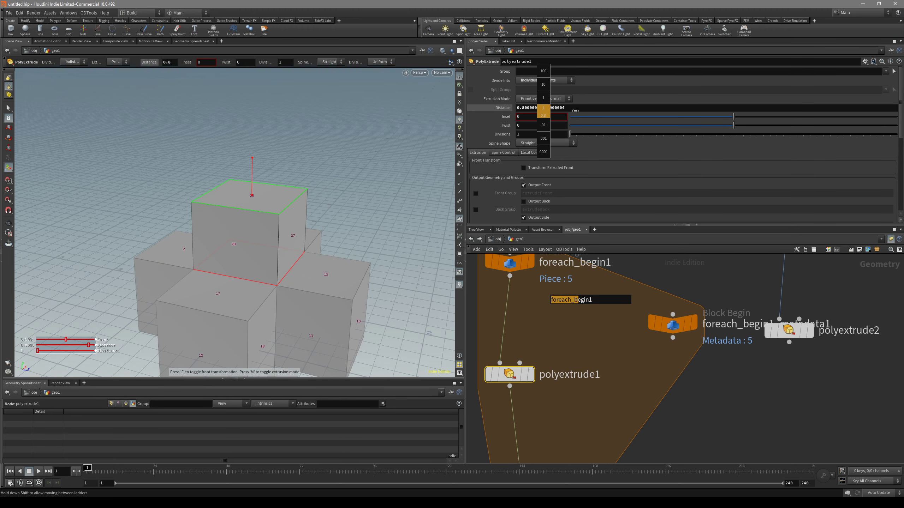
left_click_drag(357, 181, 369, 191)
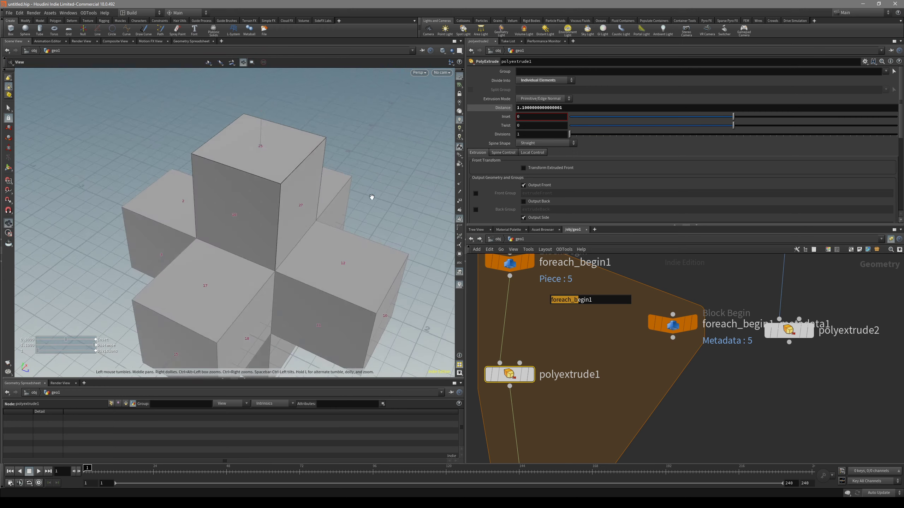
scroll(570, 338, "down", 3)
left_click(593, 337)
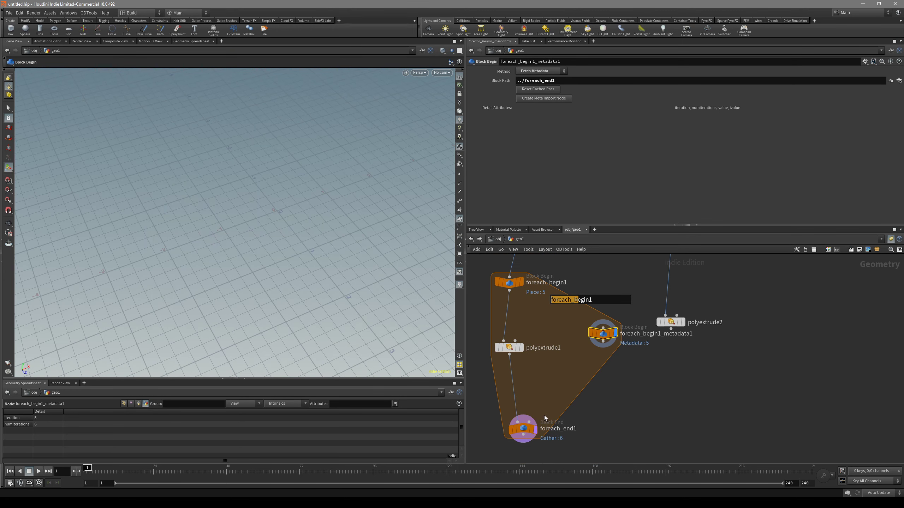
left_click_drag(540, 370, 500, 329)
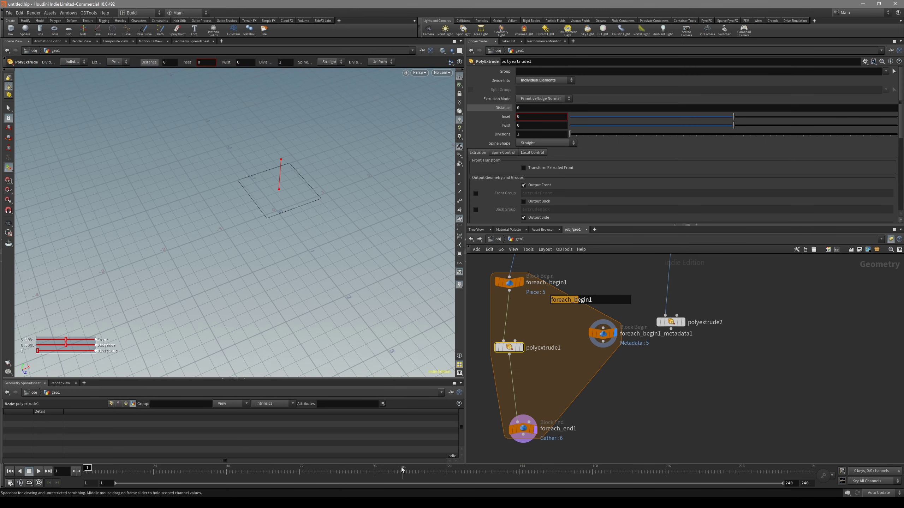
left_click(420, 470)
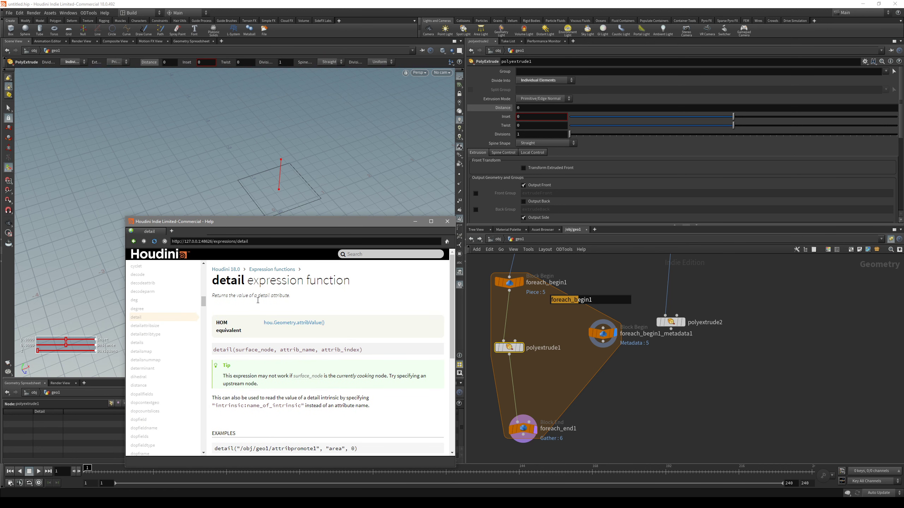
Paste the help's detail() example into polyextrude1's Distance, pointed at ../foreach_begin1_metadata1/ 'iteration'
scroll(324, 349, "down", 2)
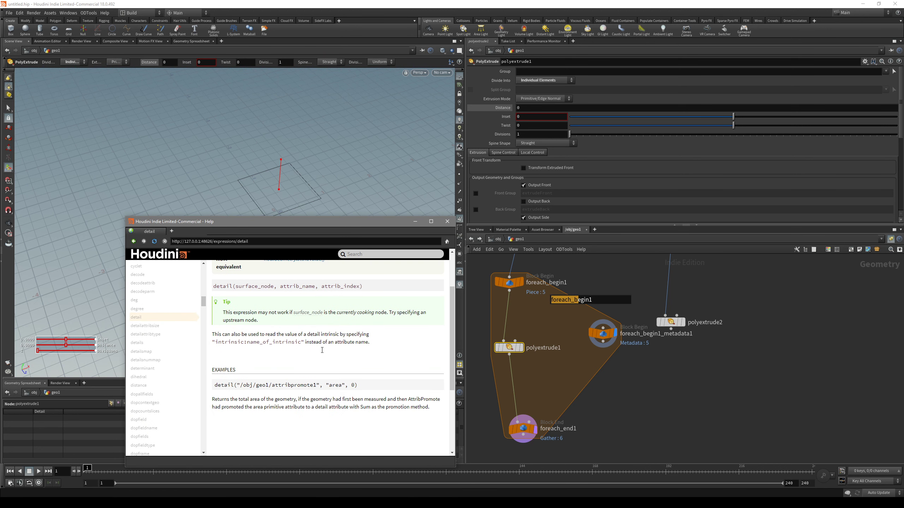
left_click_drag(376, 387, 210, 387)
key("ctrl+c")
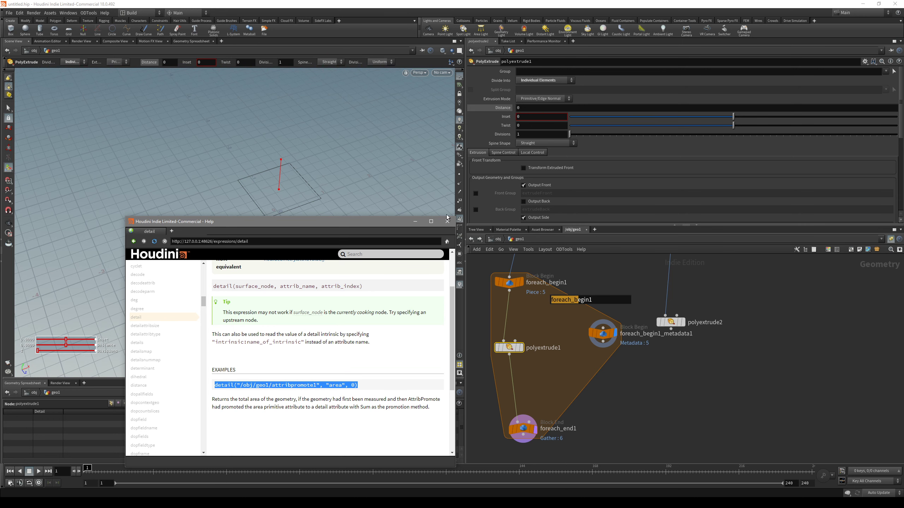
left_click(448, 221)
left_click(534, 105)
key("ctrl+v")
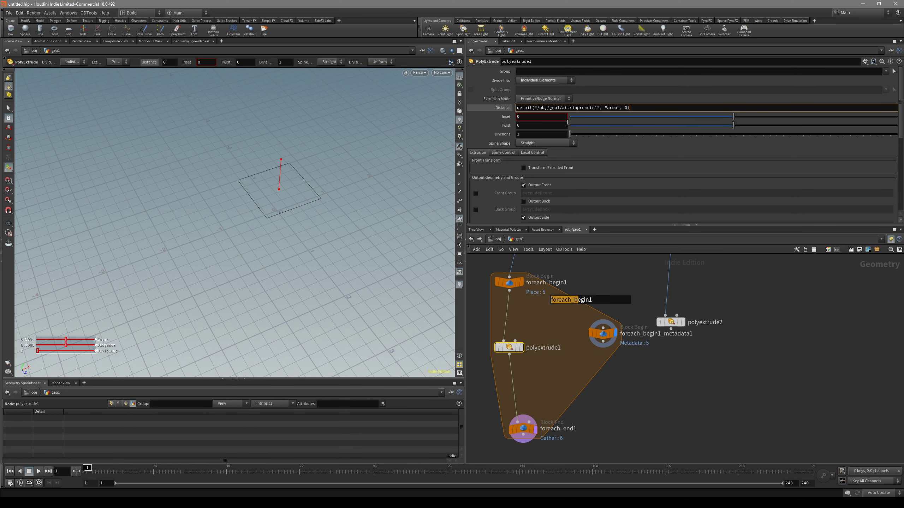
left_click(597, 108)
key("BackSpace")
key("BackSpace")
key("BackSpace")
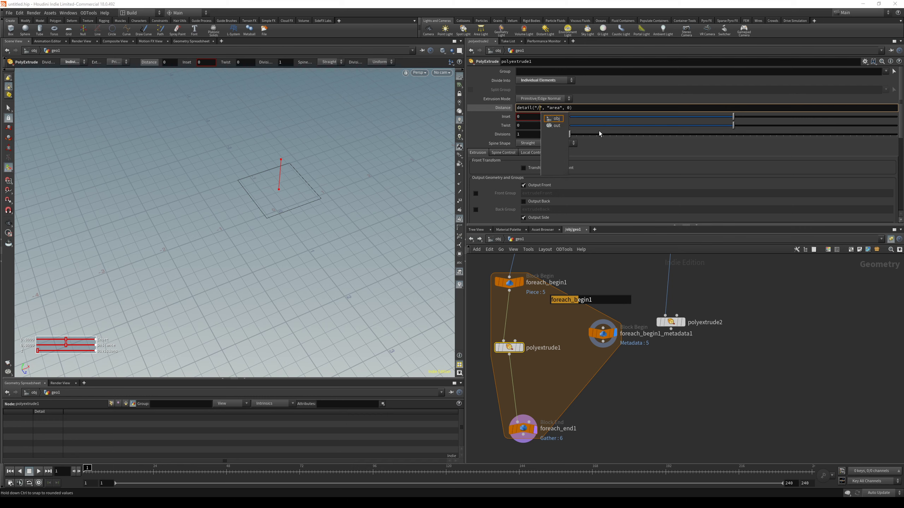
type("../")
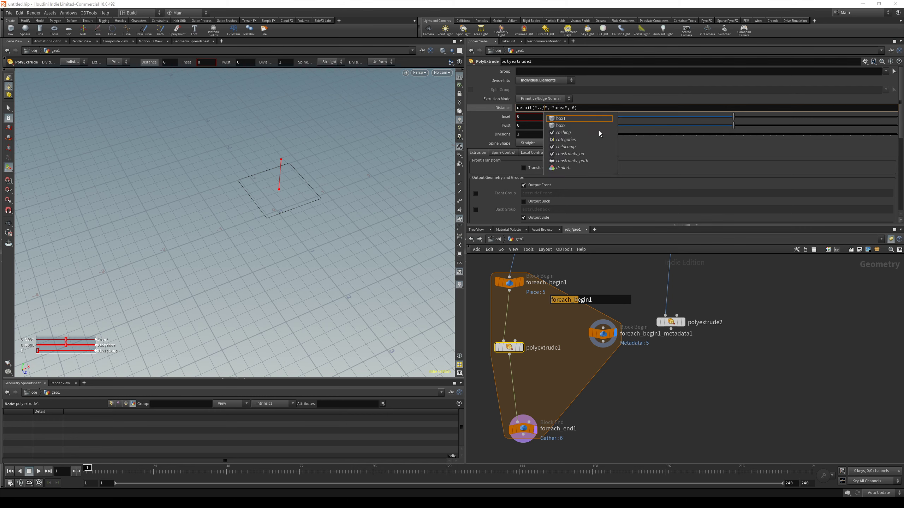
type("foreach_")
left_click(591, 125)
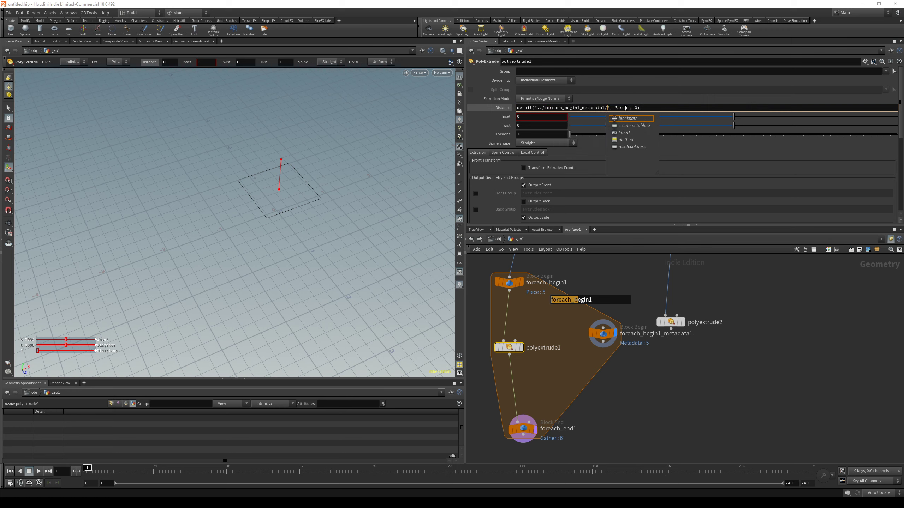
key("BackSpace")
key("BackSpace")
key("BackSpace")
type("teration")
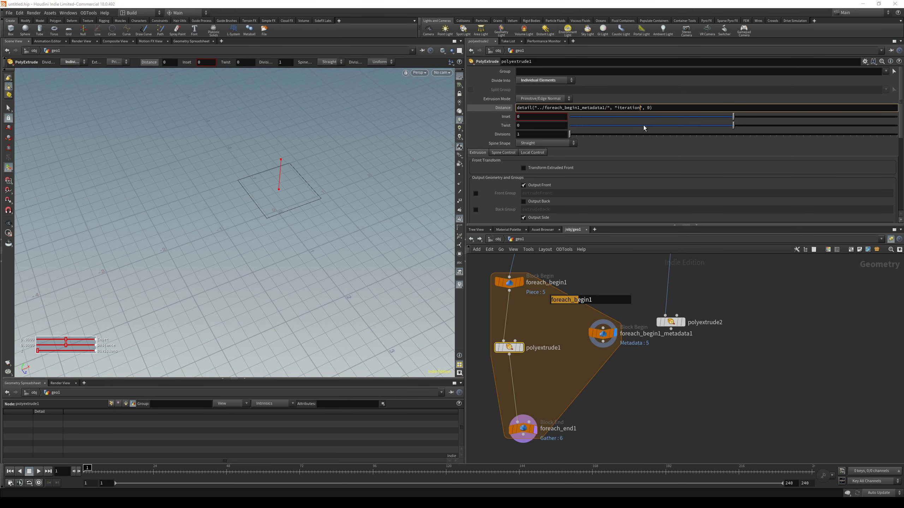
left_click(522, 429)
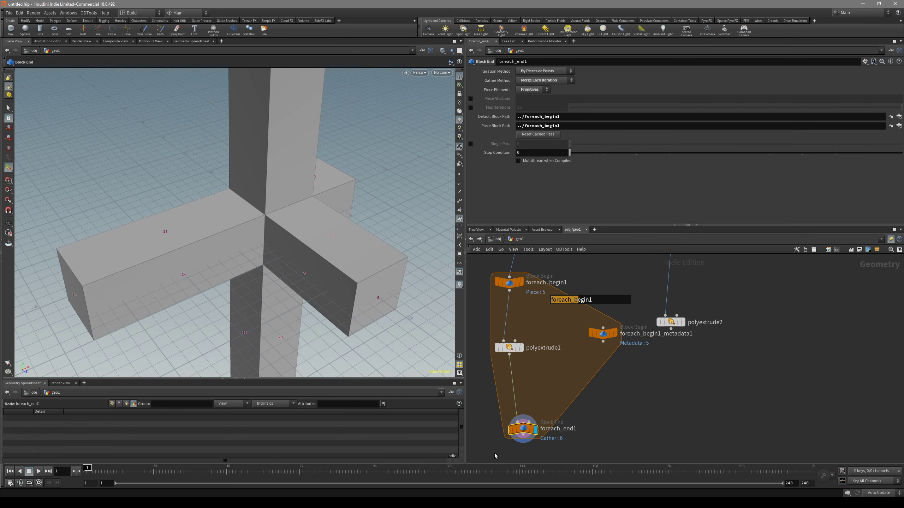
left_click_drag(228, 249, 268, 263, "alt")
left_click(509, 348)
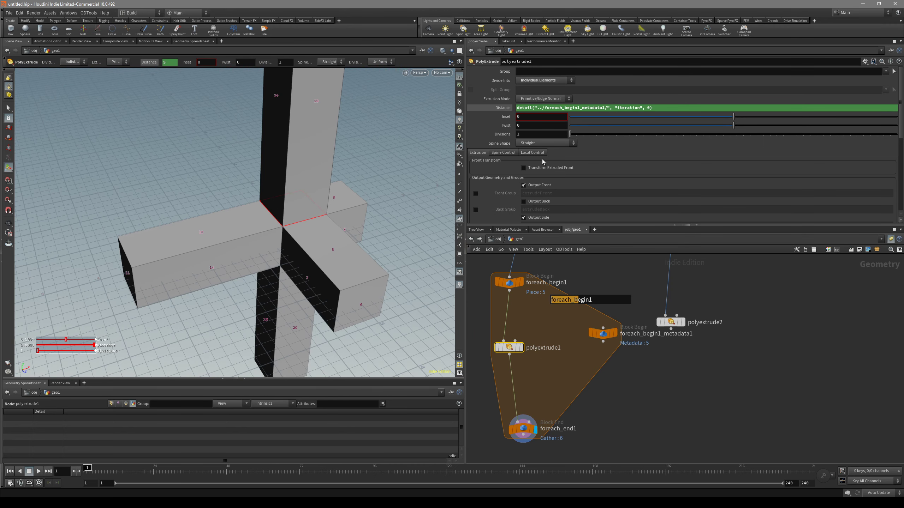
key("Escape")
mouse_move(344, 190)
left_mouse_down()
mouse_move(376, 207)
mouse_move(366, 256)
left_mouse_up()
key("Return")
middle_click_drag(544, 268, 525, 362)
left_click(516, 304)
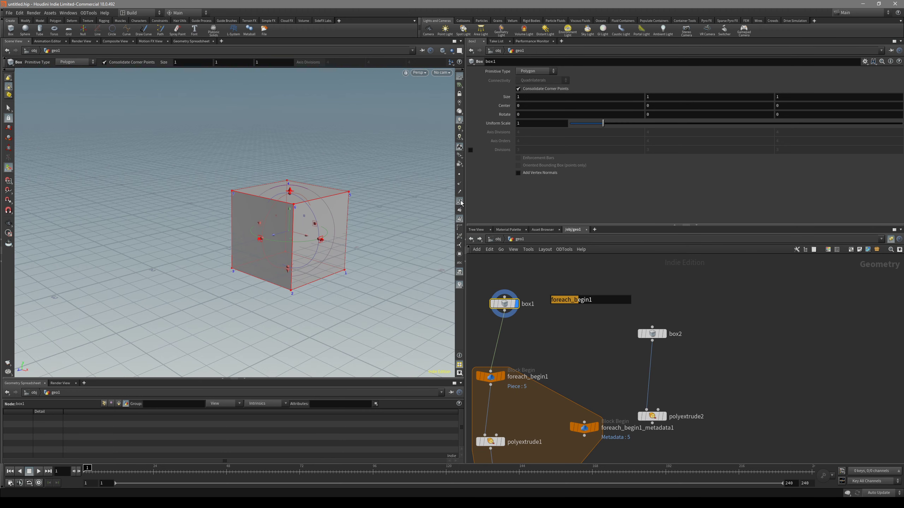
key("Escape")
key("h")
key("Return")
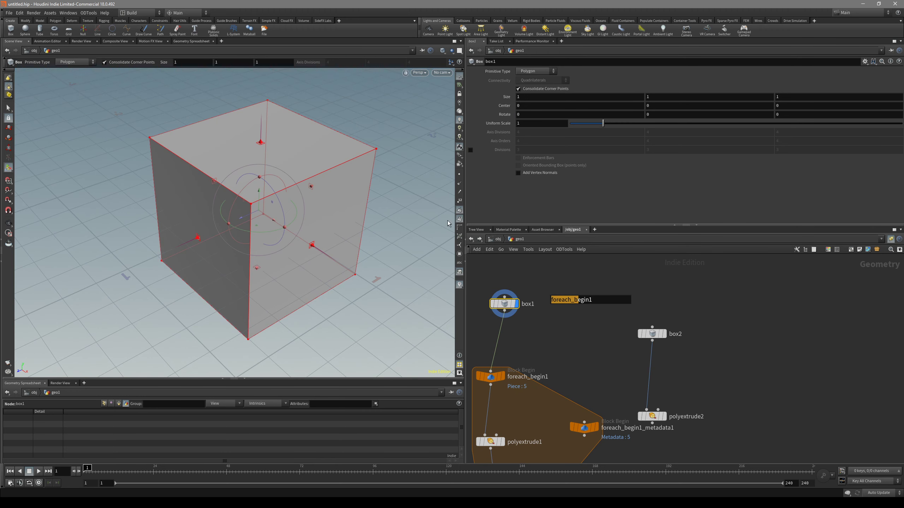
mouse_move(445, 220)
left_mouse_down()
mouse_move(327, 218)
mouse_move(347, 226)
mouse_move(229, 251)
mouse_move(190, 234)
left_mouse_up()
middle_click_drag(538, 396, 570, 301)
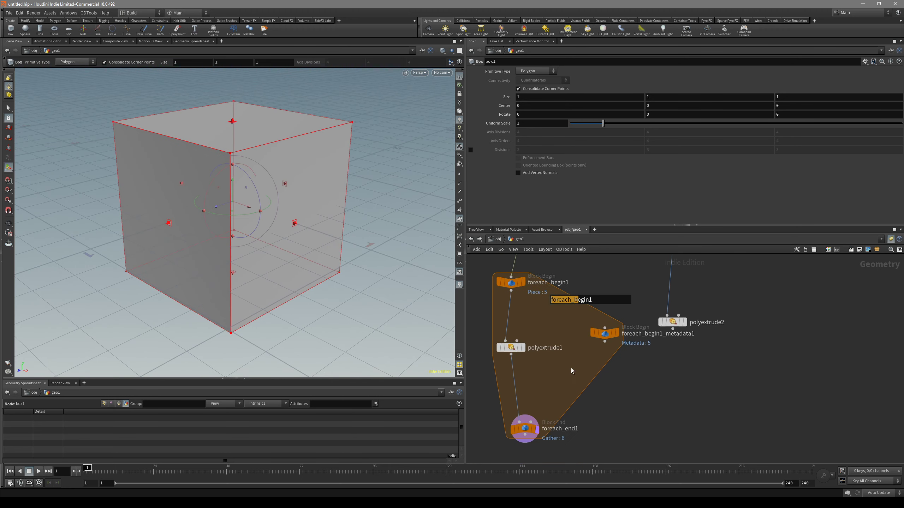
left_click(524, 429)
scroll(222, 252, "up", 5)
scroll(222, 252, "down", 3)
left_click_drag(222, 252, 398, 255)
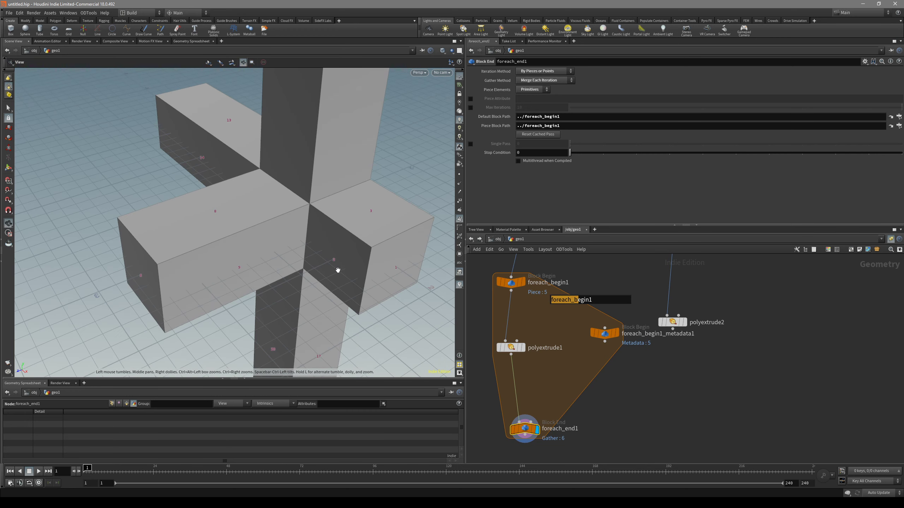
mouse_move(401, 270)
left_mouse_down()
mouse_move(383, 278)
mouse_move(362, 218)
mouse_move(348, 236)
mouse_move(370, 258)
mouse_move(274, 257)
mouse_move(246, 274)
mouse_move(246, 299)
mouse_move(275, 279)
mouse_move(299, 313)
mouse_move(303, 264)
mouse_move(293, 291)
mouse_move(371, 308)
left_mouse_up()
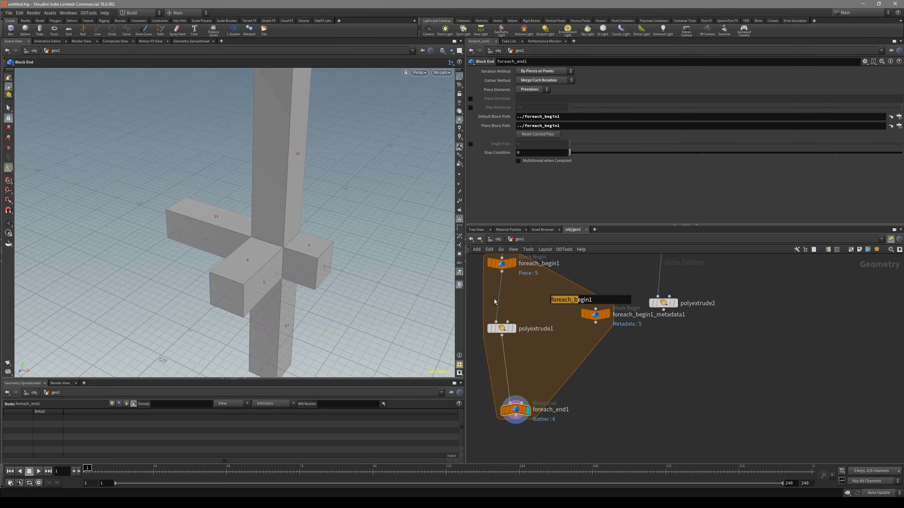
Move polyextrude2 to the right, display its output and check box2's parameters
left_click(502, 328)
middle_click_drag(702, 353, 644, 457)
left_click(604, 407)
left_click_drag(605, 406, 643, 409)
left_click(656, 408)
left_click(605, 323)
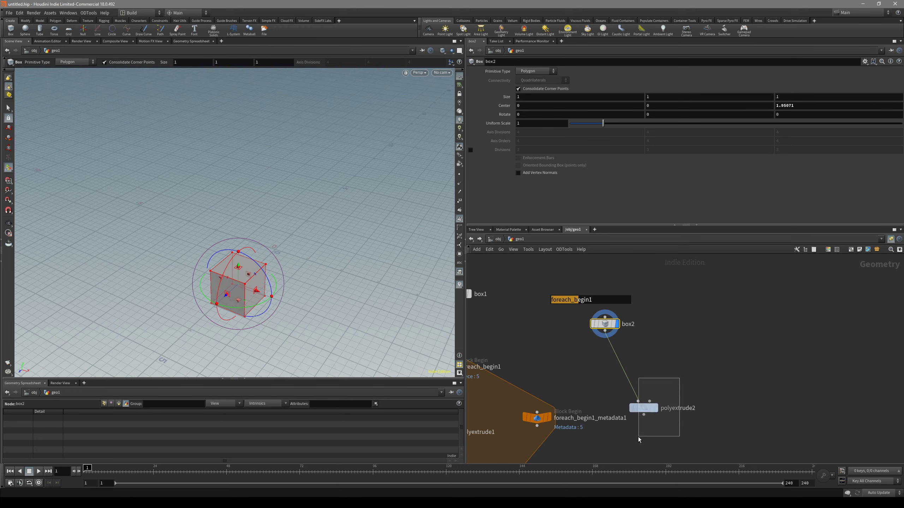
left_click_drag(680, 377, 640, 436)
mouse_move(640, 437)
middle_mouse_down()
mouse_move(641, 405)
mouse_move(631, 411)
middle_mouse_up()
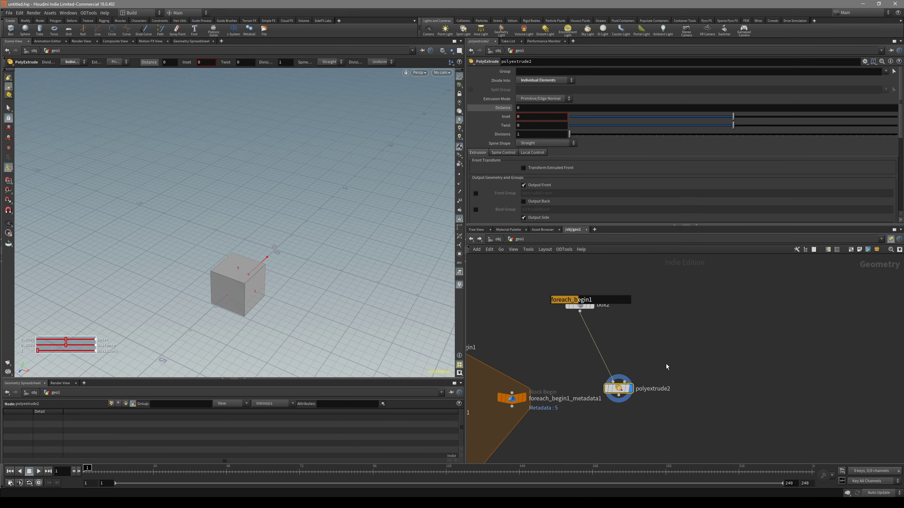
key("Tab")
key("Escape")
mouse_move(624, 339)
middle_mouse_down()
mouse_move(620, 358)
mouse_move(631, 372)
middle_mouse_up()
key("Up")
Insert an Attribute Wrangle onto the box2–polyextrude2 wire
key("Tab")
type("null")
key("Return")
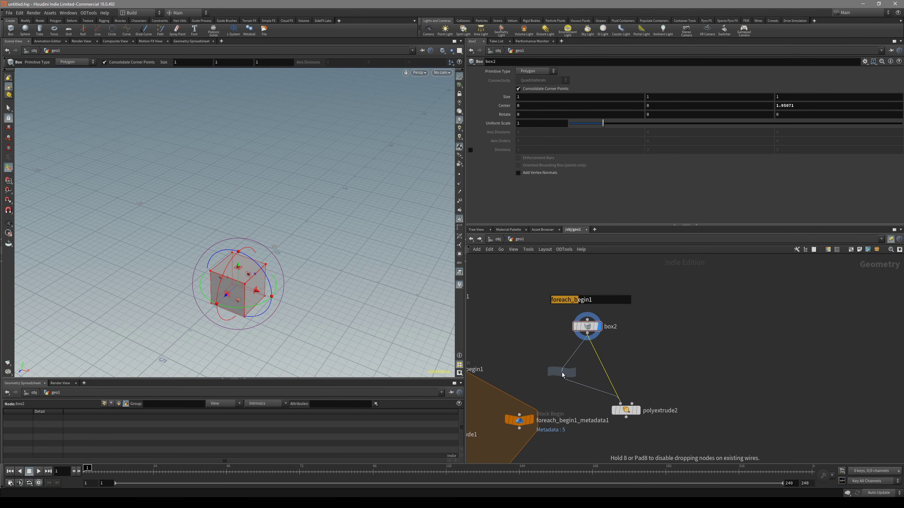
left_click(618, 373)
Set the wrangle to run over Detail with i@myiteration=5, then display polyextrude2
left_click(541, 109)
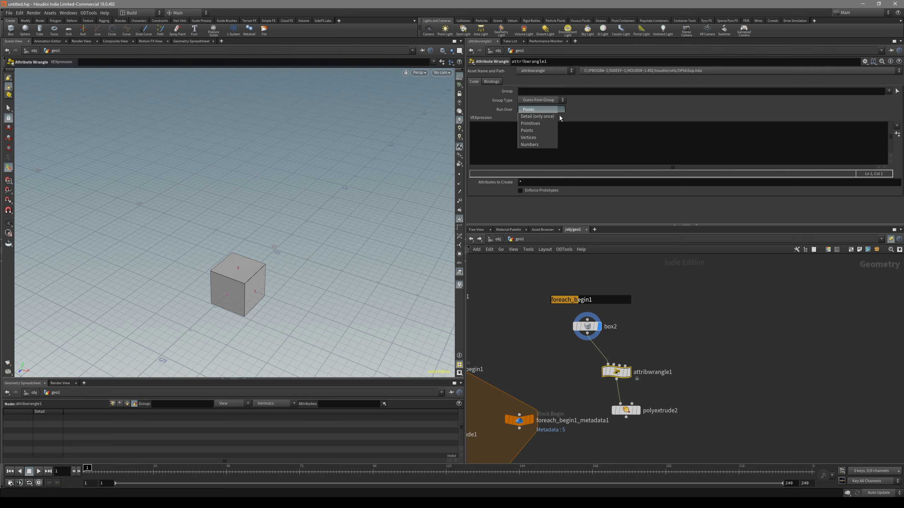
left_click(595, 132)
left_click(542, 110)
left_click(482, 141)
type("i@myiteration=5;")
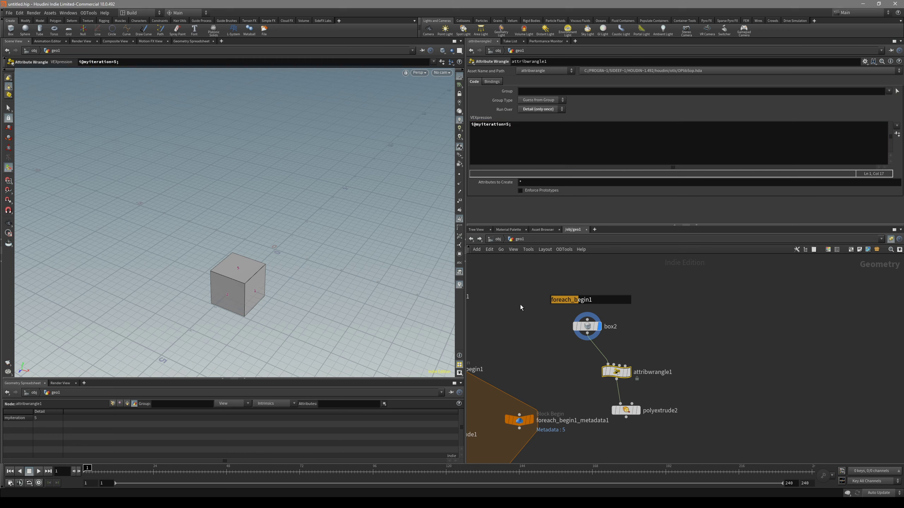
left_click(628, 372)
middle_click_drag(636, 381, 627, 352)
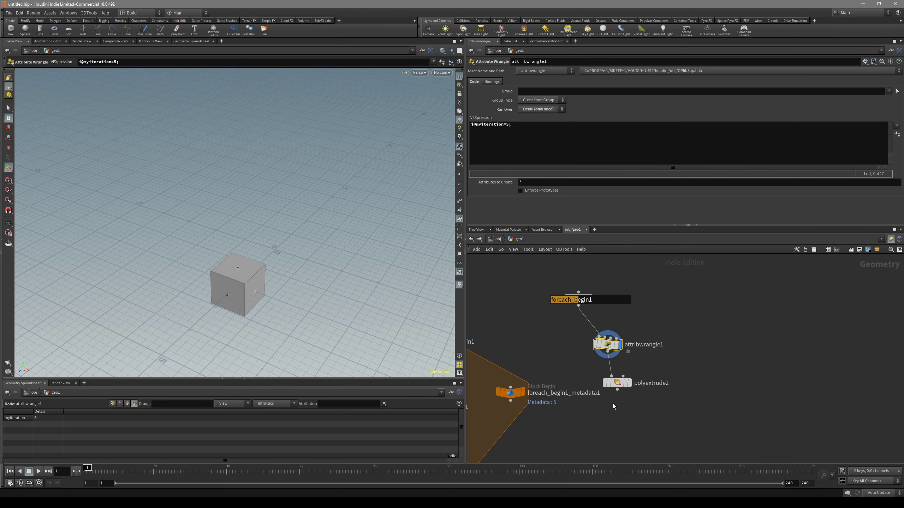
middle_click_drag(613, 404, 579, 413)
left_click(599, 374)
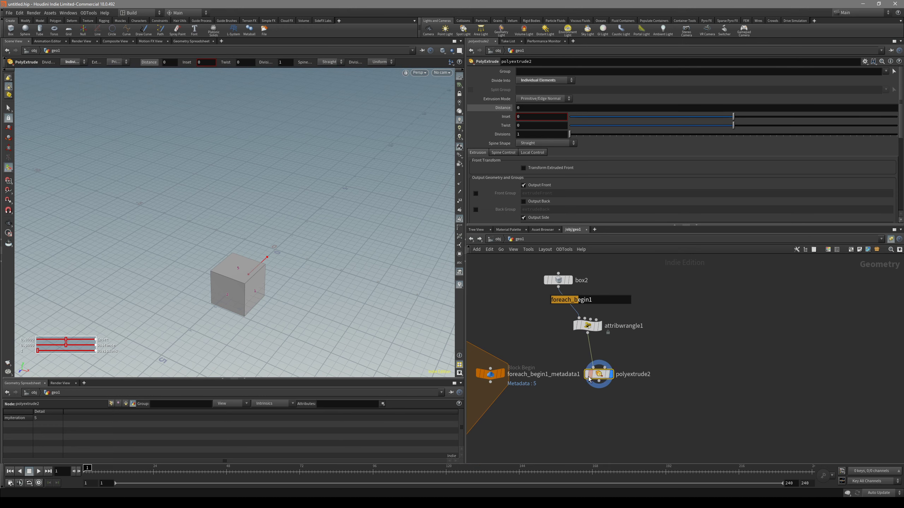
Start polyextrude2's Distance expression as detail() pointing at ../attribwrangle1/
left_click(531, 106)
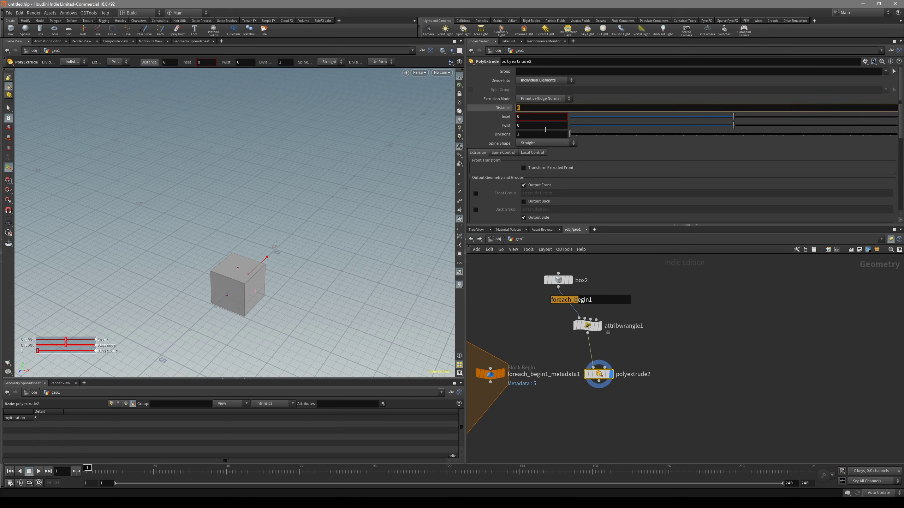
type("detail(")
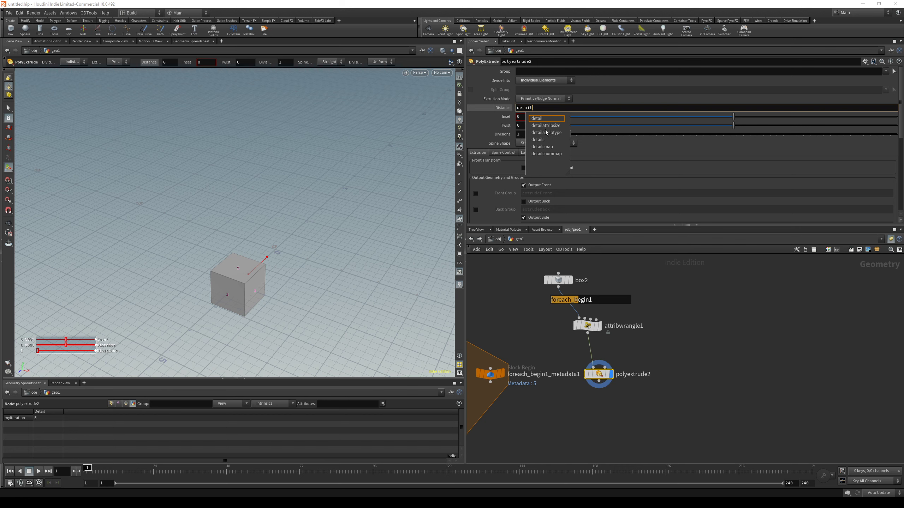
type(")")
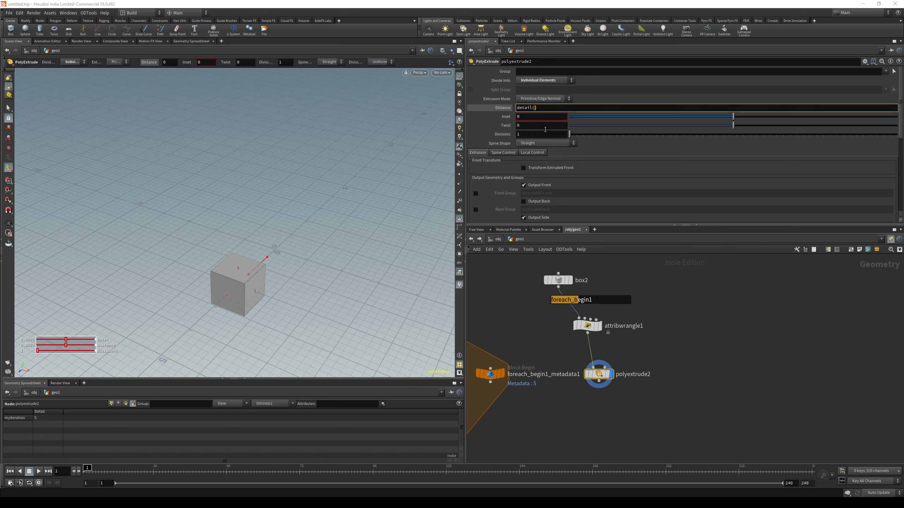
type("''")
type("./att'")
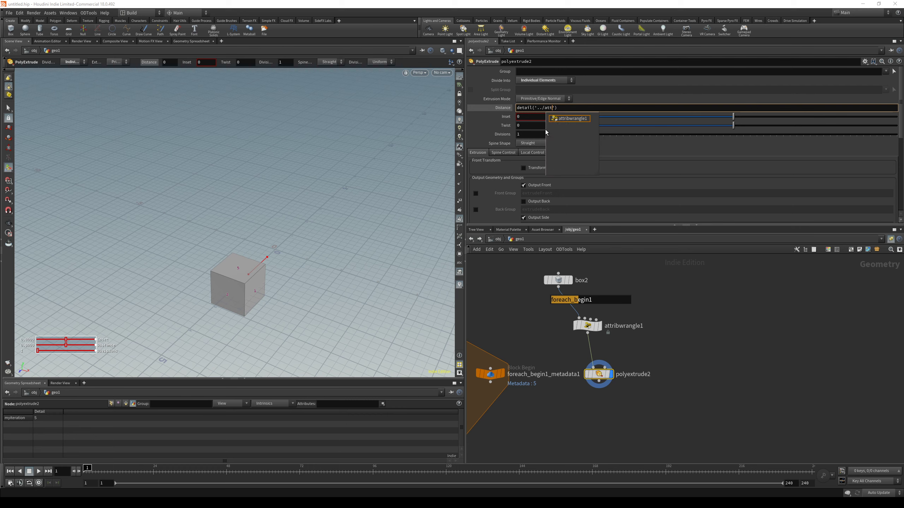
key("Tab")
type("/")
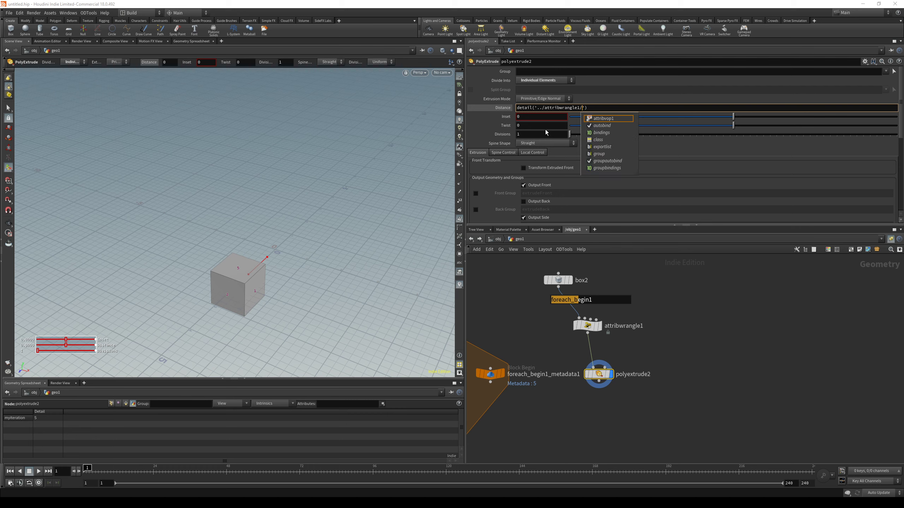
key("Right")
type(",")
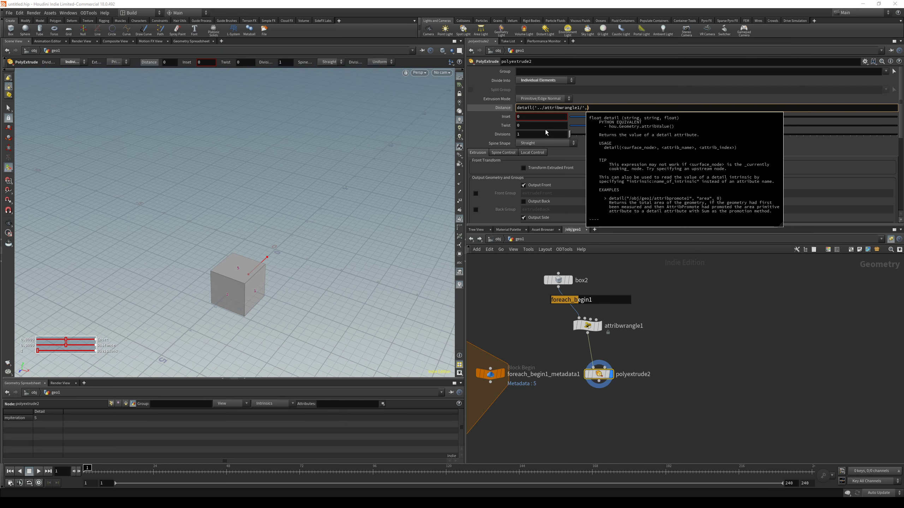
Complete the expression with attribute myiteration and index 0, and commit it
left_click(589, 326)
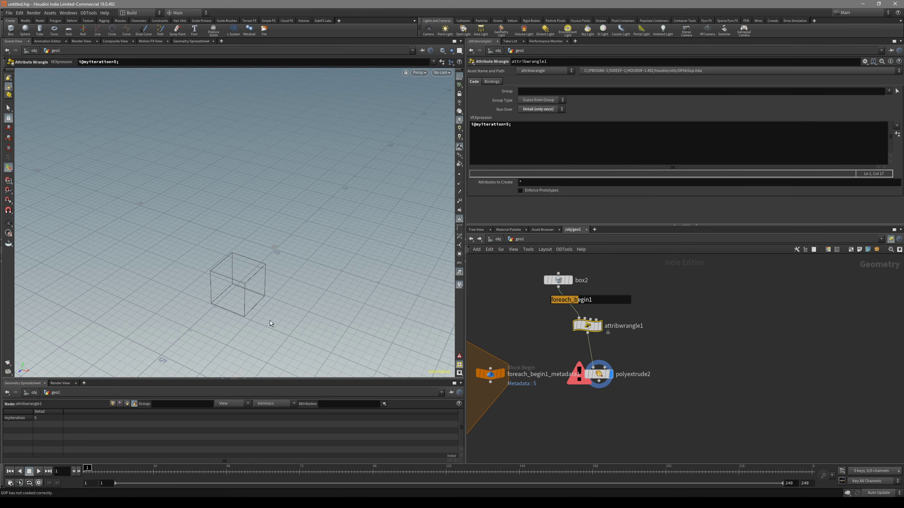
left_click_drag(477, 125, 503, 129)
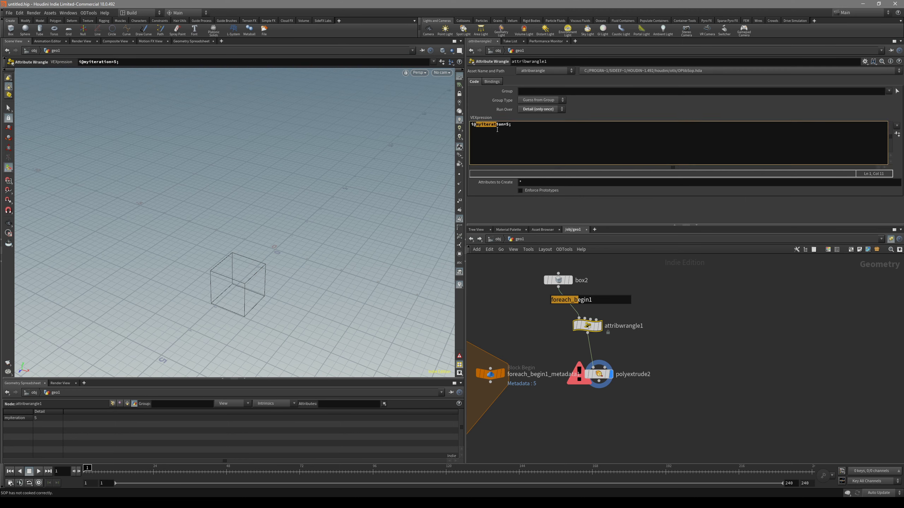
left_click(599, 374)
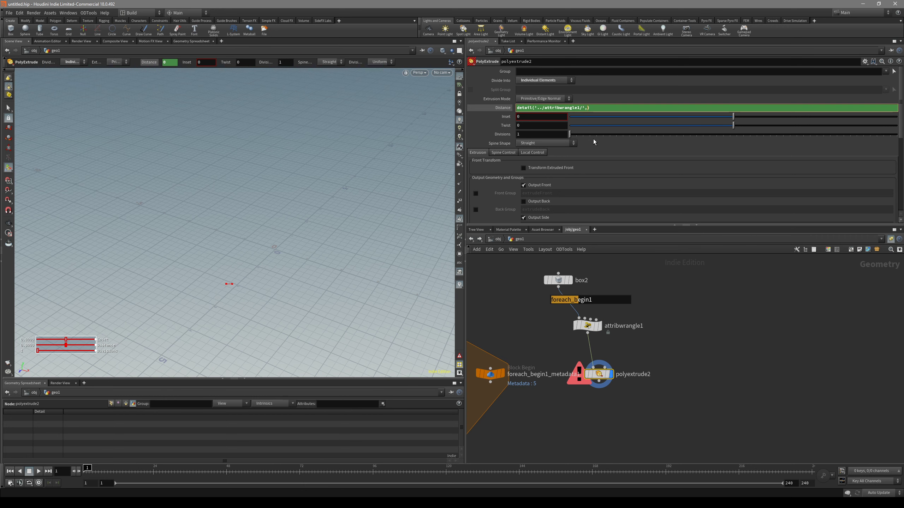
type("myiteration")
type(",0")
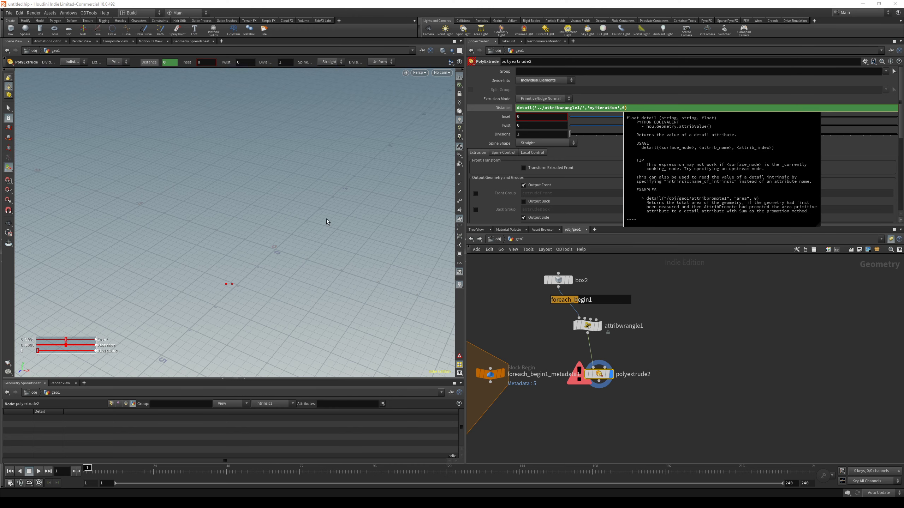
key("Return")
Delete the Distance channel so it keeps the fixed value 5
left_click_drag(365, 293, 336, 239)
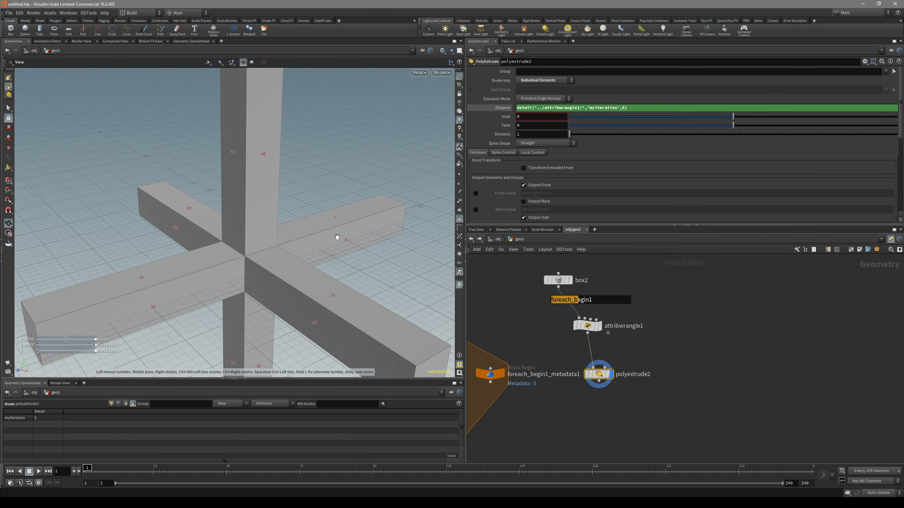
right_click(577, 107)
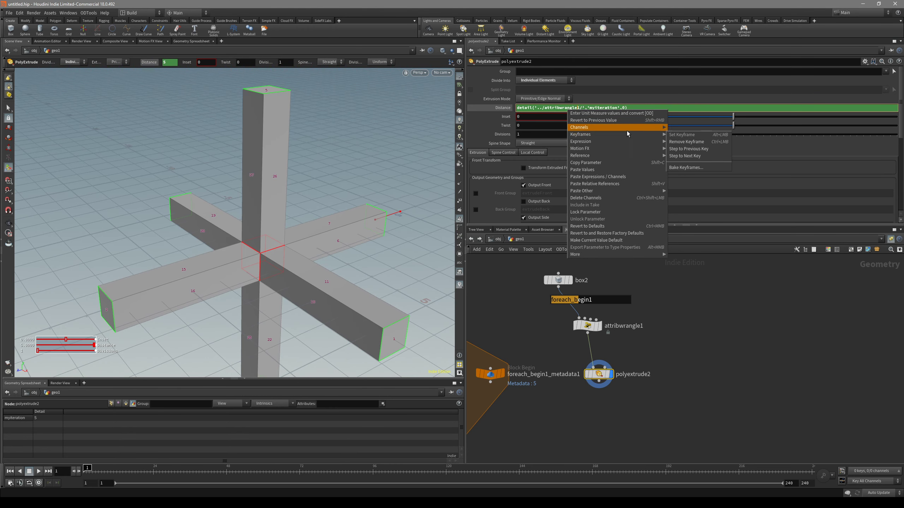
left_click(653, 162)
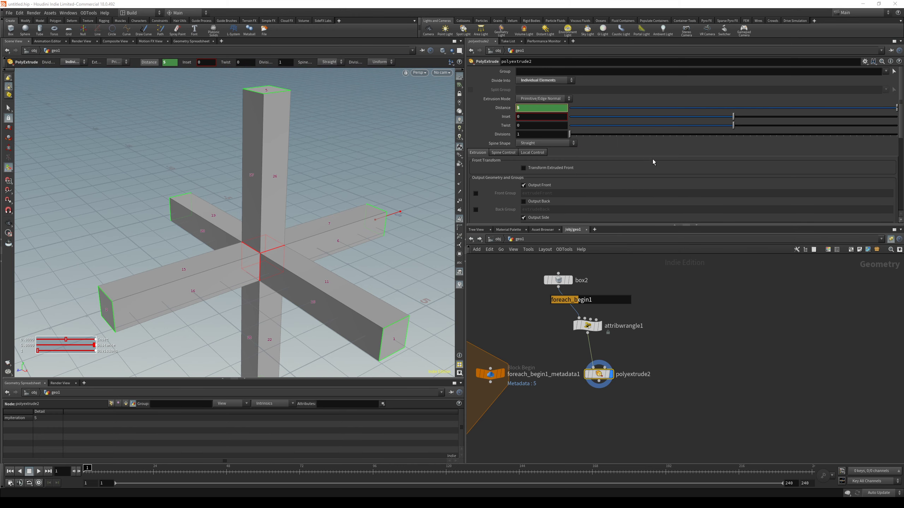
left_click_drag(347, 213, 353, 171)
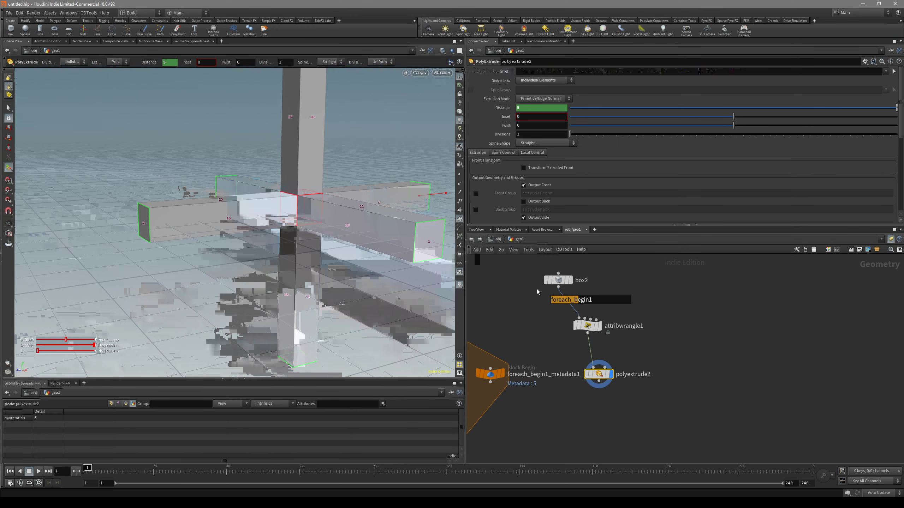
Wrap polyextrude1's iteration detail() Distance expression in rand()
left_click(587, 325)
mouse_move(330, 244)
left_mouse_down()
mouse_move(332, 273)
mouse_move(313, 271)
left_mouse_up()
left_click(599, 375)
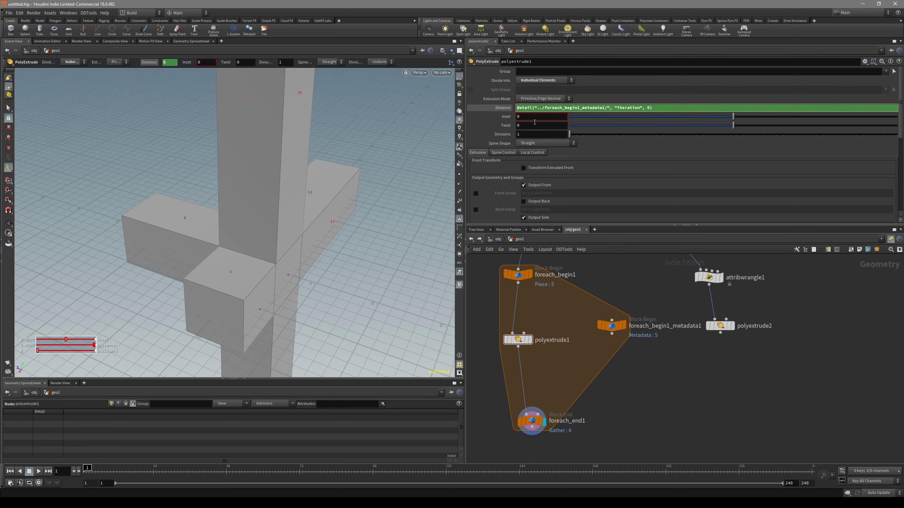
type("rand(")
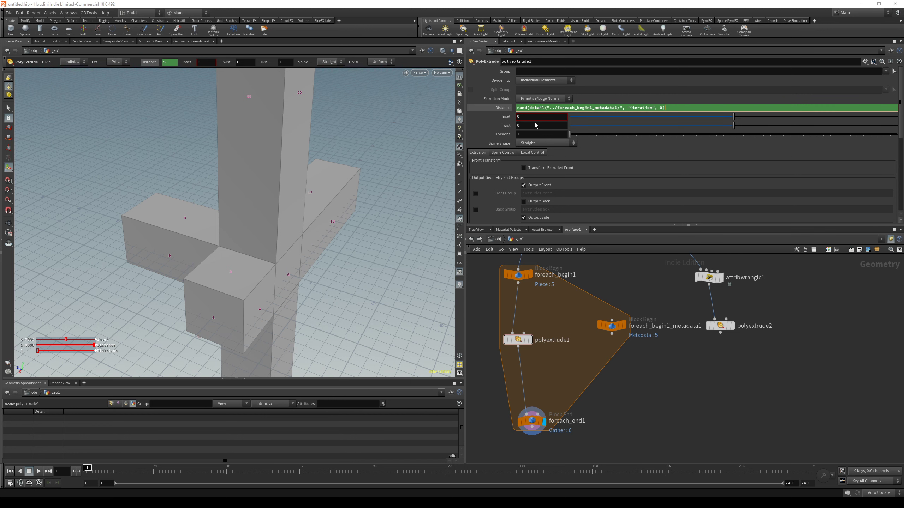
key("Escape")
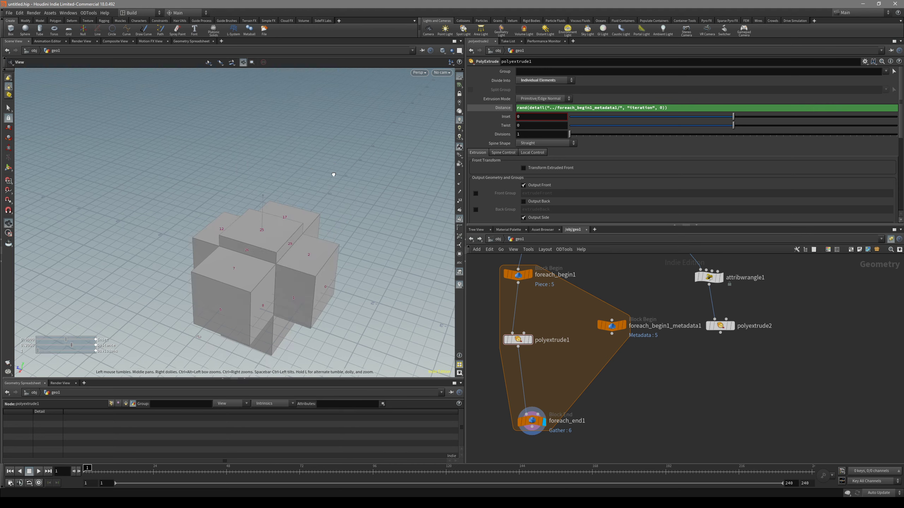
Open the rand function's help page with F1, then close it
left_click_drag(333, 171, 267, 221)
scroll(268, 220, "up", 3)
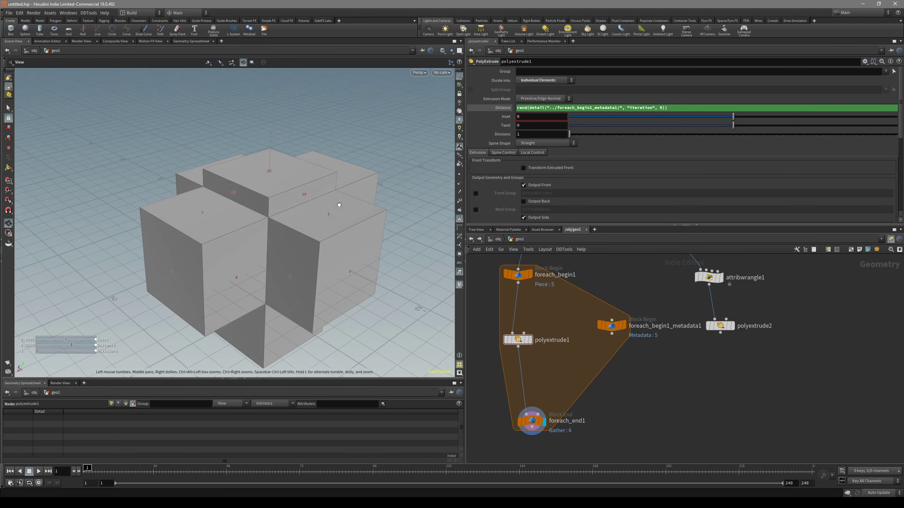
key("Return")
key("F1")
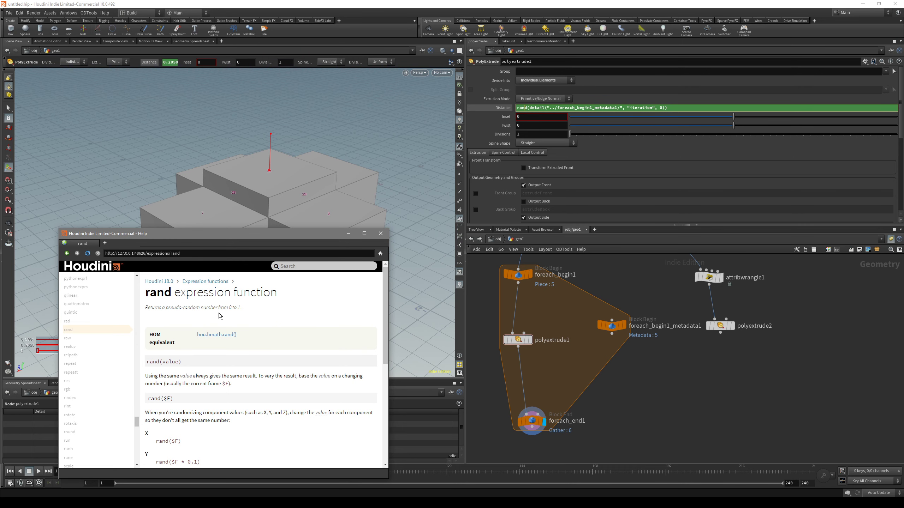
left_click(349, 234)
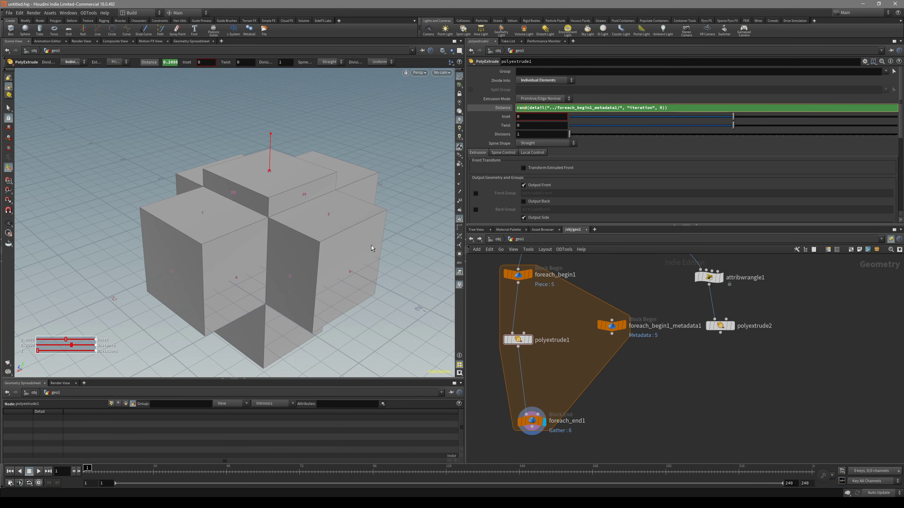
mouse_move(291, 241)
left_mouse_down()
mouse_move(267, 262)
mouse_move(371, 194)
mouse_move(296, 312)
mouse_move(290, 307)
left_mouse_up()
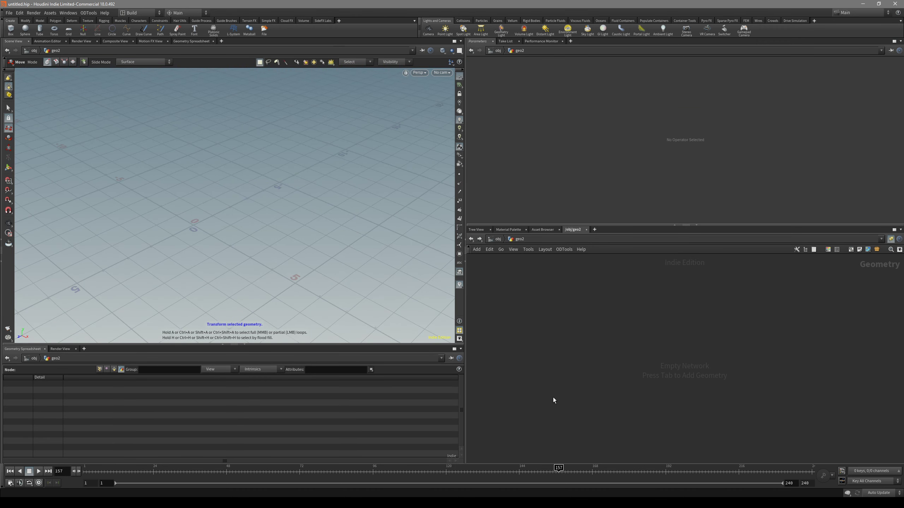
Add a For-Loop with Feedback block and stretch repeat_end1 downward
key("Tab")
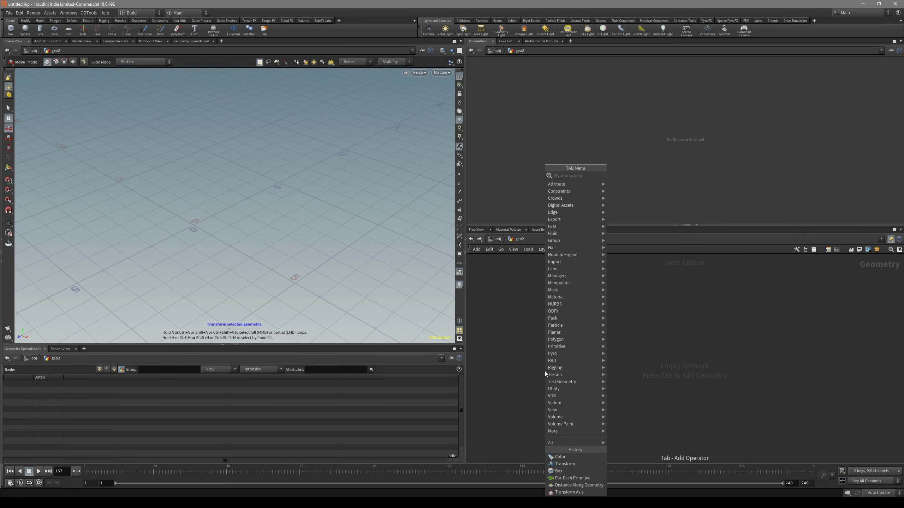
type("feed")
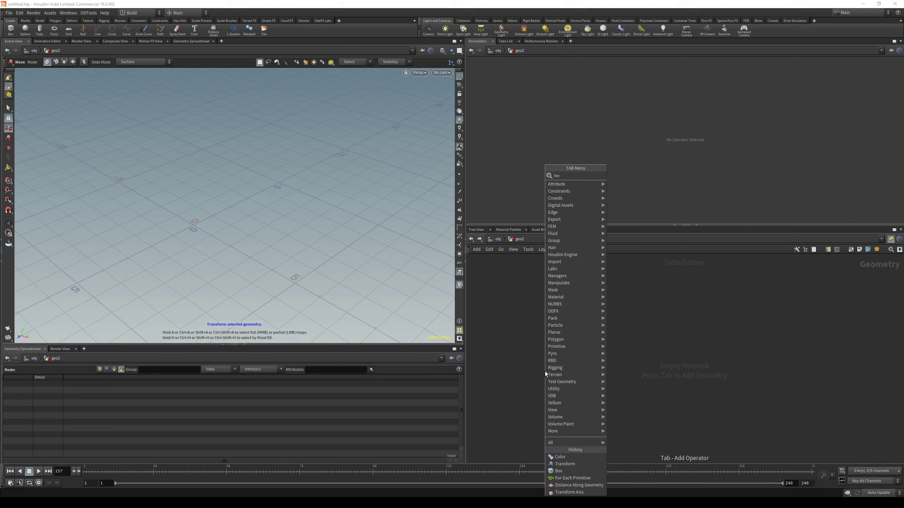
key("Return")
left_click(602, 353)
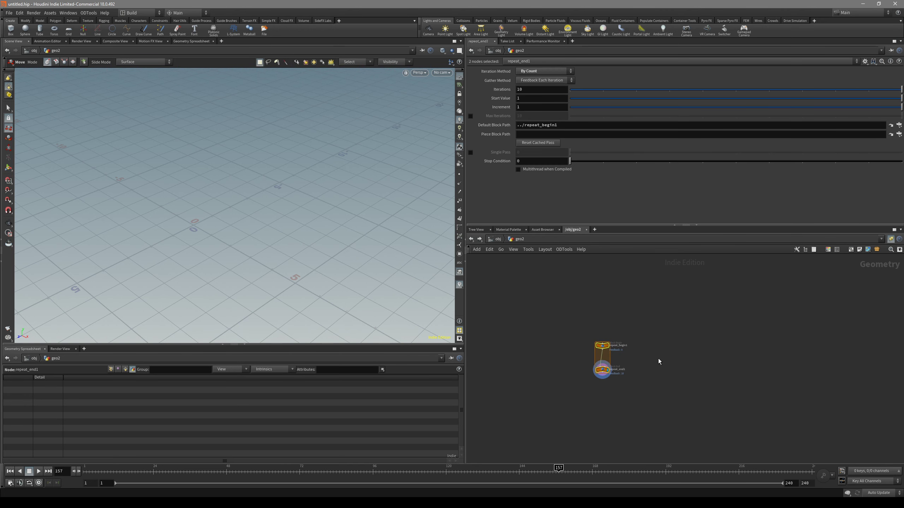
left_click_drag(548, 388, 606, 459)
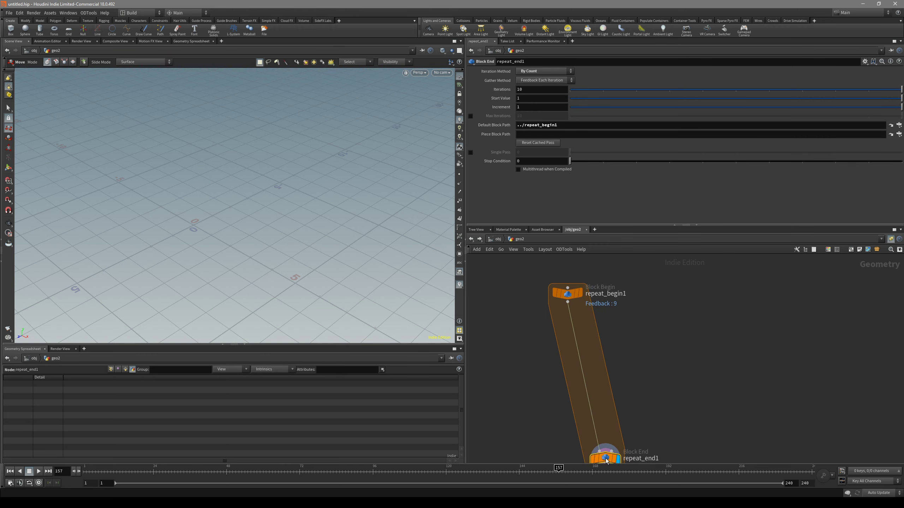
Add box1 above the loop and wire it into repeat_begin1
key("Tab")
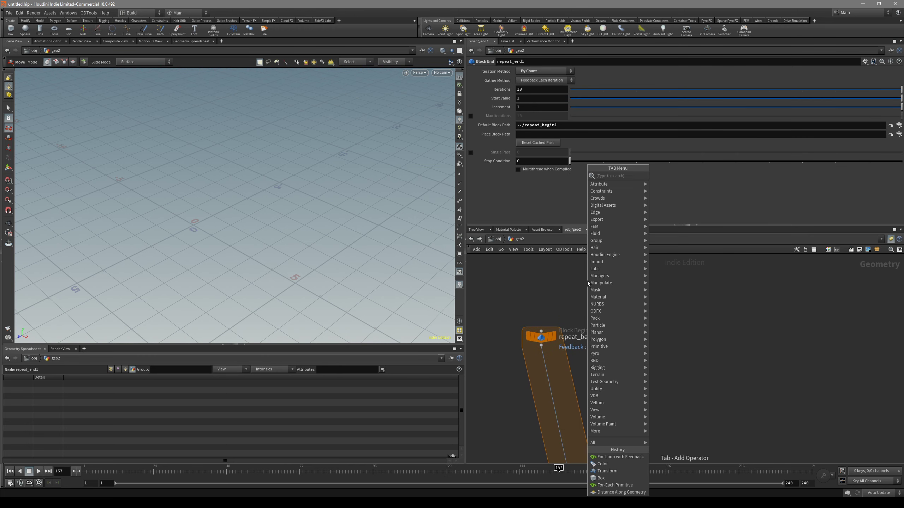
type("cbo")
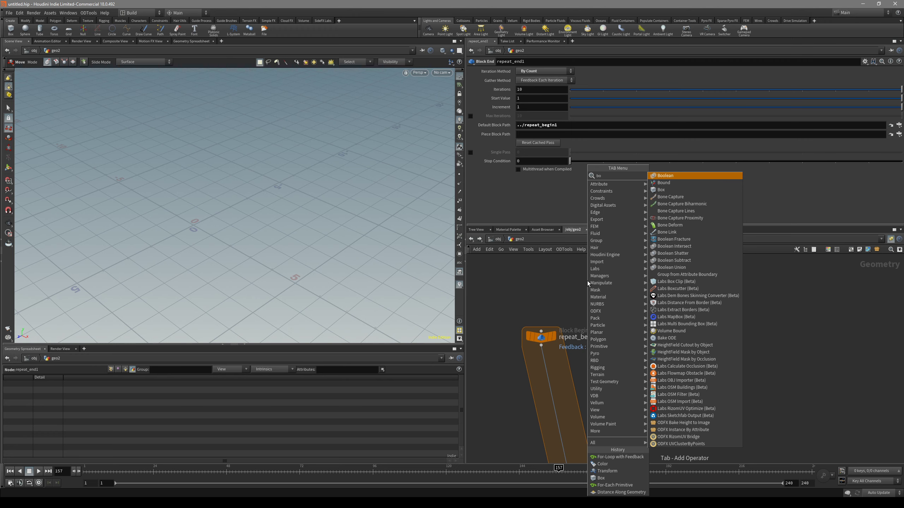
key("Down")
key("Down")
key("Return")
left_click(595, 281)
left_click_drag(595, 290, 538, 317)
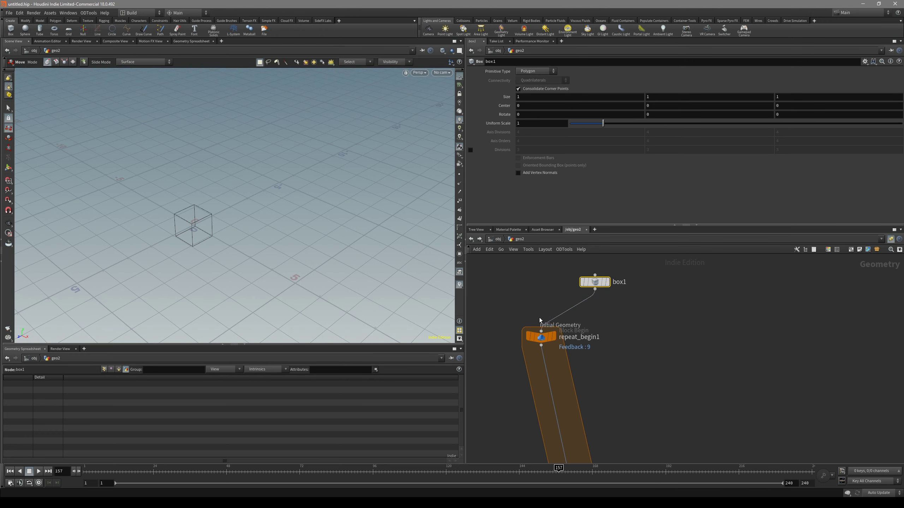
Drop a Transform node, transform1, onto the feedback loop's wire
key("h")
key("Tab")
type("trans")
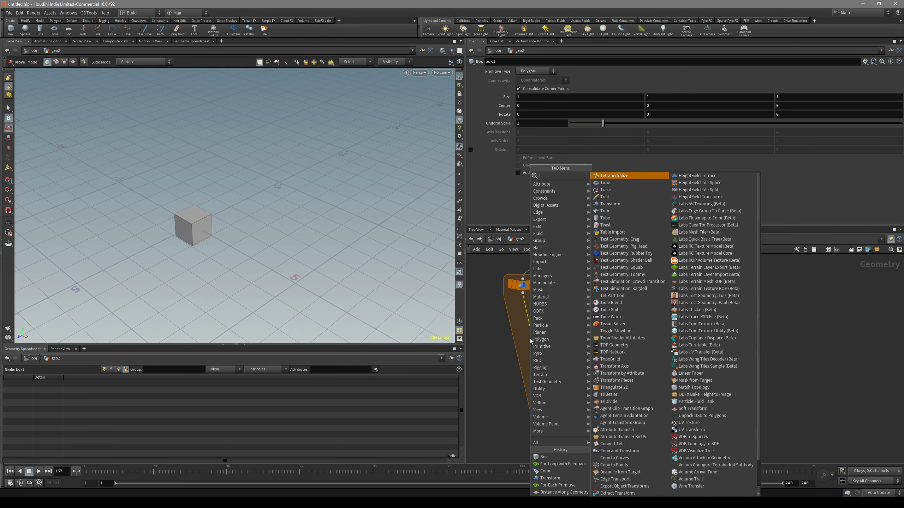
key("Down")
key("Down")
key("Return")
left_click(530, 339)
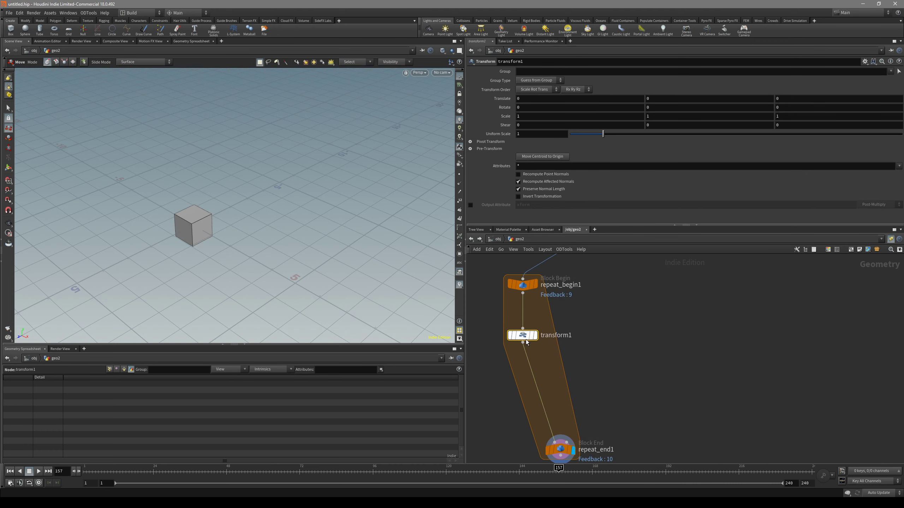
Insert a Color node between transform1 and repeat_end1
key("Tab")
type("colo")
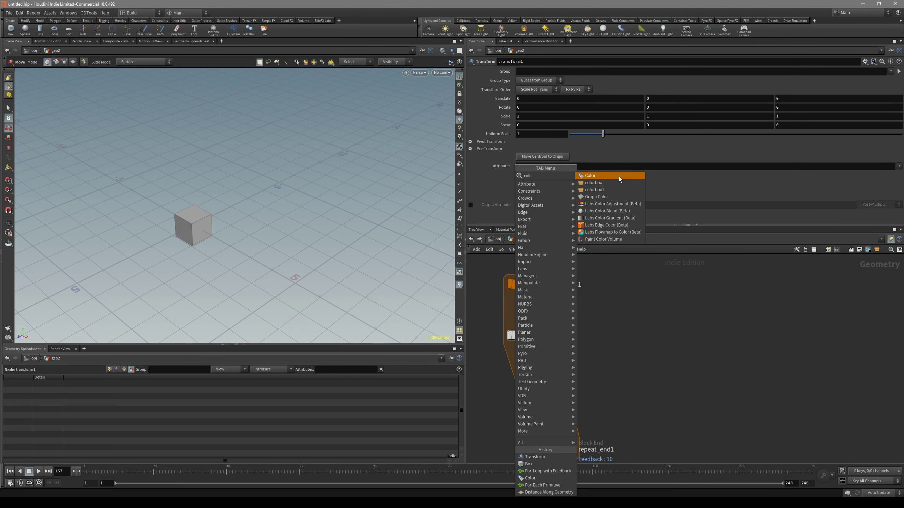
left_click(619, 176)
left_click(524, 356)
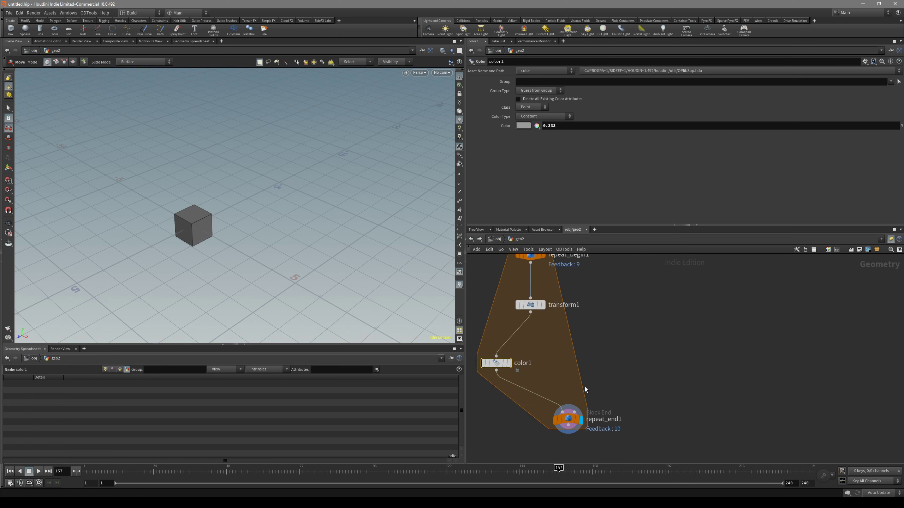
Check repeat_end1's parameters, then select repeat_begin1
left_click(569, 420)
middle_click_drag(606, 362, 609, 419)
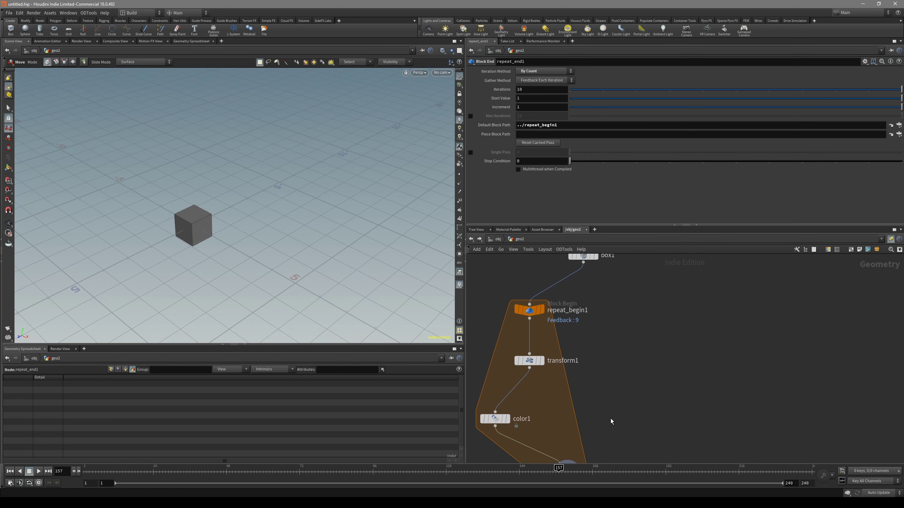
scroll(610, 397, "down", 3)
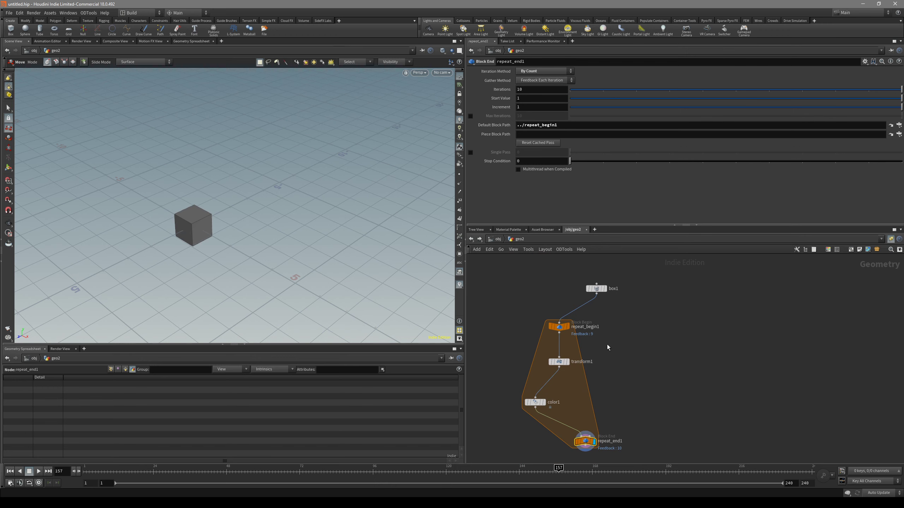
scroll(607, 347, "up", 2)
left_click_drag(603, 344, 512, 292)
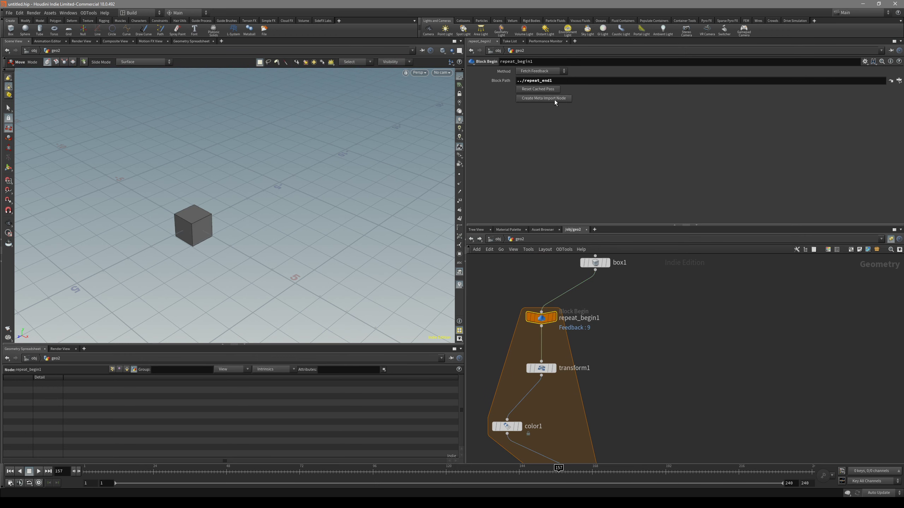
Add a Fetch Metadata node for the repeat loop and place it inside the loop block
left_click(543, 98)
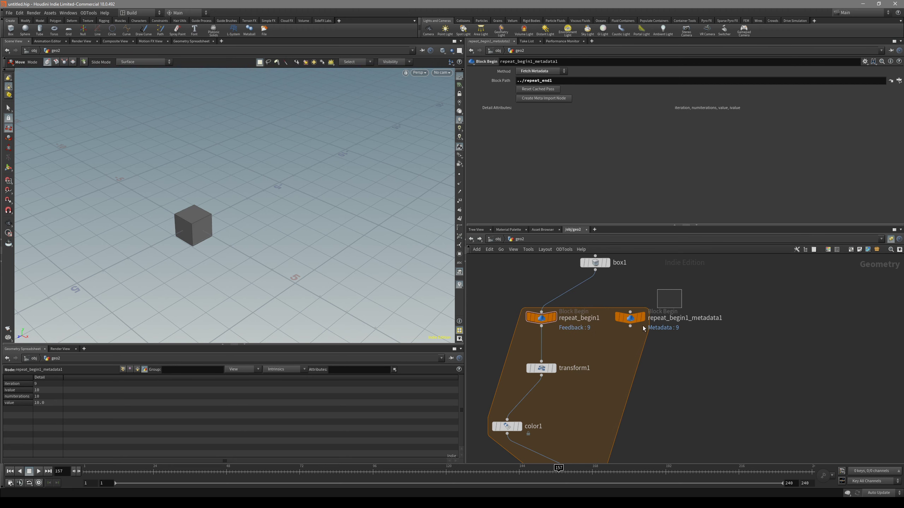
left_click_drag(609, 294, 637, 333)
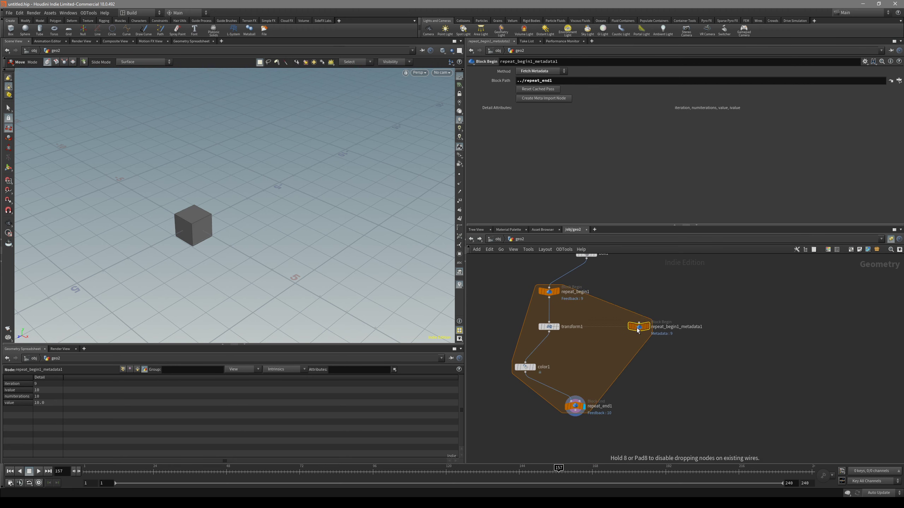
scroll(654, 344, "up", 2)
scroll(605, 320, "down", 2)
Collapse transform1, color1 and the repeat block nodes into subnet1
left_click(501, 323)
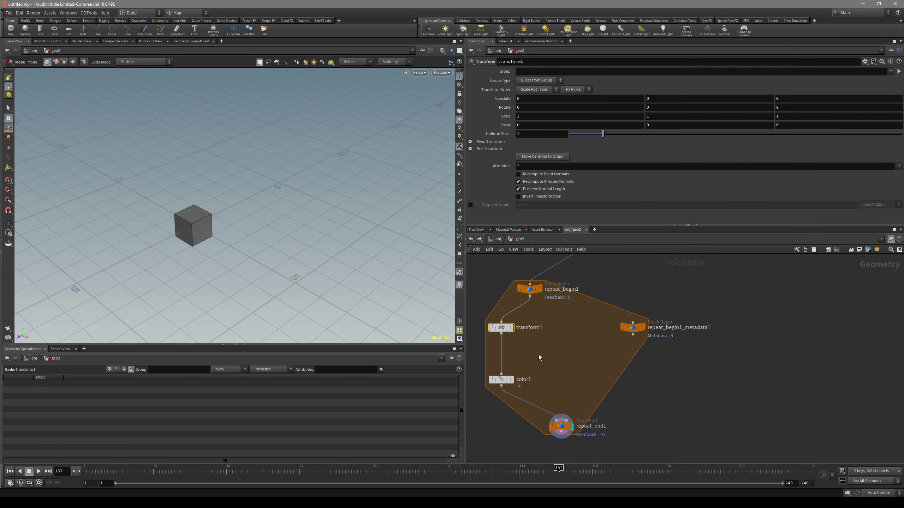
left_click_drag(518, 372, 517, 390)
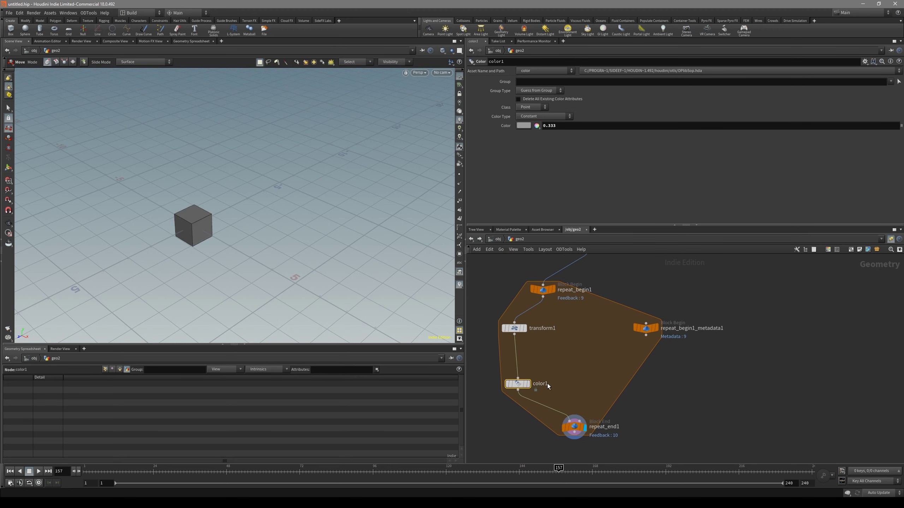
left_click(579, 424)
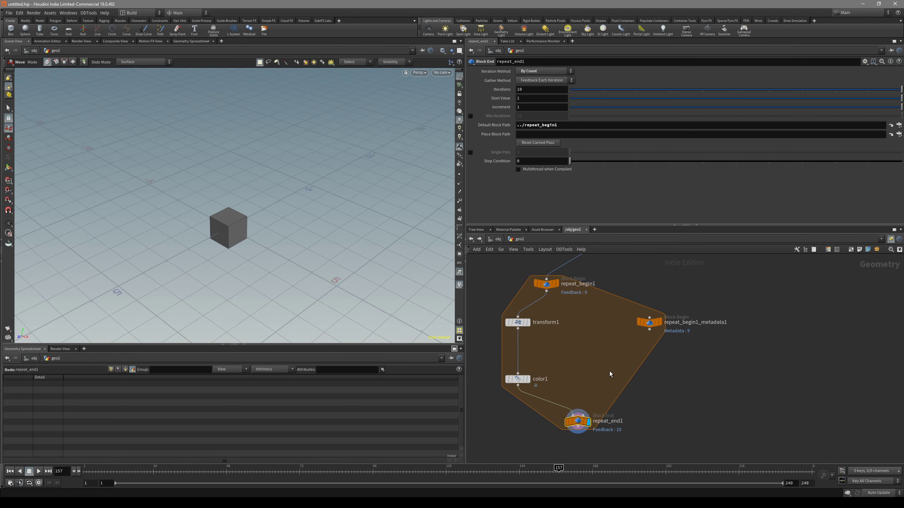
left_click_drag(677, 282, 508, 432)
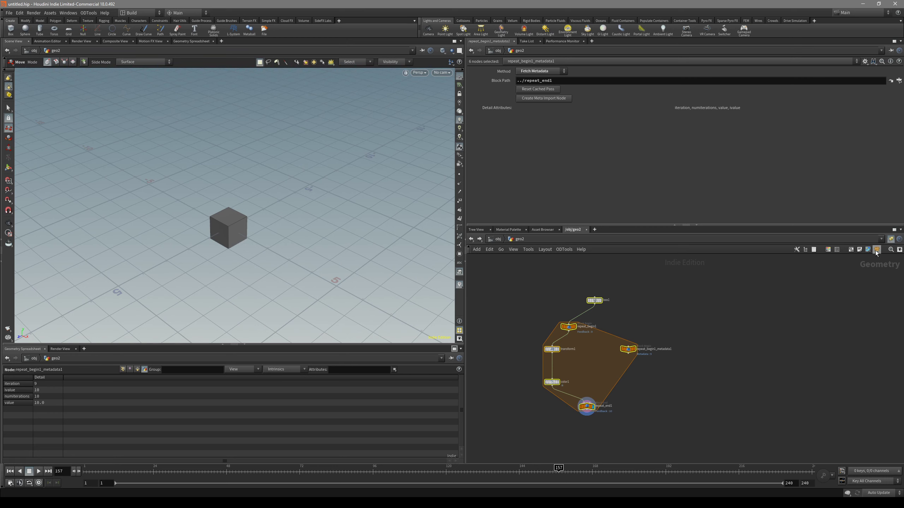
key("ctrl+q")
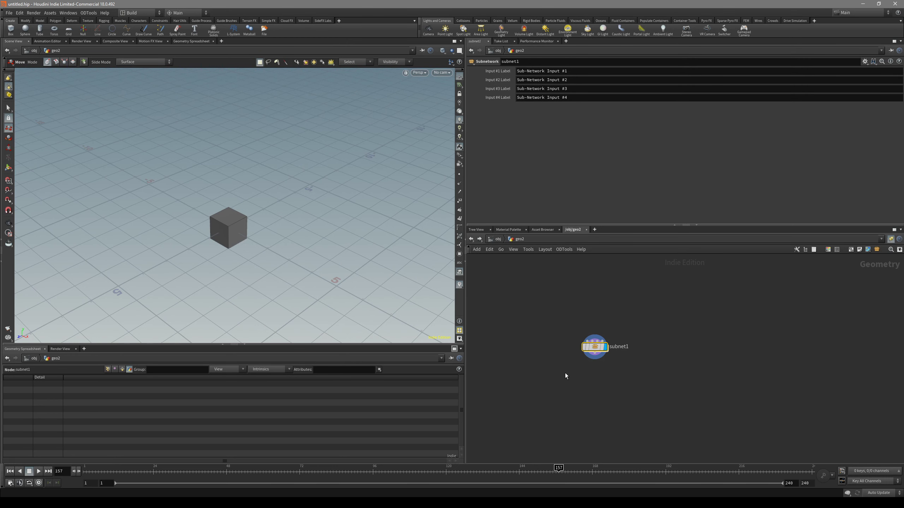
Create the myboxes1 digital asset (masse_myboxes1) from subnet1 and enlarge its type properties window
right_click(593, 343)
left_click(636, 370)
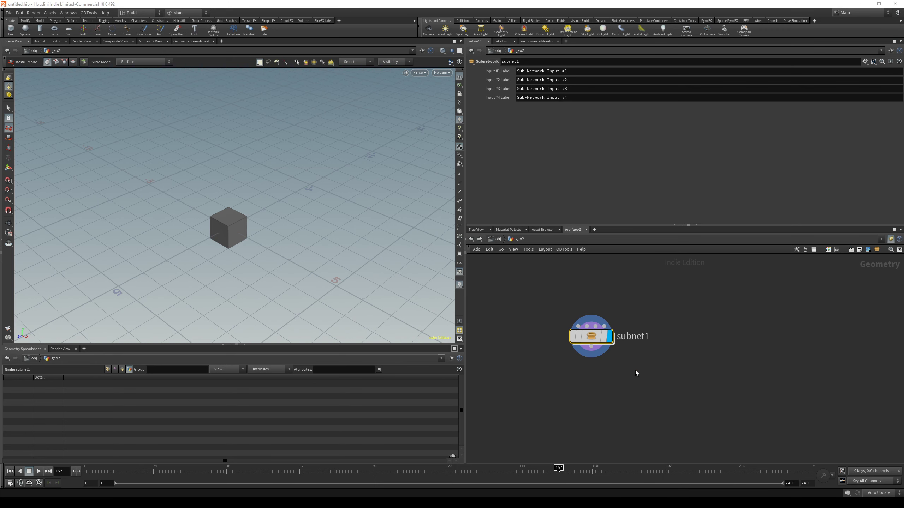
double_click(485, 330)
type("mybox")
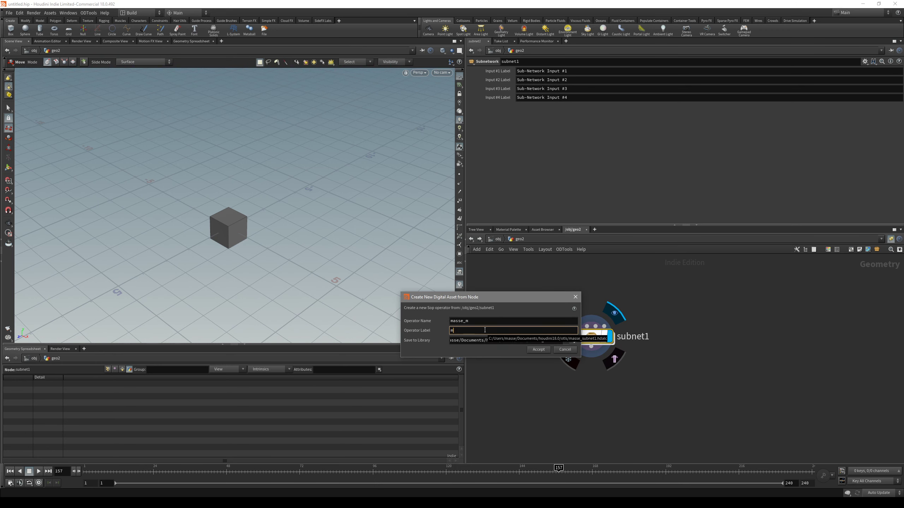
type("ess")
type("1")
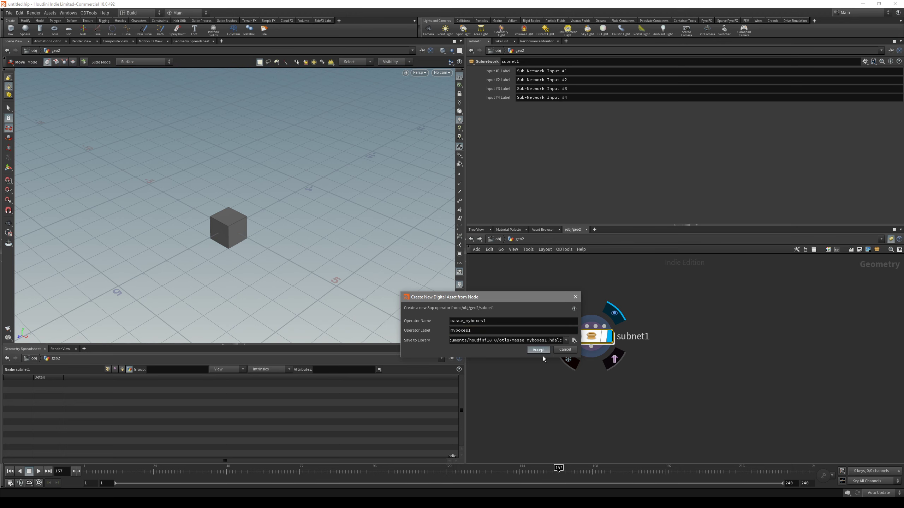
left_click(538, 350)
mouse_move(388, 334)
left_mouse_down()
mouse_move(310, 126)
mouse_move(311, 136)
left_mouse_up()
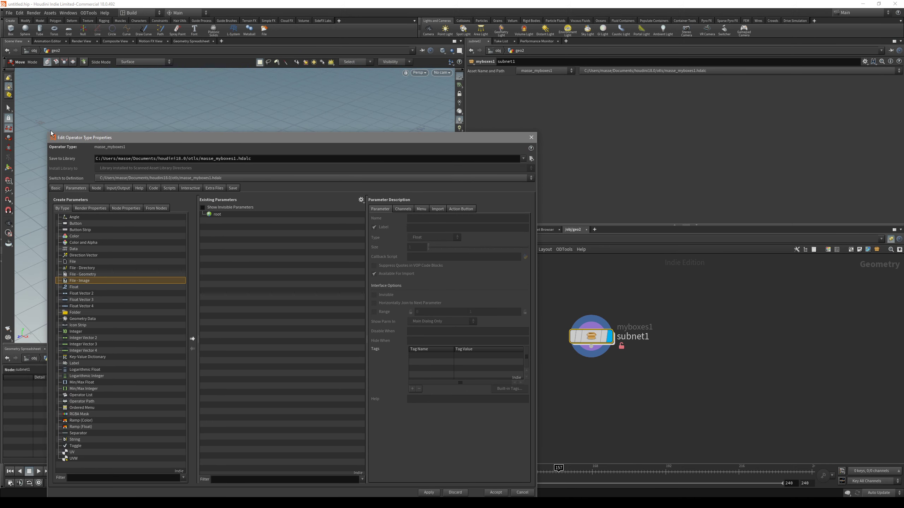
Add a Folder parameter (folder0, 'Folder Name') under root and apply it to the asset
left_click_drag(44, 134, 61, 163)
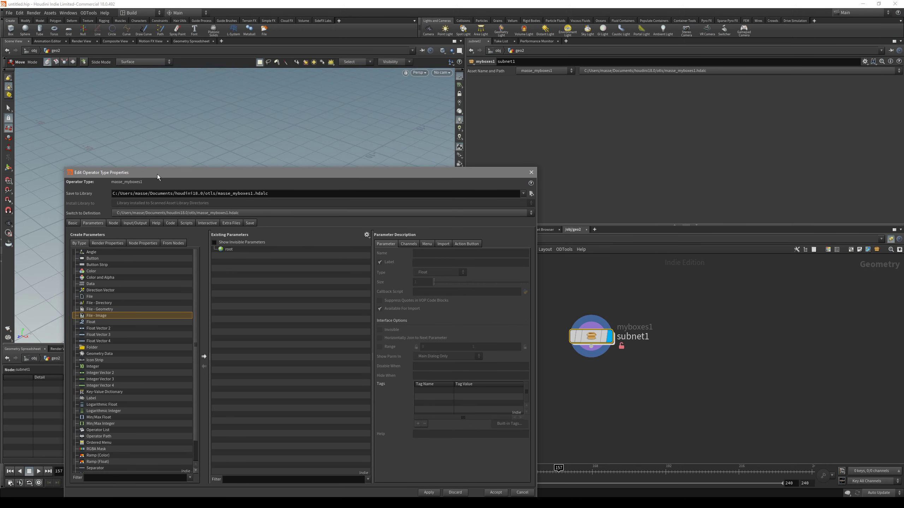
left_click_drag(157, 173, 170, 165)
left_click(137, 337)
left_click(167, 318)
left_click(108, 340)
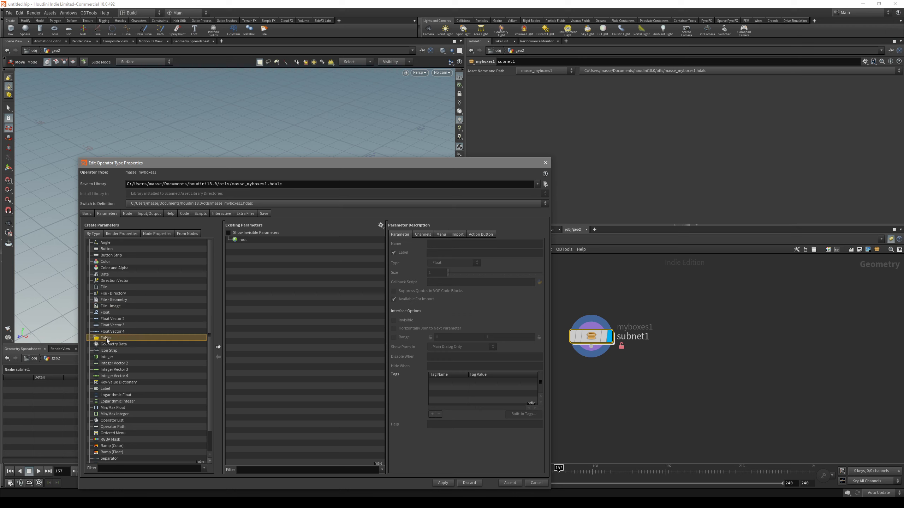
mouse_move(107, 340)
left_mouse_down()
mouse_move(257, 250)
mouse_move(246, 242)
left_mouse_up()
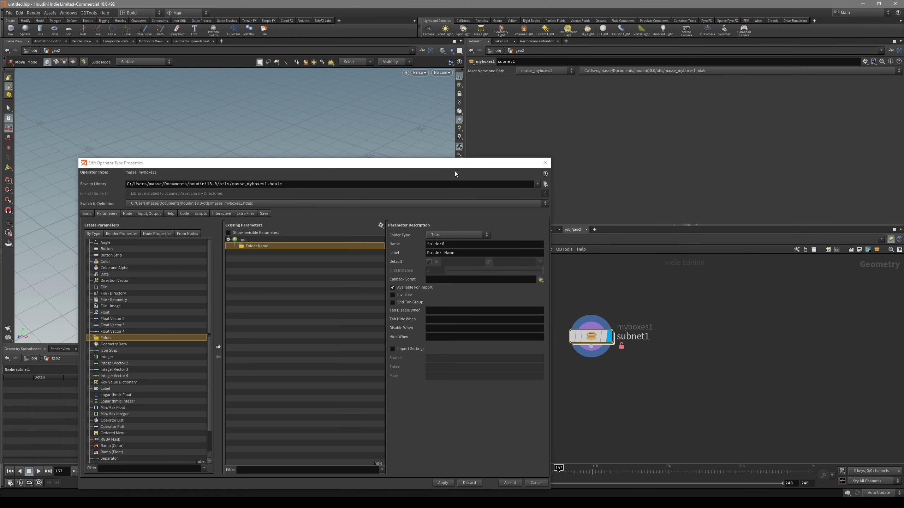
left_click_drag(456, 164, 426, 168)
left_click(423, 486)
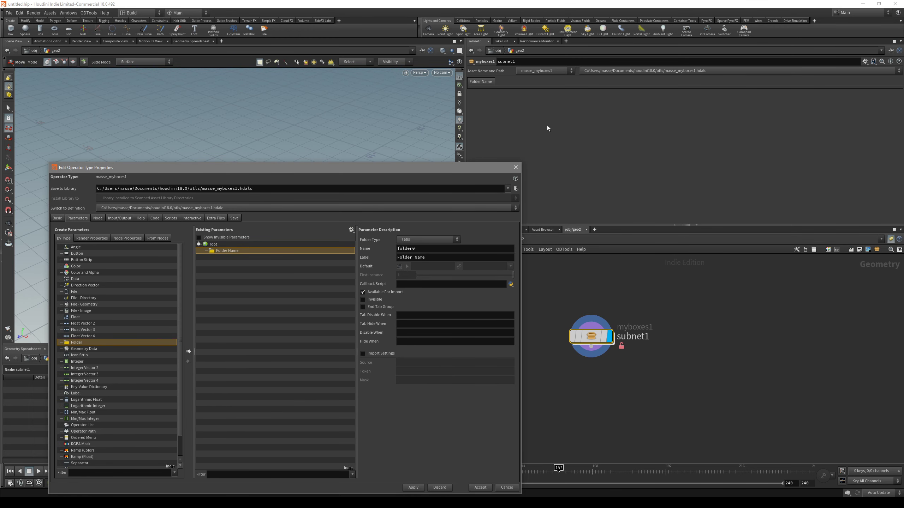
left_click(490, 84)
left_click(425, 239)
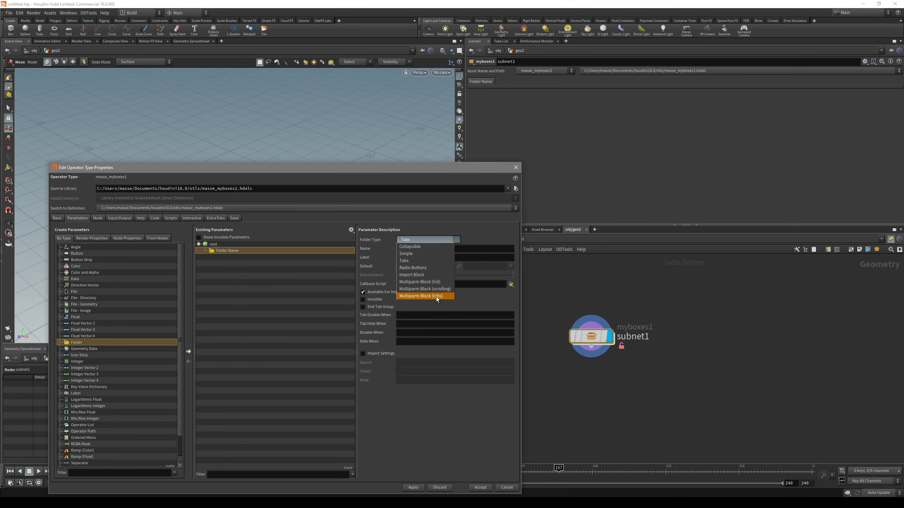
Change the folder type to Multiparm Block (list) and clear its test instances
left_click(440, 283)
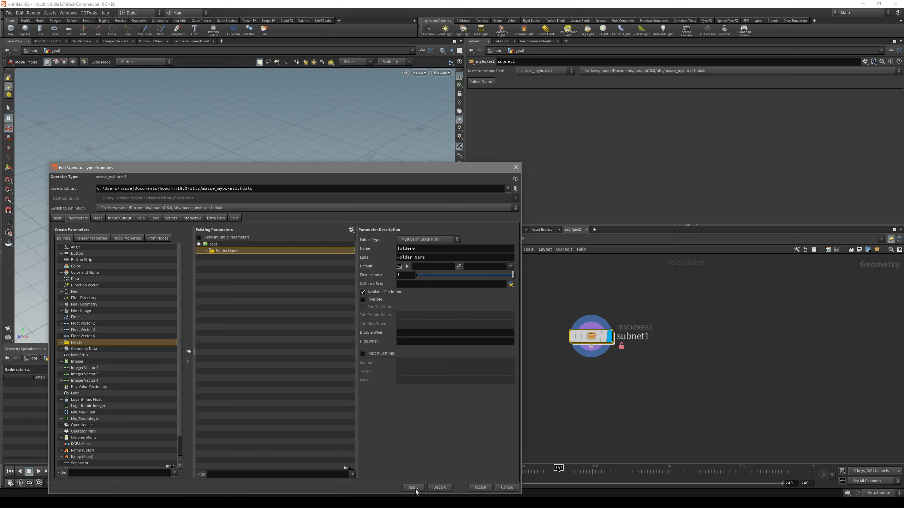
double_click(653, 81)
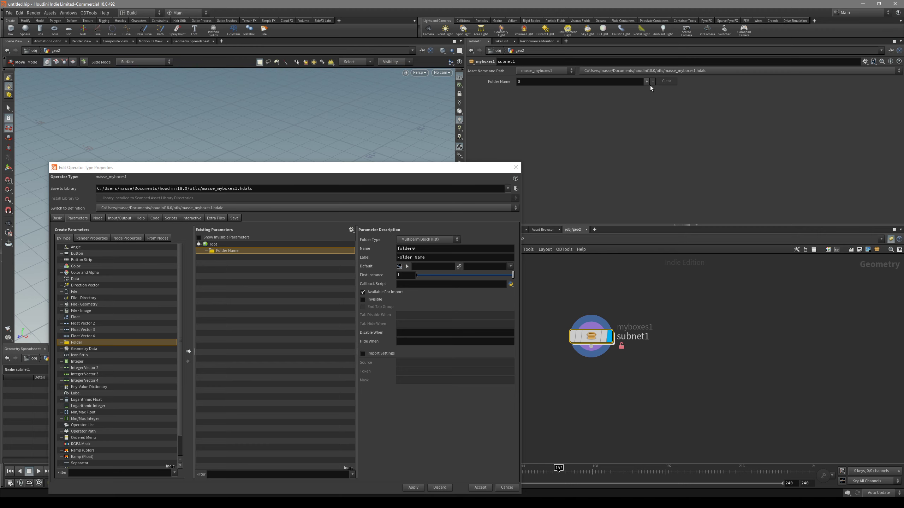
left_click(646, 82)
left_click(653, 82)
left_click_drag(343, 171, 316, 184)
Name the multiparm folder 'boxes'
left_click(396, 262)
double_click(397, 264)
type("boxes")
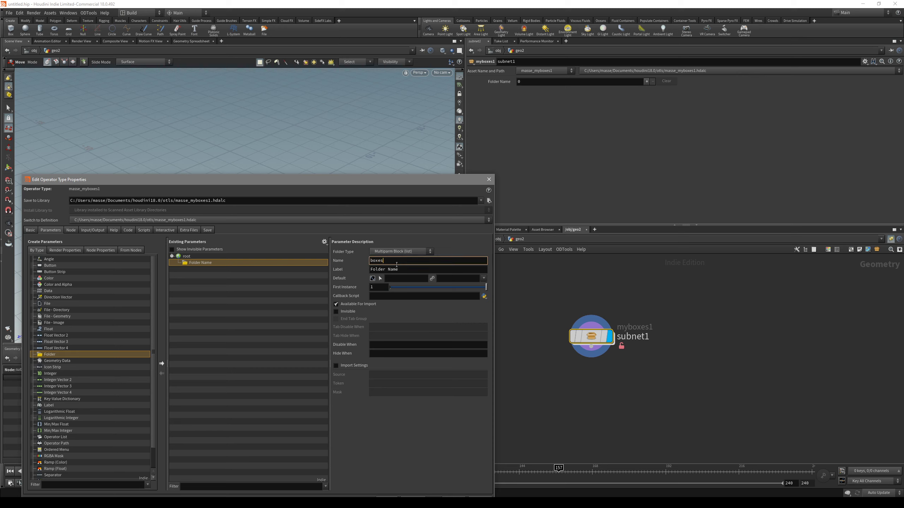
key("Escape")
double_click(387, 261)
type("boxes")
key("Return")
Label the folder 'boxes', then go inside subnet1 to view transform1's parameters
left_click_drag(370, 180, 361, 149)
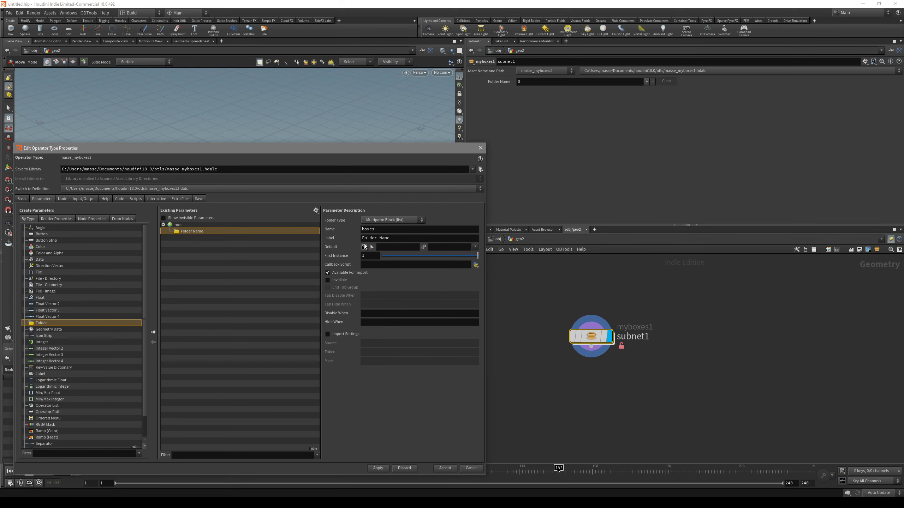
key("ctrl+c")
triple_click(377, 238)
key("ctrl+v")
key("Return")
left_click_drag(428, 149, 458, 164)
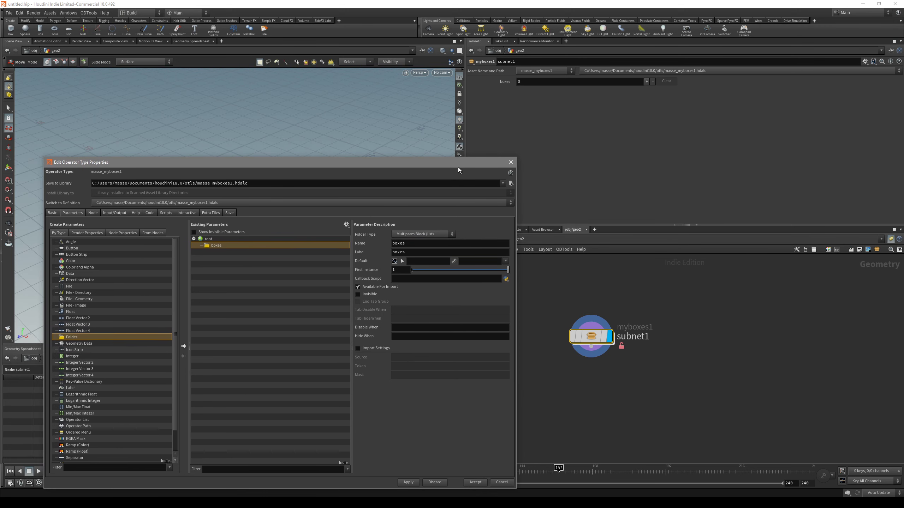
double_click(603, 339)
scroll(608, 366, "up", 5)
left_click(585, 332)
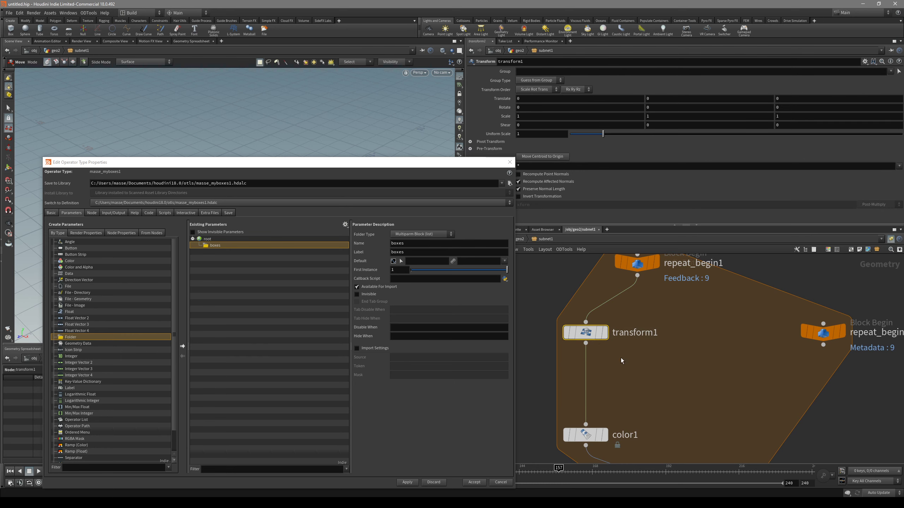
Add transform1's Uniform Scale parameter into the boxes multiparm folder
left_click_drag(474, 163, 467, 168)
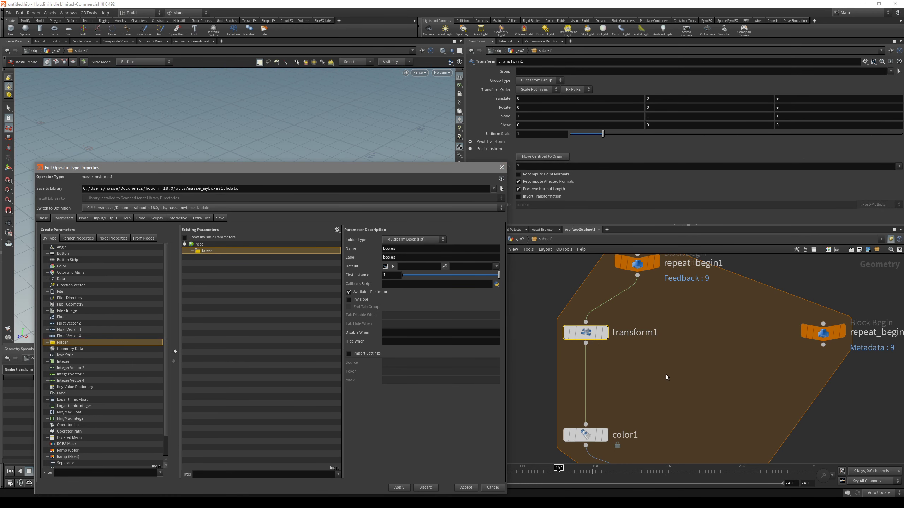
left_click_drag(662, 376, 561, 446)
left_click_drag(687, 381, 647, 440)
scroll(649, 397, "down", 2)
left_click(598, 331)
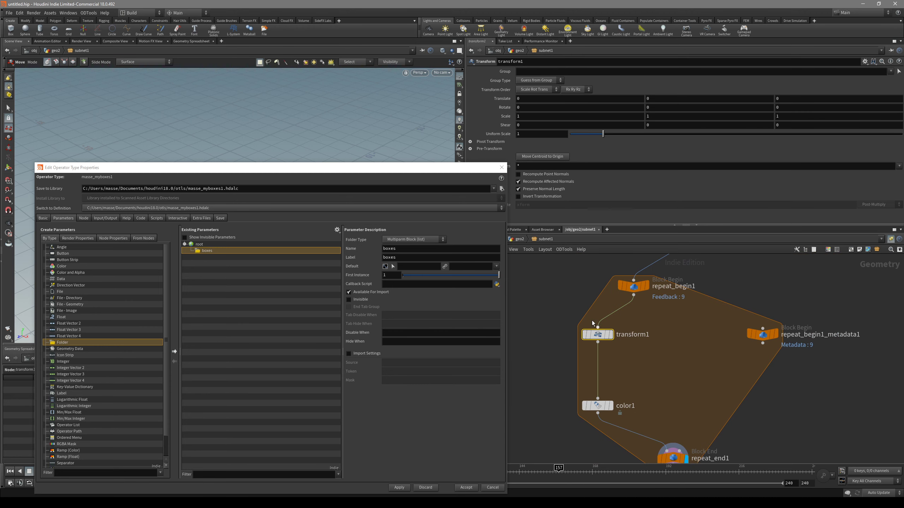
left_click(528, 134)
left_click_drag(208, 251, 207, 251)
Add color1's Color and transform1's Translate into boxes and apply the change
left_click(598, 405)
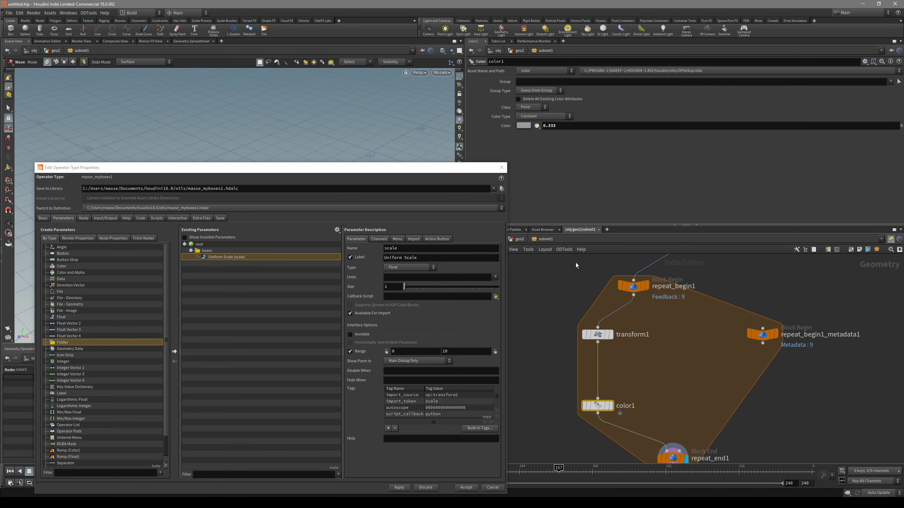
left_click_drag(524, 125, 261, 236)
left_click_drag(211, 253, 212, 253)
left_click(226, 257)
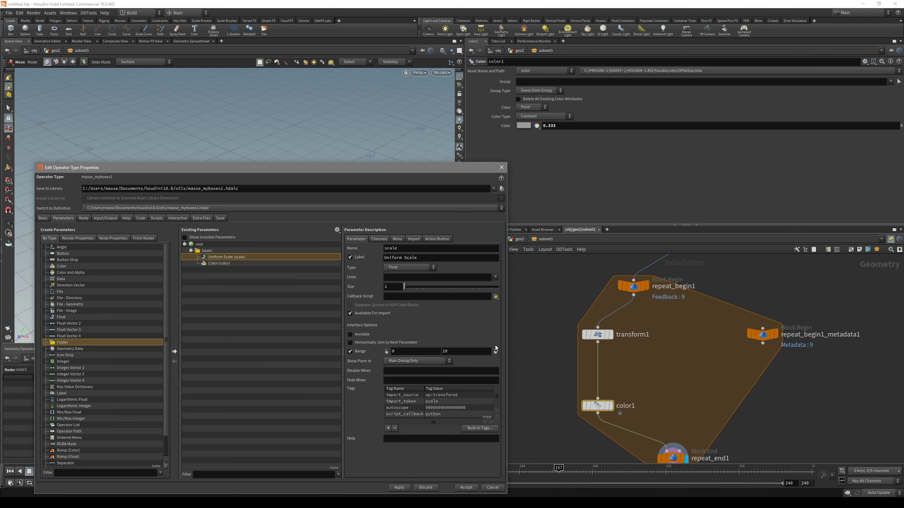
left_click(598, 335)
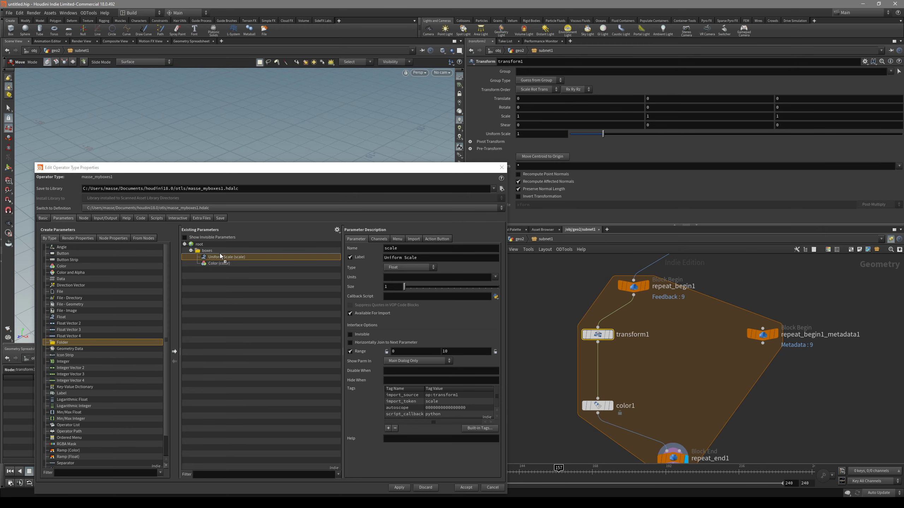
left_click_drag(514, 98, 220, 253)
left_click(207, 250)
left_click(398, 488)
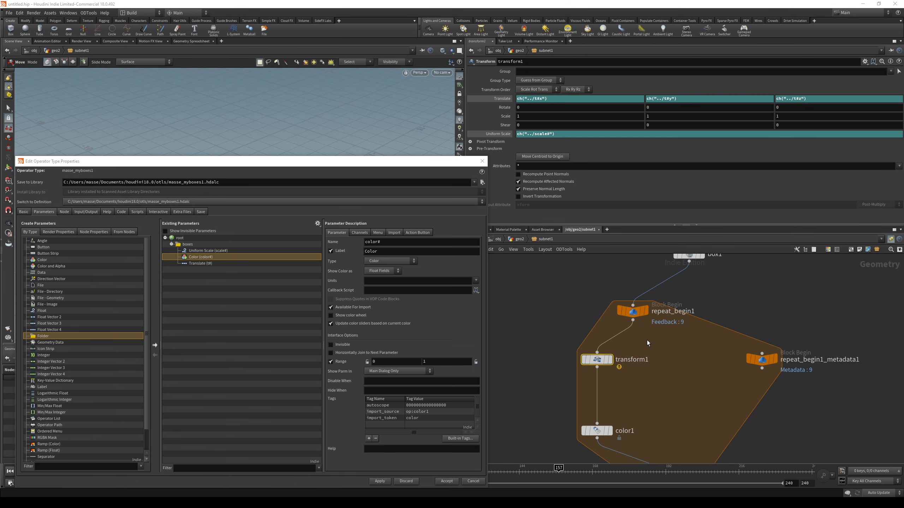
Clear the channel expressions on transform1's Translate X, Y, Z and Uniform Scale
left_click(548, 99)
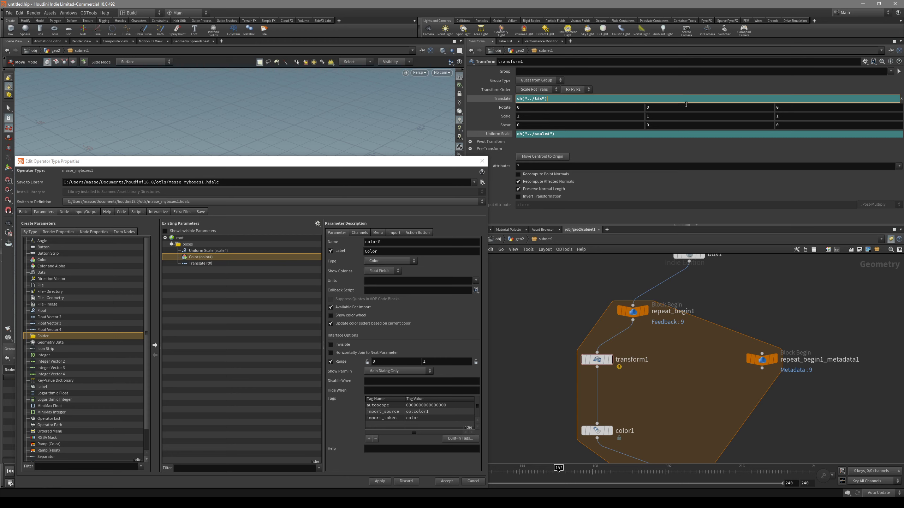
left_click(594, 359)
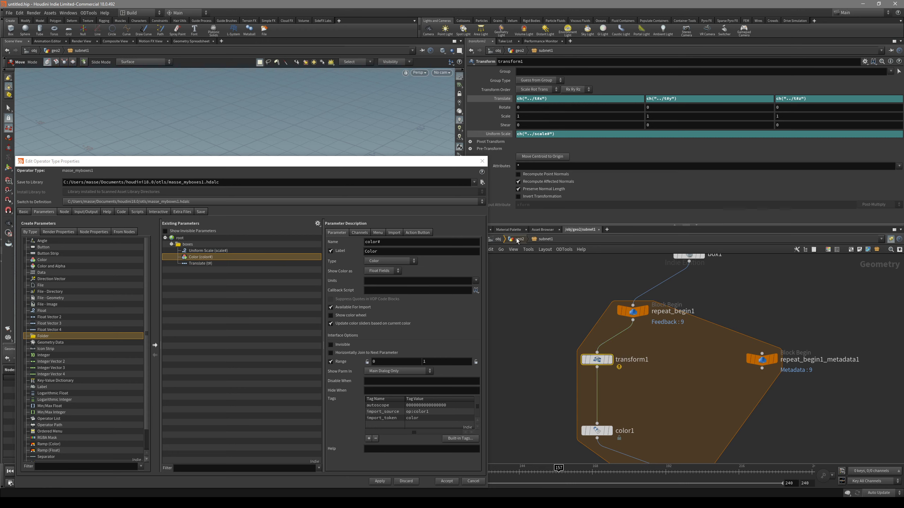
key("u")
double_click(593, 340)
left_click(539, 98, "ctrl+shift")
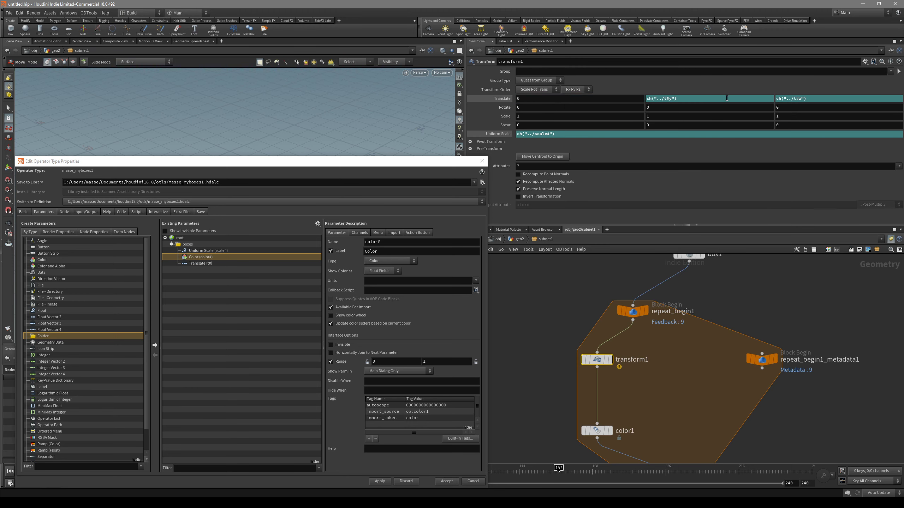
left_click(708, 99, "ctrl+shift")
left_click(805, 102, "ctrl+shift")
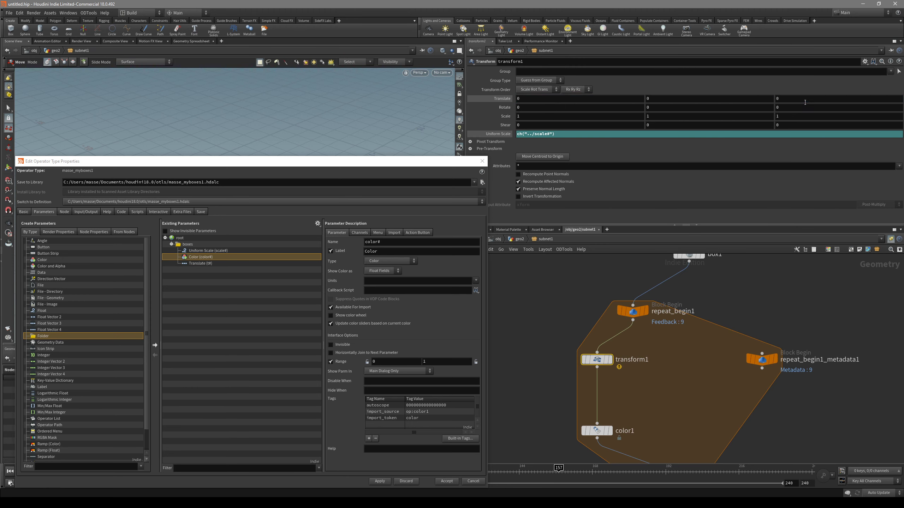
left_click(535, 138, "ctrl+shift")
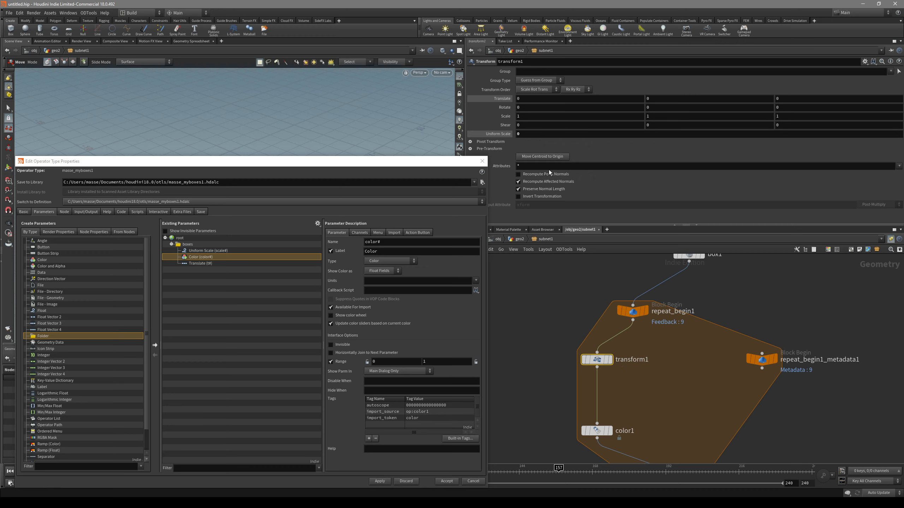
Remove the expressions from color1's Color r, g and b channels, leaving 0, 0, 0
key("Down")
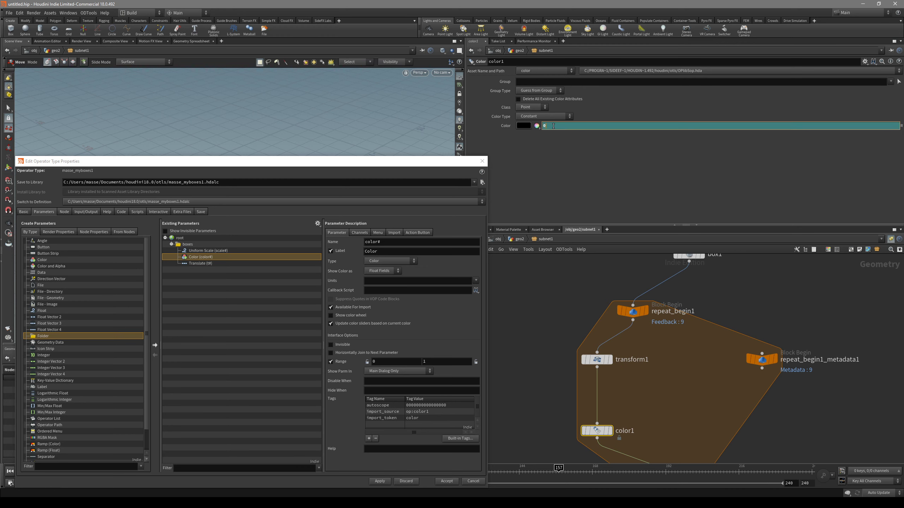
left_click(567, 127, "ctrl+shift")
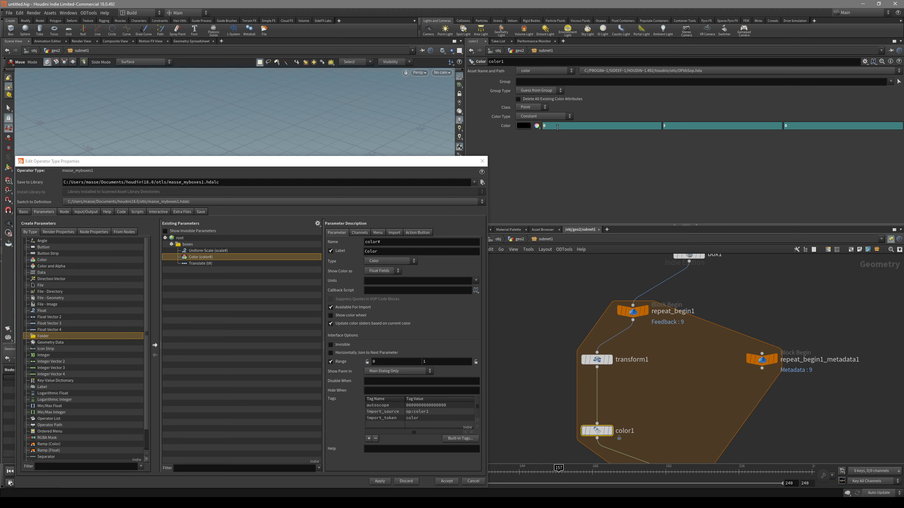
left_click(693, 127, "ctrl+shift")
left_click(796, 126, "ctrl+shift")
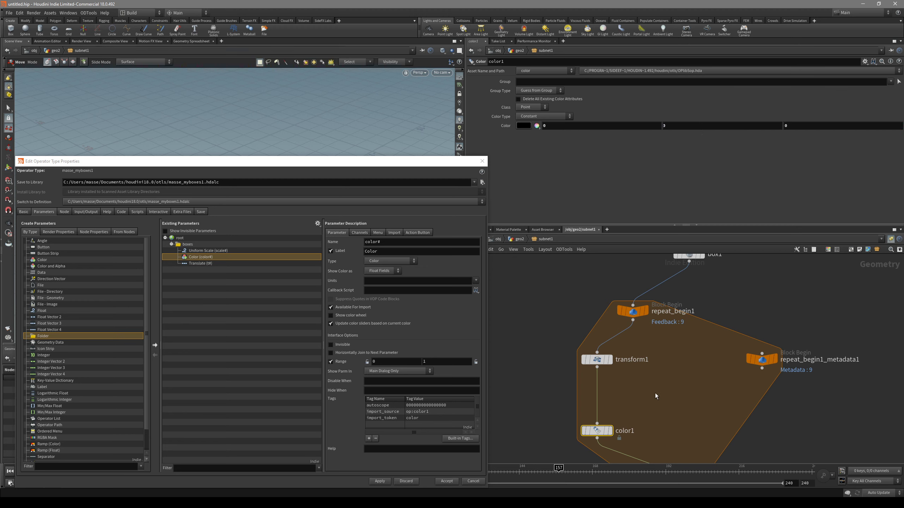
scroll(648, 392, "down", 2)
Review the Uniform Scale, Translate and Color parameter settings, then select repeat_end1
key("Up")
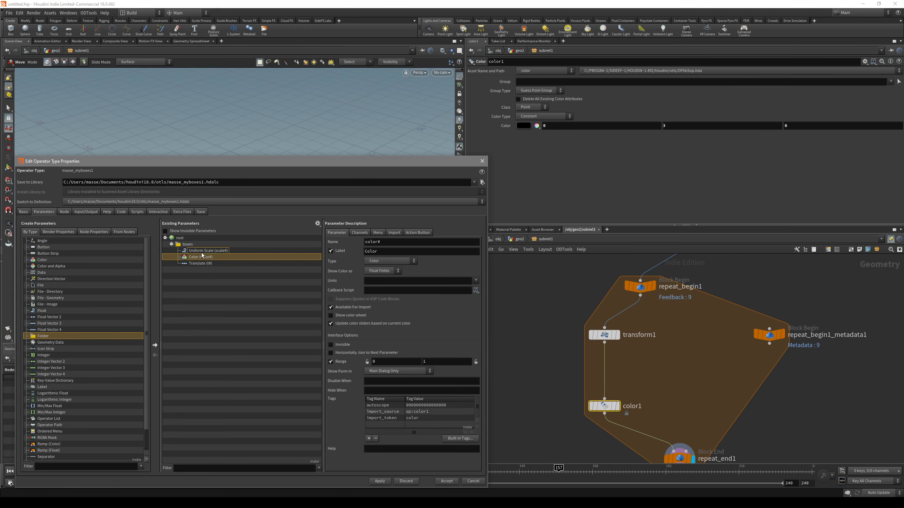
left_click(201, 263)
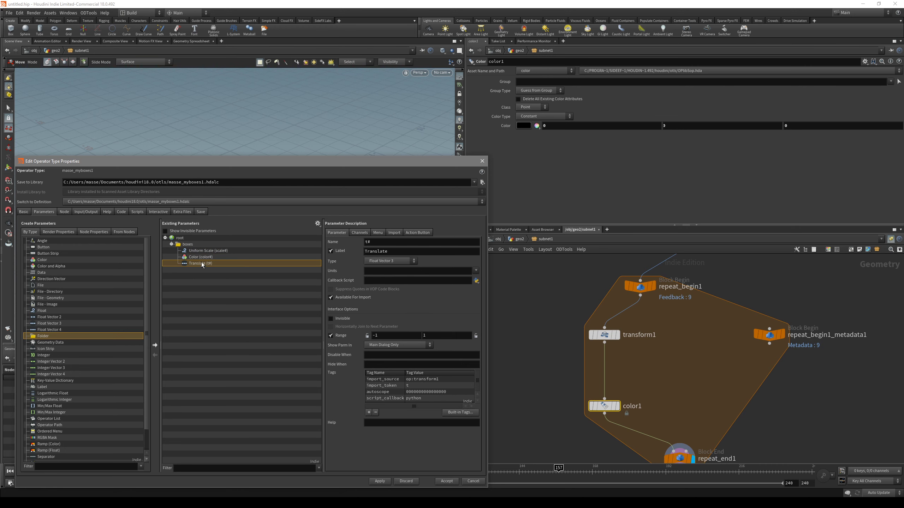
left_click(47, 310)
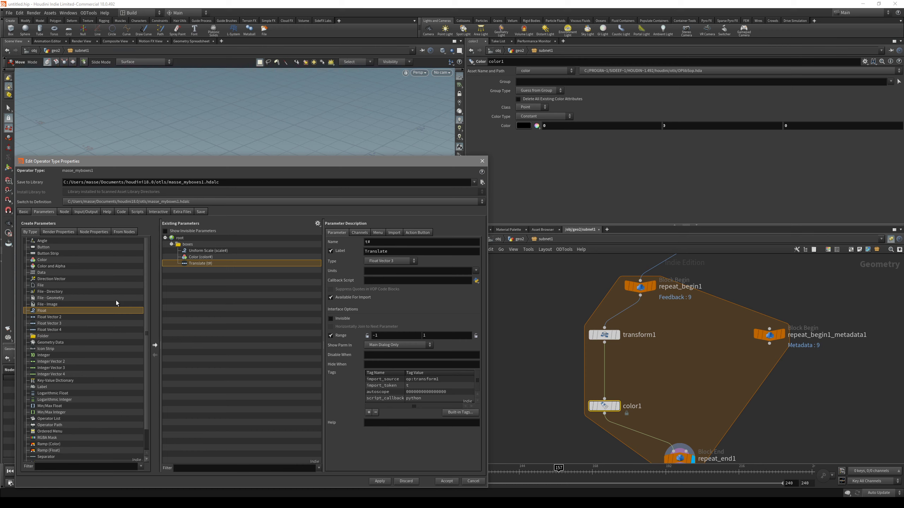
left_click(210, 256)
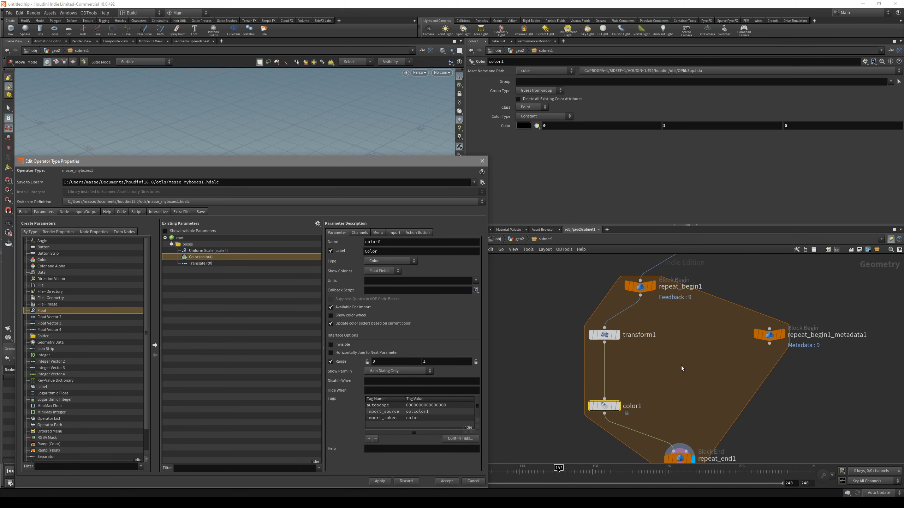
left_click(607, 334)
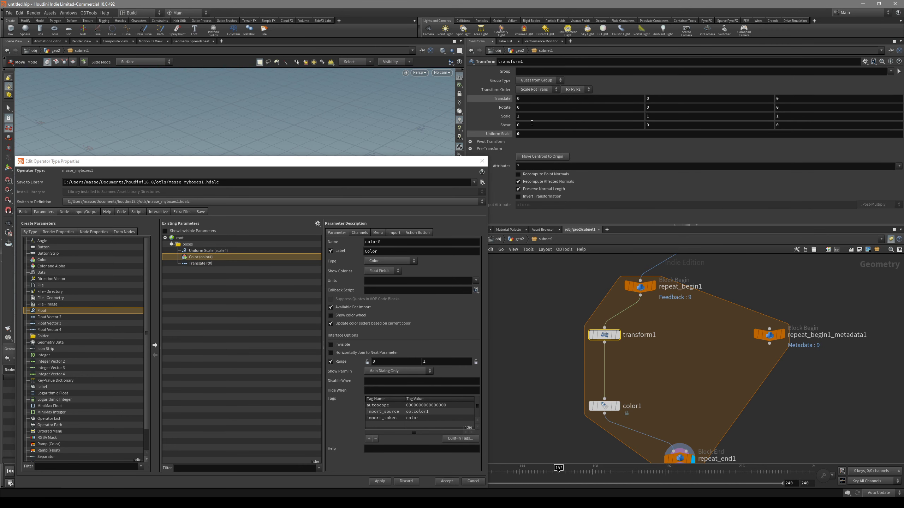
left_click(195, 265)
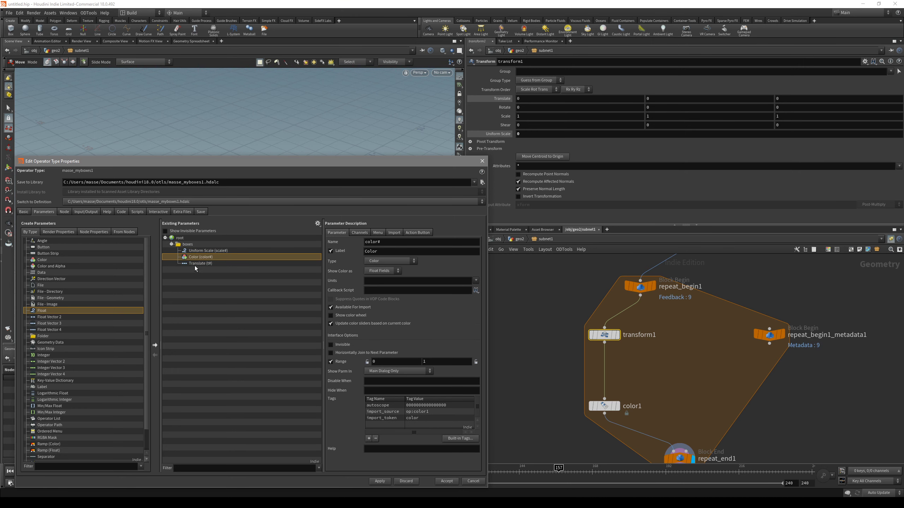
left_click(195, 265)
left_click(198, 259)
left_click(604, 406)
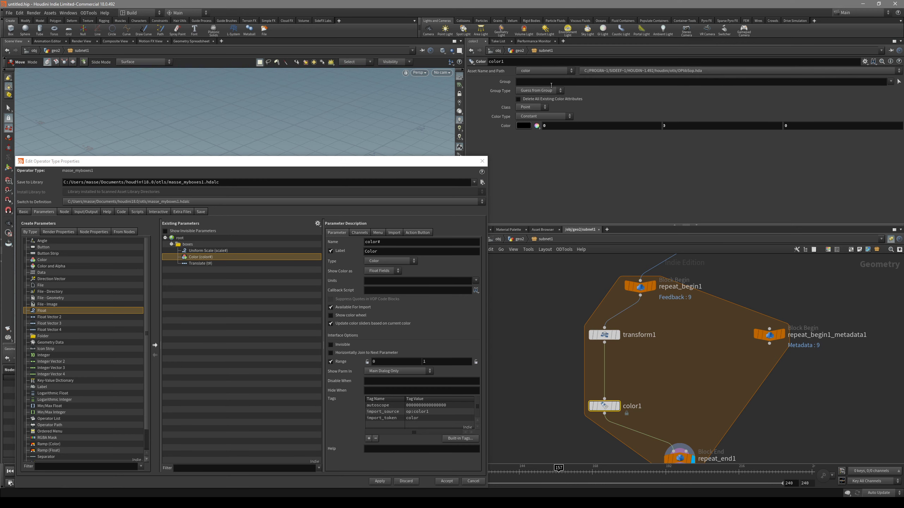
key("Down")
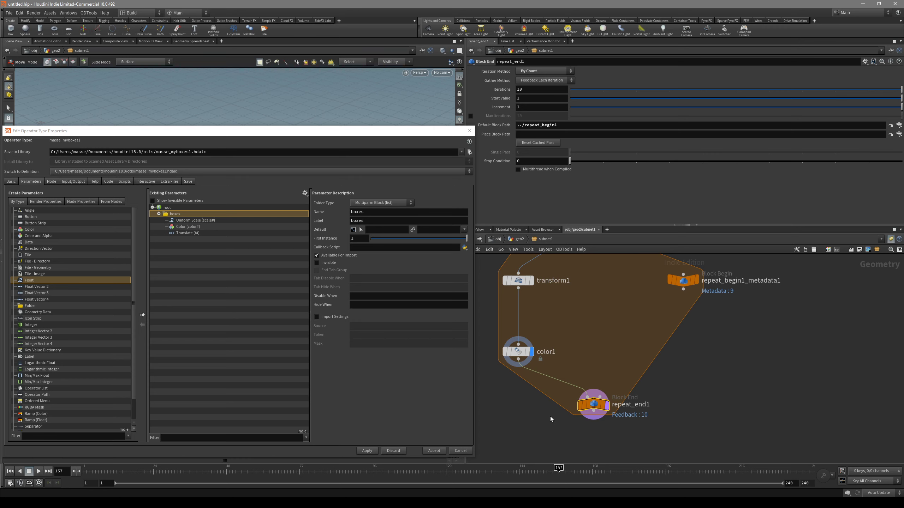
left_click(550, 417)
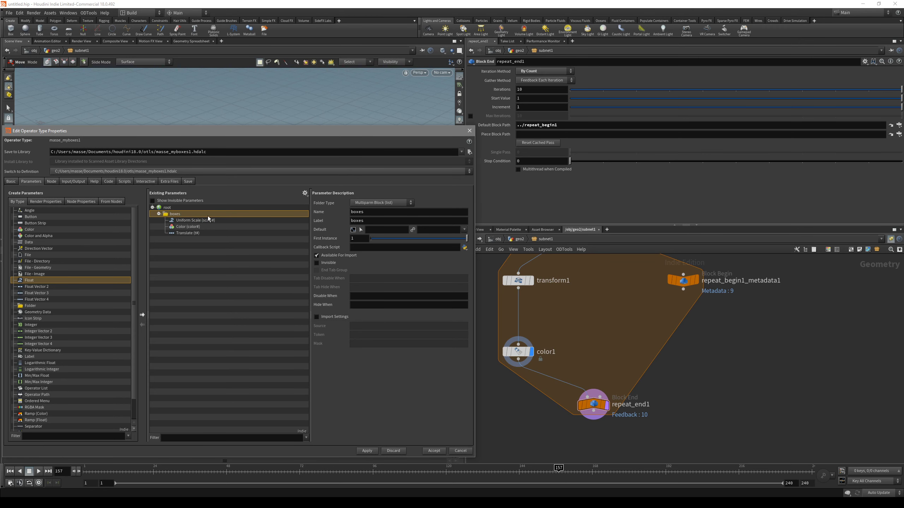
left_click_drag(612, 432, 566, 381)
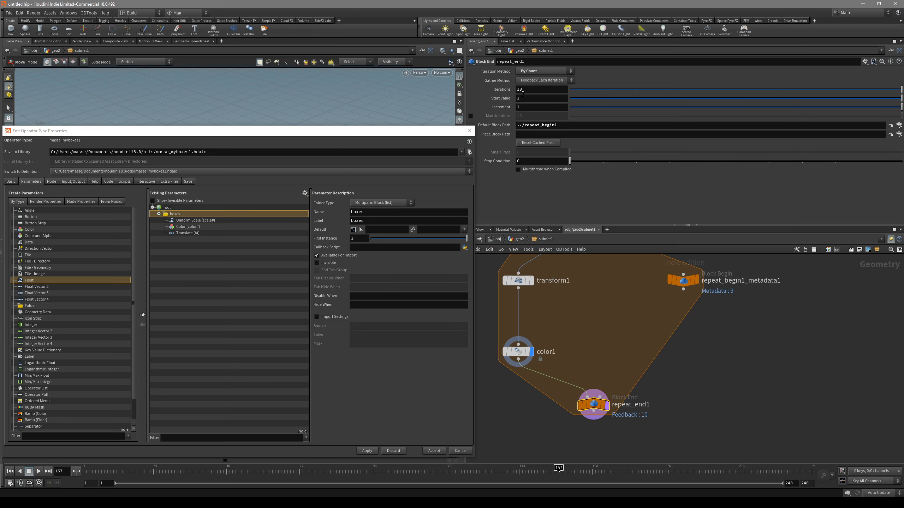
left_click(536, 70)
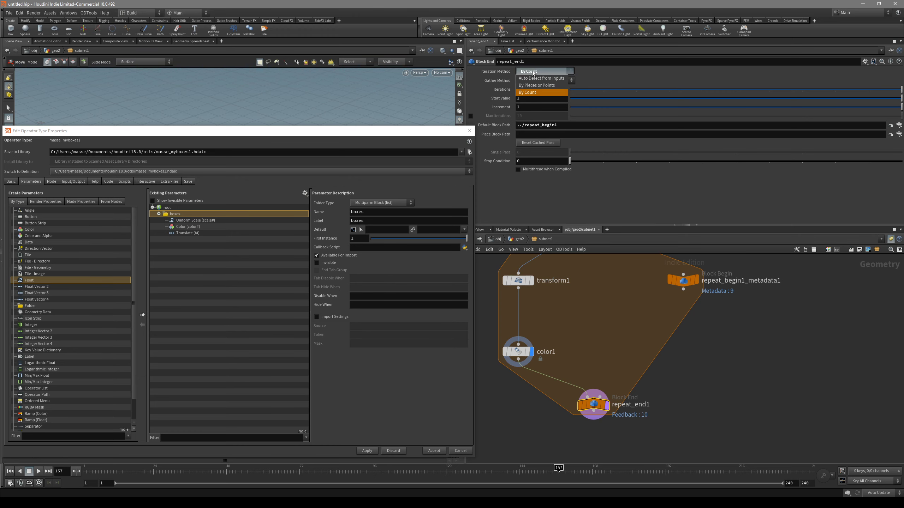
left_click(537, 73)
left_click(537, 93)
left_click(536, 85)
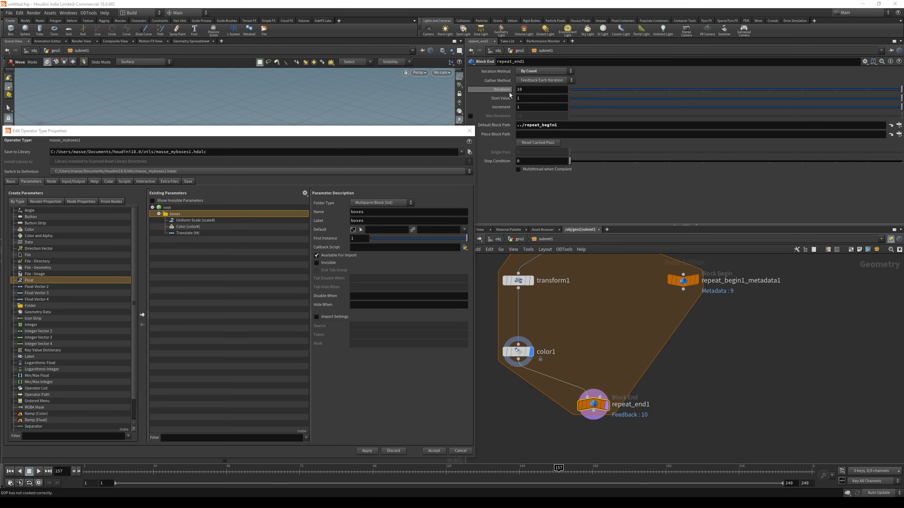
left_click_drag(837, 90, 847, 92)
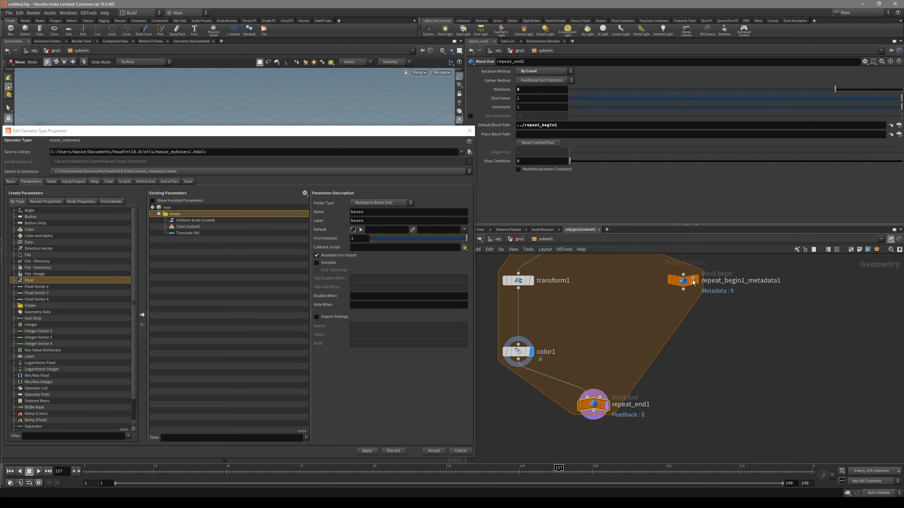
middle_click_drag(669, 265, 654, 285)
left_click(666, 300)
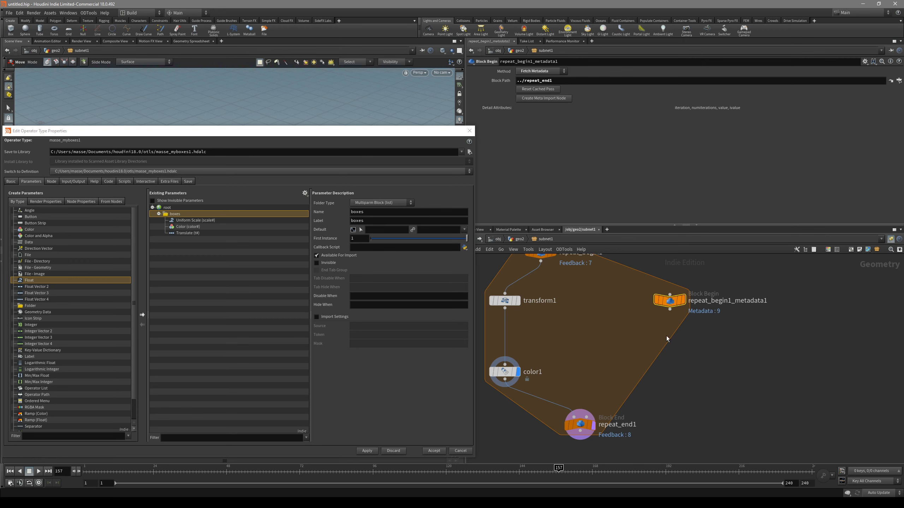
left_click(581, 424)
mouse_move(836, 89)
left_mouse_down()
mouse_move(681, 97)
mouse_move(785, 87)
mouse_move(553, 82)
left_mouse_up()
mouse_move(530, 89)
middle_mouse_down()
mouse_move(607, 93)
mouse_move(553, 93)
middle_mouse_up()
type("10")
key("Return")
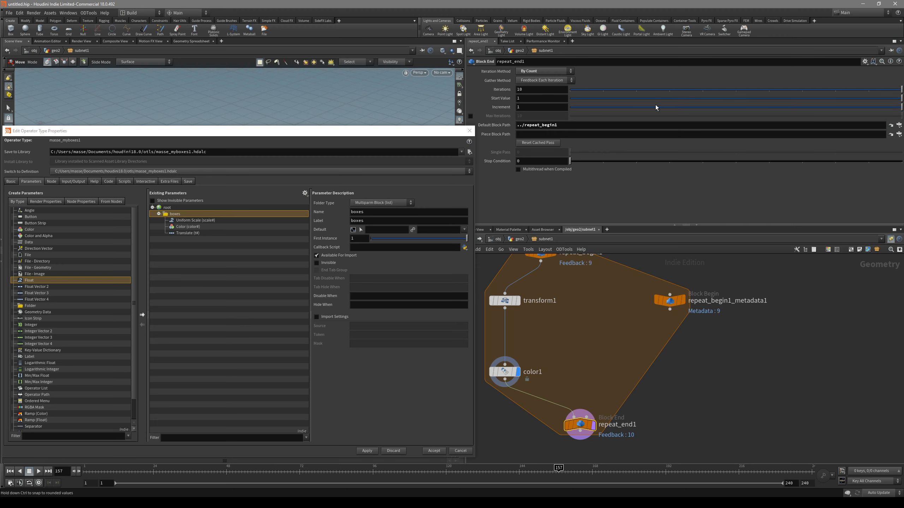
left_click(670, 301)
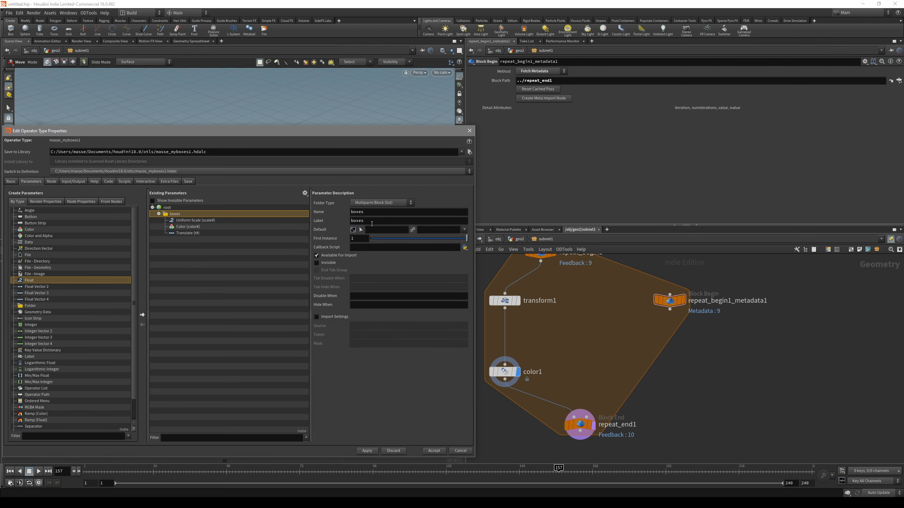
left_click(579, 424)
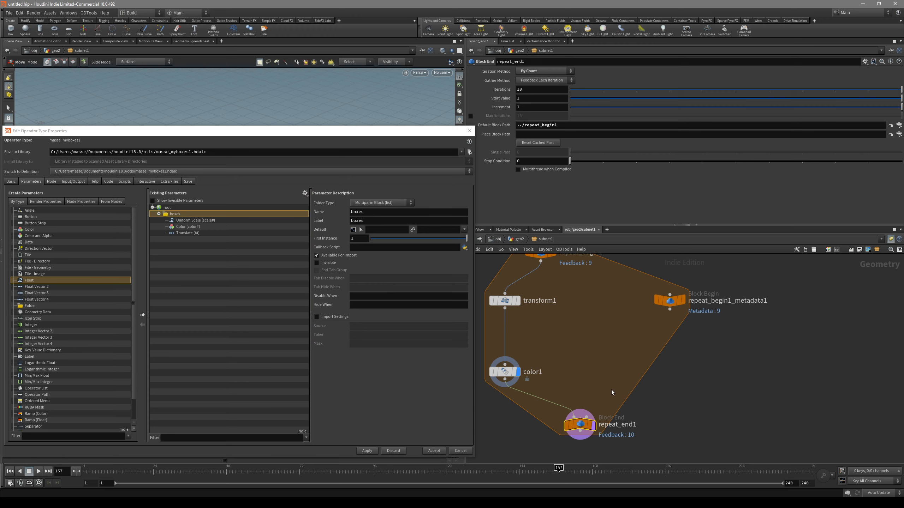
double_click(546, 89)
Set repeat_end1's Iterations to the expression ch("../boxes") and check its evaluated value
type("1")
key("Return")
type("ch")
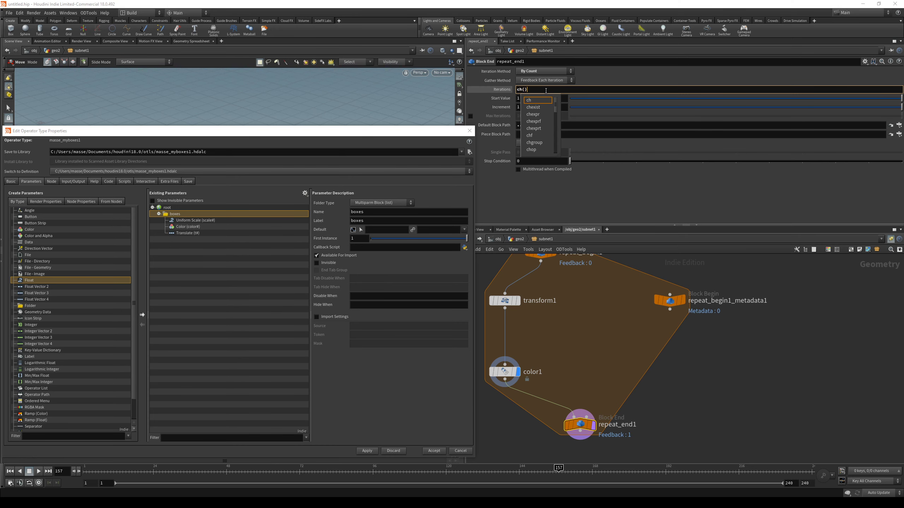
type("()")
type("'")
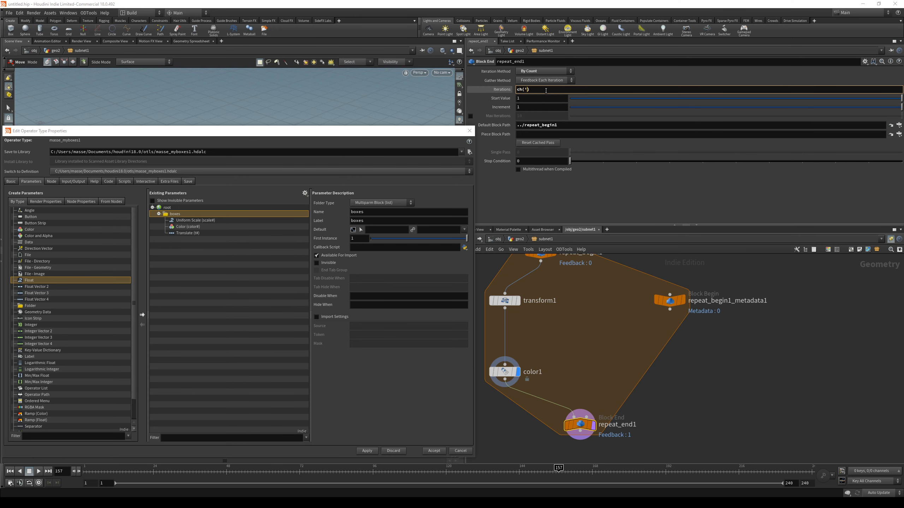
type("'")
type("./")
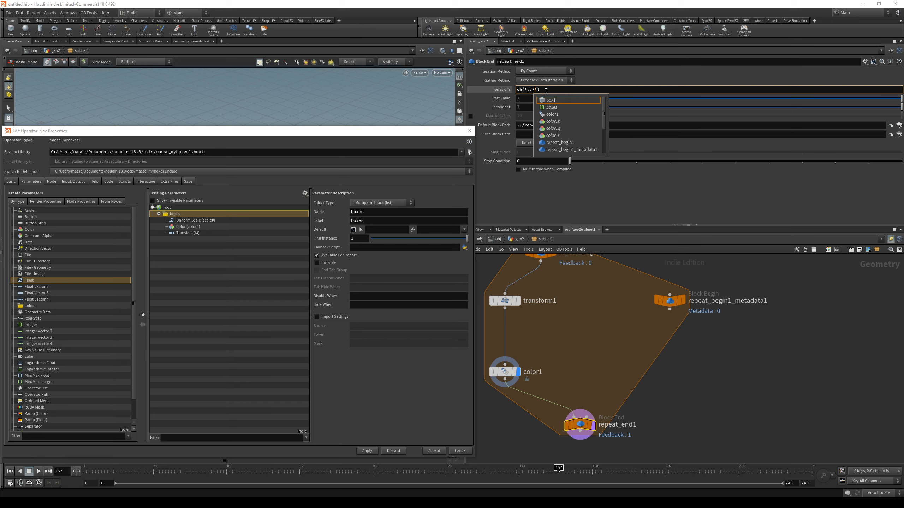
type("bo")
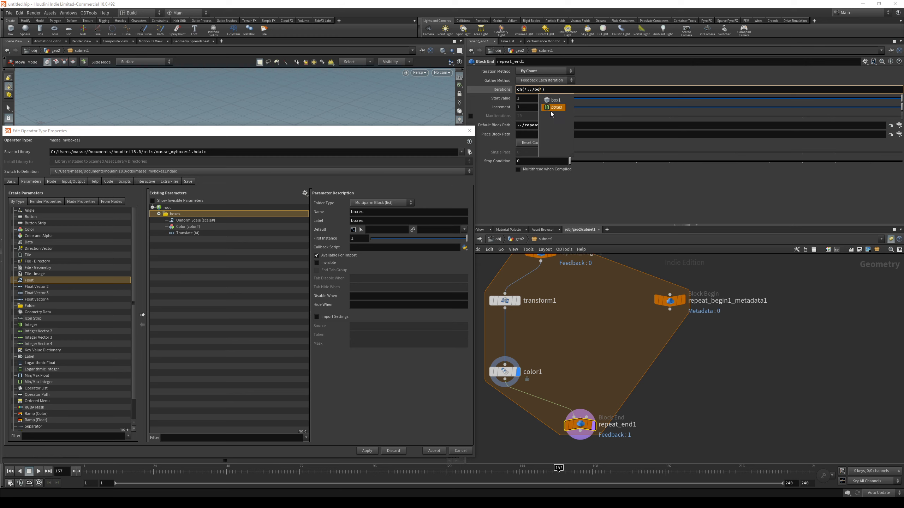
key("Return")
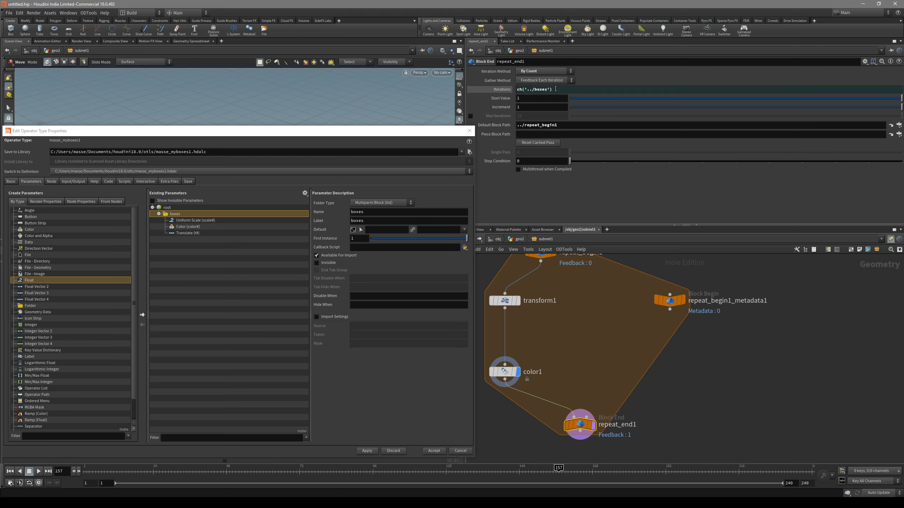
right_click(555, 89)
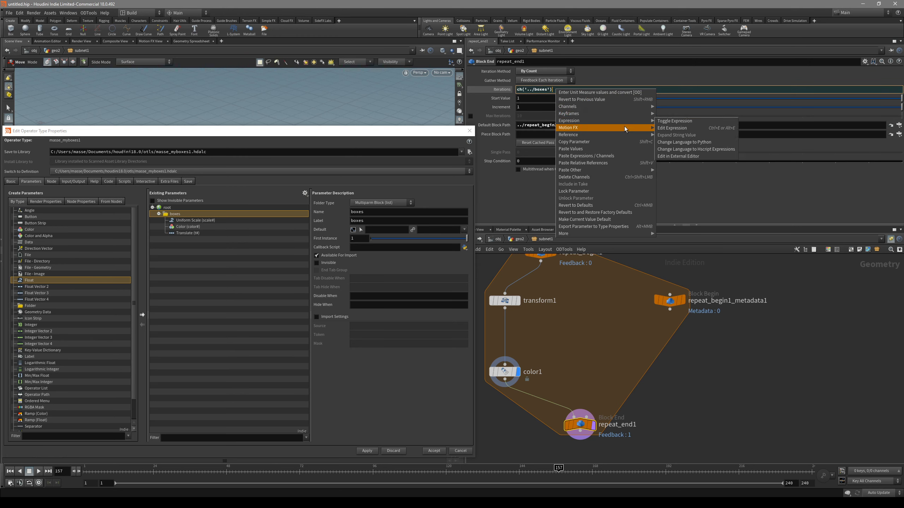
left_click(680, 122)
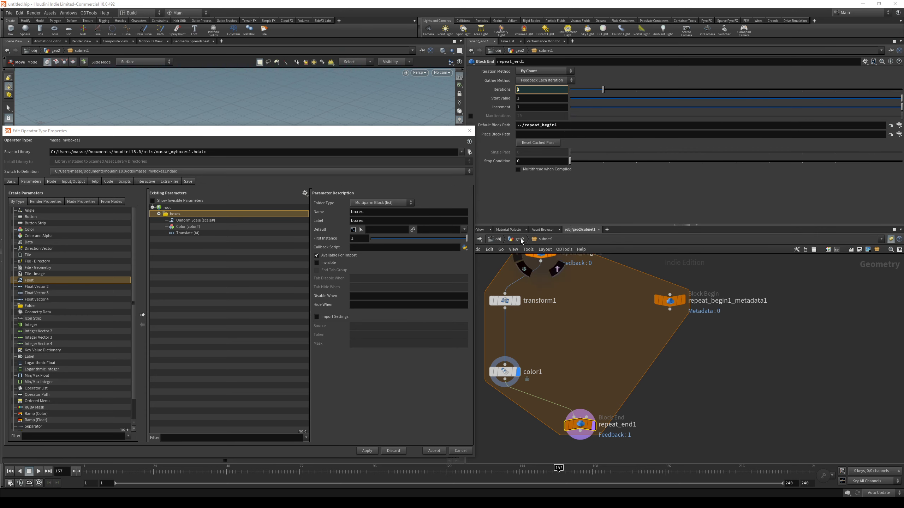
Add boxes entries on the asset, display repeat_end1's output, and trim the list to three entries
left_click(520, 239)
left_click(646, 82)
left_click(647, 81)
left_click(646, 82)
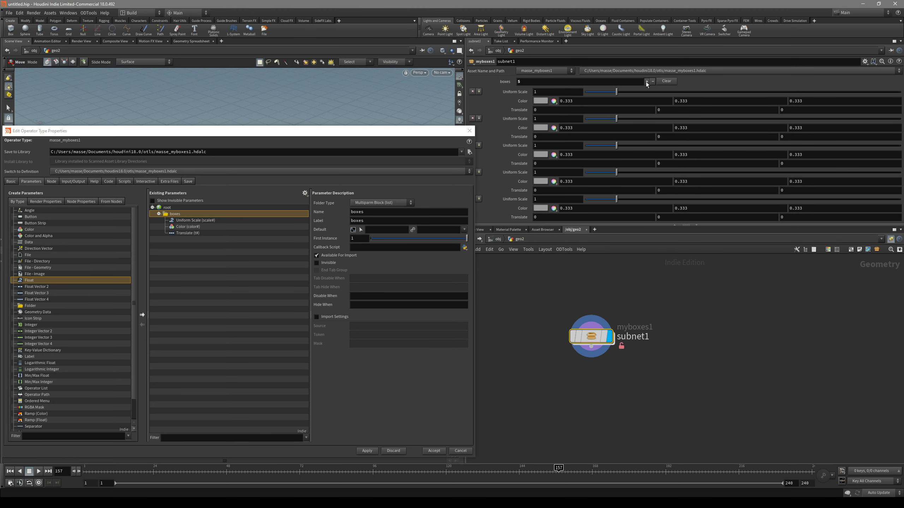
left_click(647, 82)
double_click(590, 337)
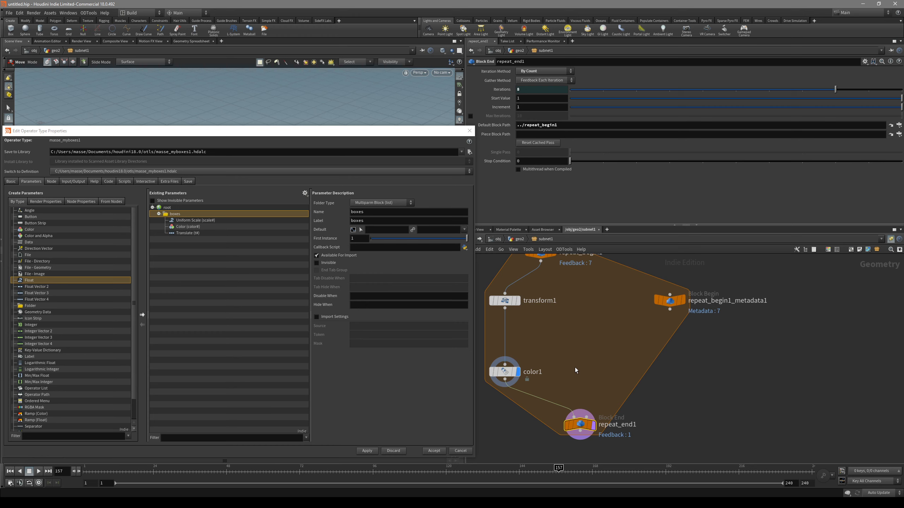
left_click_drag(615, 389, 551, 445)
left_click(589, 431)
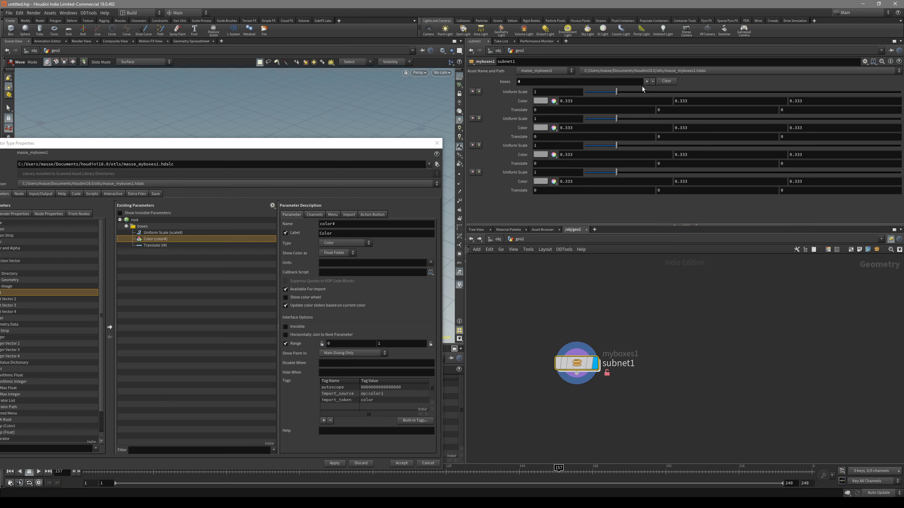
left_click(653, 81)
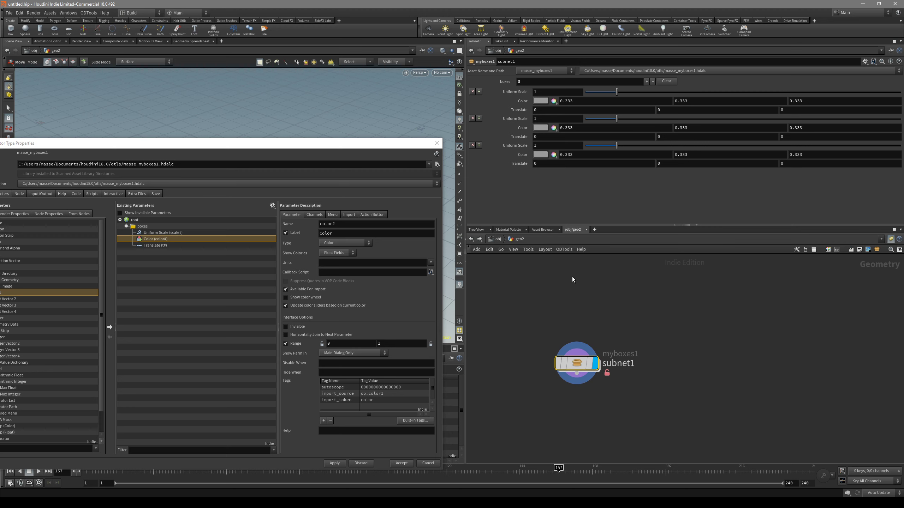
Enter subnet1 and display transform1's output in the viewport
double_click(585, 367)
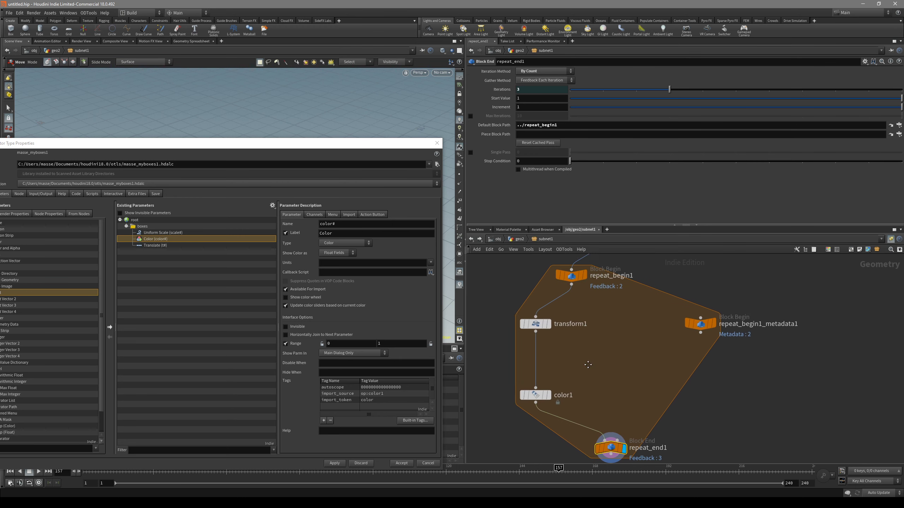
left_click(523, 301)
scroll(612, 333, "down", 2)
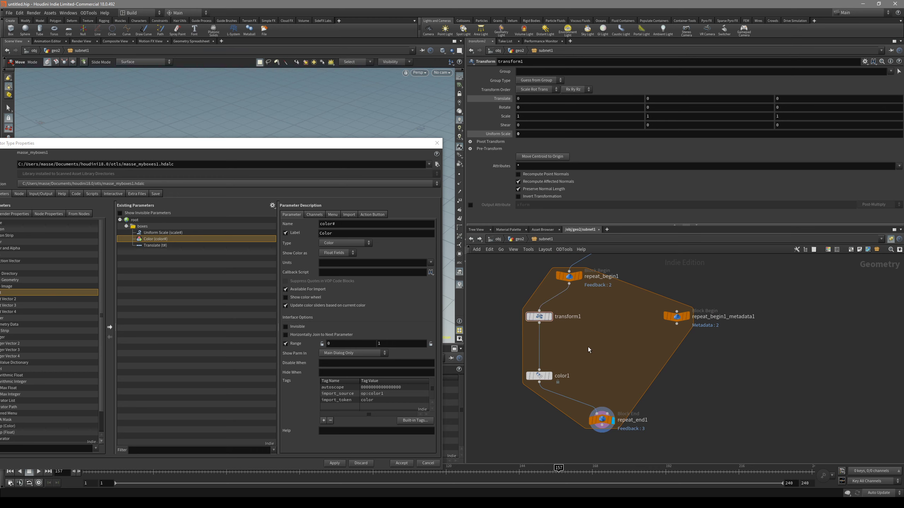
left_click(550, 317)
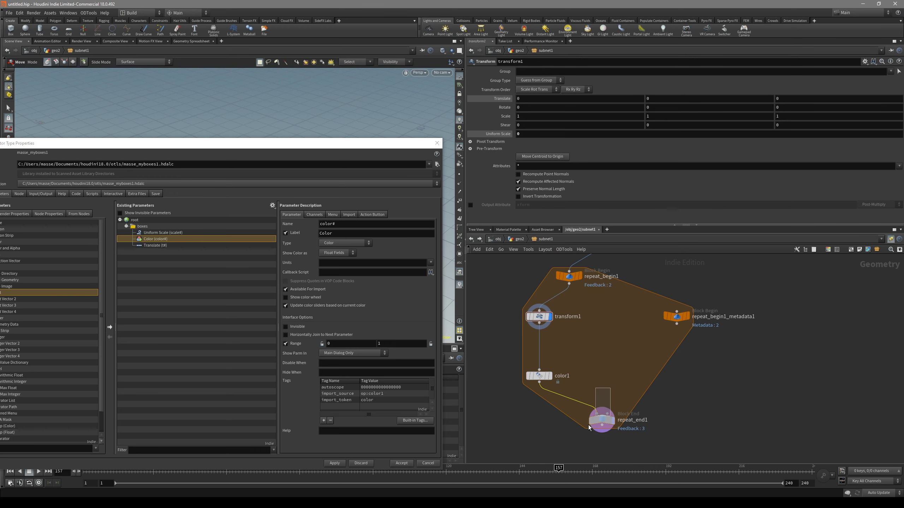
Inspect repeat_end1 and the loop metadata node, moving the Type Properties dialog aside
left_click(601, 419)
left_click(676, 316)
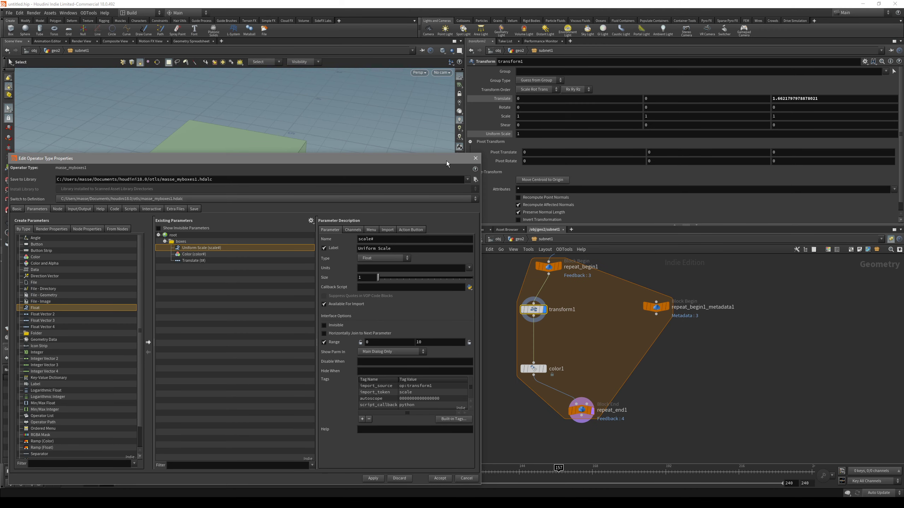
left_click_drag(446, 161, 403, 380)
left_click(657, 316)
left_click(530, 319)
left_click(573, 415)
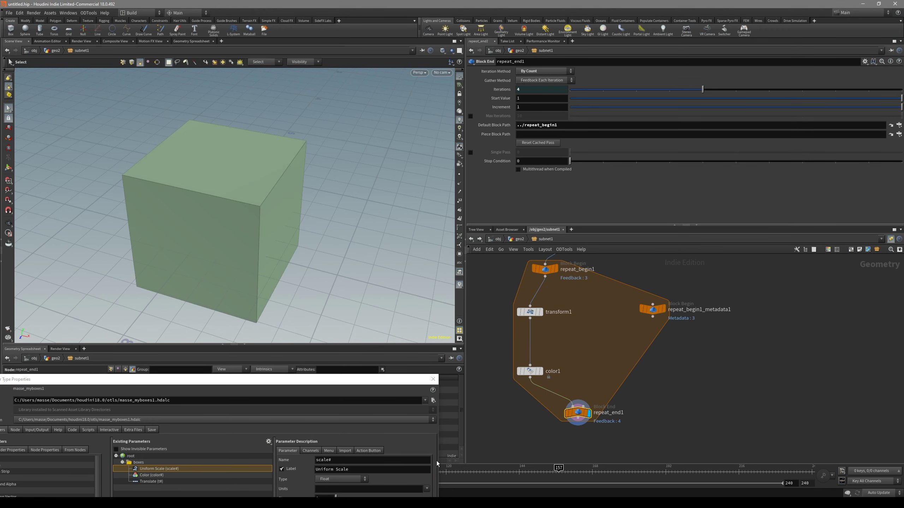
left_click(447, 485)
left_click_drag(253, 231, 290, 239)
left_click_drag(232, 297, 269, 303)
left_click(270, 305)
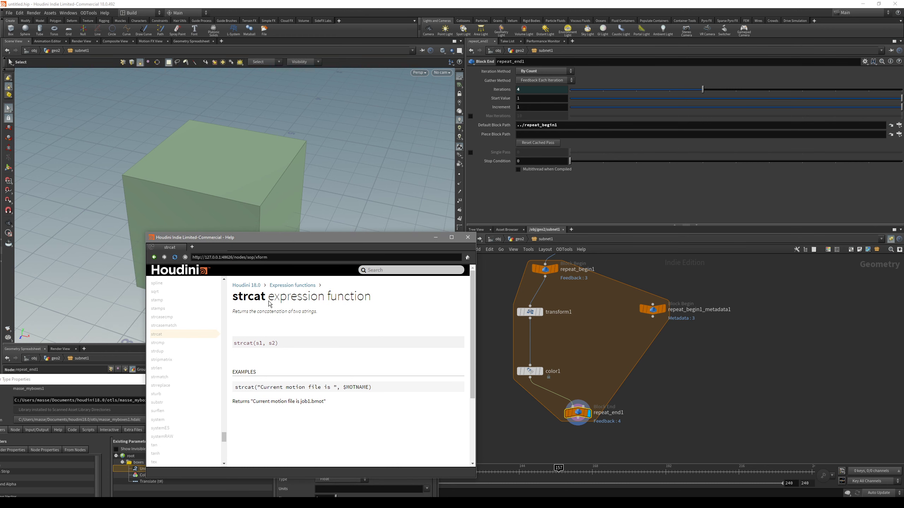
mouse_move(312, 399)
left_mouse_down()
mouse_move(261, 398)
mouse_move(303, 401)
left_mouse_up()
left_click(304, 401)
left_click_drag(292, 343, 230, 345)
left_click(530, 312)
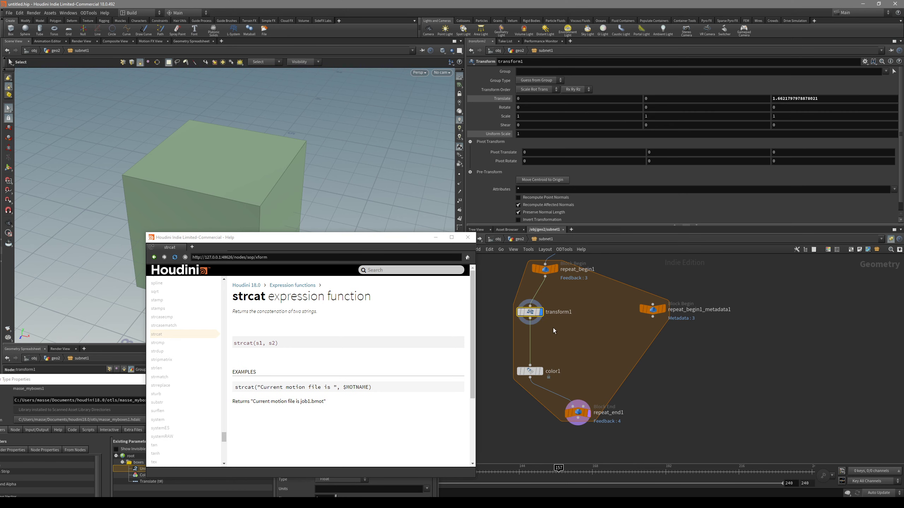
left_click(440, 242)
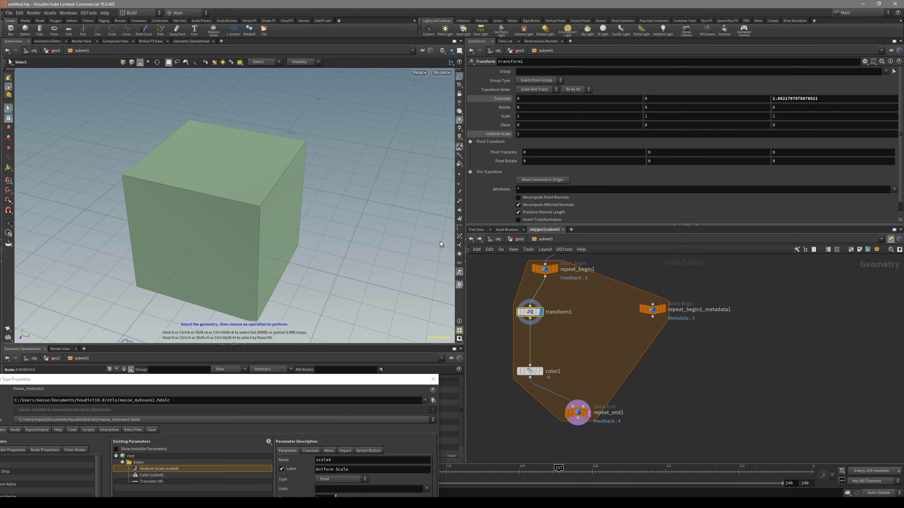
left_click_drag(266, 379, 265, 242)
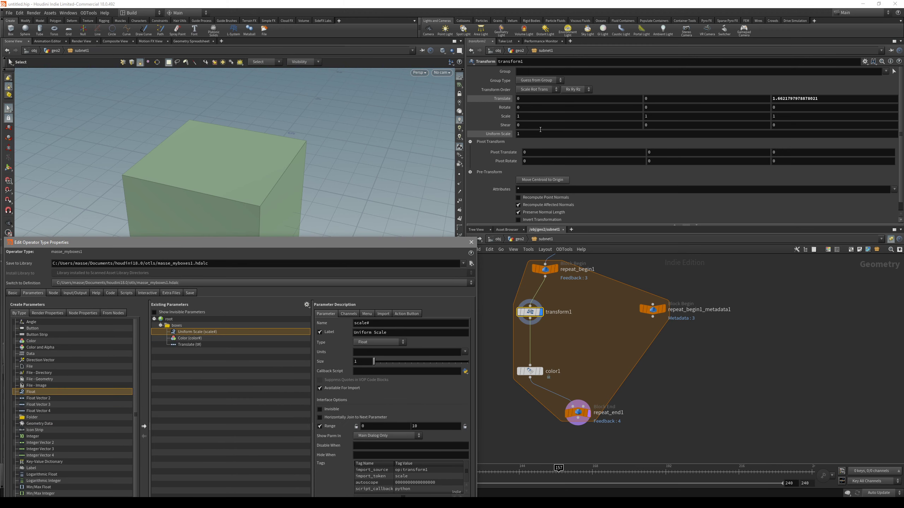
left_click(569, 320)
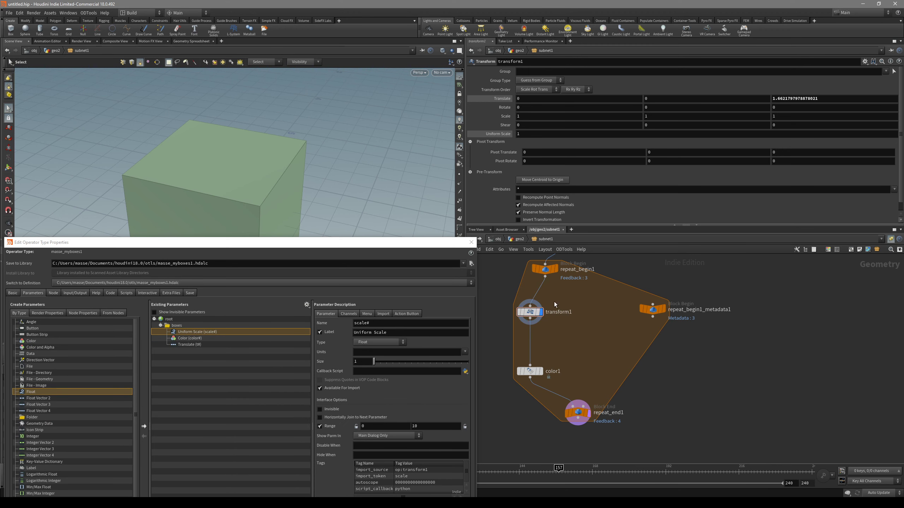
left_click(197, 332)
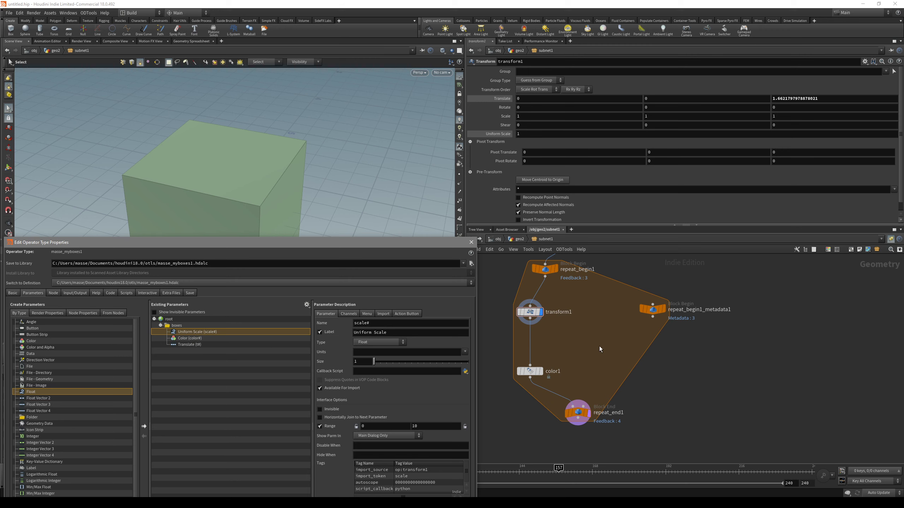
left_click(653, 309)
left_click_drag(656, 316, 663, 323)
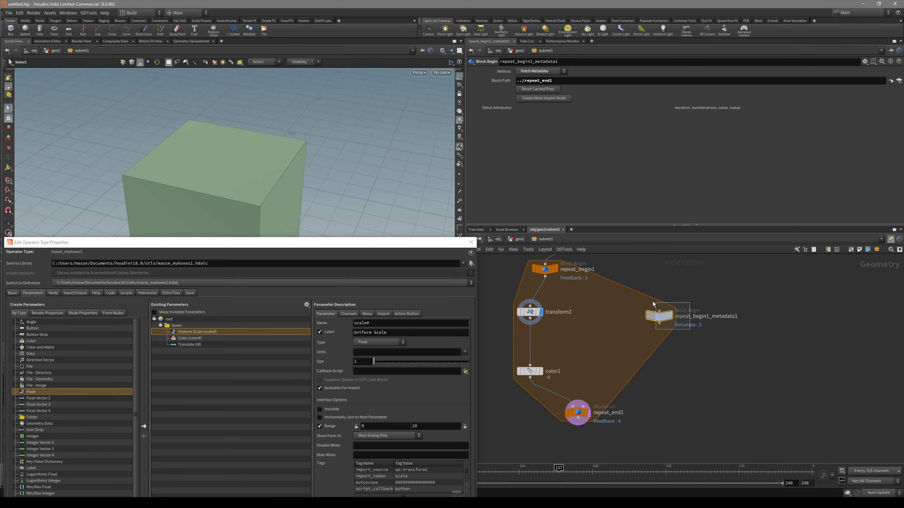
left_click(530, 312)
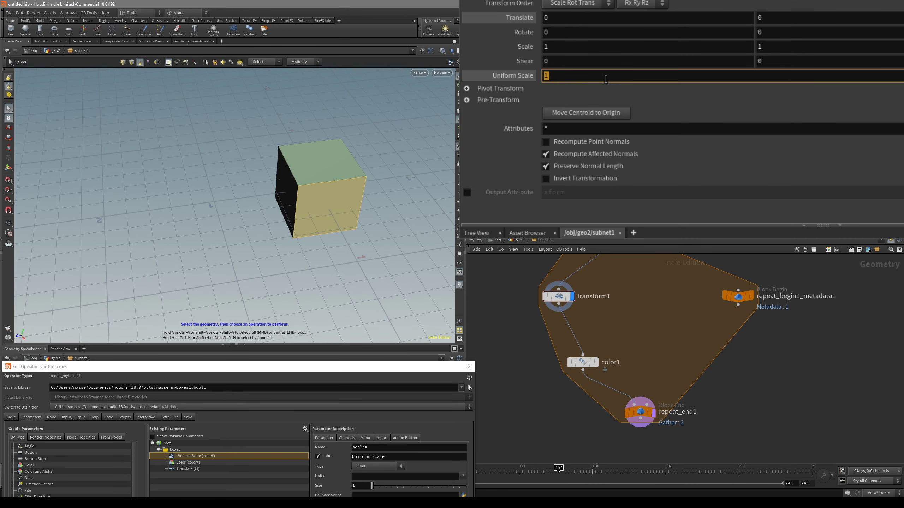
Set transform1's Uniform Scale to ch(strcat('../scale',detail('../repeat_begin1_metadata1/','iteration',0)+1))
type("ch(strcat(")
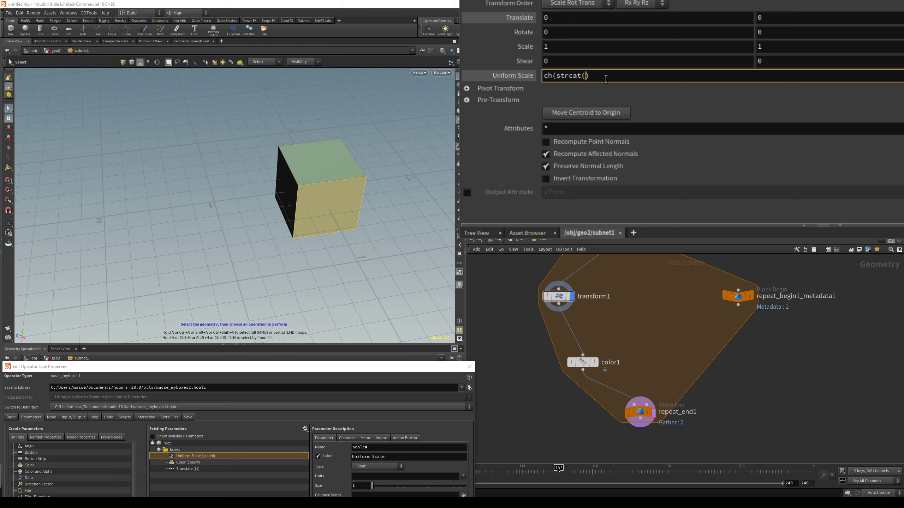
type("'")
type("../scale")
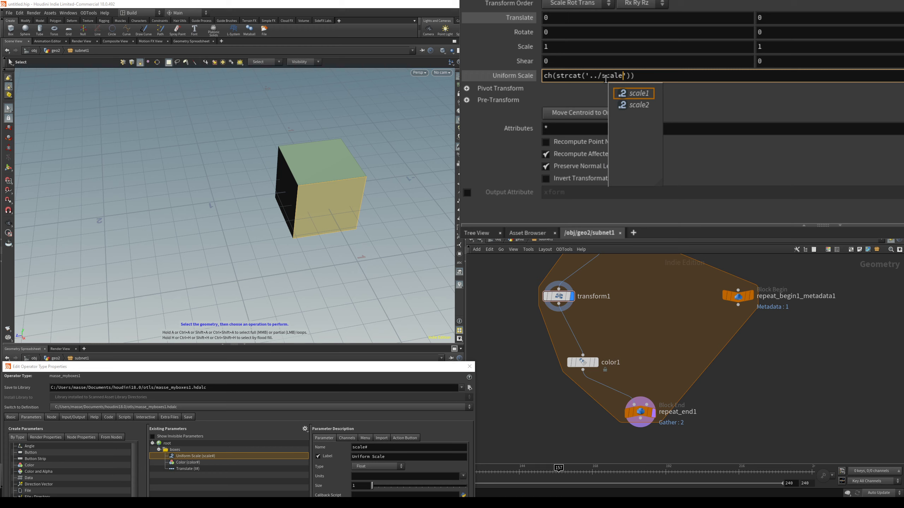
type("'")
type(",detail")
type("('")
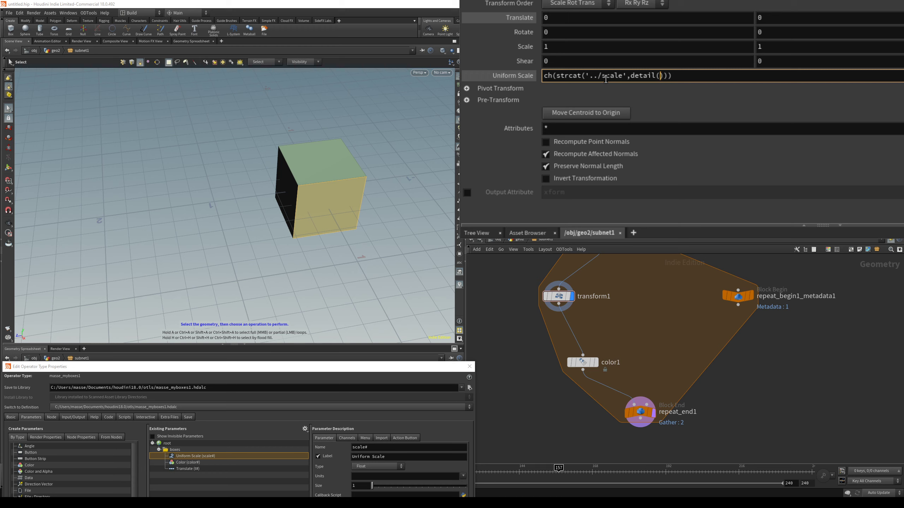
type("../")
type("repe")
key("Down")
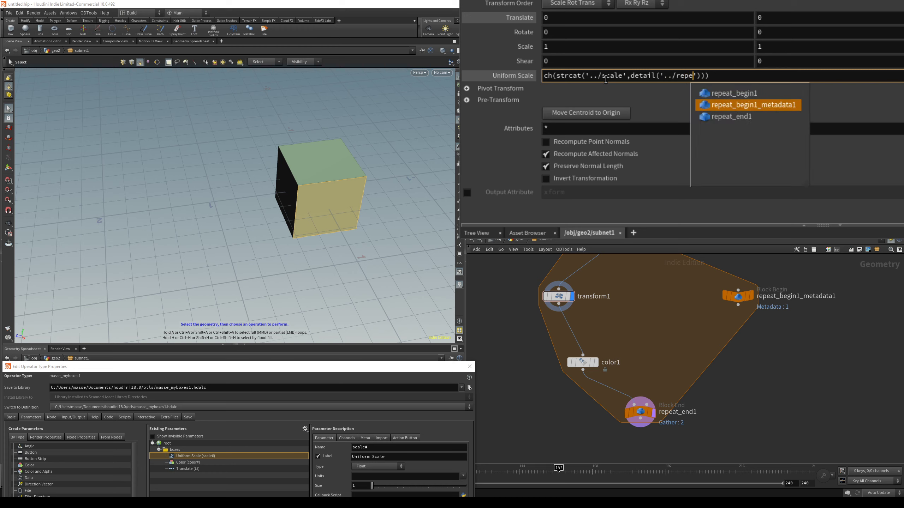
key("Return")
key("Escape")
type(",'iteration',")
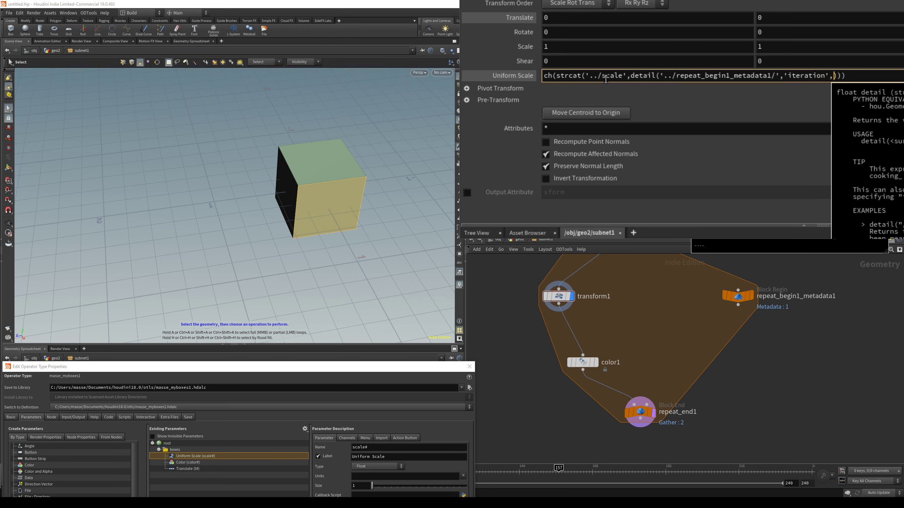
type("0")
key("Right")
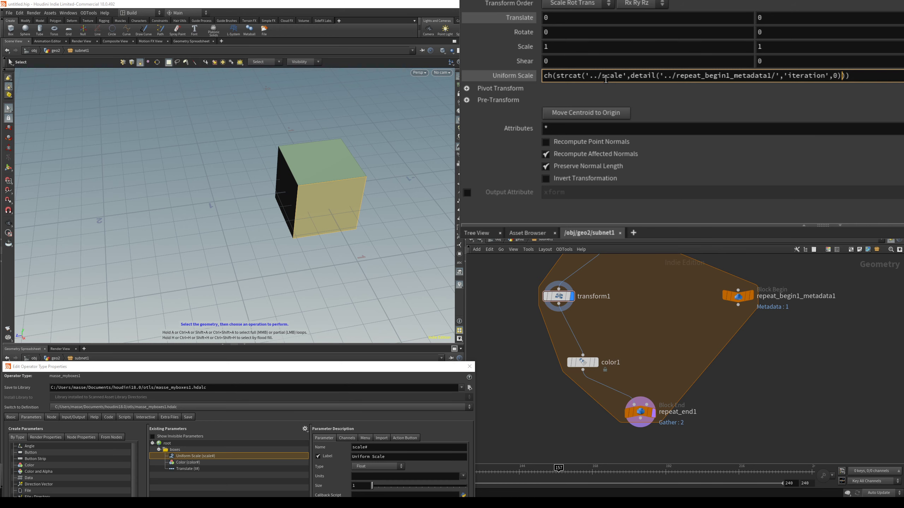
type("+1")
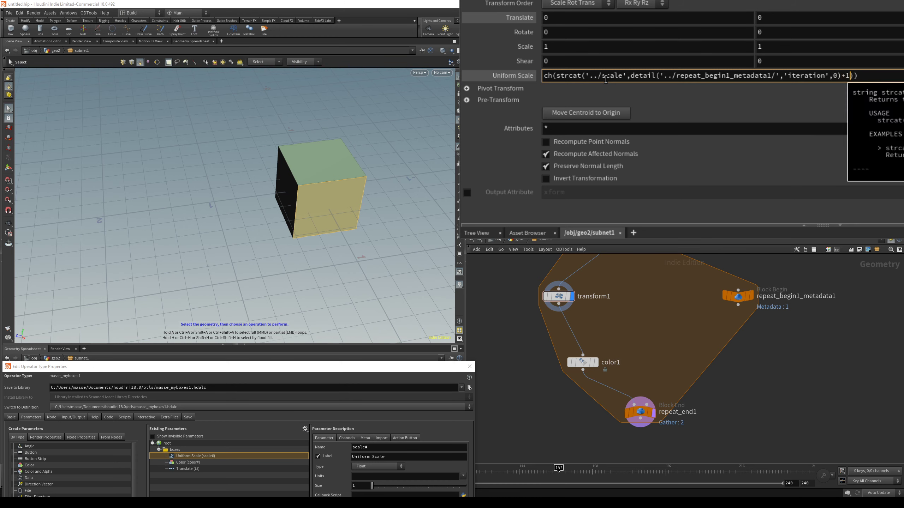
key("Return")
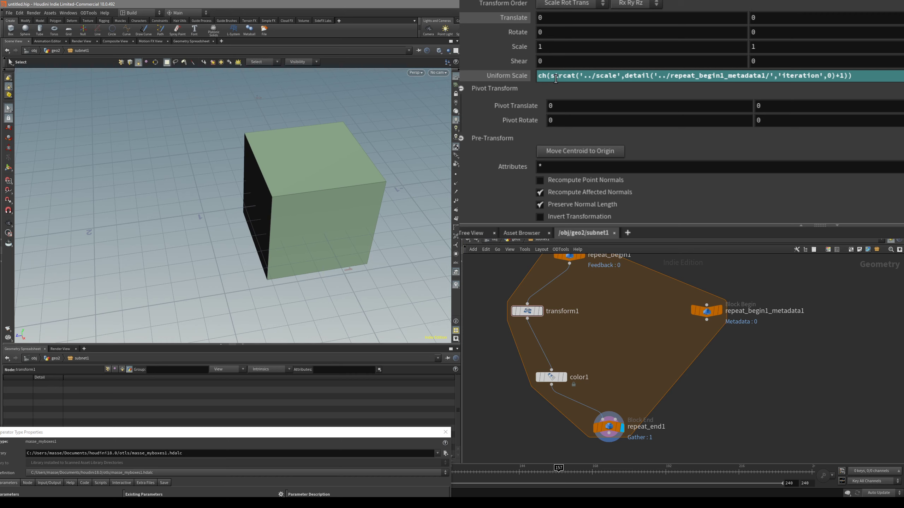
Go up to geo2 and add box entries to the asset's boxes multiparm, up to four
mouse_move(537, 76)
left_mouse_down()
mouse_move(568, 76)
mouse_move(538, 76)
left_mouse_up()
left_click(519, 240)
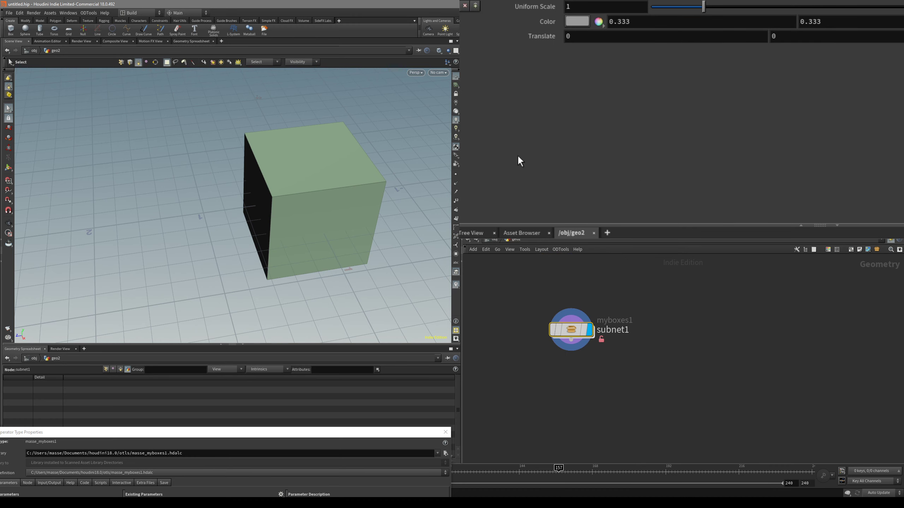
left_click_drag(296, 431, 318, 232)
left_click(175, 315)
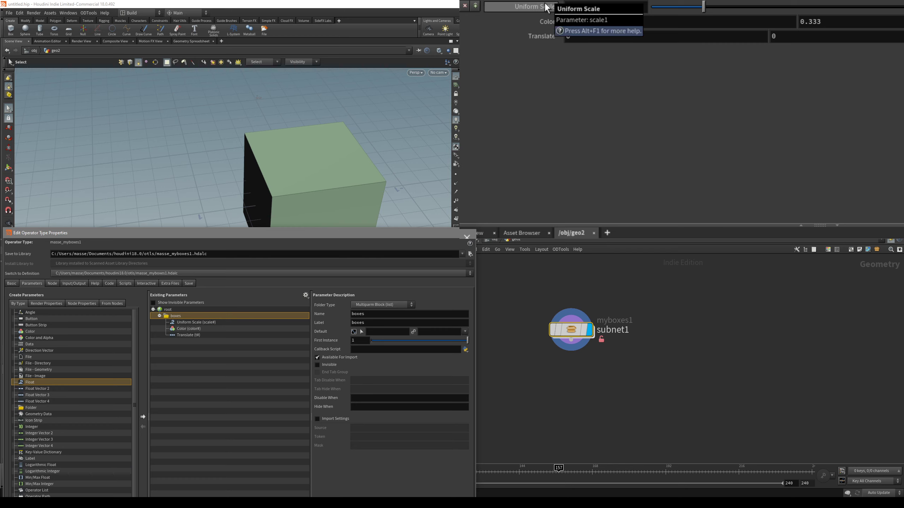
left_click(476, 5)
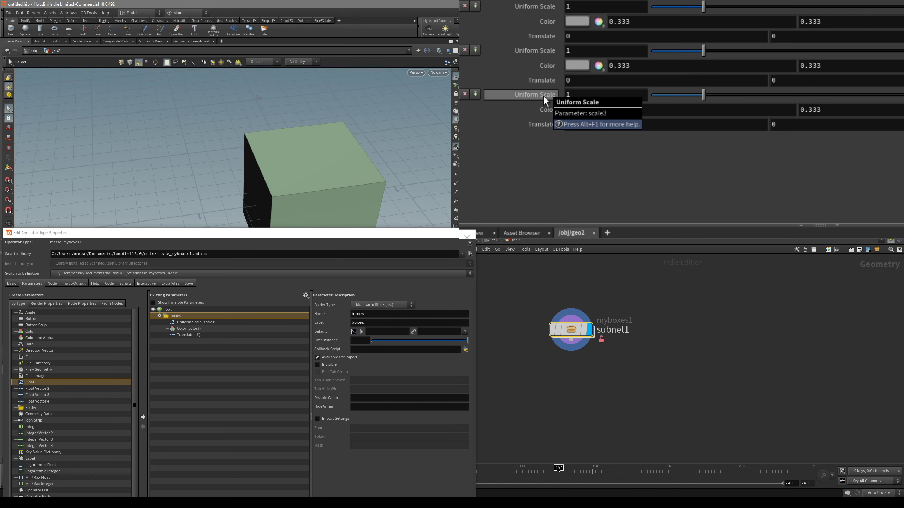
double_click(571, 328)
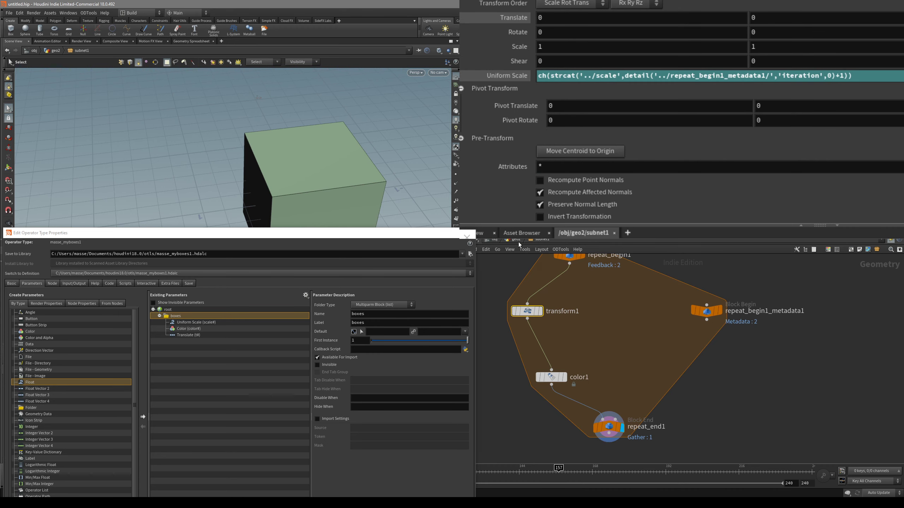
key("u")
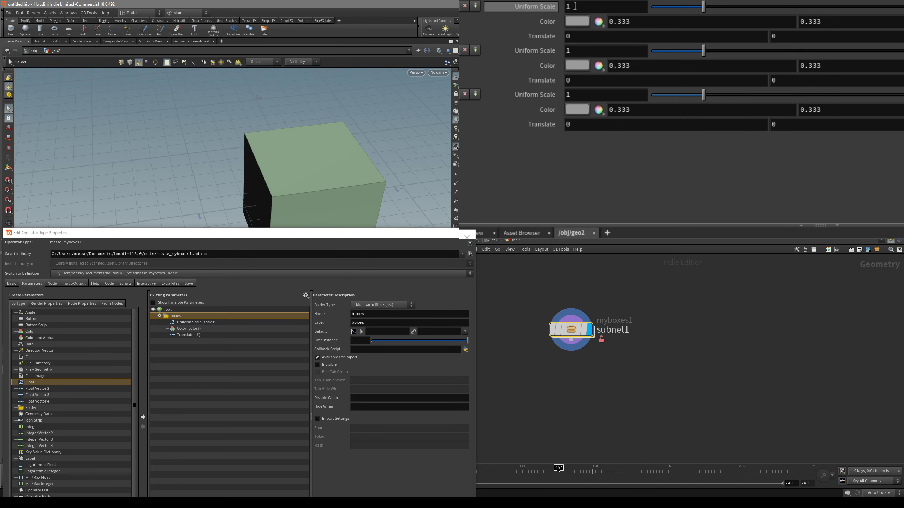
left_click(475, 6)
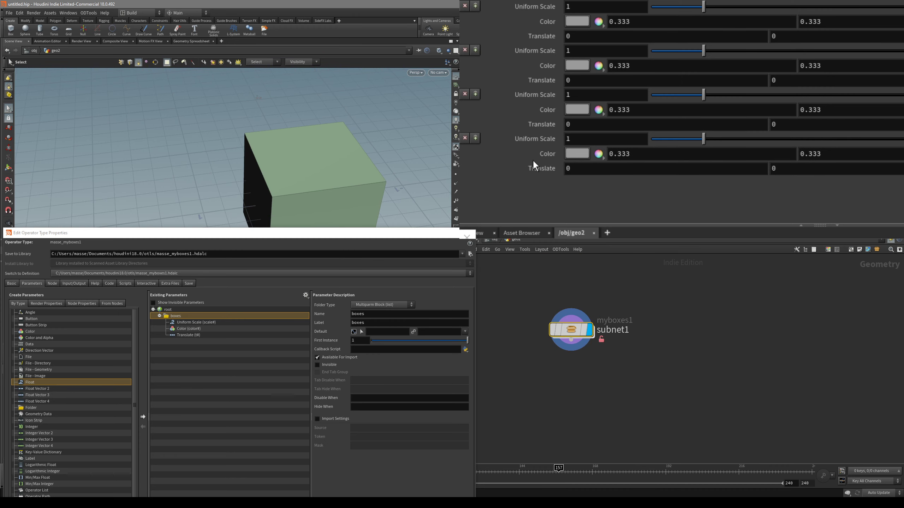
Inside subnet1, select transform1 and check the loop metadata values
double_click(571, 329)
left_click(543, 324)
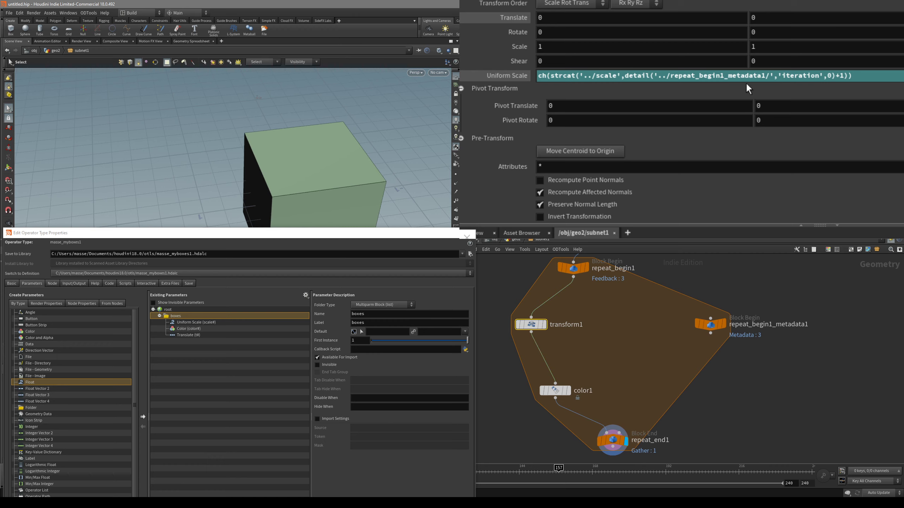
left_click_drag(696, 344, 696, 342)
left_click_drag(423, 234, 438, 443)
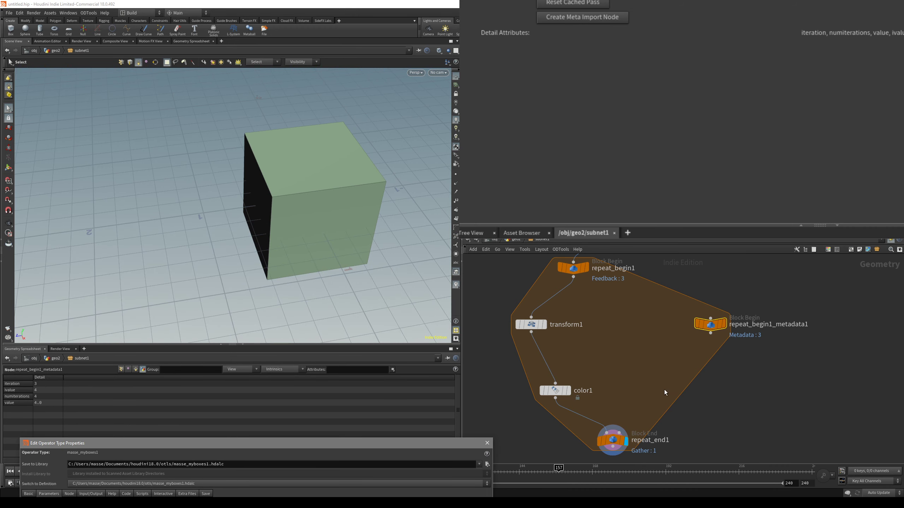
left_click(613, 441)
left_click(514, 239)
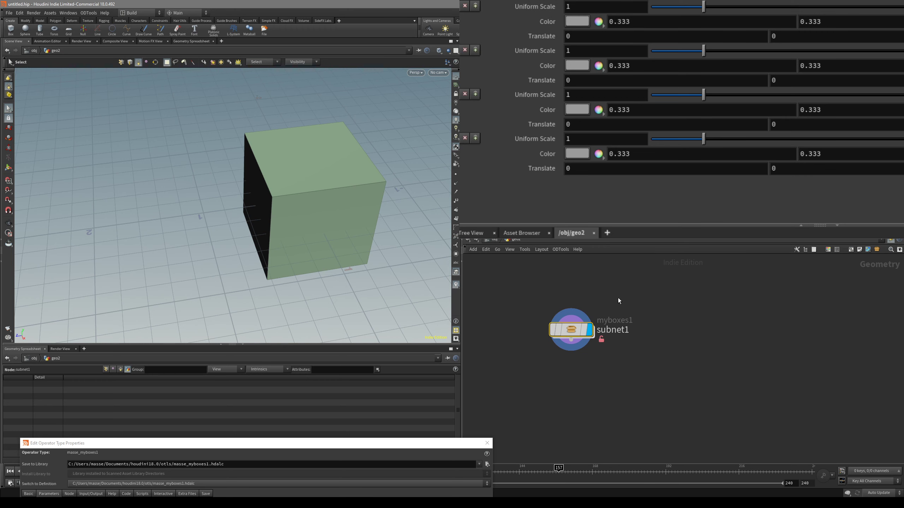
double_click(571, 329)
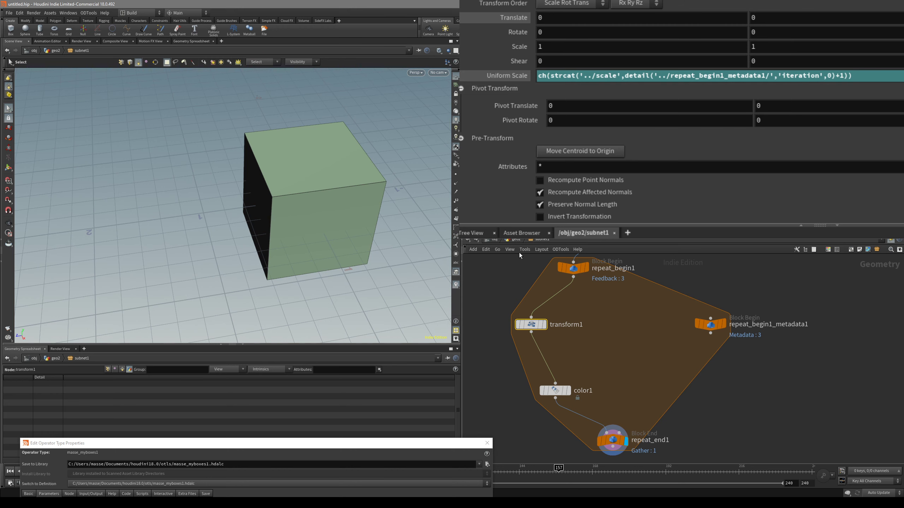
Remove the +1 from transform1's Uniform Scale expression as a test
key("u")
double_click(570, 330)
left_click(840, 76)
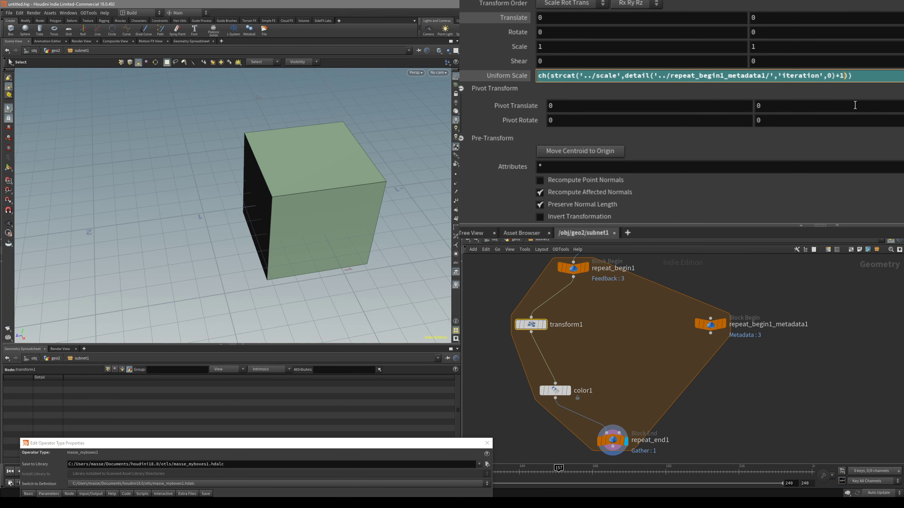
key("BackSpace")
key("BackSpace")
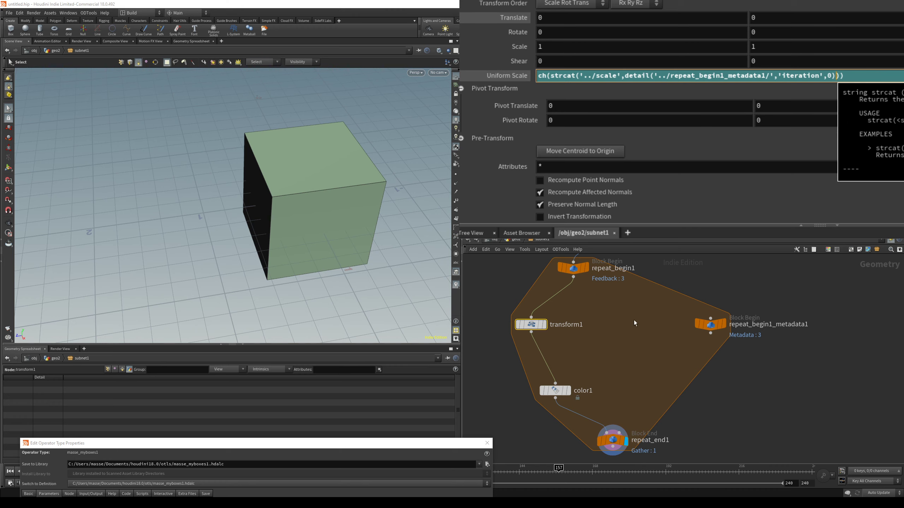
key("Return")
Inspect transform1's node info and repeat_begin1_metadata1's detail attributes
key("u")
scroll(477, 53, "down", 5)
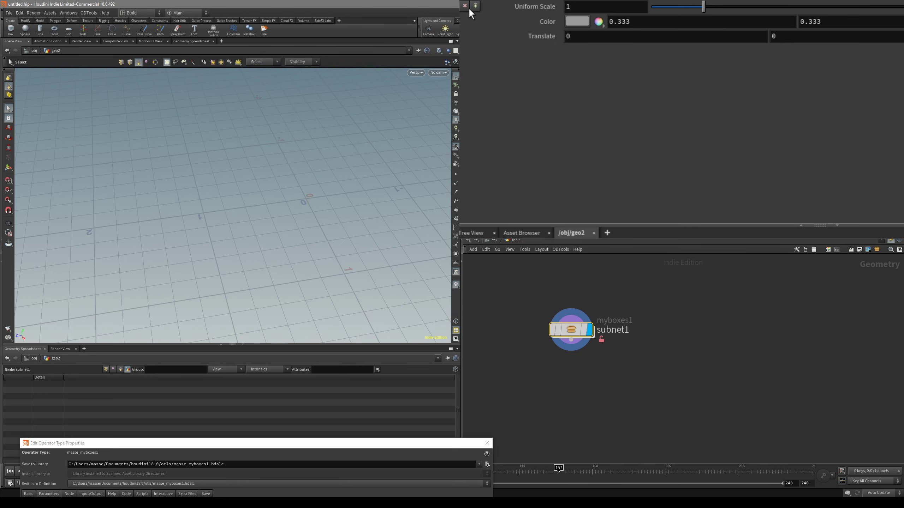
double_click(571, 330)
middle_click(538, 327)
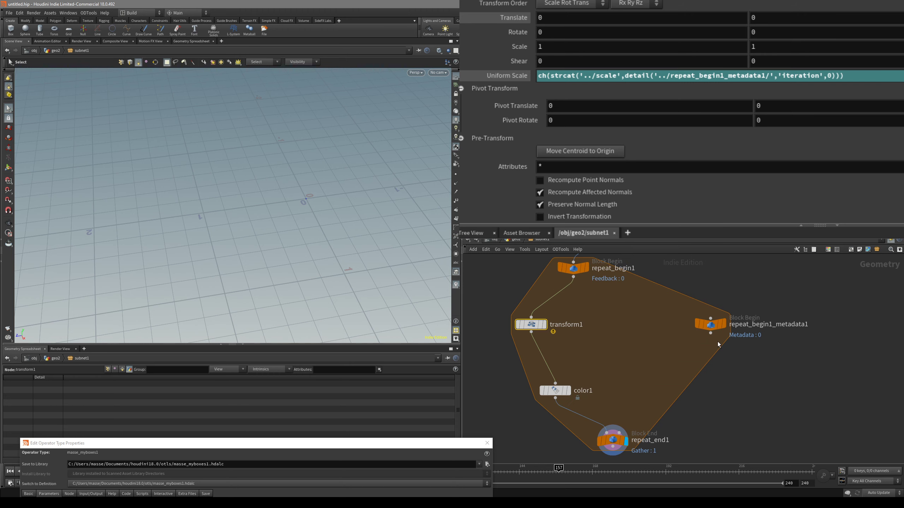
left_click(710, 324)
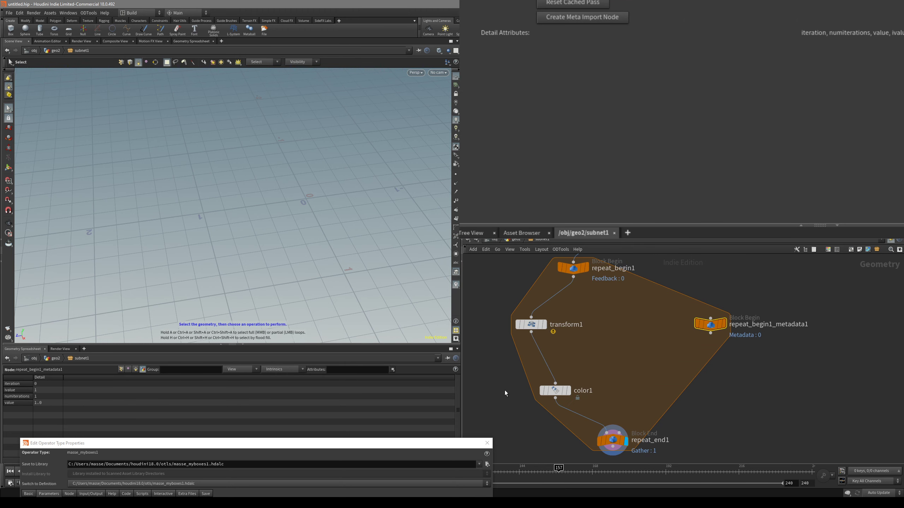
left_click(530, 320)
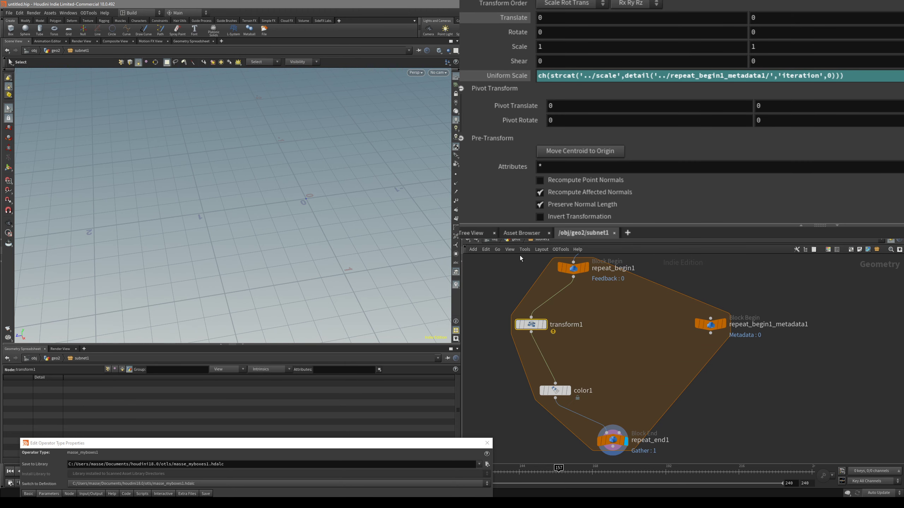
left_click(513, 239)
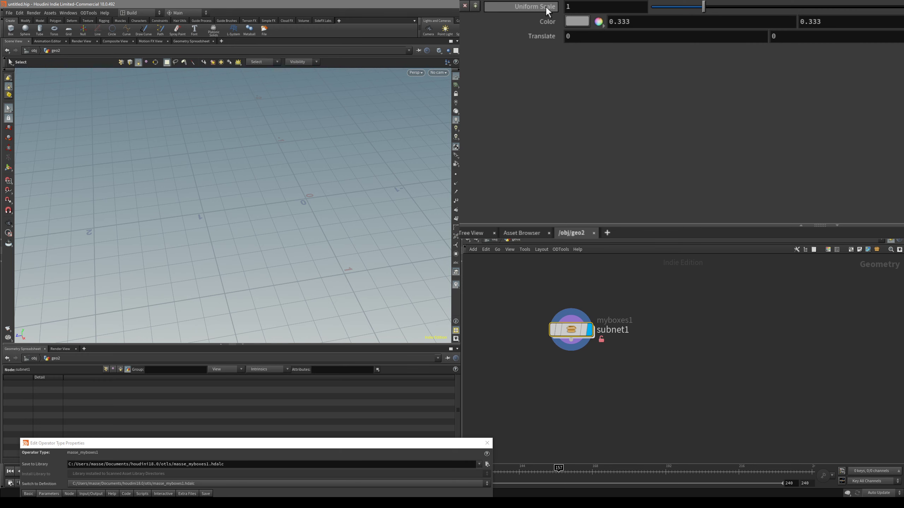
Restore the +1 in transform1's Uniform Scale expression and raise the asset's Uniform Scale
double_click(571, 330)
left_click_drag(601, 367, 504, 306)
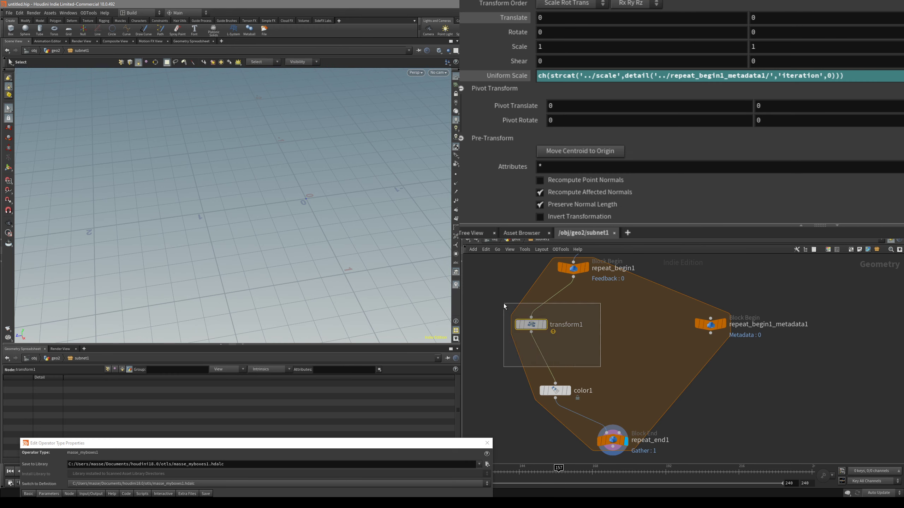
left_click(835, 76)
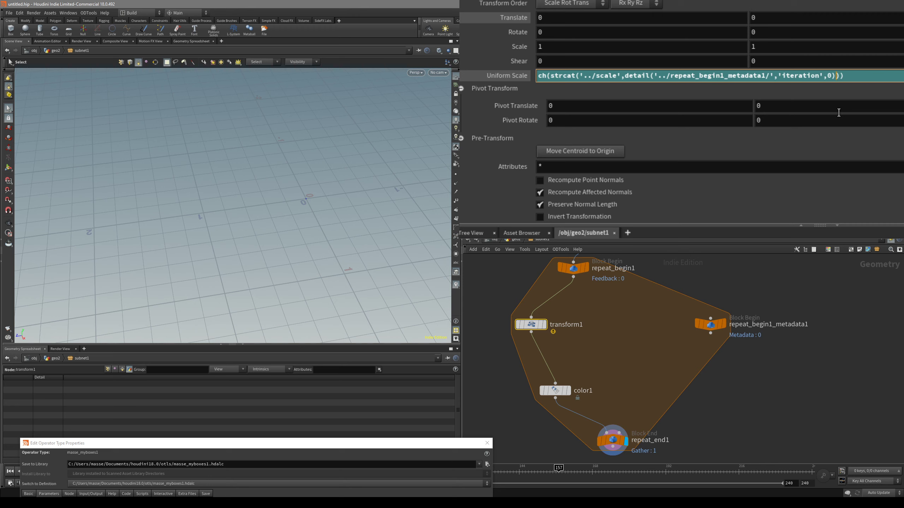
type("+1")
key("Return")
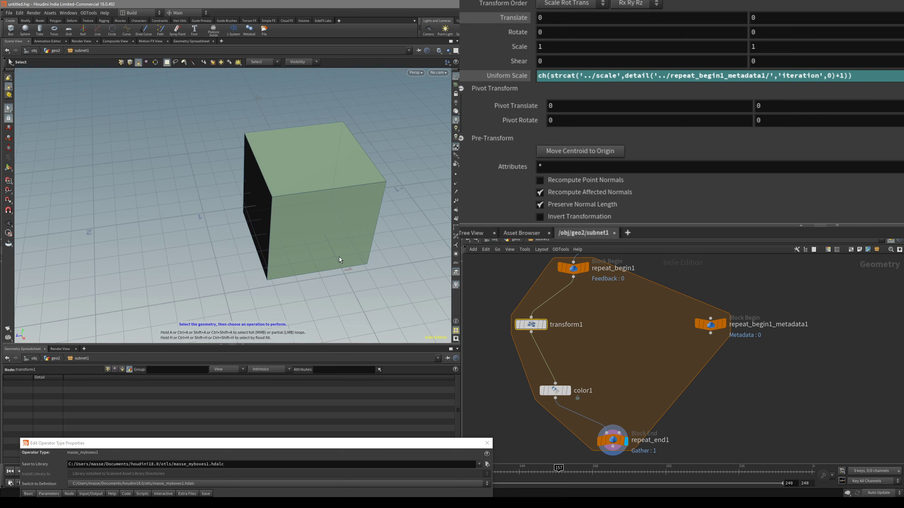
middle_click(532, 325)
middle_click(532, 325)
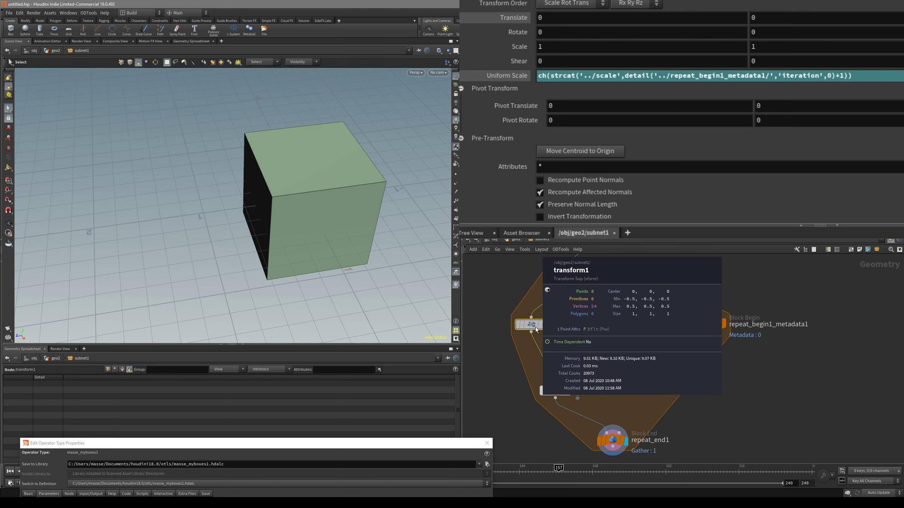
left_click(515, 240)
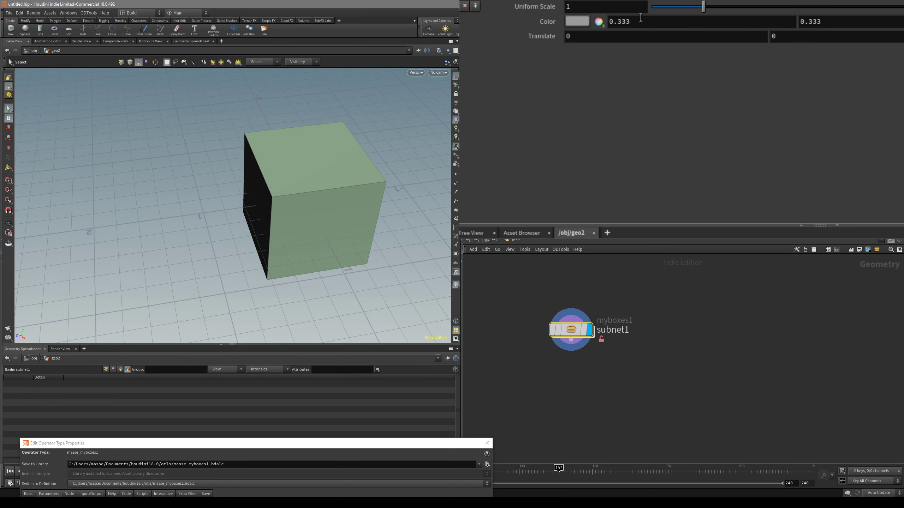
left_click_drag(709, 7, 764, 14)
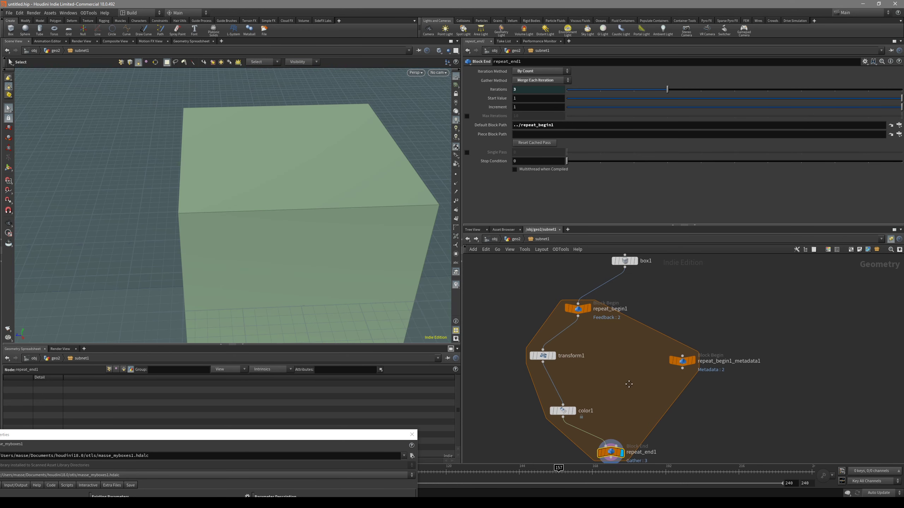
Set repeat_begin1's Method to Fetch Input
left_click(569, 314)
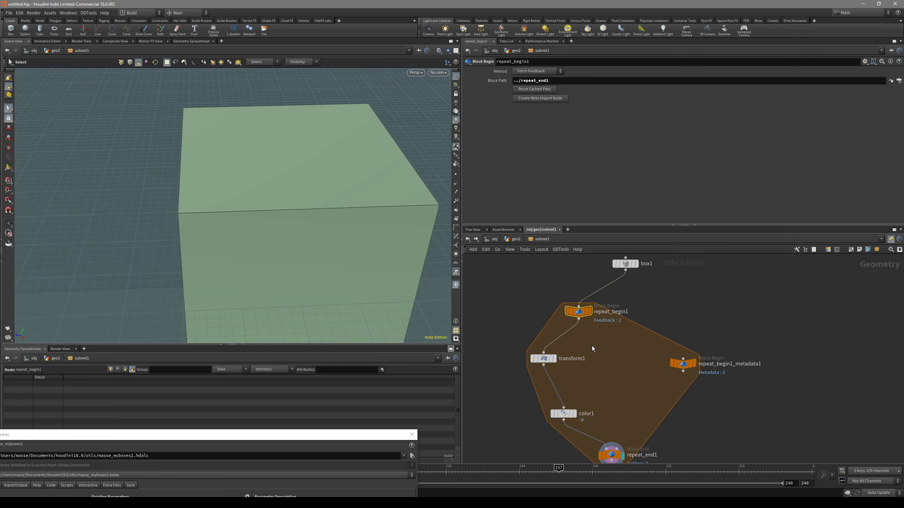
left_click(538, 71)
left_click(534, 99)
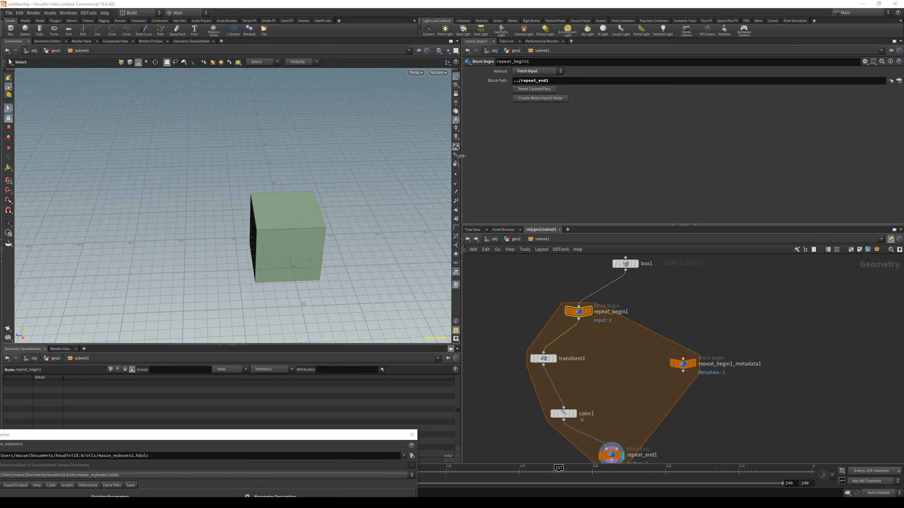
key("Escape")
left_click_drag(282, 225, 270, 250)
key("s")
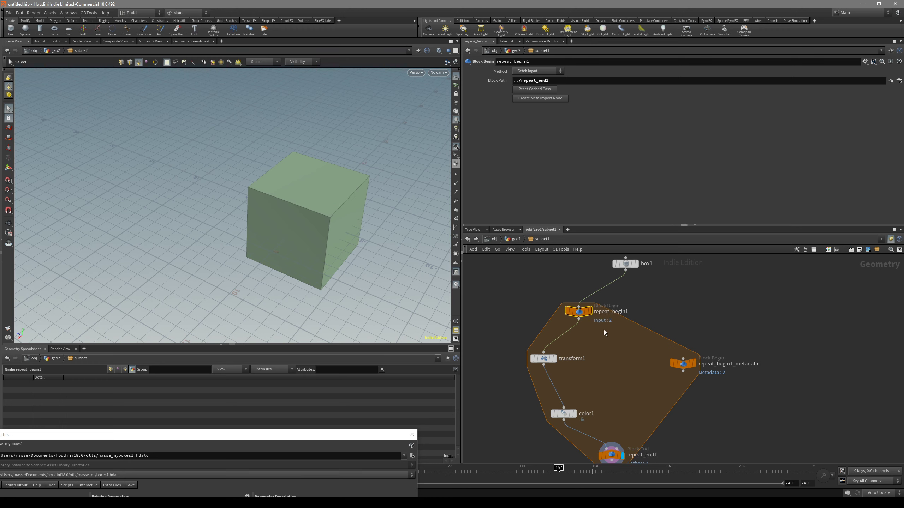
Keep repeat_end1's Gather Method at Merge Each Iteration
middle_click_drag(590, 355, 587, 311)
left_click(538, 314)
left_click(607, 411)
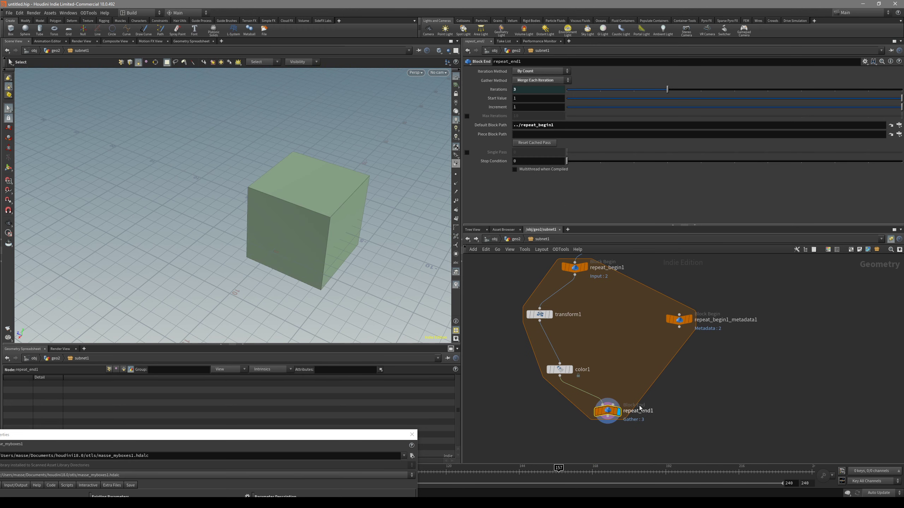
left_click(550, 84)
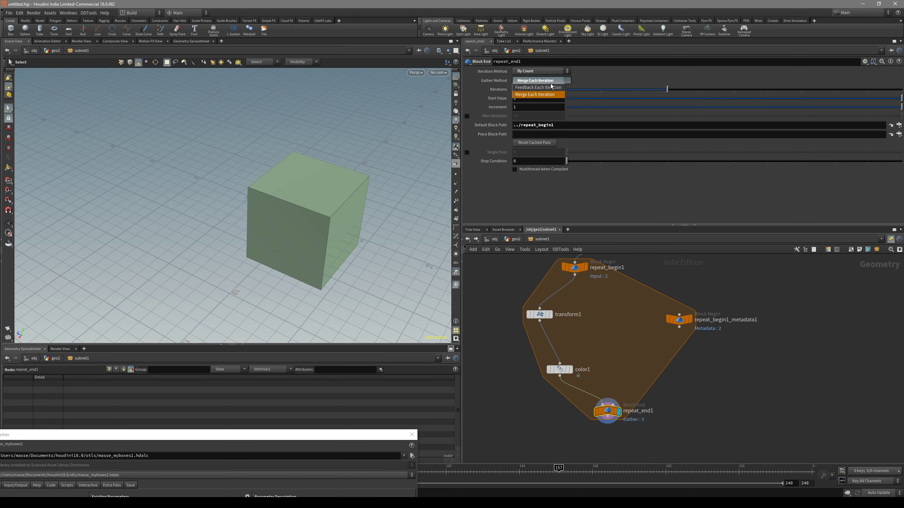
left_click(551, 83)
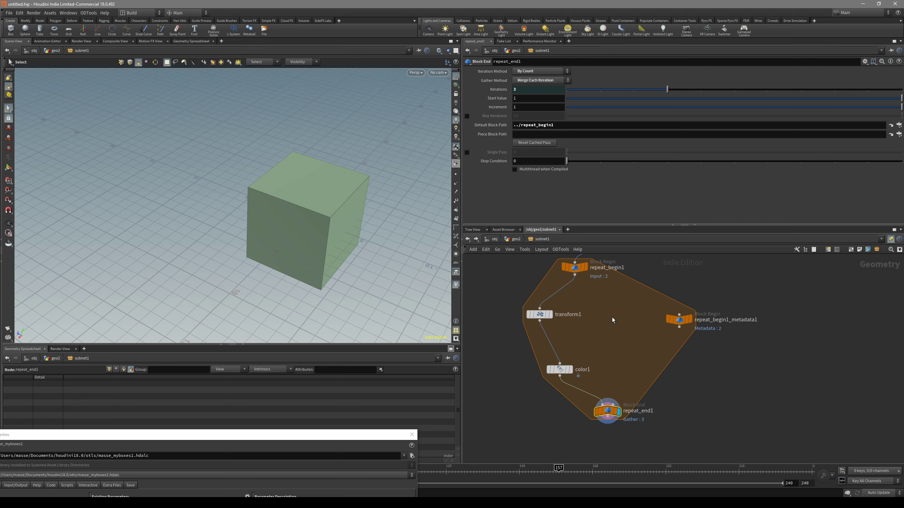
Give the myboxes1 asset three box entries and frame the cube
left_click(513, 239)
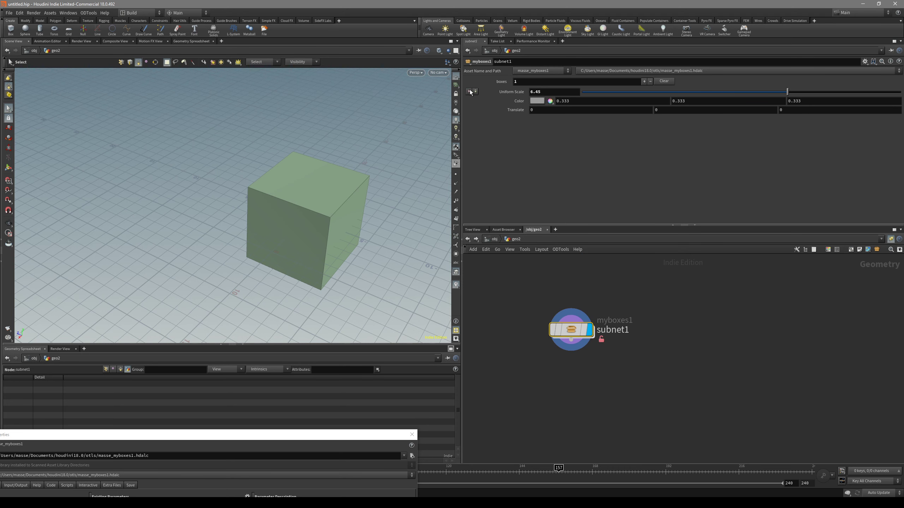
left_click(644, 82)
key("Escape")
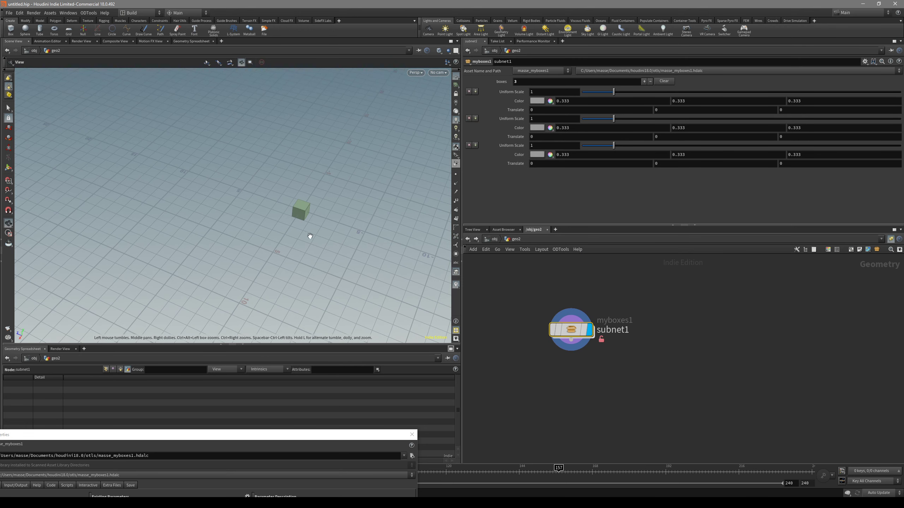
key("f")
scroll(315, 208, "down", 3)
key("s")
Set the three boxes' Uniform Scales to 2.64, 3.5 and 4.18
left_click_drag(622, 94, 666, 92)
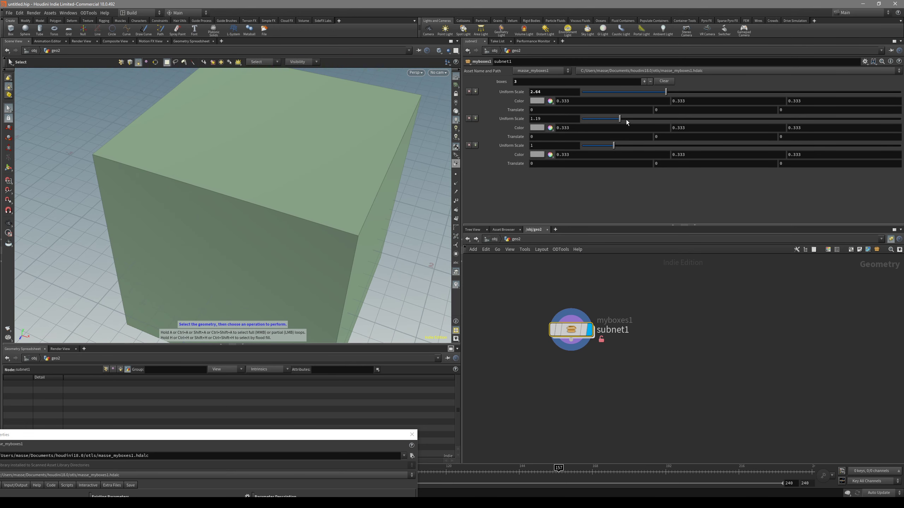
left_click_drag(625, 120, 694, 119)
left_click_drag(626, 146, 715, 145)
key("Escape")
scroll(319, 194, "down", 5)
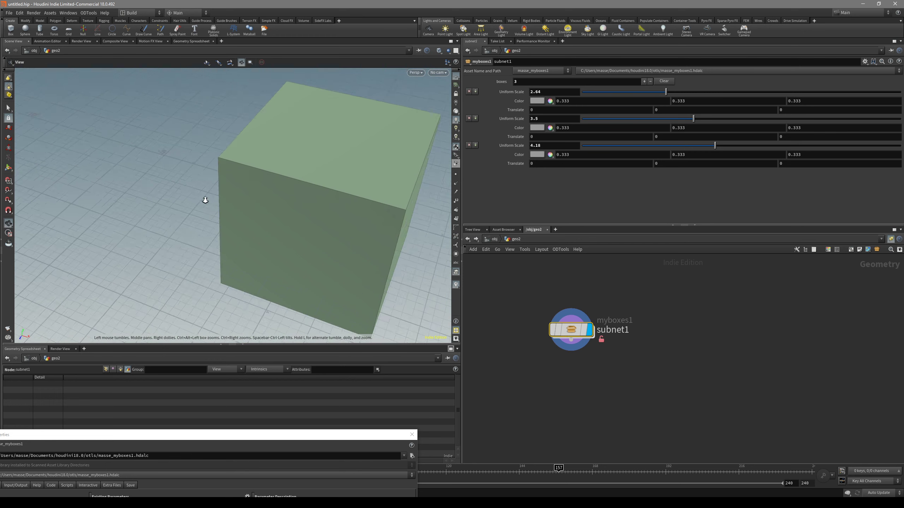
scroll(205, 198, "down", 3)
left_click_drag(238, 192, 343, 226)
scroll(344, 226, "up", 3)
key("s")
double_click(572, 330)
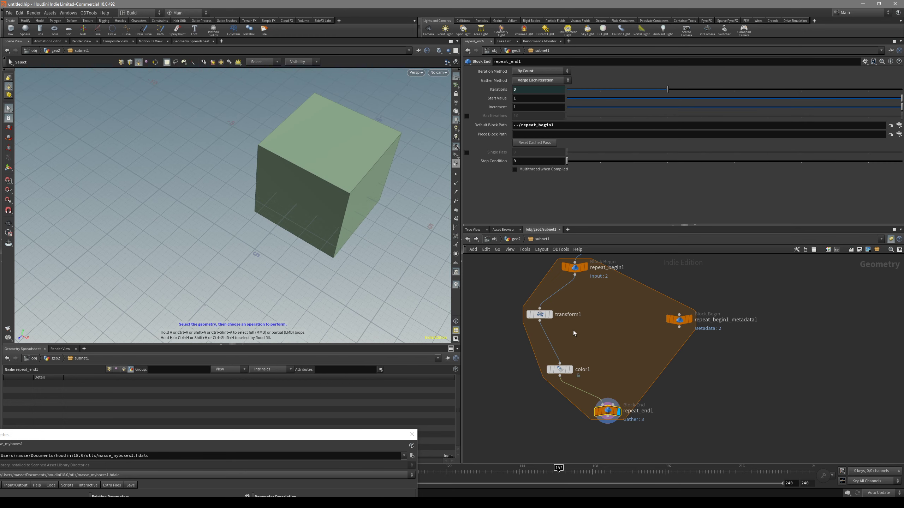
Select the cube copies inside subnet1 and move them apart, creating edit1
left_click(335, 177)
mouse_move(344, 185)
left_mouse_down()
mouse_move(295, 204)
mouse_move(154, 212)
left_mouse_up()
key("t")
left_click(326, 187)
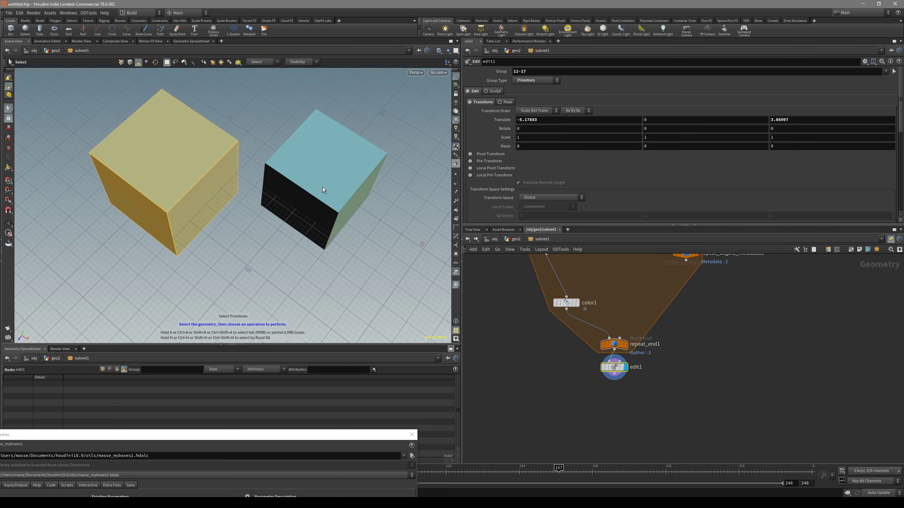
left_click(322, 187)
mouse_move(329, 215)
left_mouse_down()
mouse_move(413, 319)
mouse_move(289, 226)
mouse_move(330, 247)
mouse_move(285, 228)
left_mouse_up()
Adjust the asset's Uniform Scales to 3.84, 3.43 and 4.15
key("u")
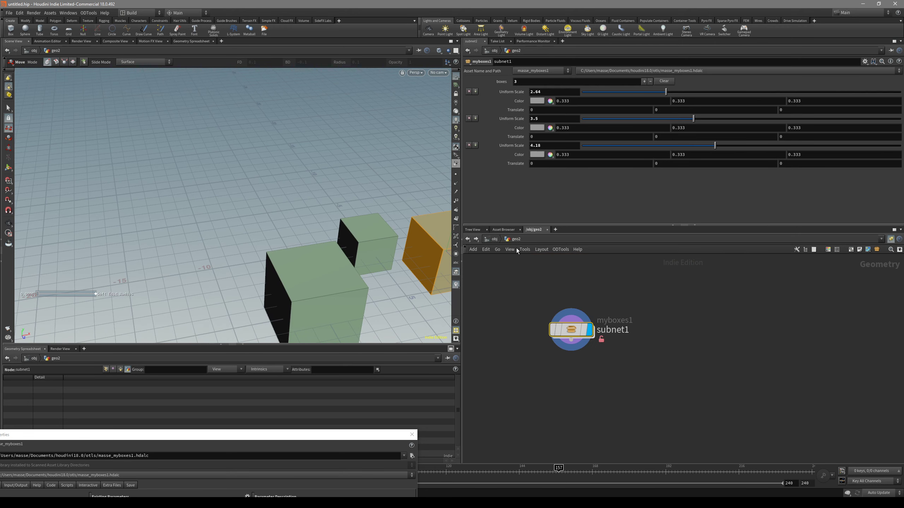
left_click_drag(694, 119, 704, 91)
left_click_drag(715, 145, 718, 146)
left_click_drag(434, 232, 391, 214)
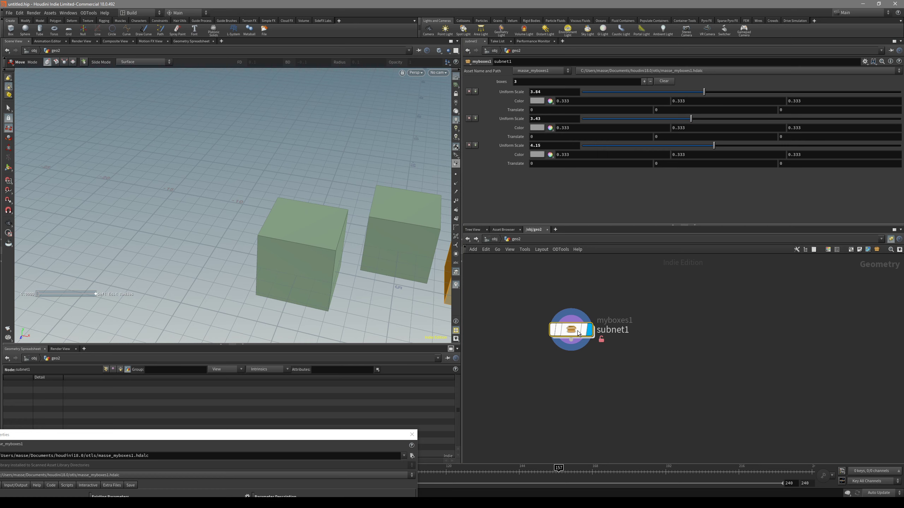
double_click(571, 330)
middle_click_drag(573, 329, 565, 403)
left_click(538, 322)
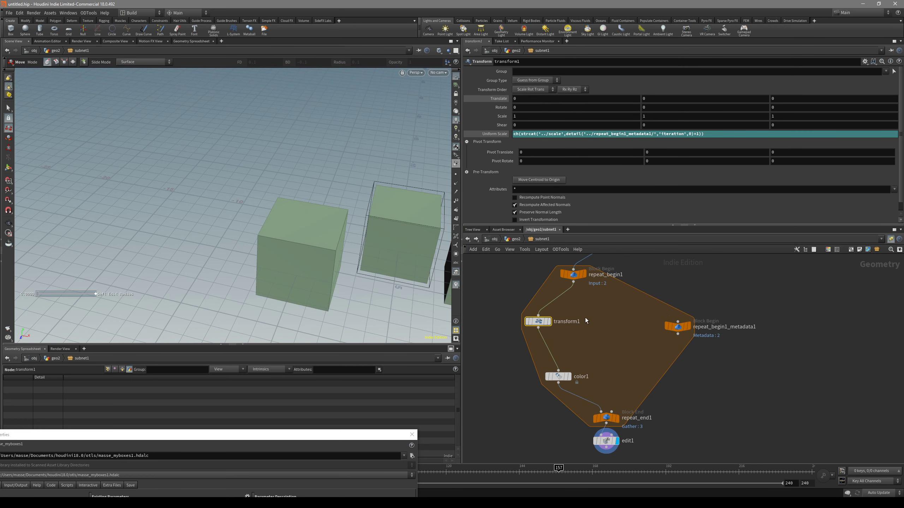
Review color1's settings inside subnet1, then return to geo2
left_click(558, 377)
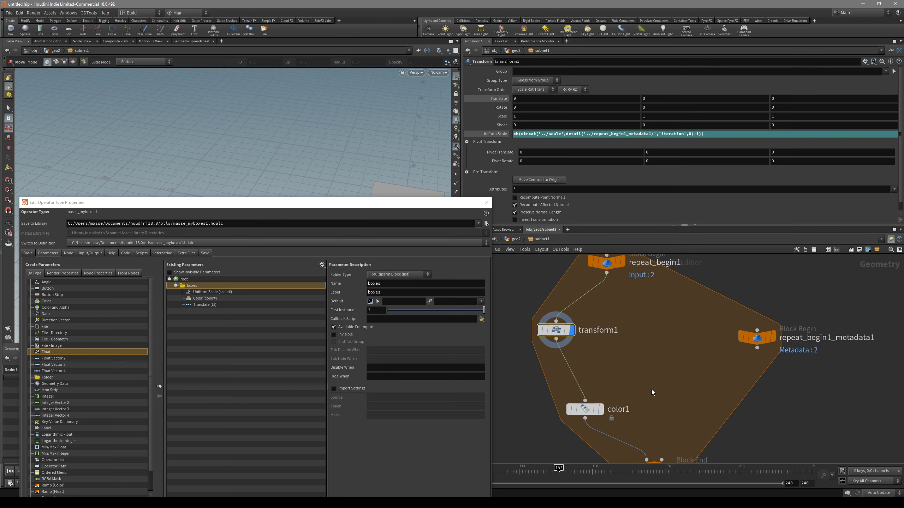
left_click(584, 409)
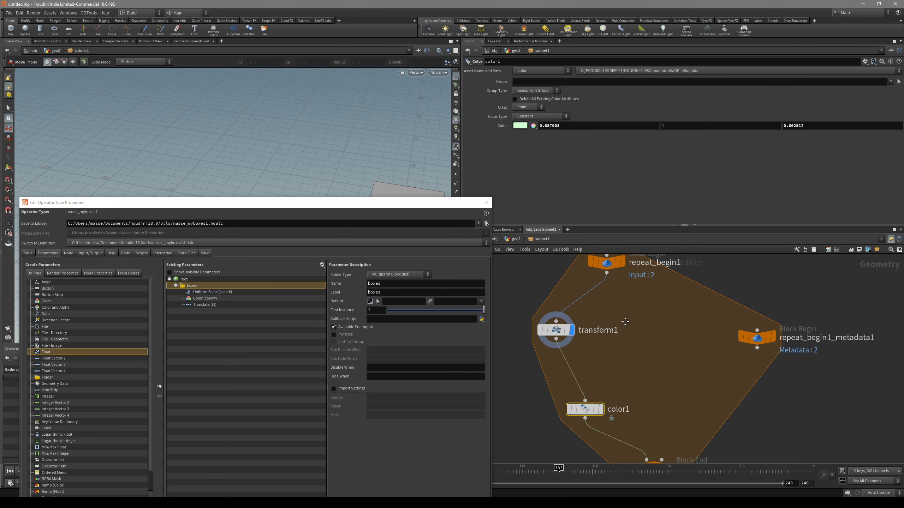
middle_click_drag(509, 243, 538, 261)
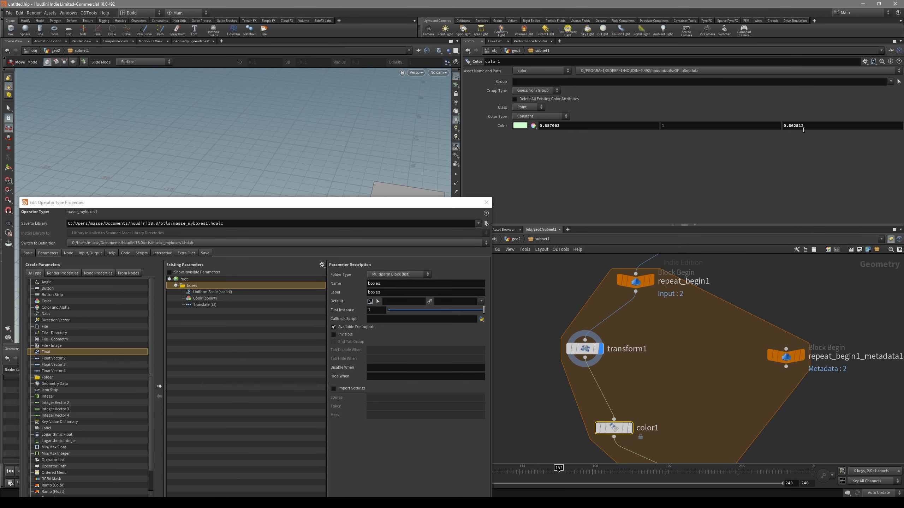
key("u")
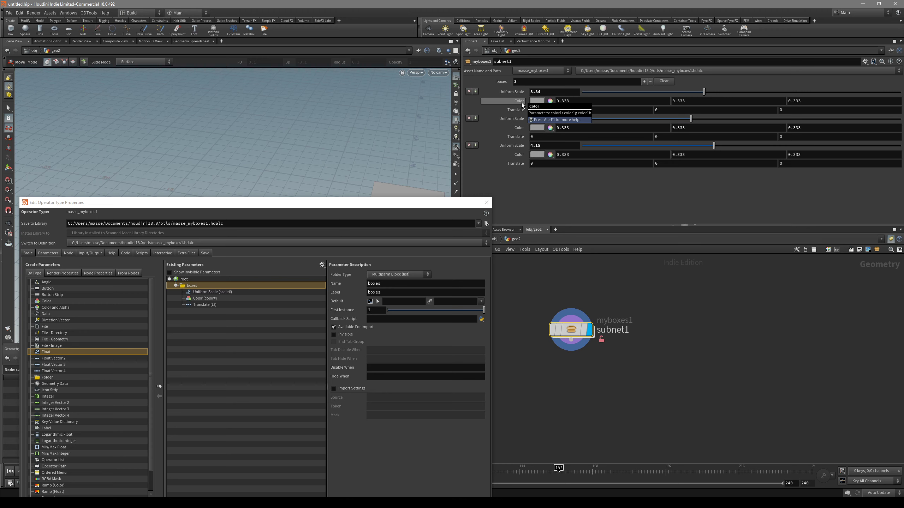
Copy transform1's Uniform Scale expression text and go back up to geo2
double_click(571, 330)
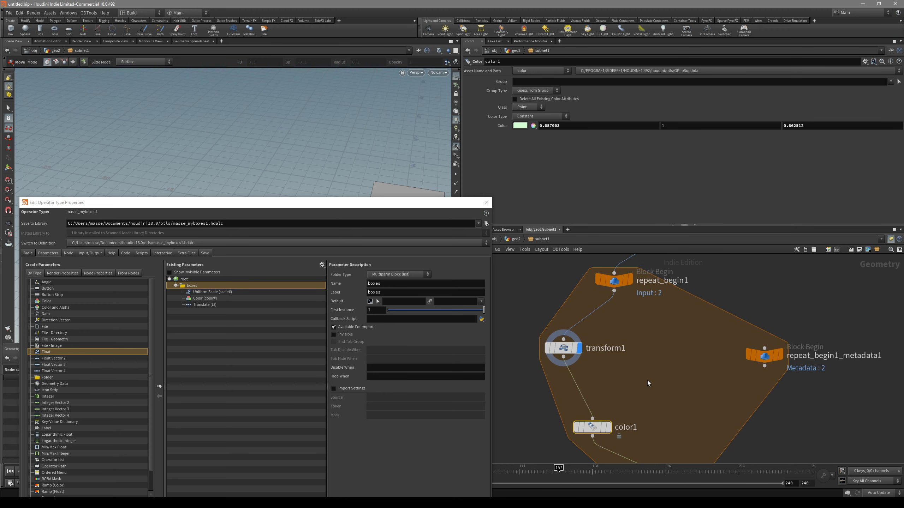
left_click(563, 348)
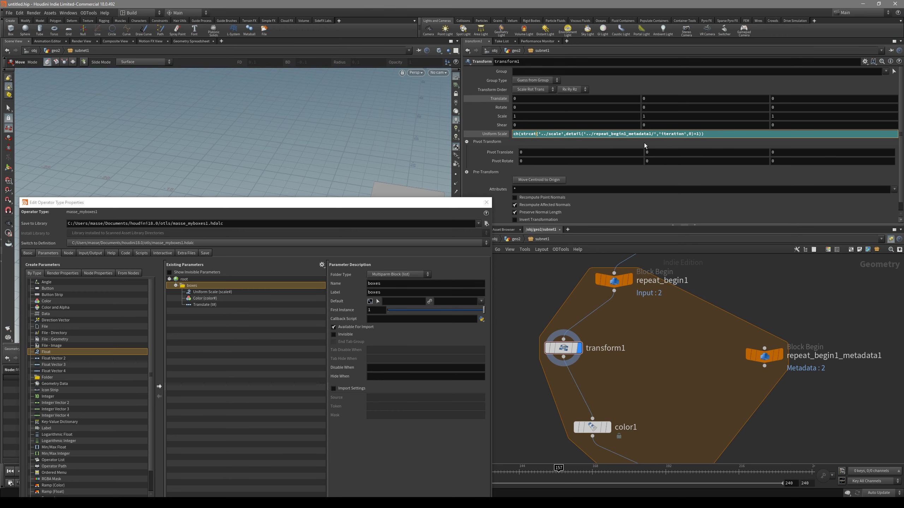
left_click_drag(522, 133, 693, 137)
left_click(520, 134)
key("Return")
key("u")
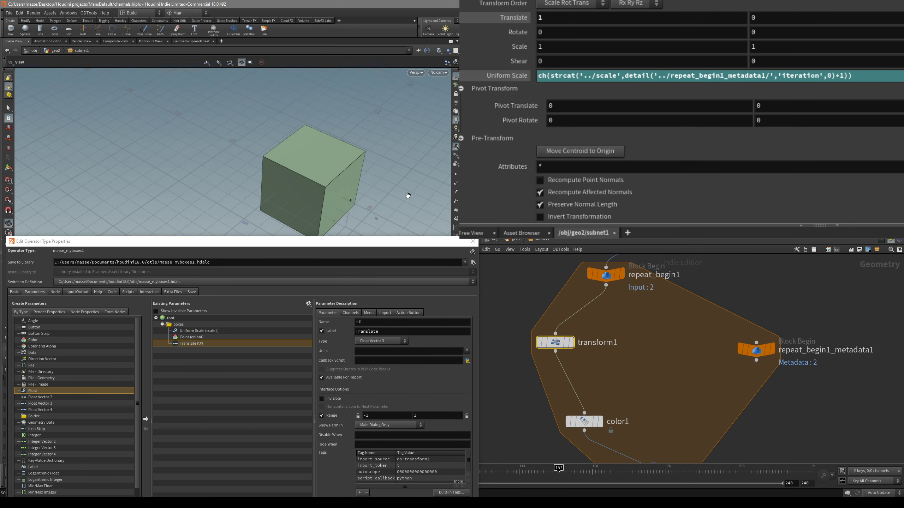
Paste the scale expression into transform1's Translate X, changing '../scale' to '../t'
left_click(572, 77)
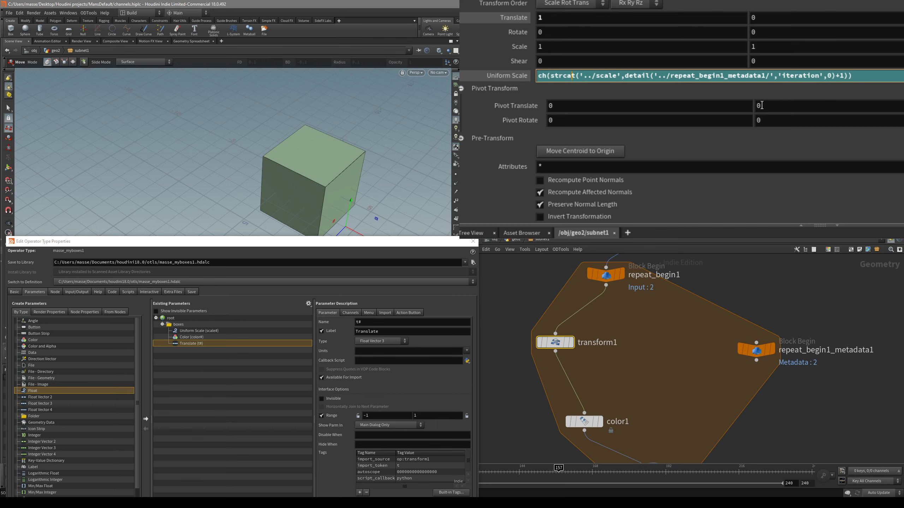
left_click(877, 78)
left_click(564, 21)
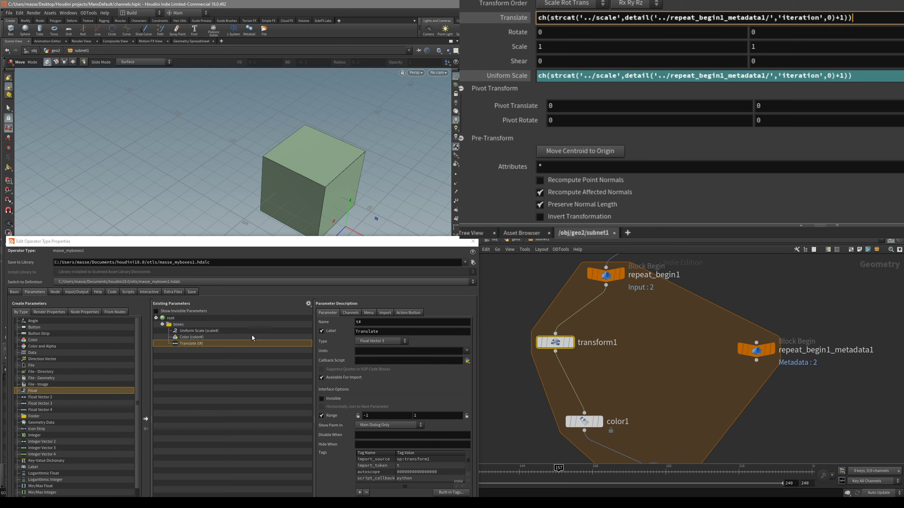
key("Return")
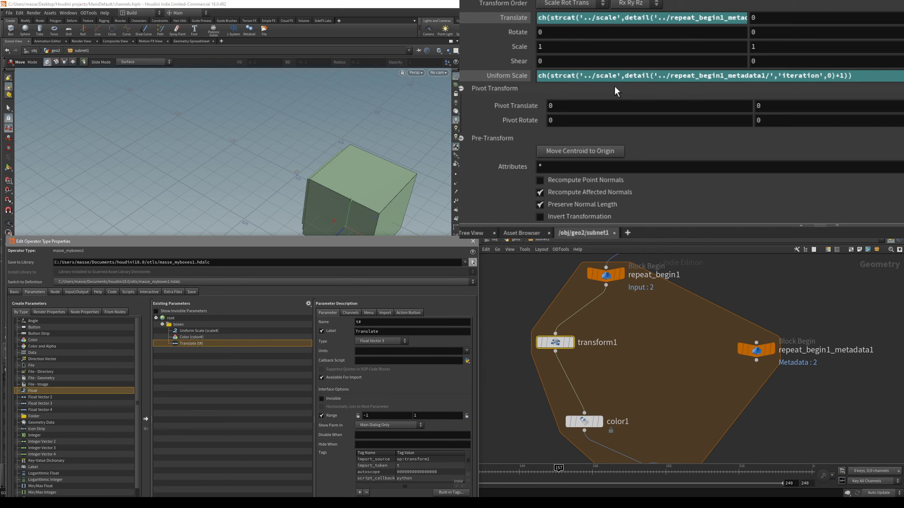
left_click(618, 18)
key("BackSpace")
key("BackSpace")
key("BackSpace")
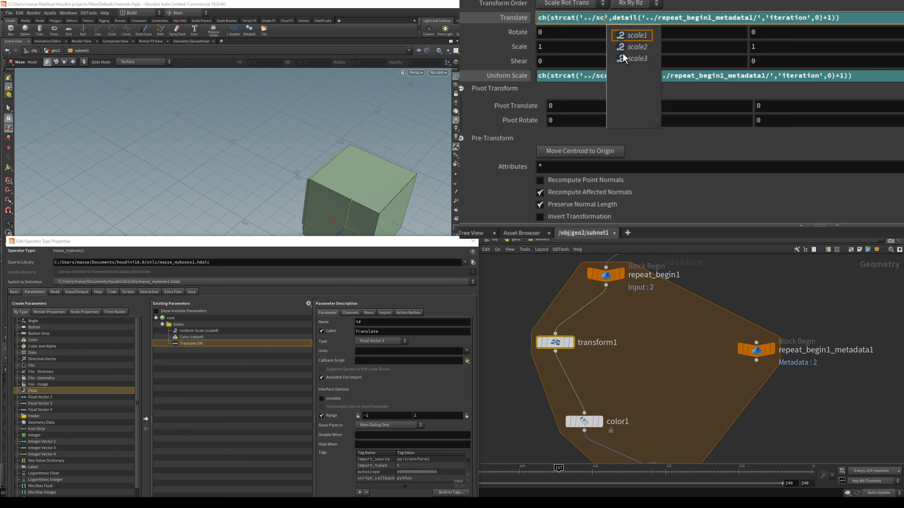
type("t")
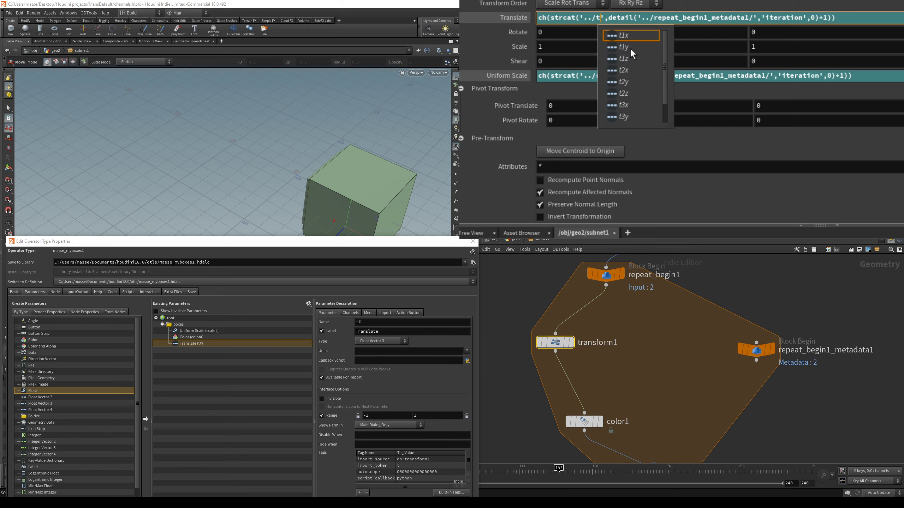
key("Escape")
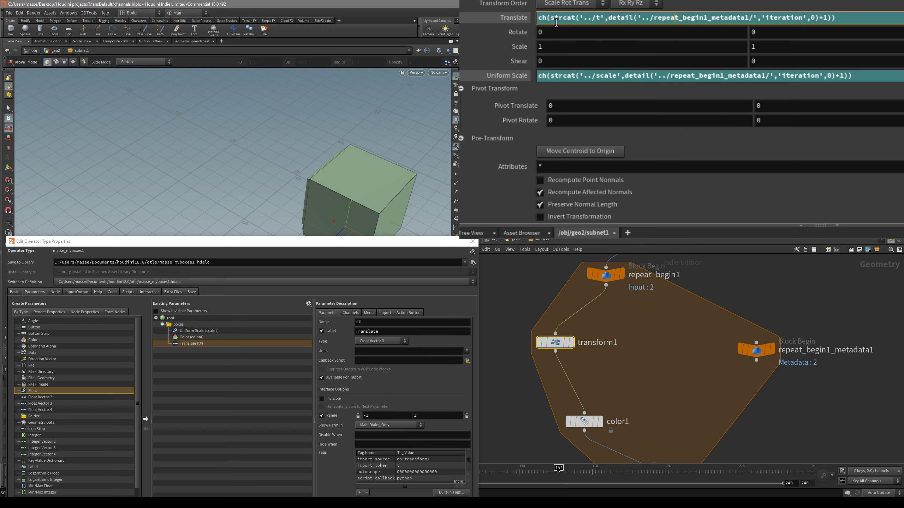
Insert a nested strcat( before the channel name in the Translate X expression
left_click_drag(551, 19, 765, 18)
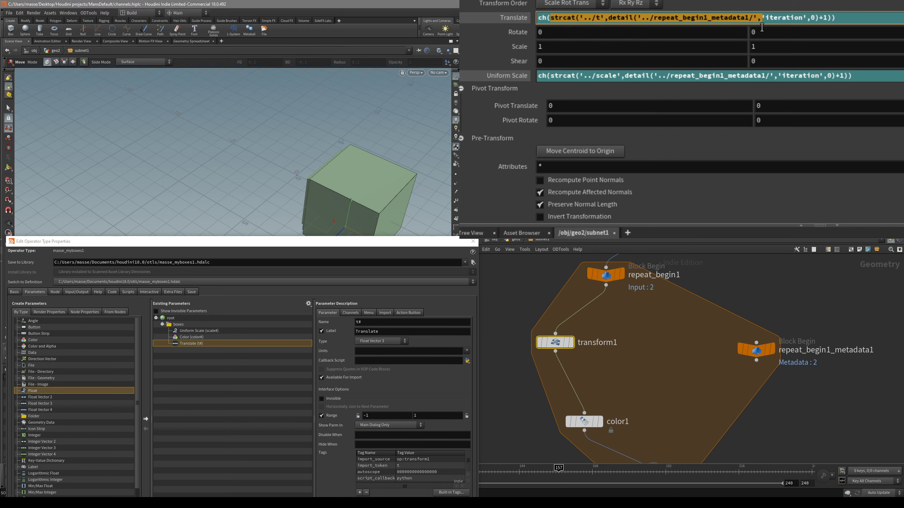
left_click(575, 19)
left_click_drag(551, 18, 574, 19)
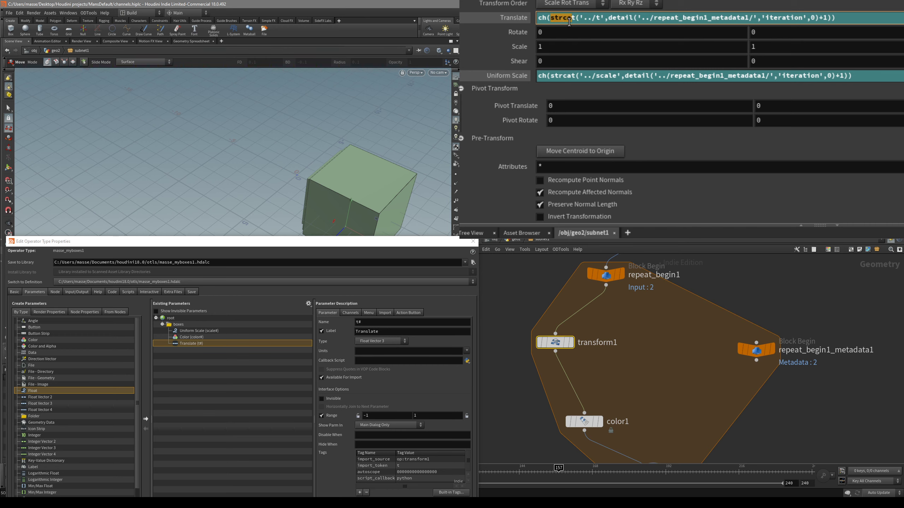
key("ctrl+c")
key("Right")
key("ctrl+v")
type("(")
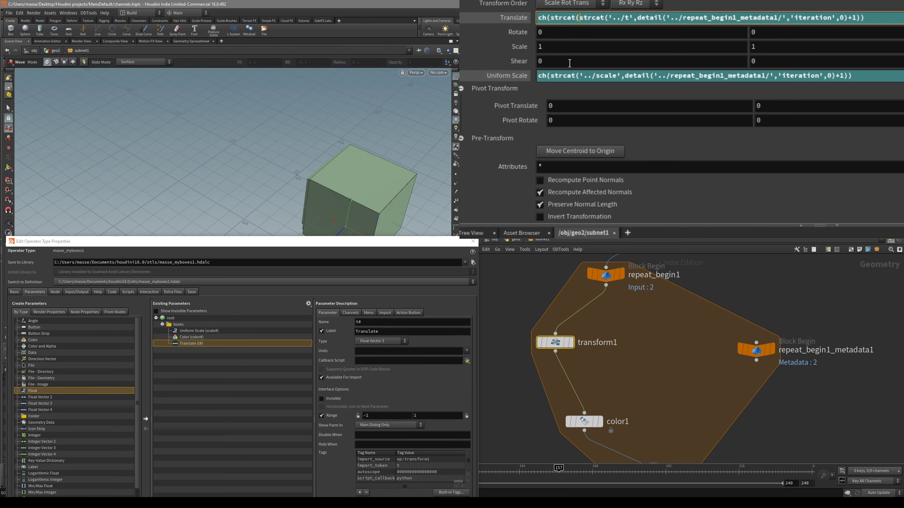
Close the nested strcat with the 'x' component in Translate X
left_click(831, 19)
left_click(866, 20)
type(")")
key("Left")
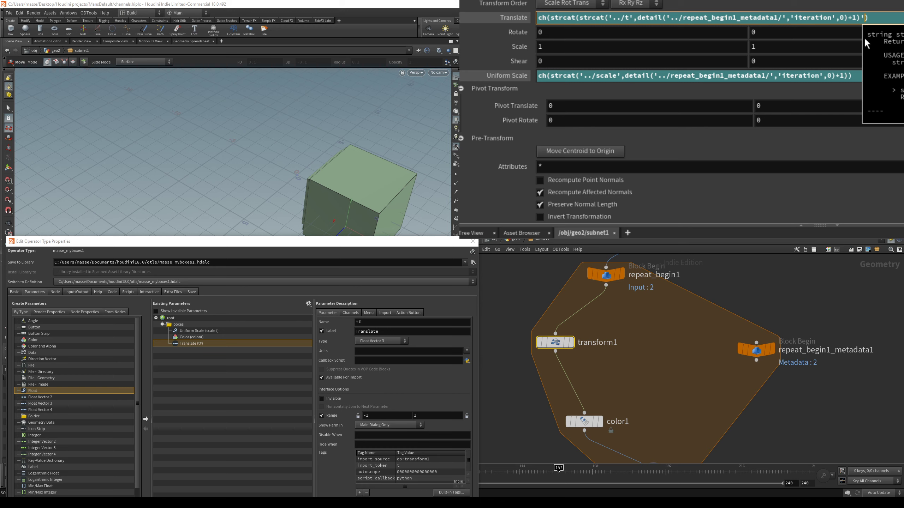
type("'x'")
left_click(889, 18)
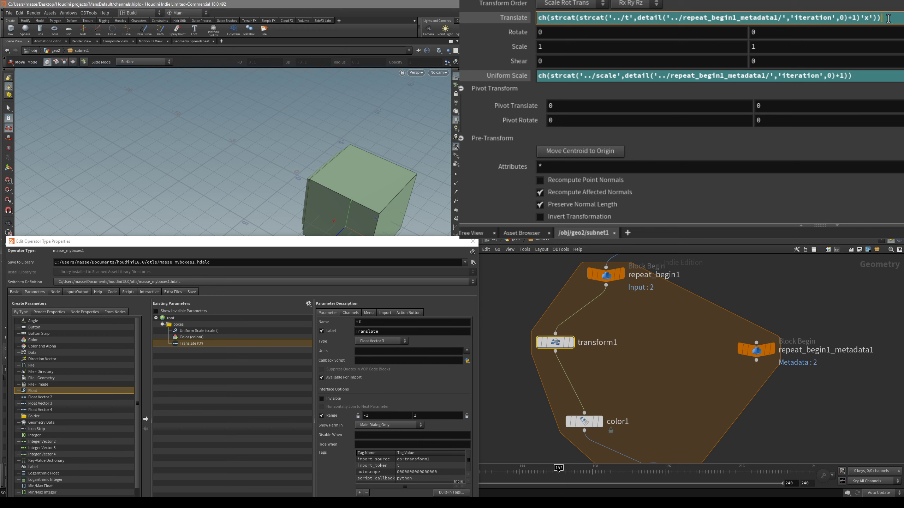
key("Return")
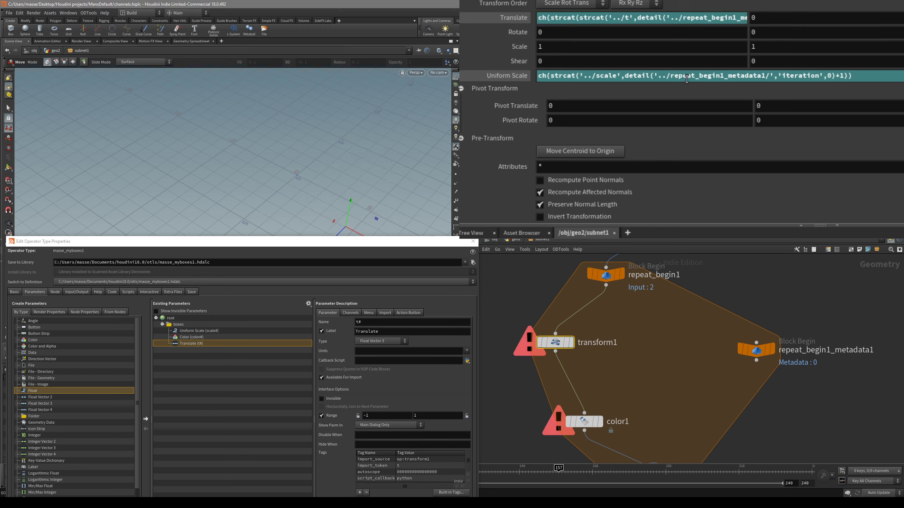
Add the missing comma after +1 in the Translate X expression
left_click(716, 18)
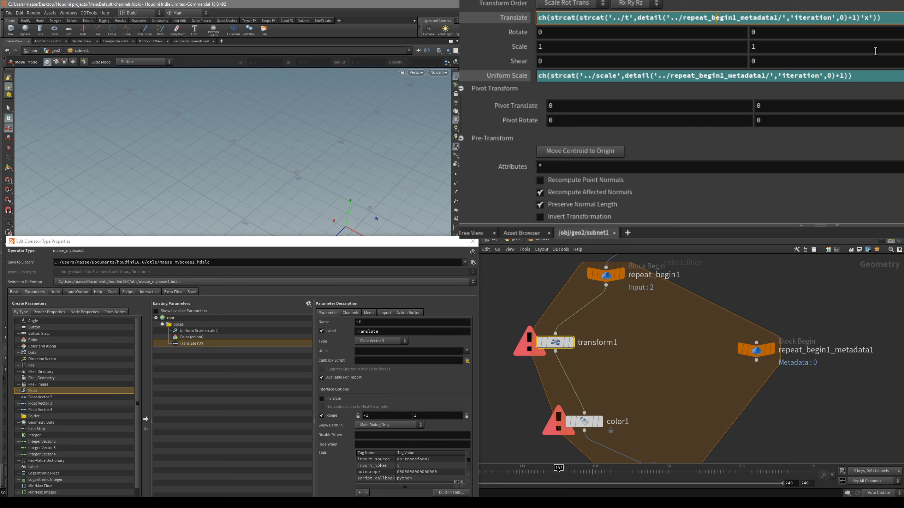
left_click(858, 24)
type(",")
key("Return")
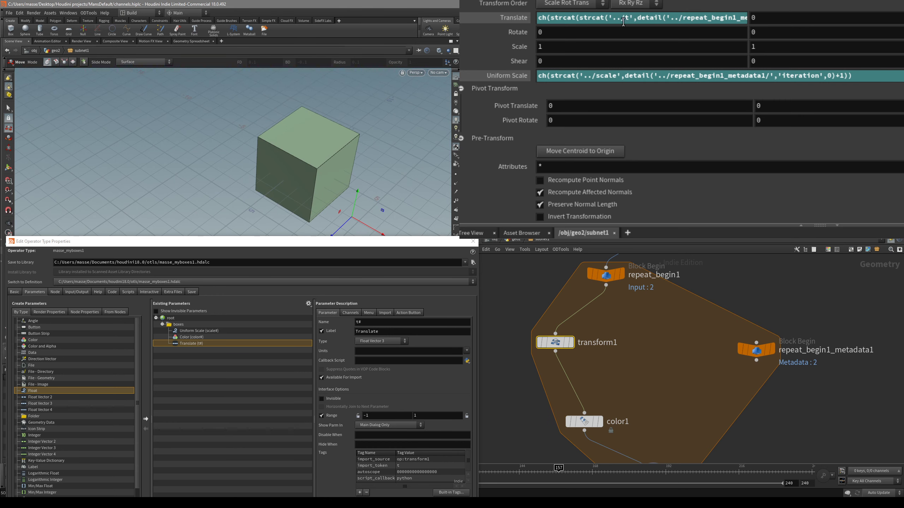
Give Translate Y the same expression reading the 'y' component
left_click(623, 22, "ctrl+shift")
left_click(617, 21)
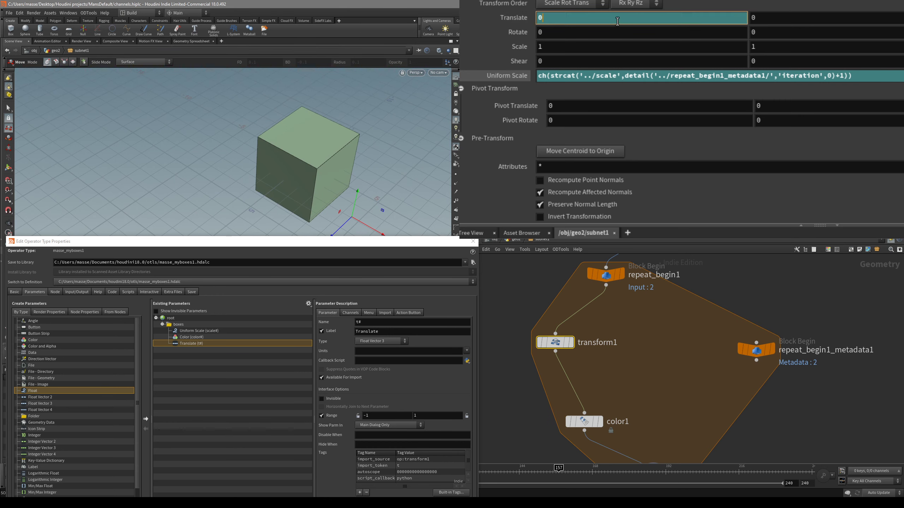
key("ctrl+z")
left_click(626, 21)
key("End")
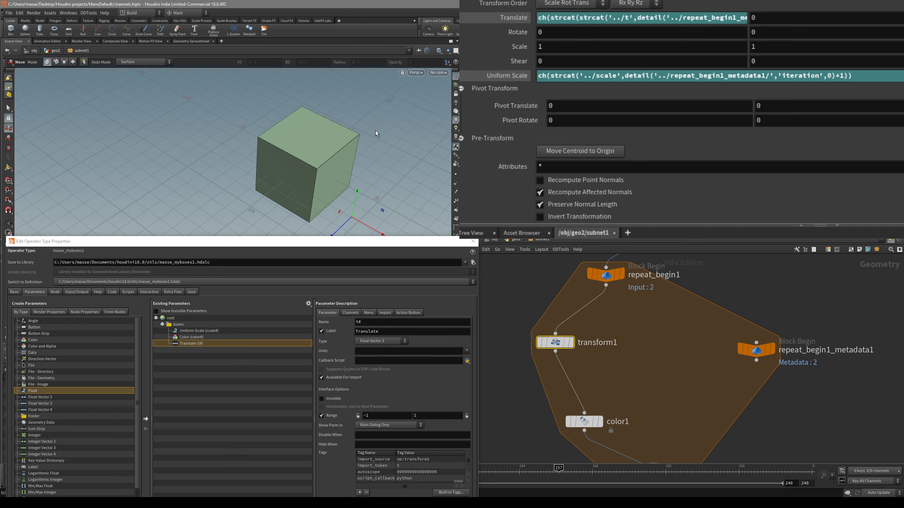
left_click(870, 19)
key("BackSpace")
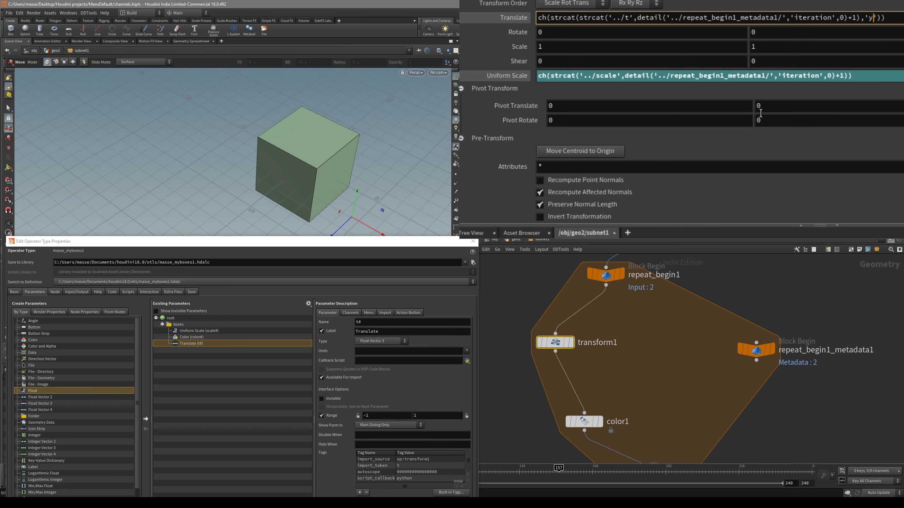
key("Return")
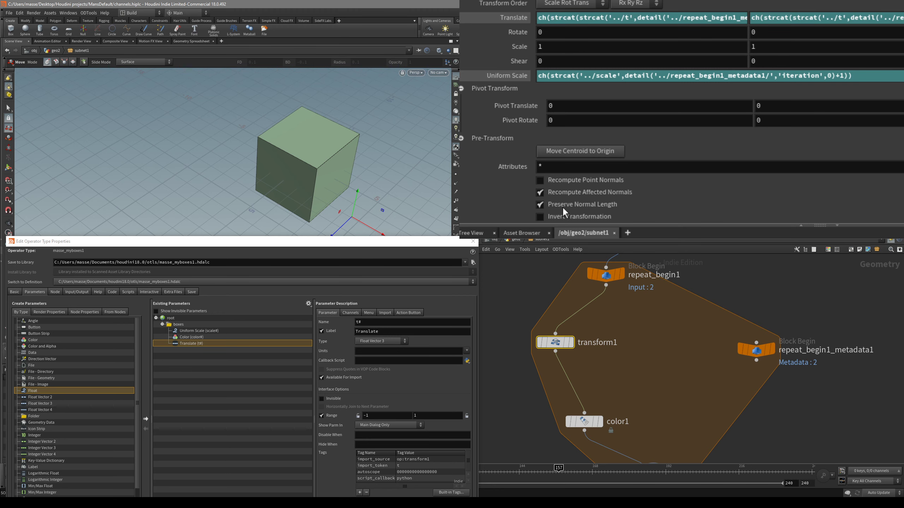
left_click(514, 239)
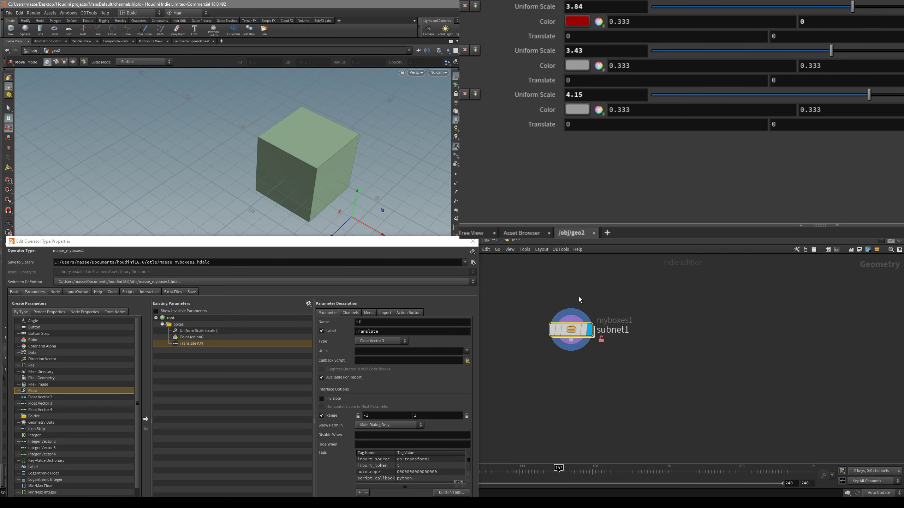
Inside the subnet, make the Translate expression read the z component and delete the leftover edit node
double_click(574, 330)
left_click(729, 18)
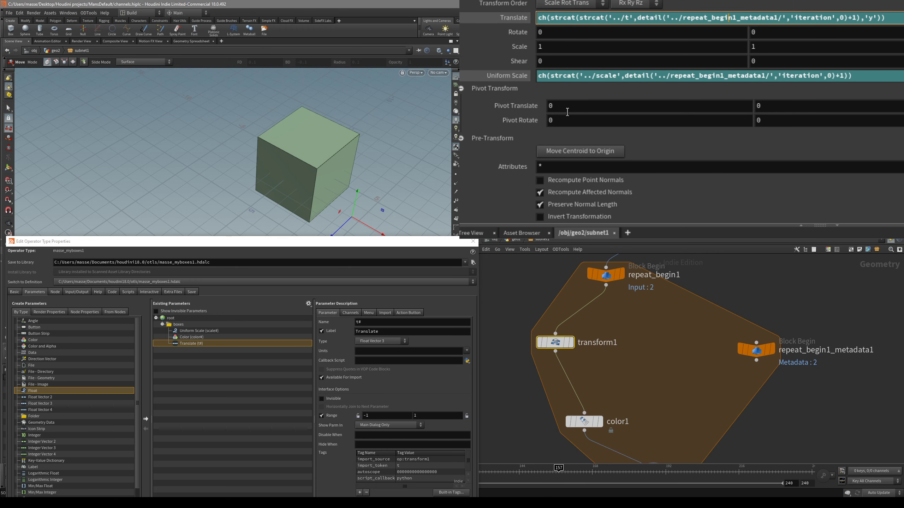
key("Return")
left_click(729, 17)
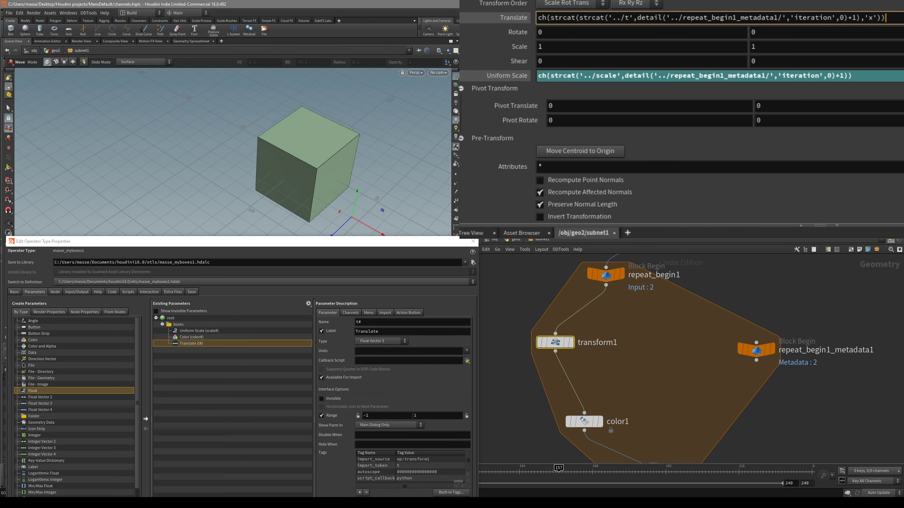
key("Left")
key("Left")
key("Left")
key("Return")
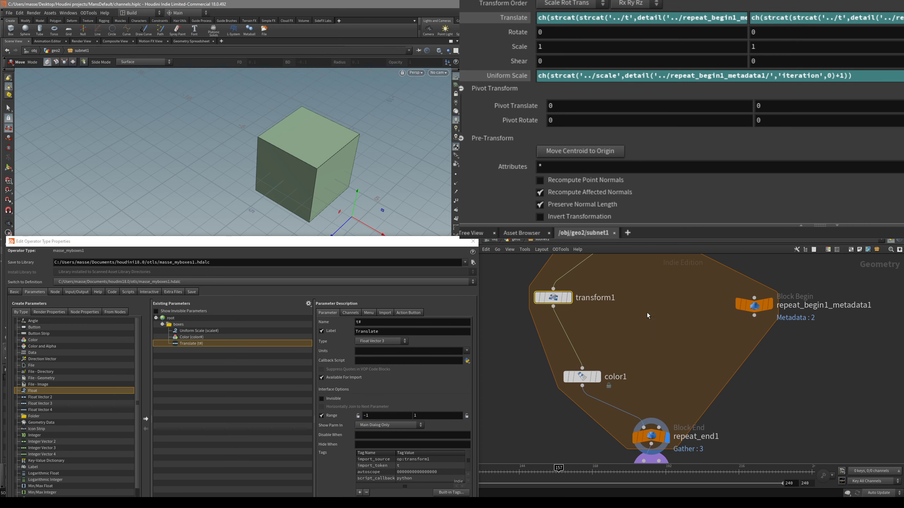
middle_click_drag(673, 335, 625, 204)
left_click(619, 429)
key("Delete")
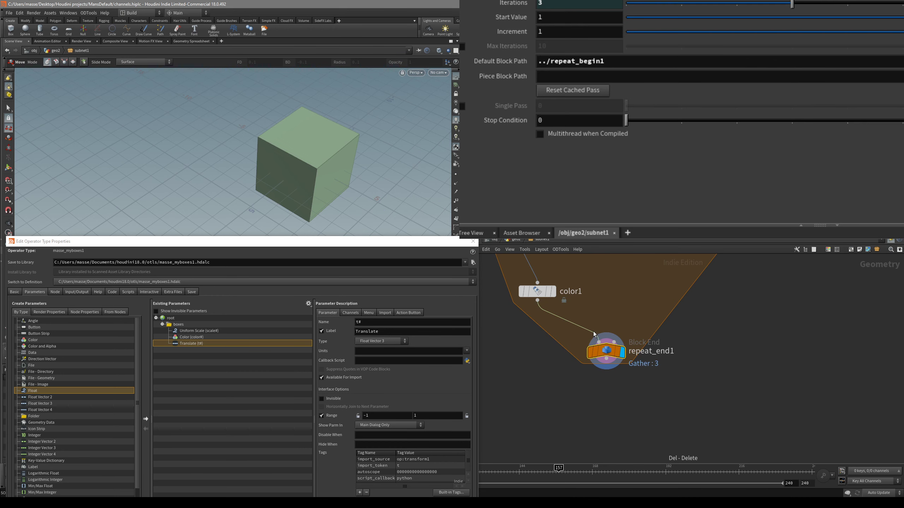
Back at geo2, move the first box to Translate 6.3/0/1.7
left_click(516, 240)
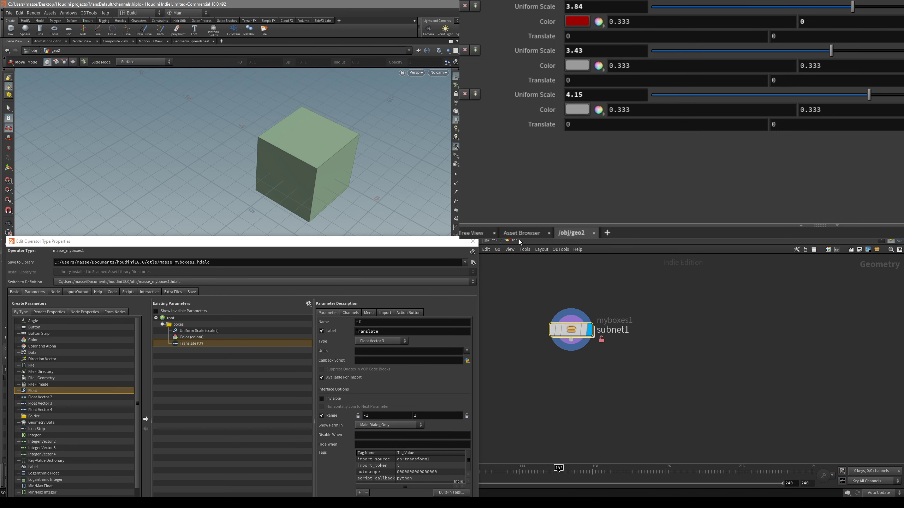
left_click_drag(202, 167, 301, 157, "alt")
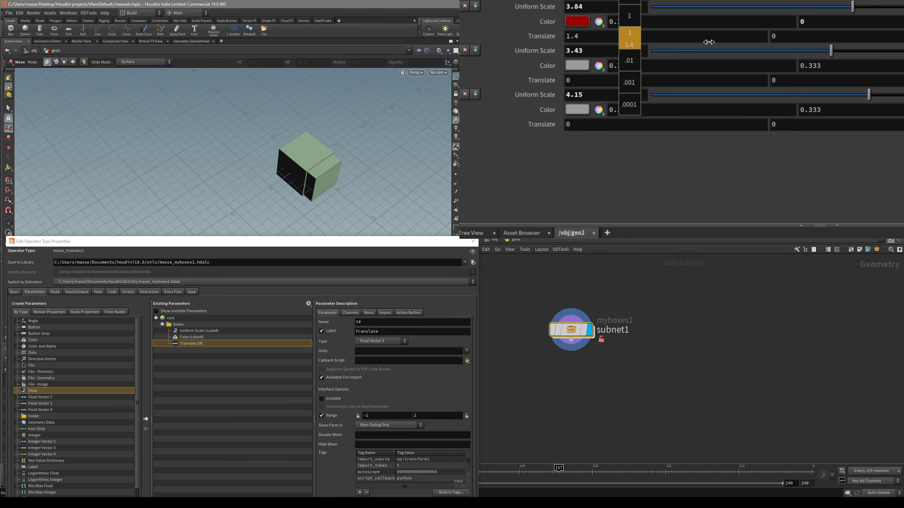
middle_click_drag(629, 36, 765, 36)
mouse_move(823, 40)
middle_mouse_down()
mouse_move(535, 36)
mouse_move(837, 38)
middle_mouse_up()
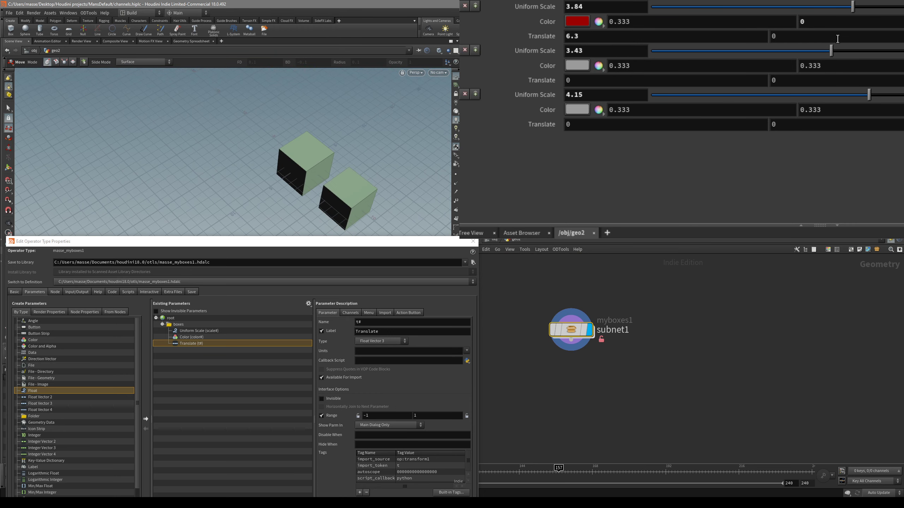
Tint the third box pink, move it to Translate 9.5/7/-5.3, and dive into subnet1
left_click_drag(431, 242, 407, 455)
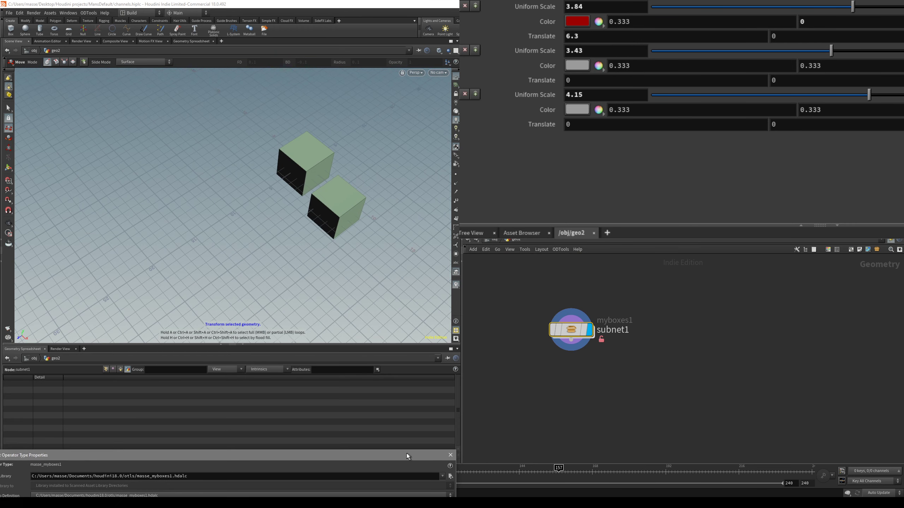
middle_click_drag(654, 111, 852, 120)
middle_click_drag(669, 112, 691, 112)
mouse_move(639, 125)
middle_mouse_down()
mouse_move(898, 127)
mouse_move(634, 137)
middle_mouse_up()
middle_click_drag(833, 122, 861, 123)
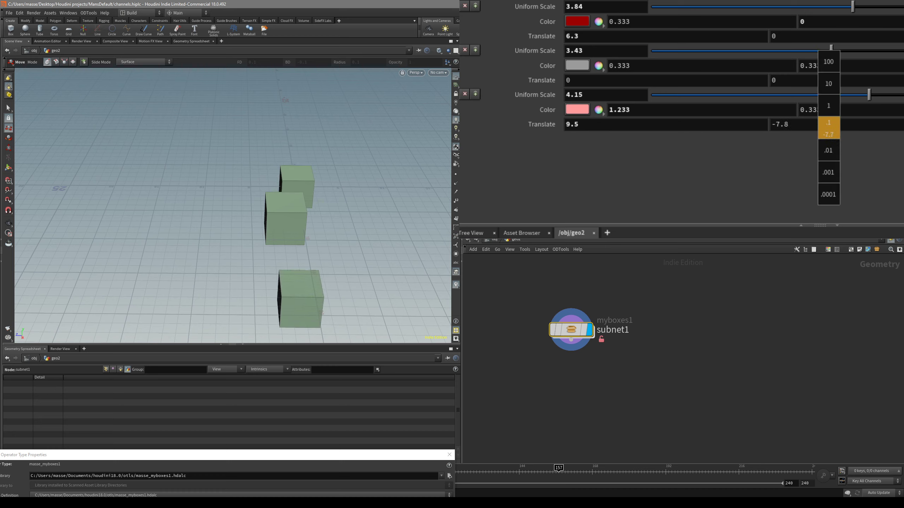
middle_click_drag(337, 264, 314, 256)
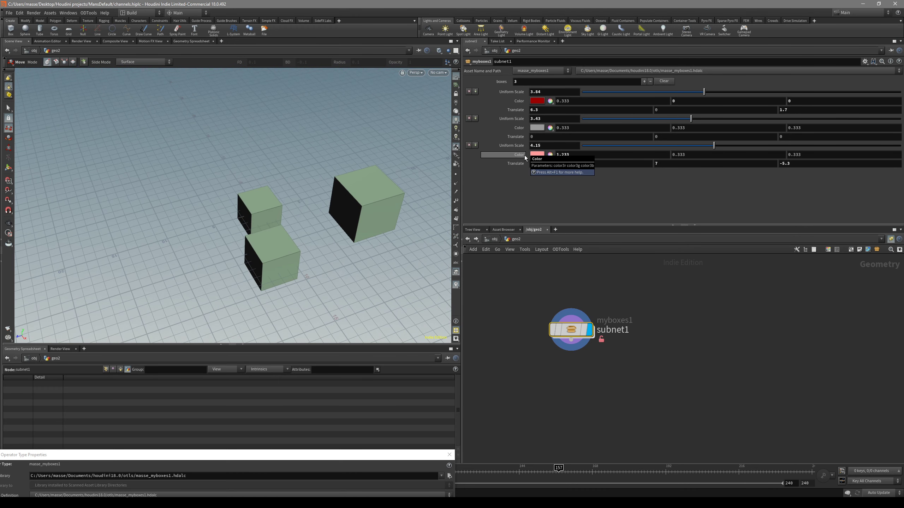
double_click(571, 330)
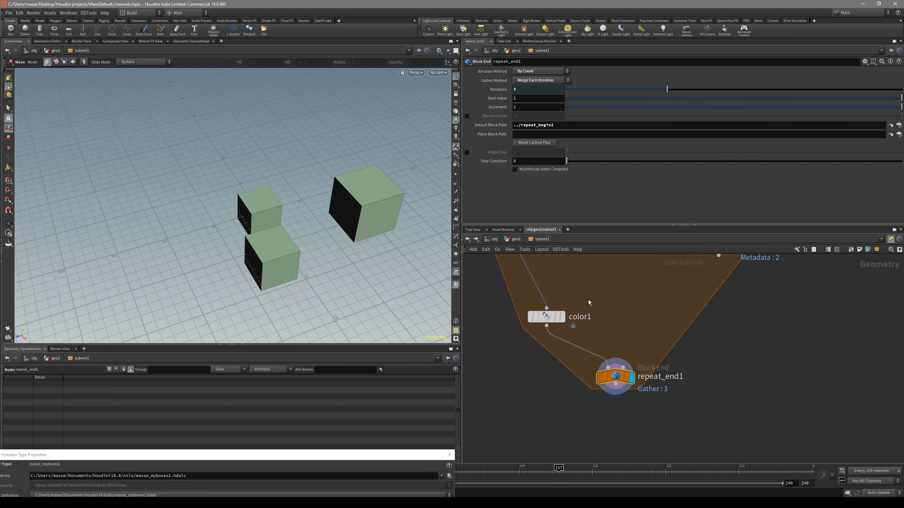
Paste the transform's channel expression into color1's Color and point it at '../color'
left_click(540, 98)
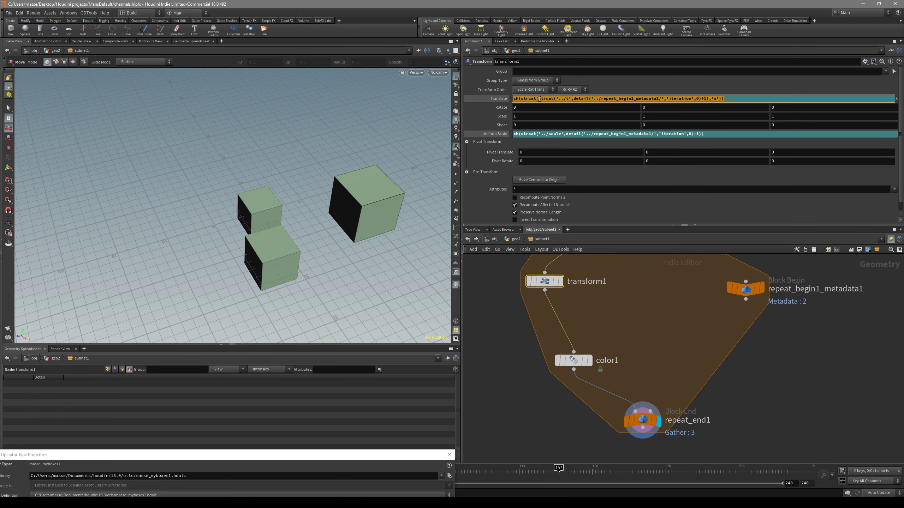
left_click(573, 361)
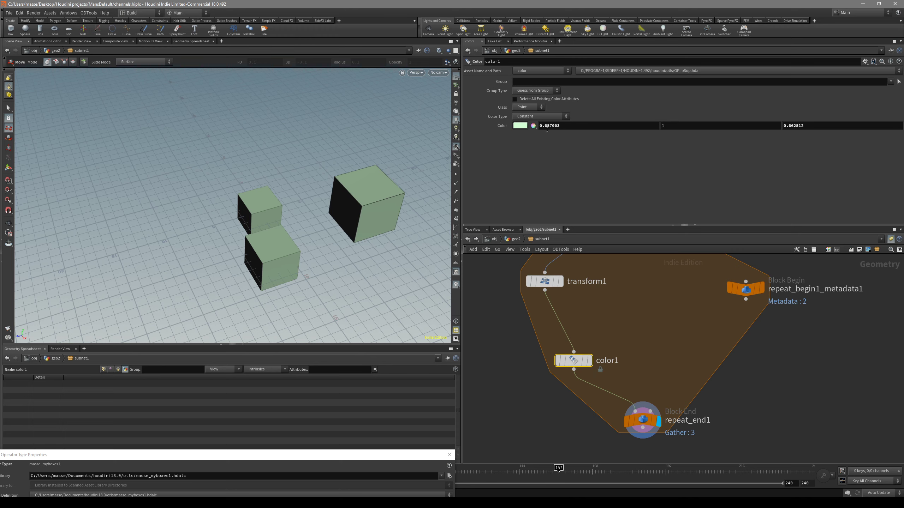
left_click(552, 127)
type("ch(strcat(strcat('../t',detail('../repeat_begin1_metadata1/','iteration',0)+1),'x'))")
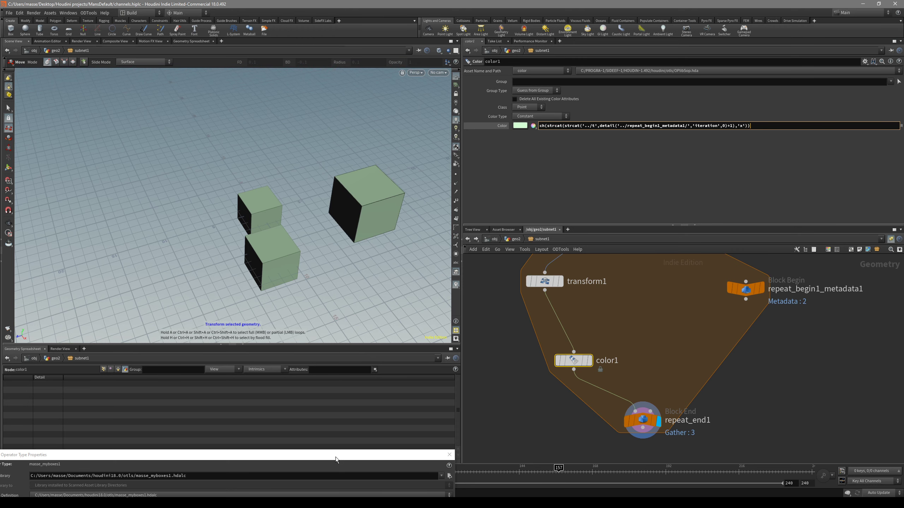
key("Return")
left_click(573, 126)
key("BackSpace")
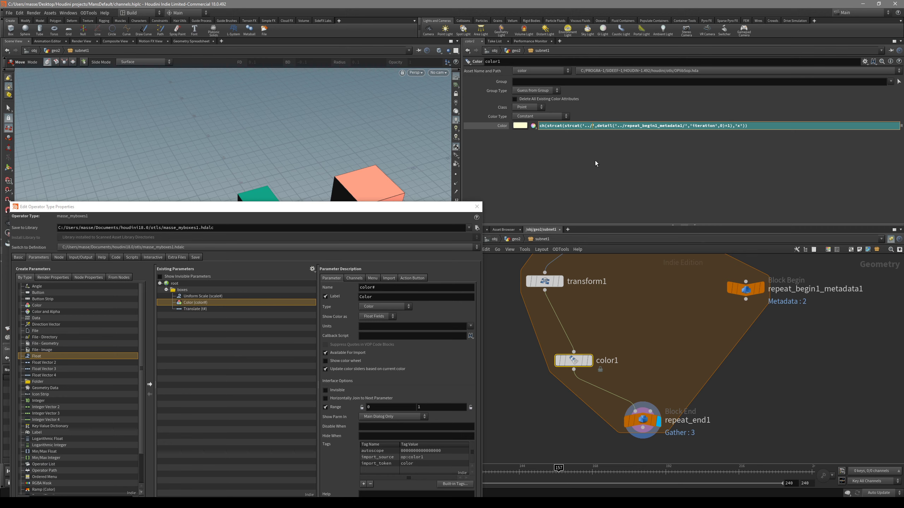
type("color")
key("Return")
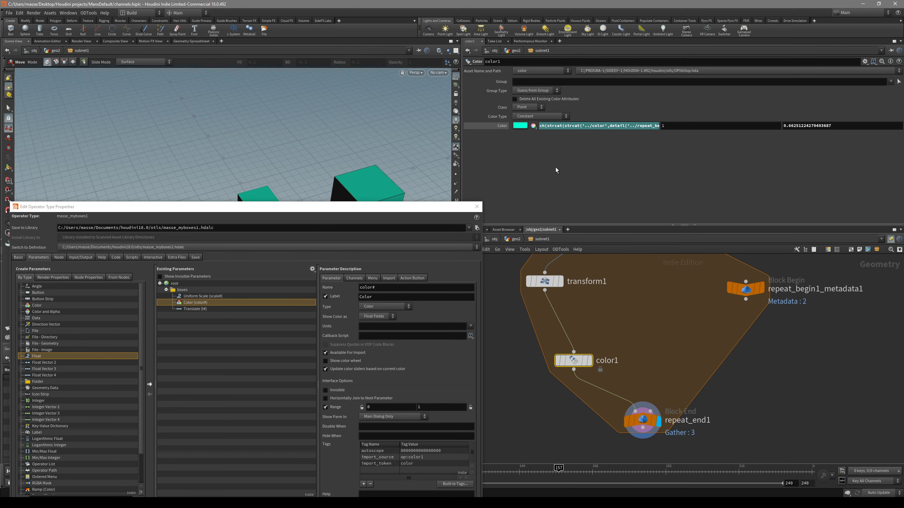
Change each Color channel's component to r, g and b, then return to geo2
left_click(626, 125)
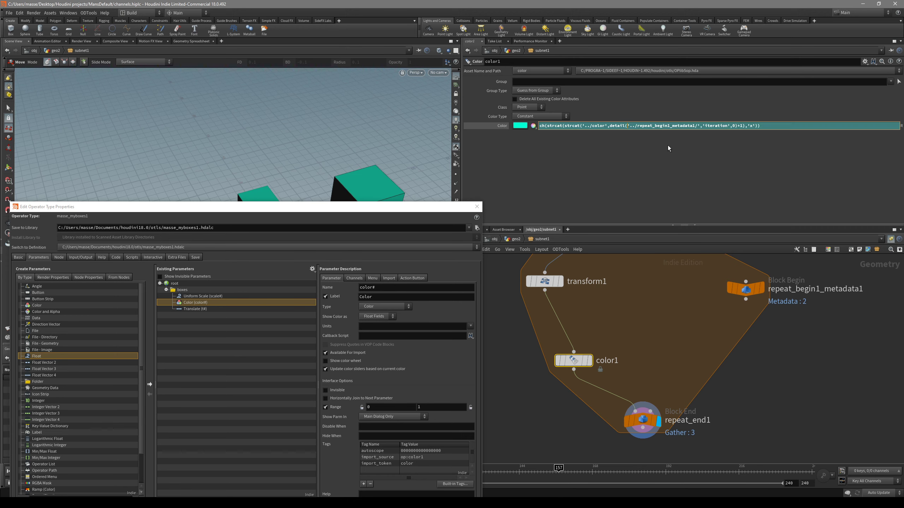
double_click(750, 125)
type("r")
key("Return")
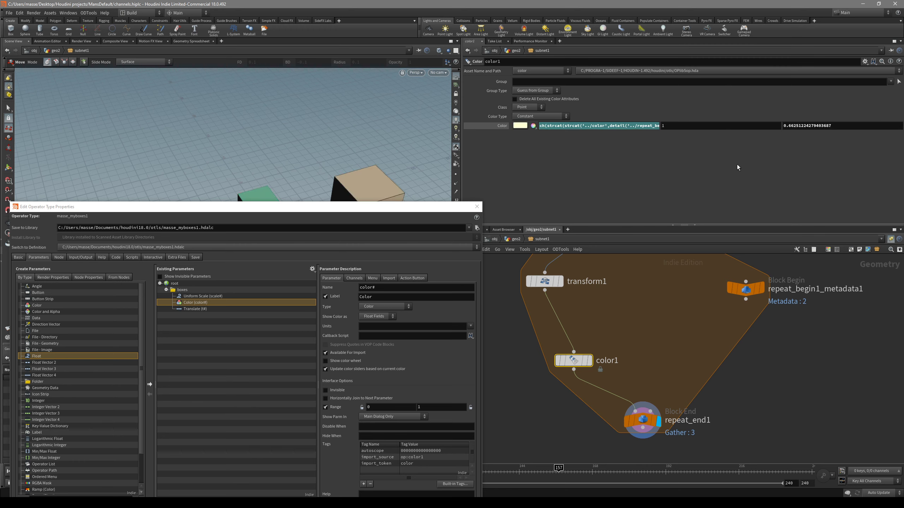
left_click(726, 126)
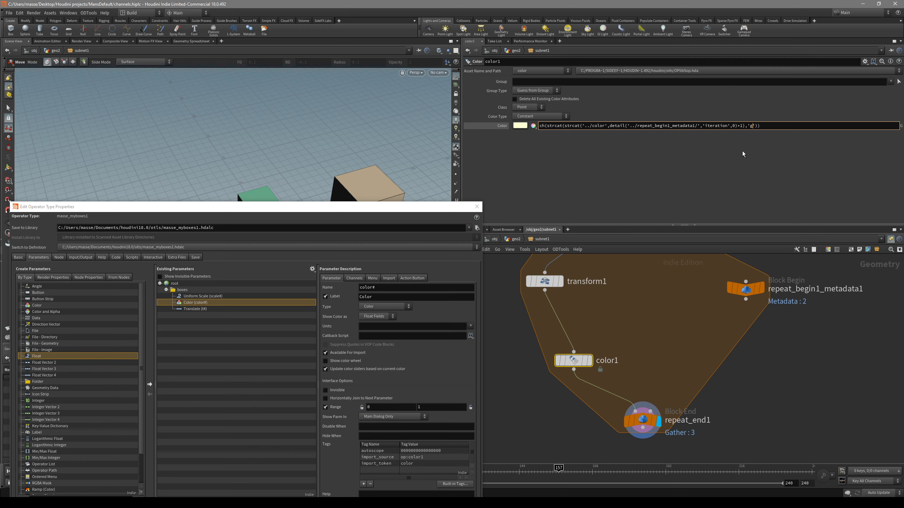
key("Return")
key("End")
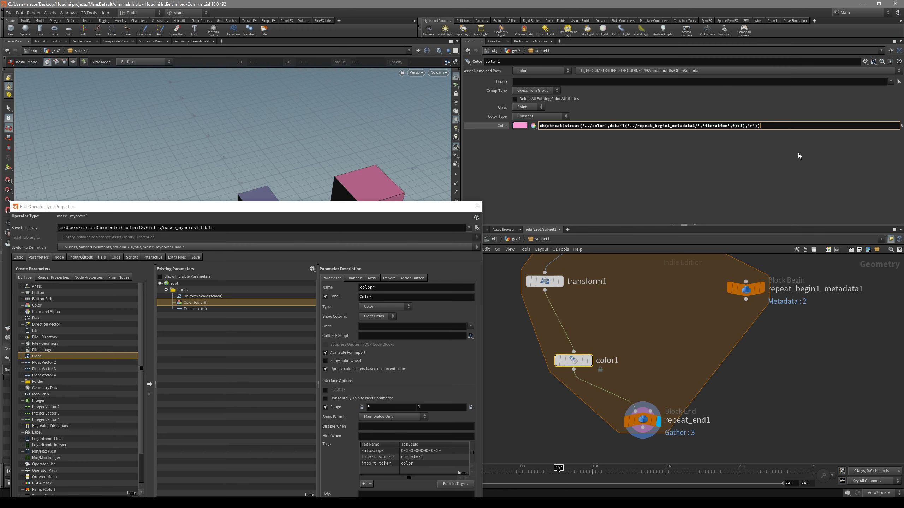
key("Return")
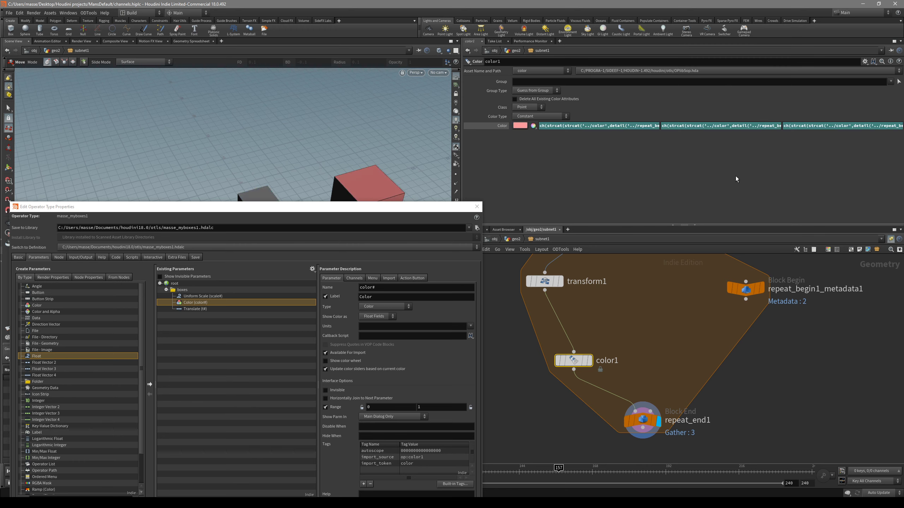
left_click(512, 241)
left_click_drag(452, 206, 384, 452)
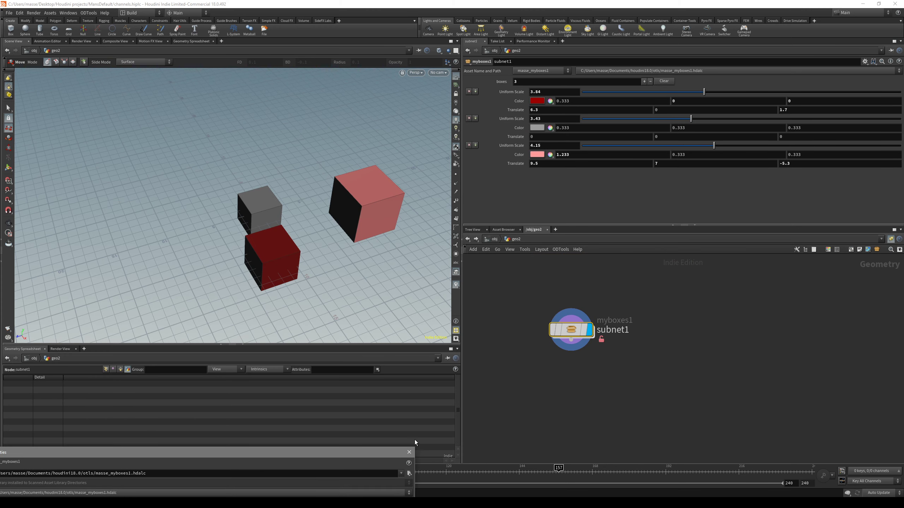
Colour the third box green and the second box olive using the Color Editor
left_click(537, 155)
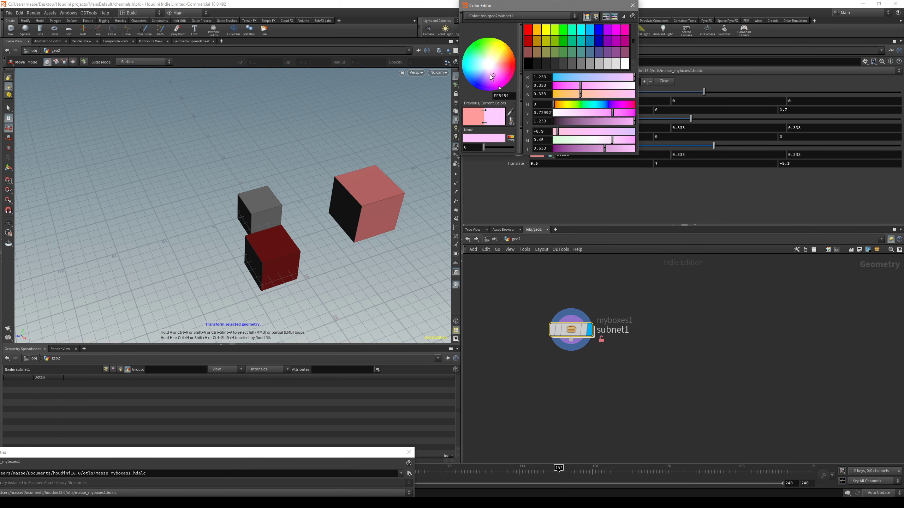
left_click(554, 28)
left_click(632, 6)
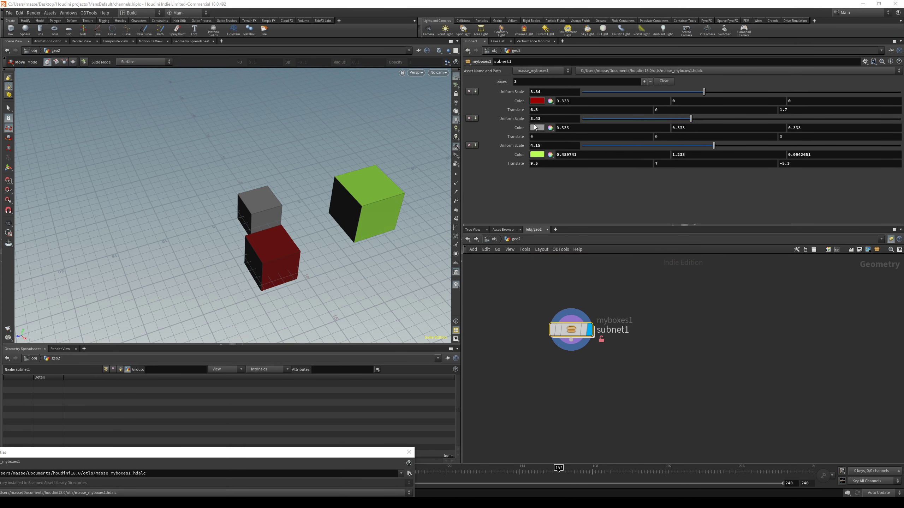
left_click(537, 127)
left_click(475, 34)
left_click_drag(476, 36, 508, 36)
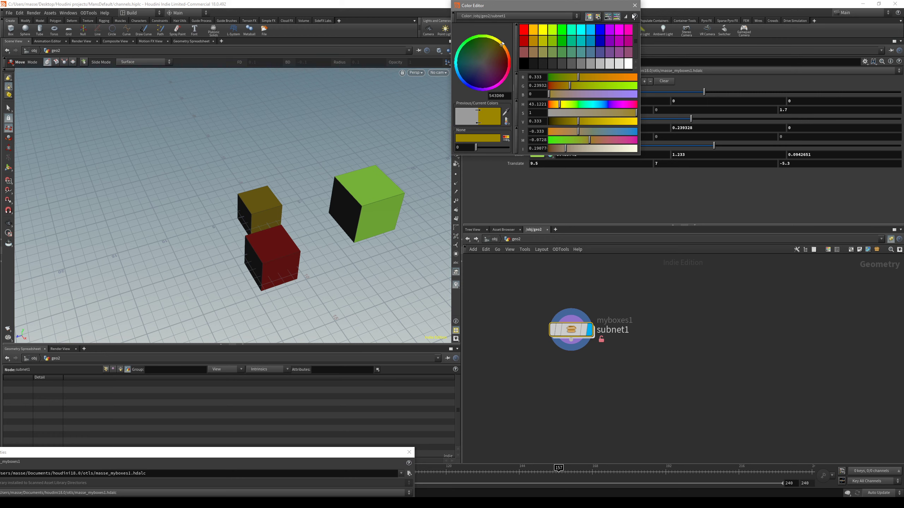
left_click(634, 11)
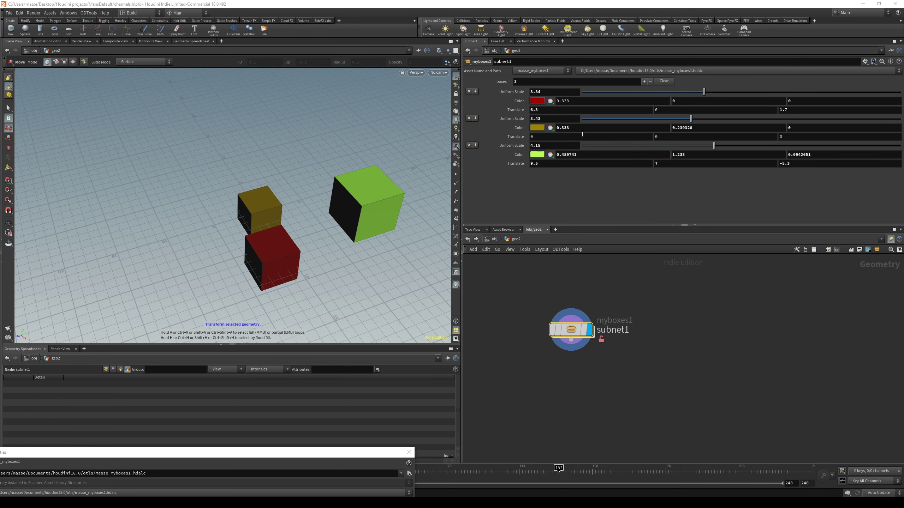
Raise Boxes to 6, place the new box at Translate X 9.9, colour it purple, and go inside
left_click(644, 81)
left_click(644, 81)
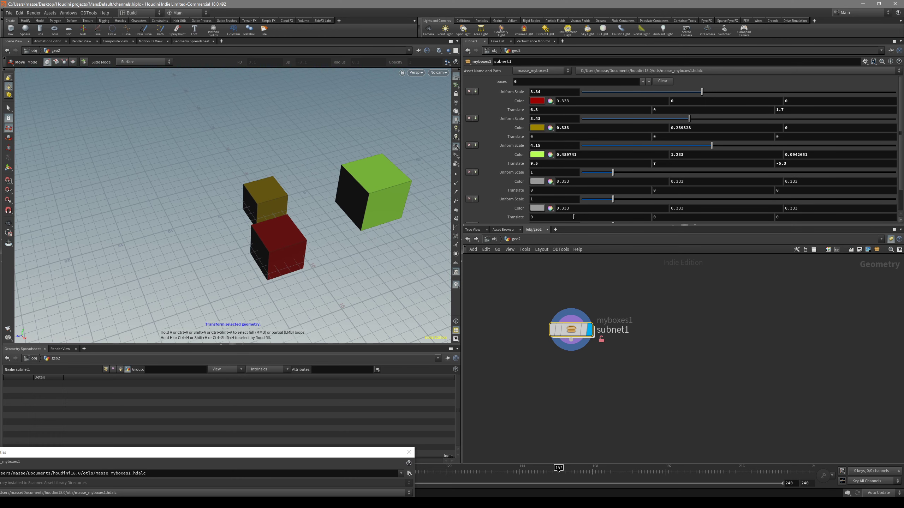
scroll(597, 206, "down", 3)
middle_click_drag(553, 192, 663, 185)
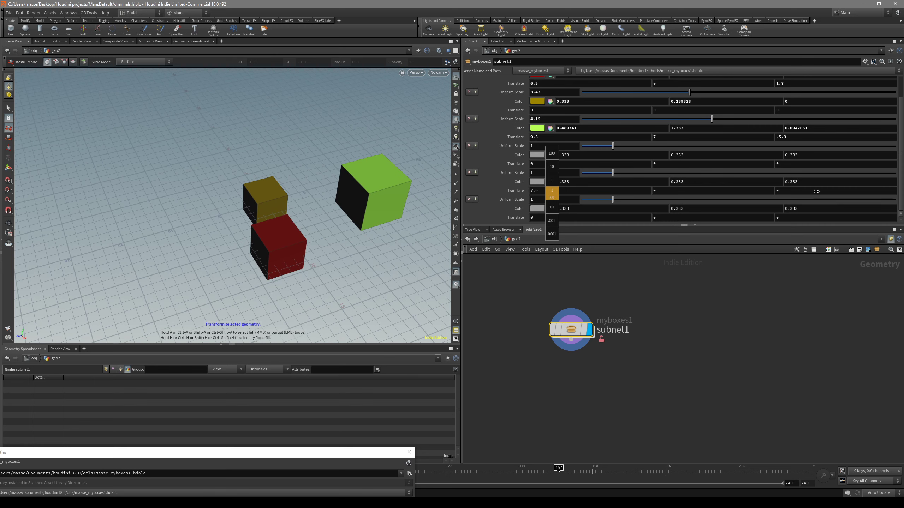
left_click(537, 181)
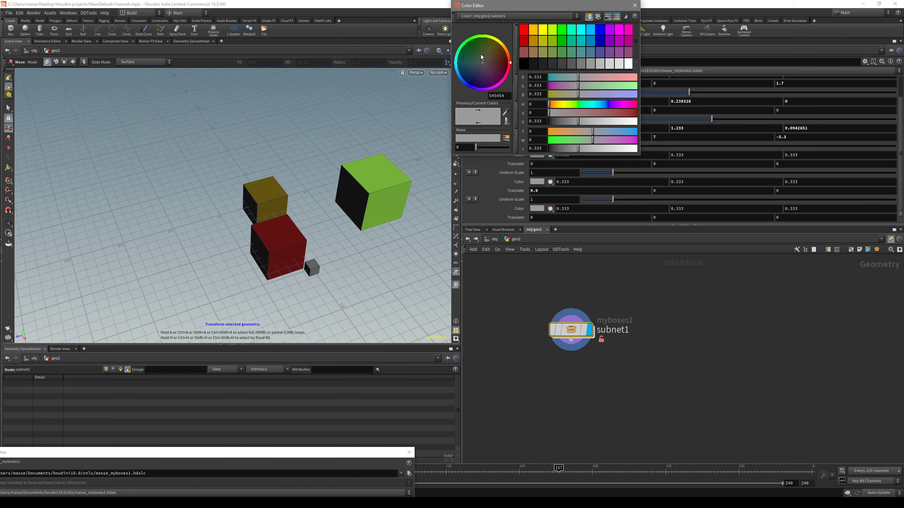
left_click_drag(466, 46, 486, 89)
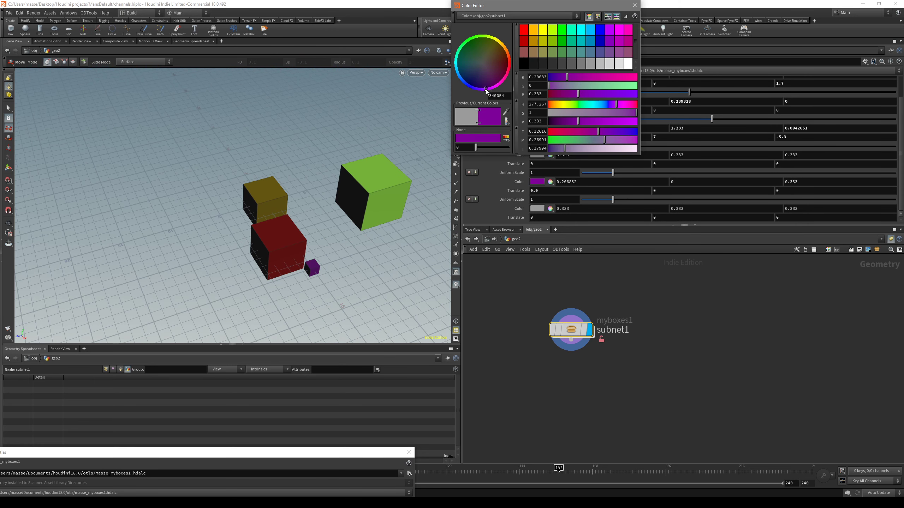
left_click(635, 5)
key("i")
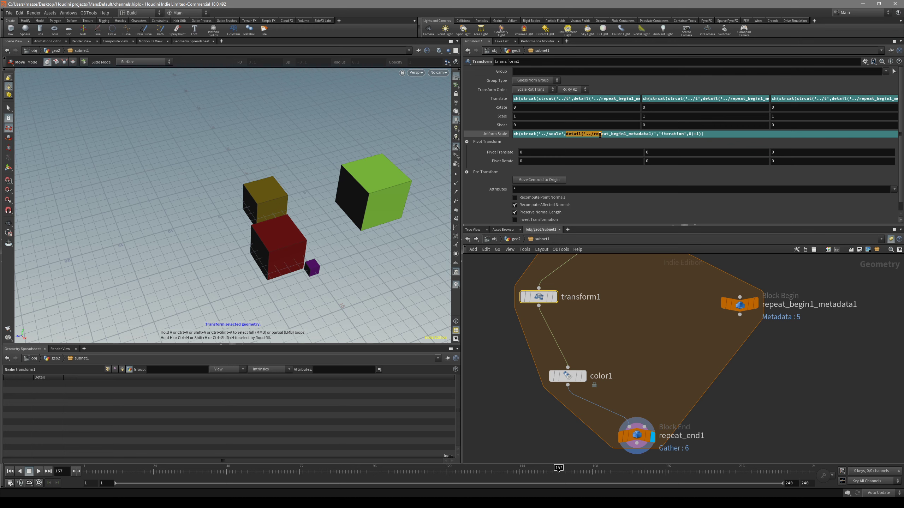
Open the Edit Parameter Interface for transform1
left_click(695, 135)
middle_click(738, 307)
middle_click_drag(664, 298, 666, 317)
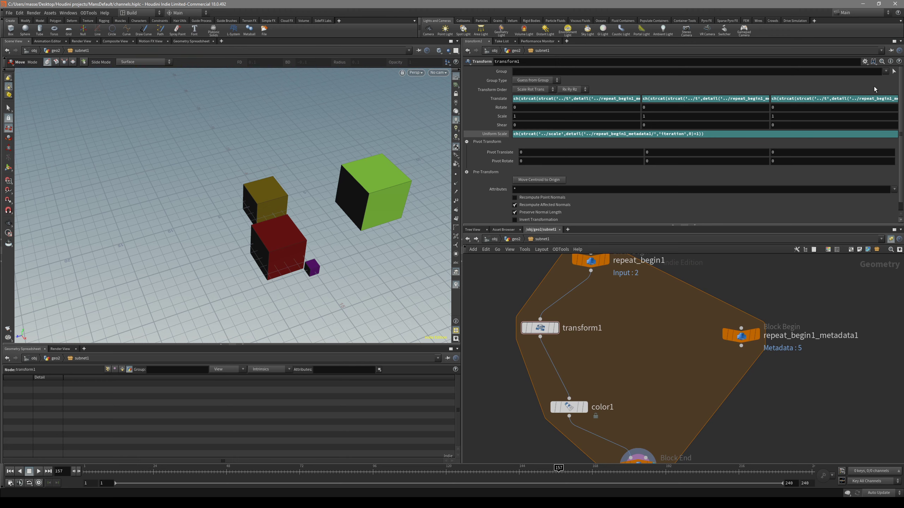
left_click(865, 61)
left_click(818, 69)
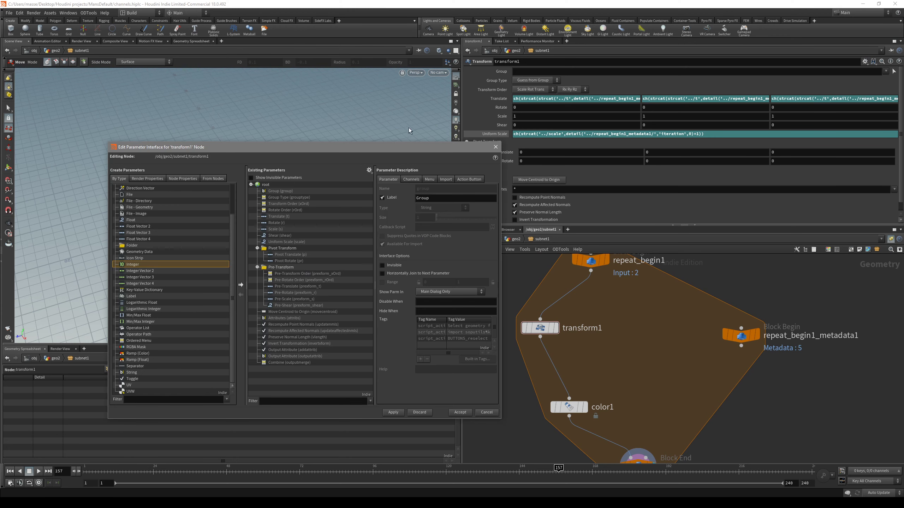
left_click(755, 335)
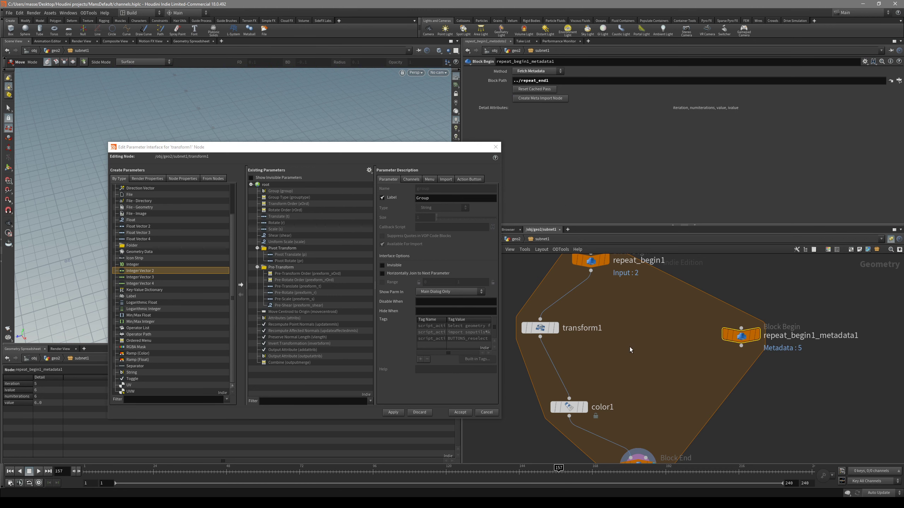
Add an Integer parameter named and labelled myiter to transform1 and set it to 1
left_click(171, 264)
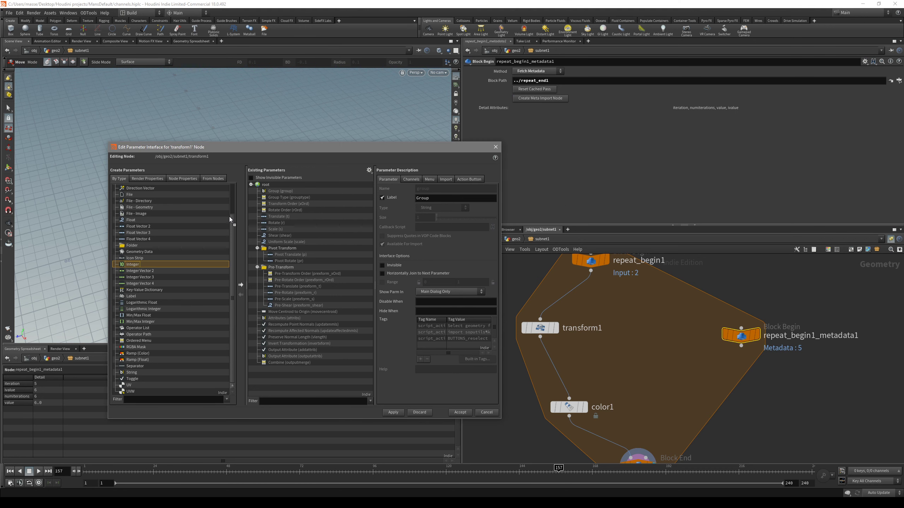
left_click_drag(286, 190, 287, 190)
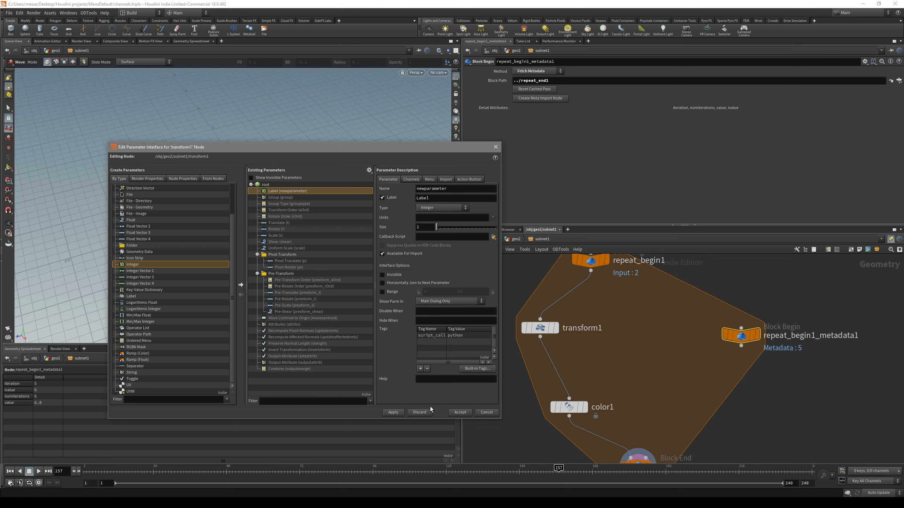
double_click(452, 187)
type("myiter")
key("Return")
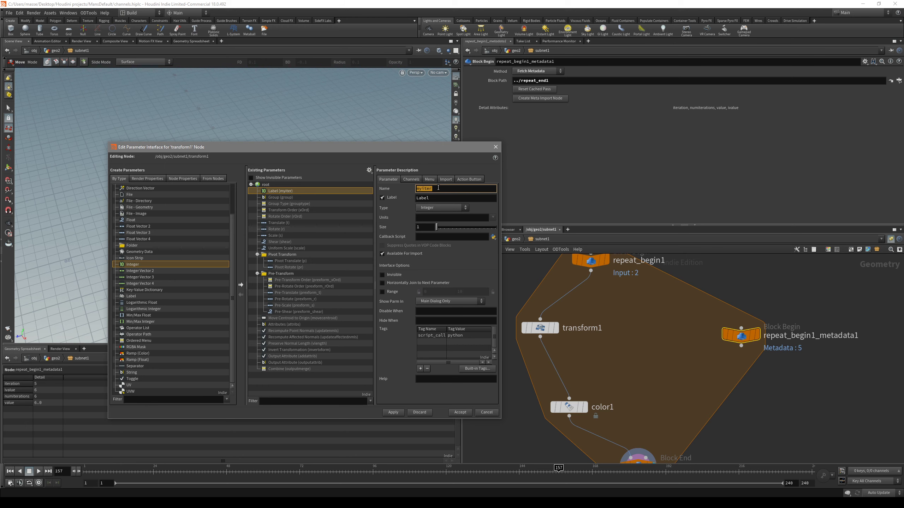
double_click(455, 198)
type("myiter")
key("Return")
left_click(460, 412)
left_click(542, 324)
left_click_drag(567, 71, 601, 72)
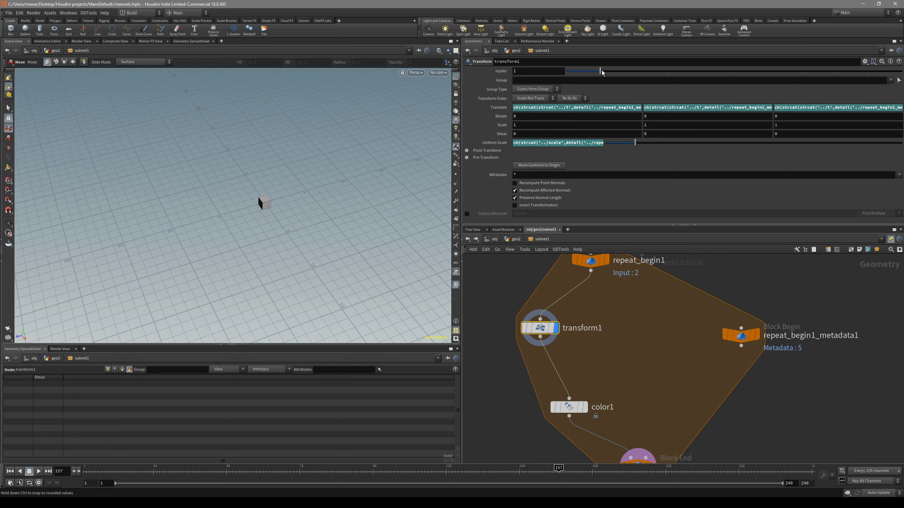
Set myiter to 6, trying then removing a loop iteration expression on it
left_click_drag(601, 72, 767, 72)
left_click(587, 143)
left_click_drag(566, 144, 660, 149)
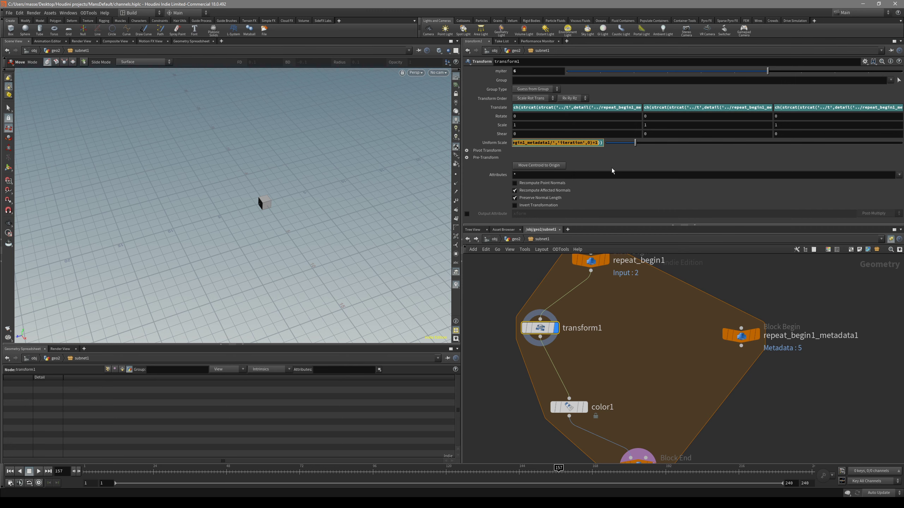
left_click(537, 72)
type("detail('../repeat_begin1_metadata1/','iteration',0)+1")
key("Return")
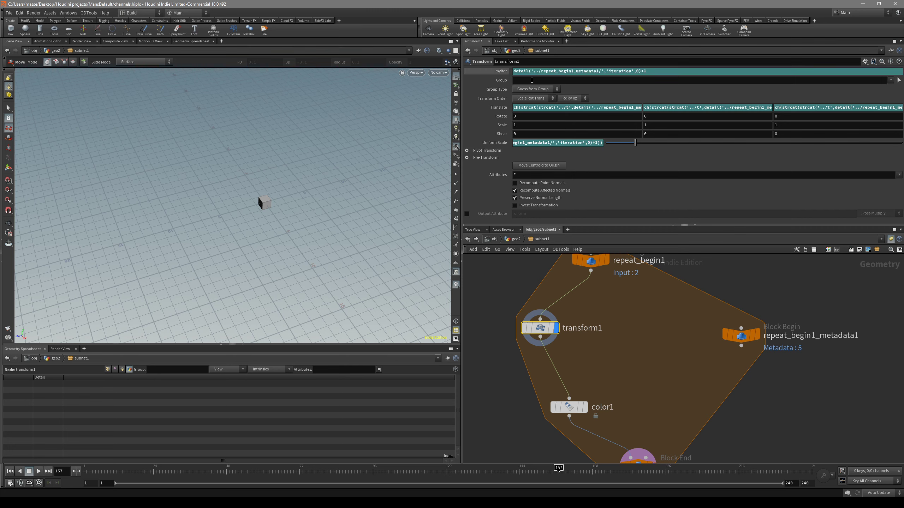
right_click(558, 71)
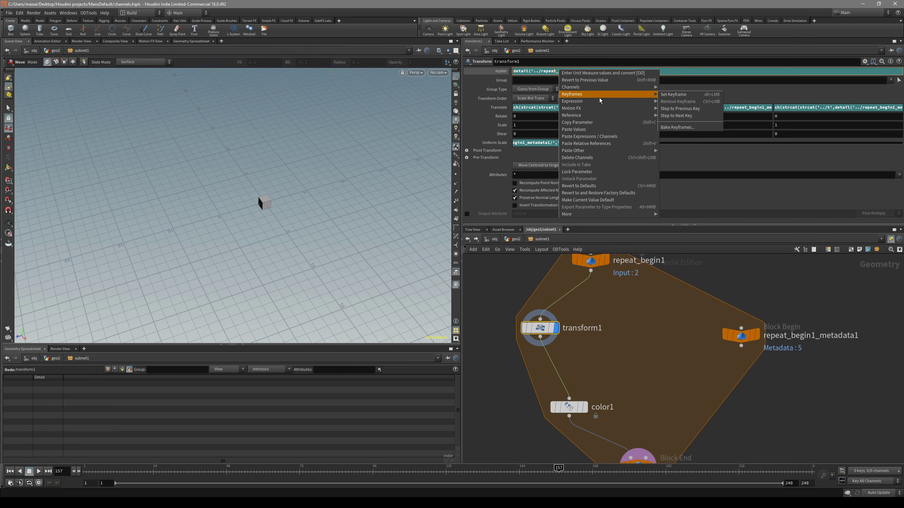
mouse_move(573, 101)
left_click(671, 103)
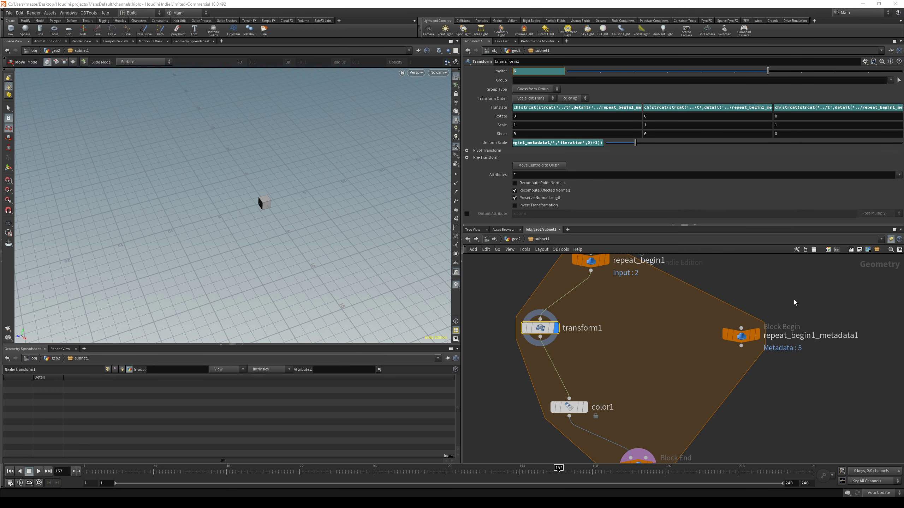
middle_click_drag(626, 345, 632, 357)
Change Uniform Scale to ch(strcat('../scale',ch('myiter'))) and go up to geo2
left_click_drag(588, 147, 536, 143)
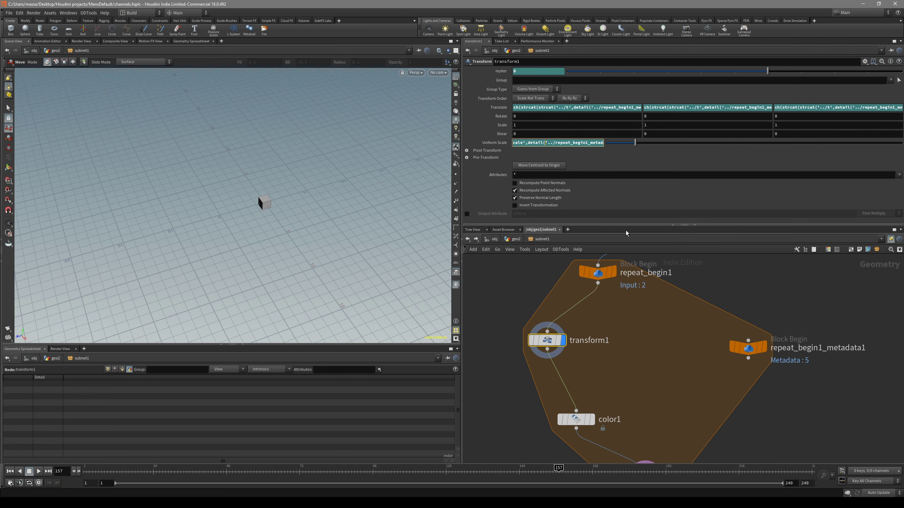
left_click_drag(526, 145, 747, 149)
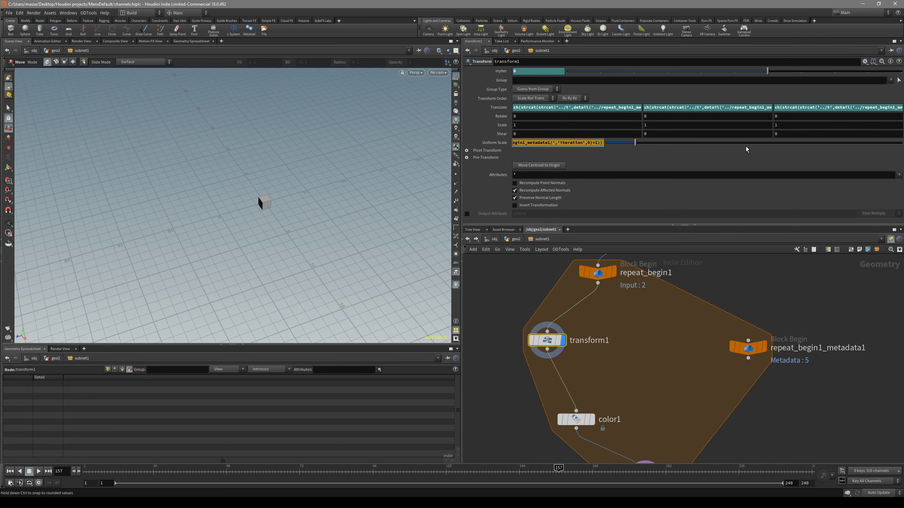
type("ch(strcat('../scale',c")
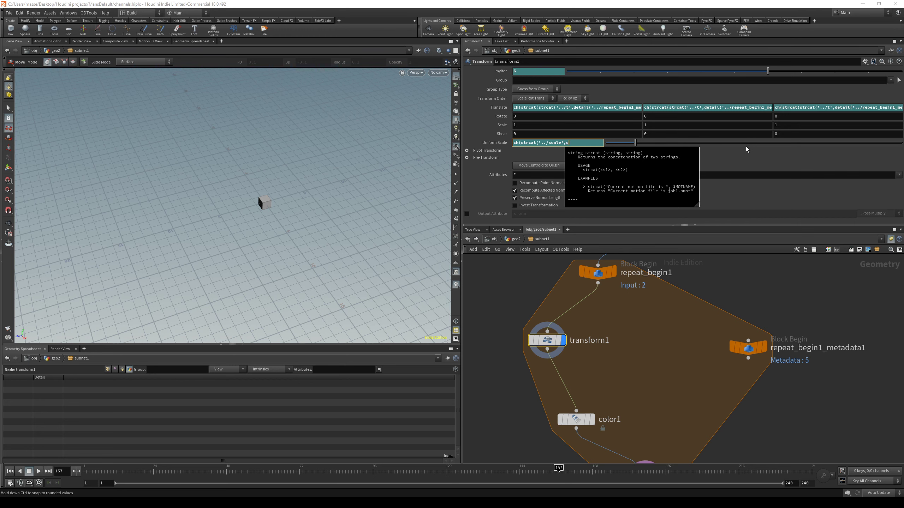
type("h(")
type(")")
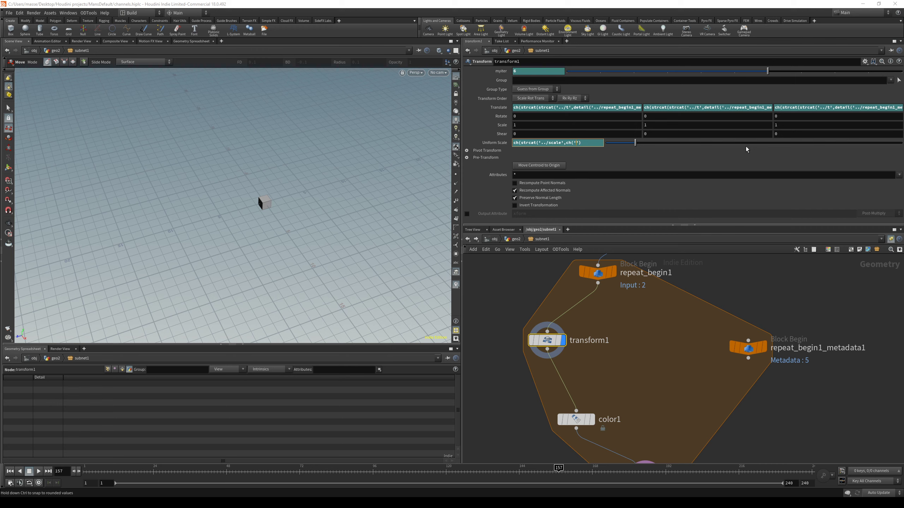
type("my")
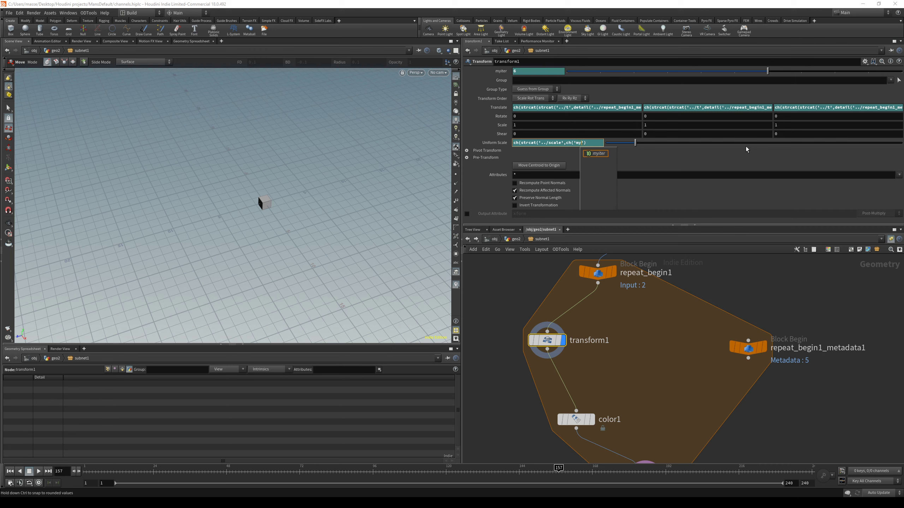
left_click(604, 156)
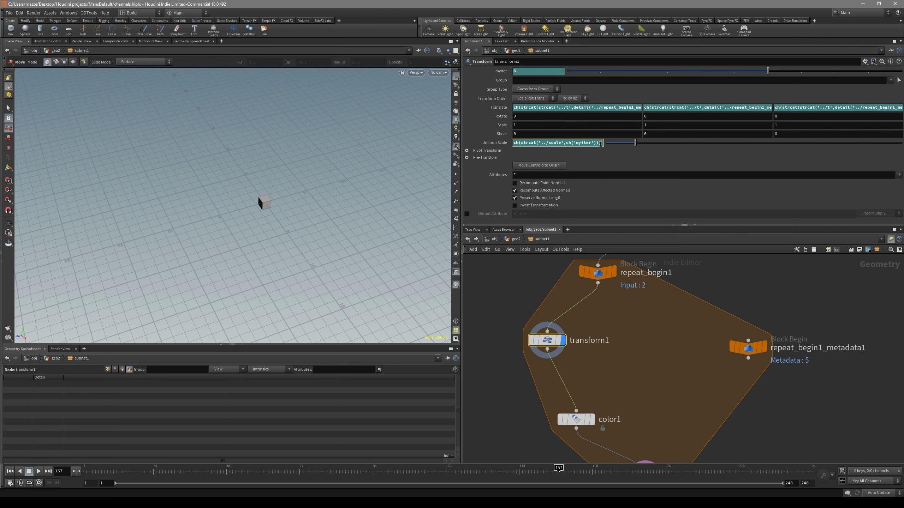
key("Return")
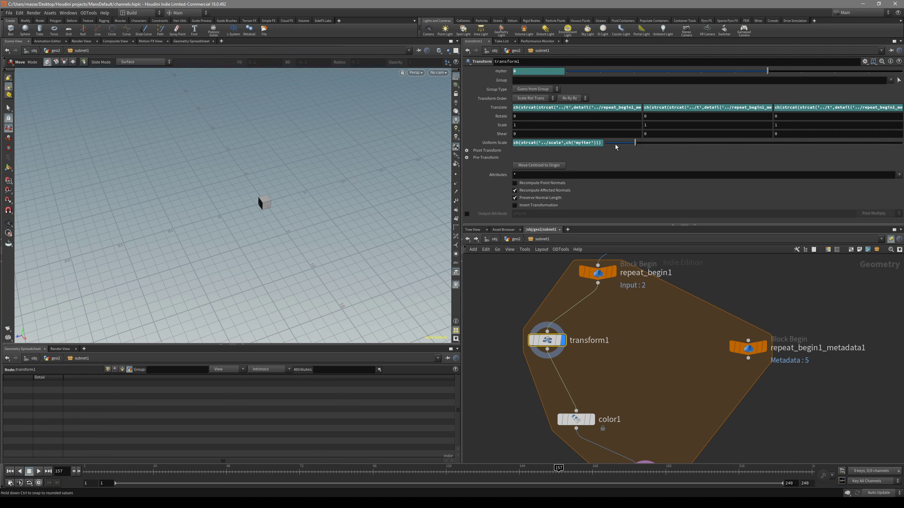
left_click(594, 145)
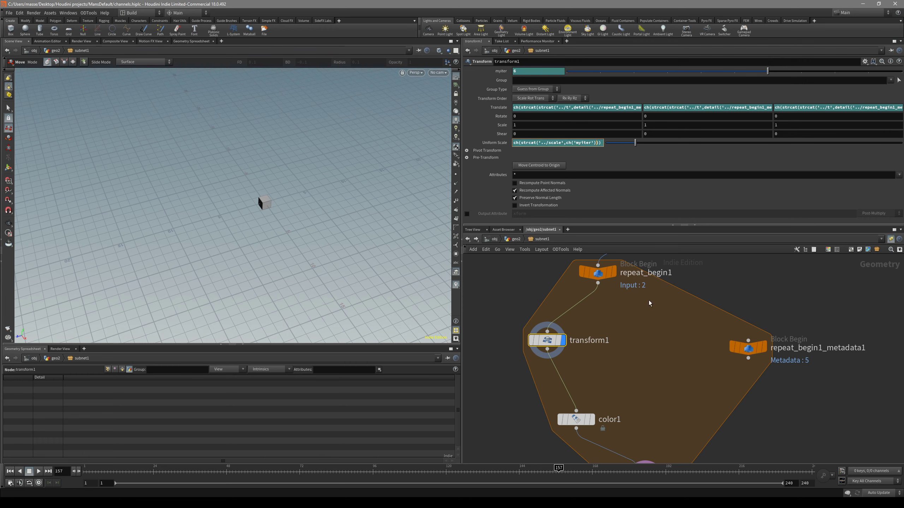
left_click(516, 239)
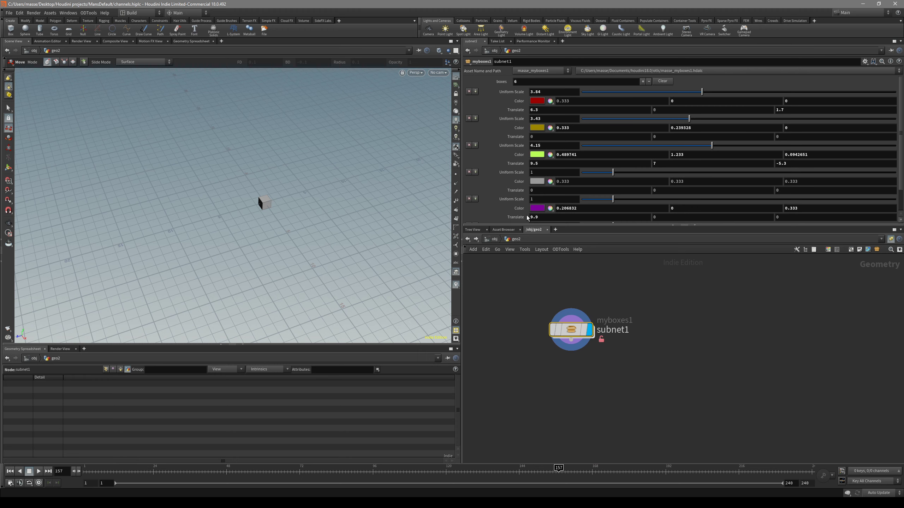
Set the display flag on repeat_end1 inside subnet1, then return to the asset level
double_click(571, 326)
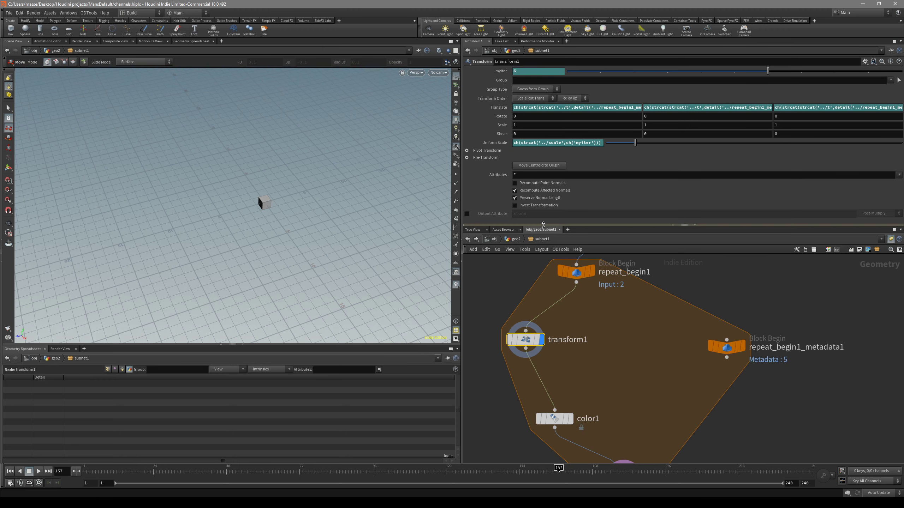
left_click(602, 386)
mouse_move(622, 376)
middle_mouse_down()
mouse_move(584, 290)
mouse_move(639, 407)
middle_mouse_up()
left_click(516, 240)
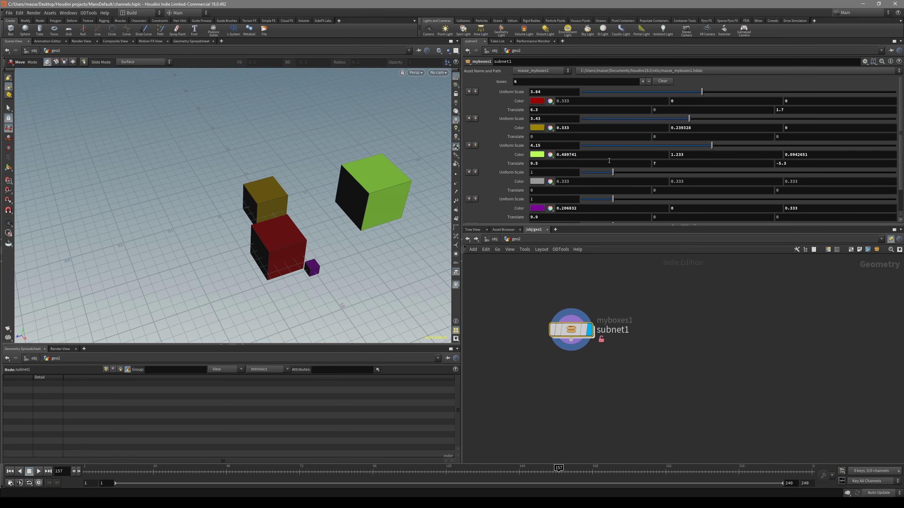
Raise the boxes' Uniform Scales to 4.73, 5.88, 5.76, 7.4 and 5.75, then re-enter subnet1
left_click_drag(712, 146, 762, 145)
mouse_move(696, 119)
left_mouse_down()
mouse_move(766, 119)
mouse_move(731, 92)
left_mouse_up()
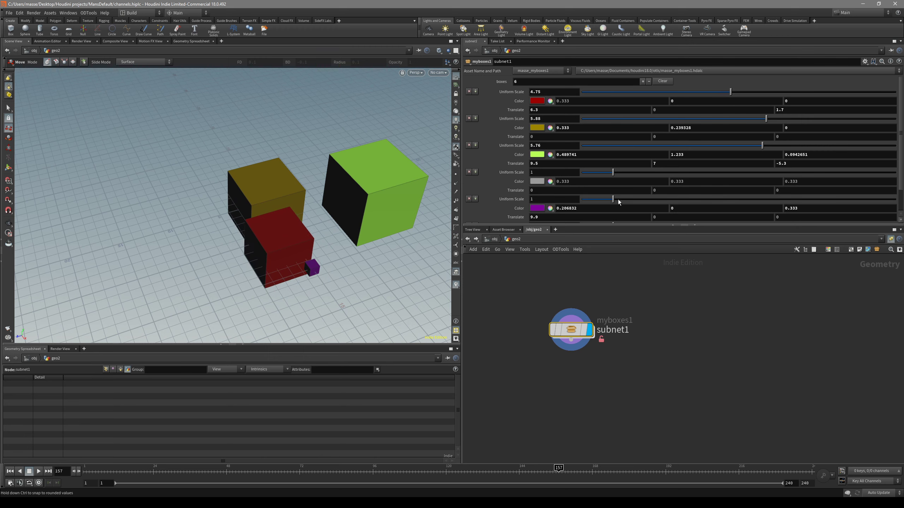
left_click_drag(618, 200, 767, 201)
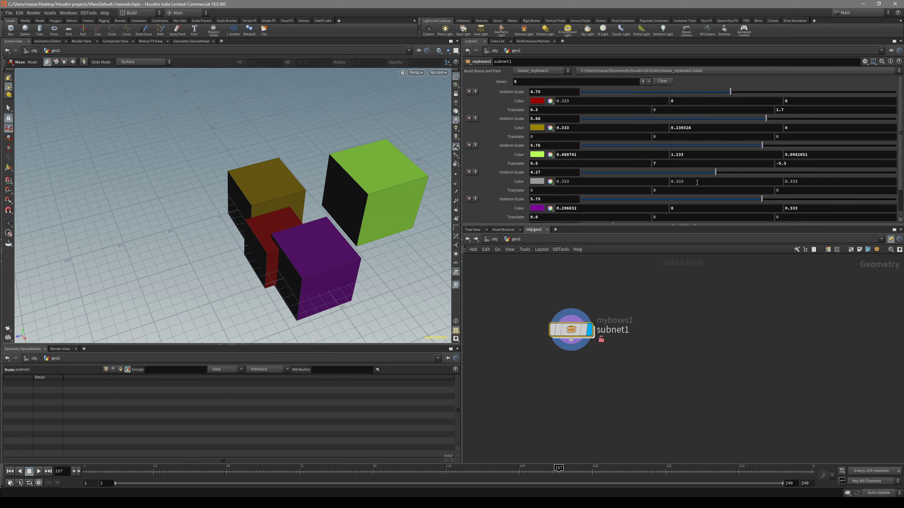
left_click_drag(684, 172, 814, 173)
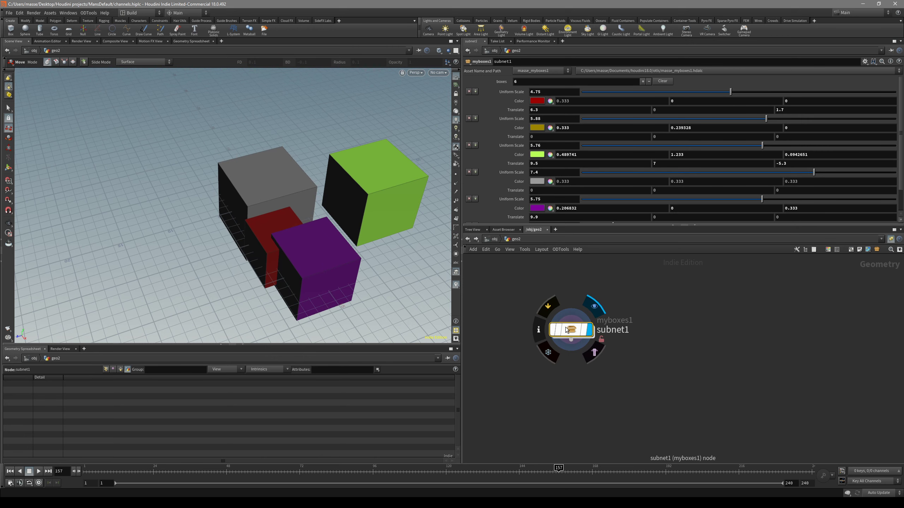
double_click(571, 329)
left_click(537, 305)
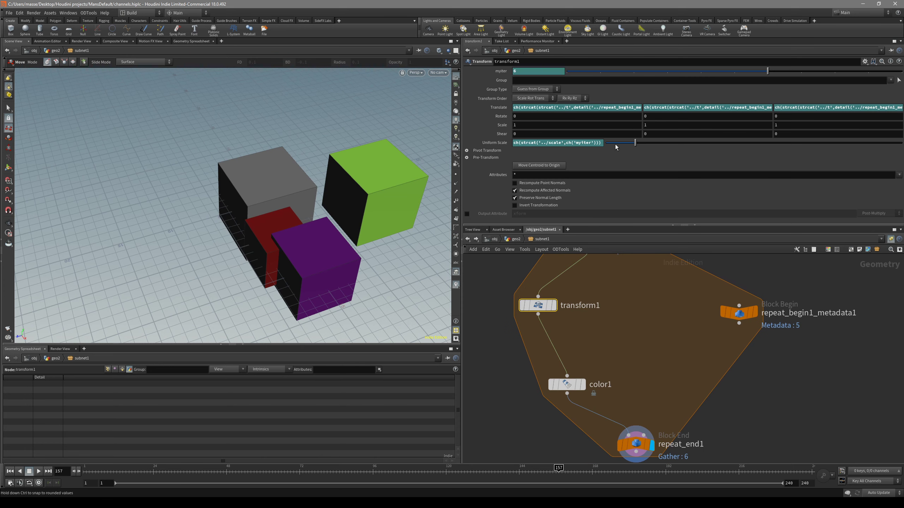
Re-apply transform1's Uniform Scale expression and tumble the view over the cubes
left_click(596, 143)
left_click_drag(543, 143, 602, 144)
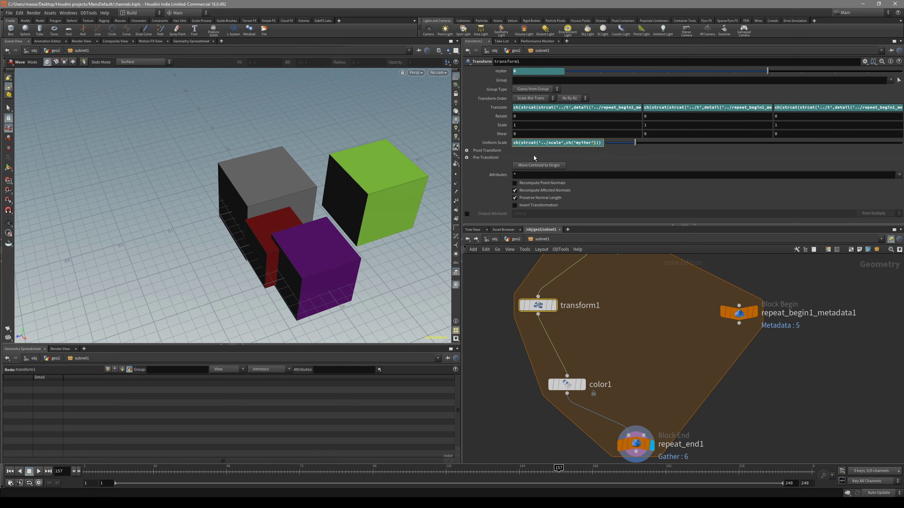
key("Return")
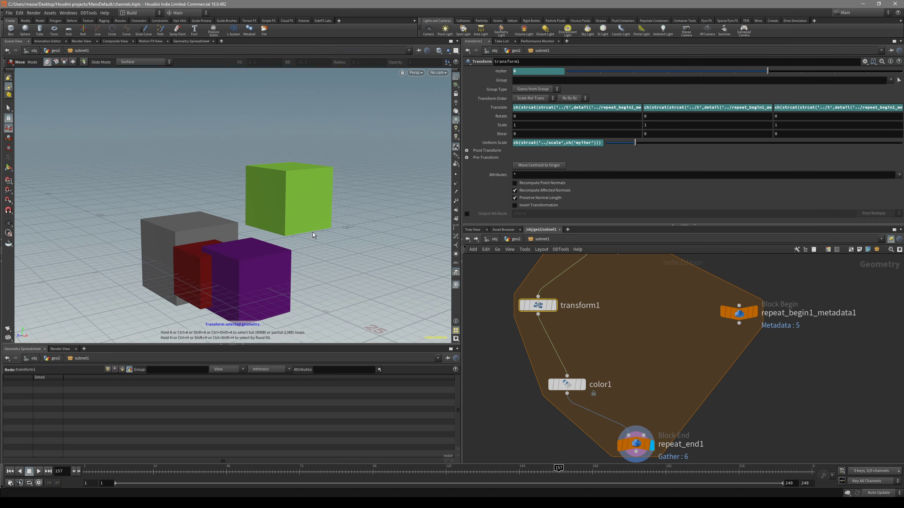
left_click_drag(312, 232, 311, 263, "alt")
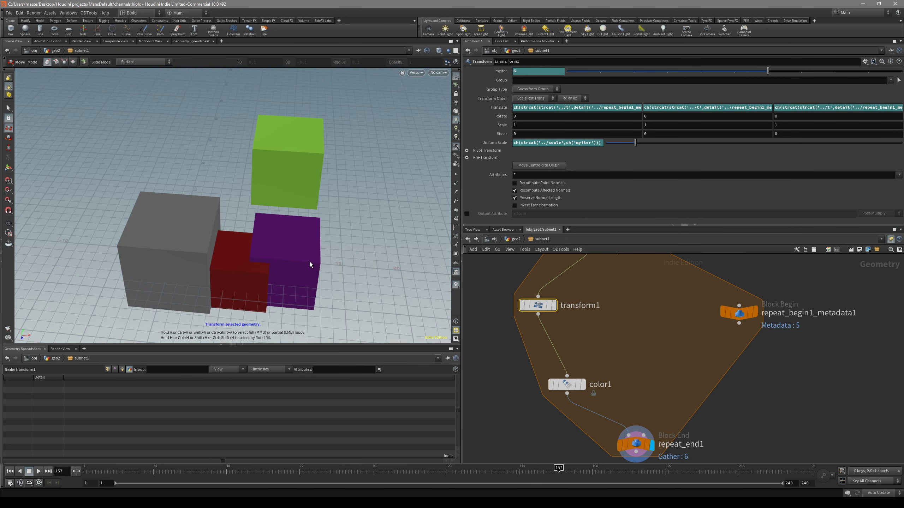
left_click_drag(310, 261, 302, 231, "alt")
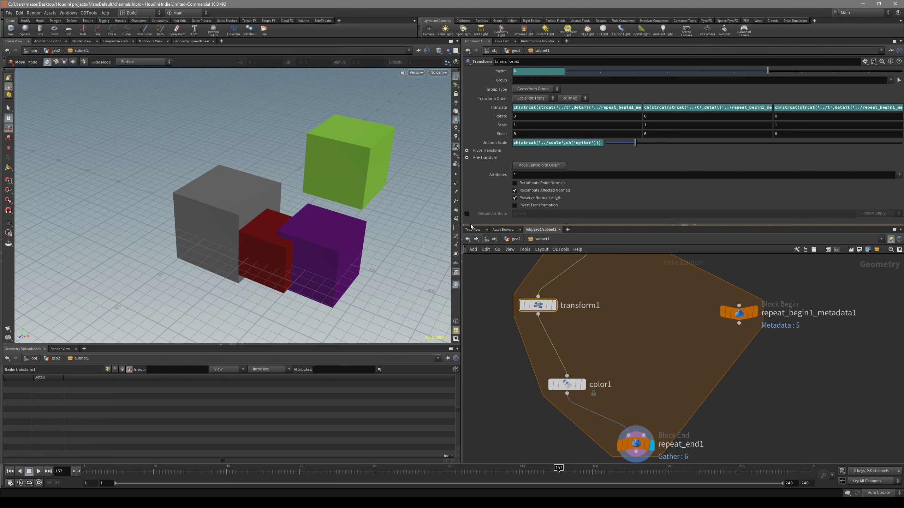
Inspect repeat_end1's settings: 6 iterations with Merge Each Iteration
middle_click_drag(609, 318, 614, 396)
scroll(605, 374, "down", 3)
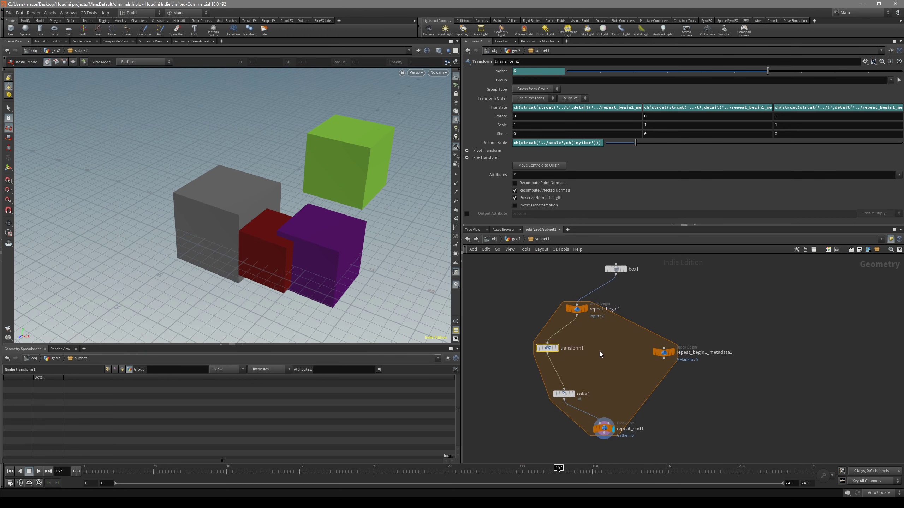
middle_click_drag(600, 351, 590, 329)
left_click(593, 406)
left_click_drag(352, 258, 299, 204, "alt")
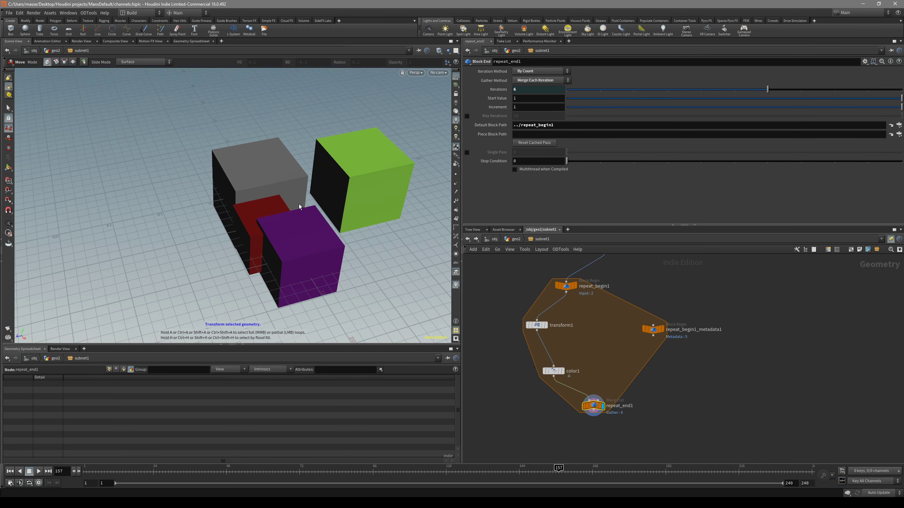